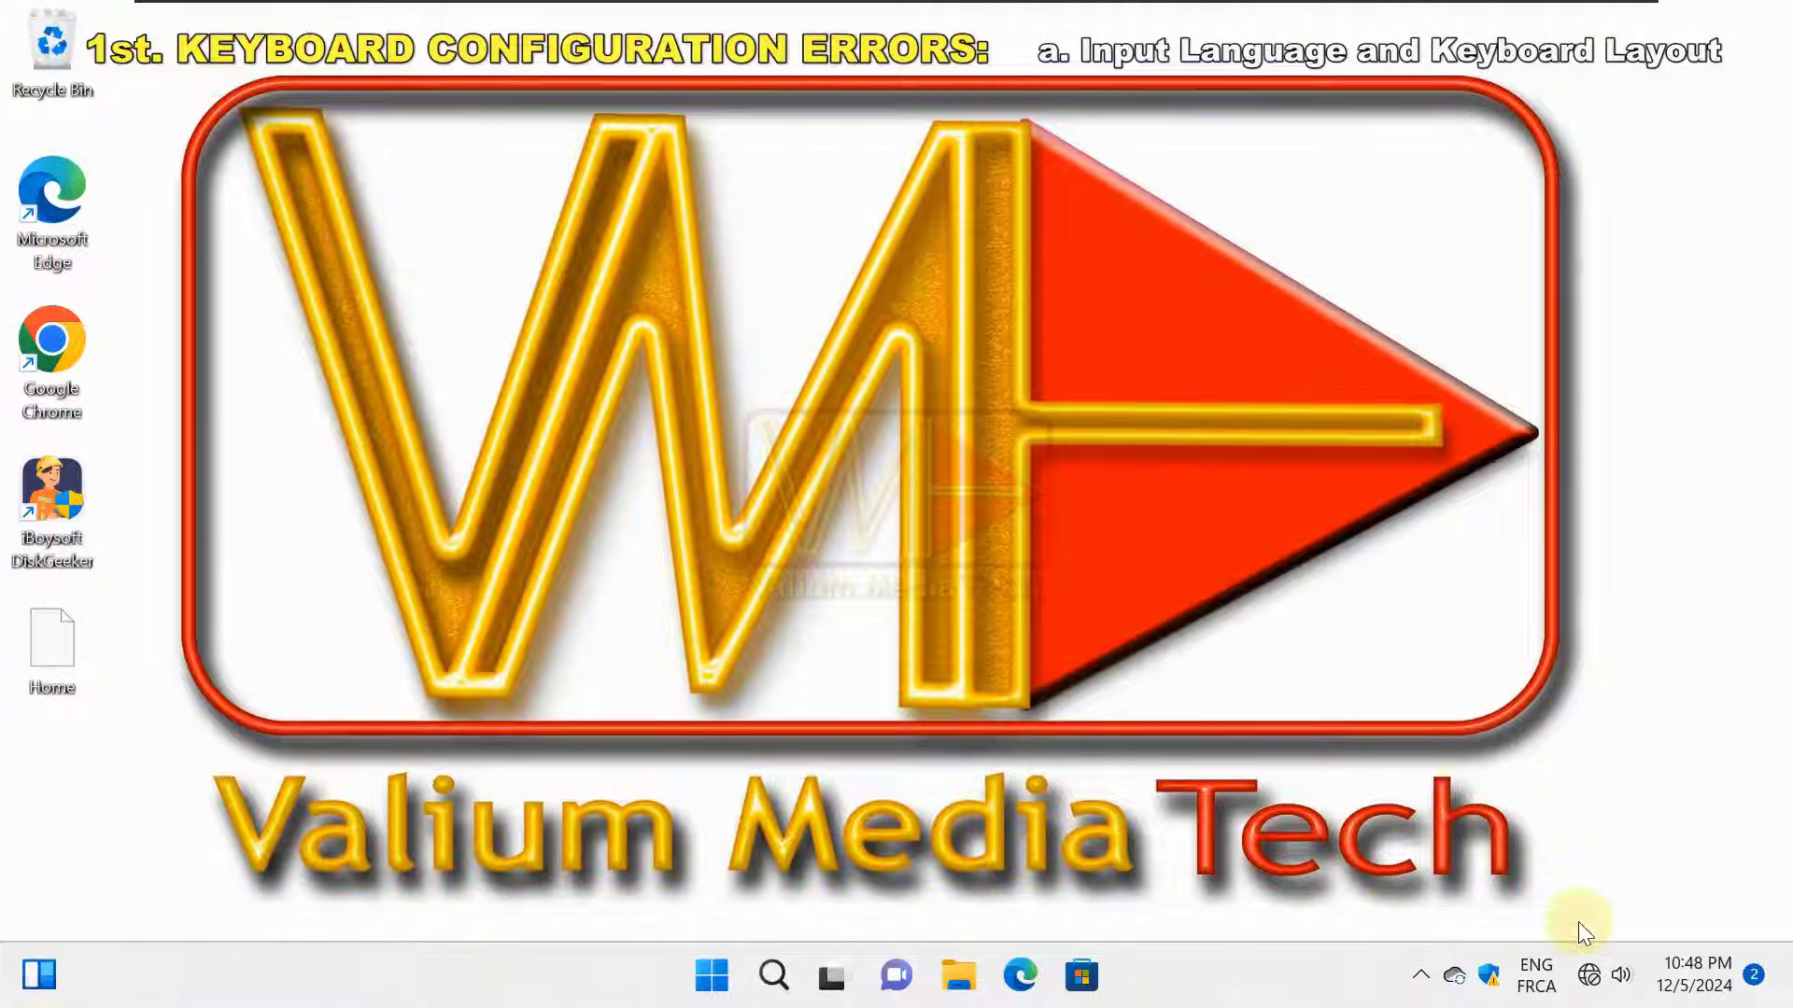
- Switch input to the English (United States) US layout and open its language options
left_click(1545, 966)
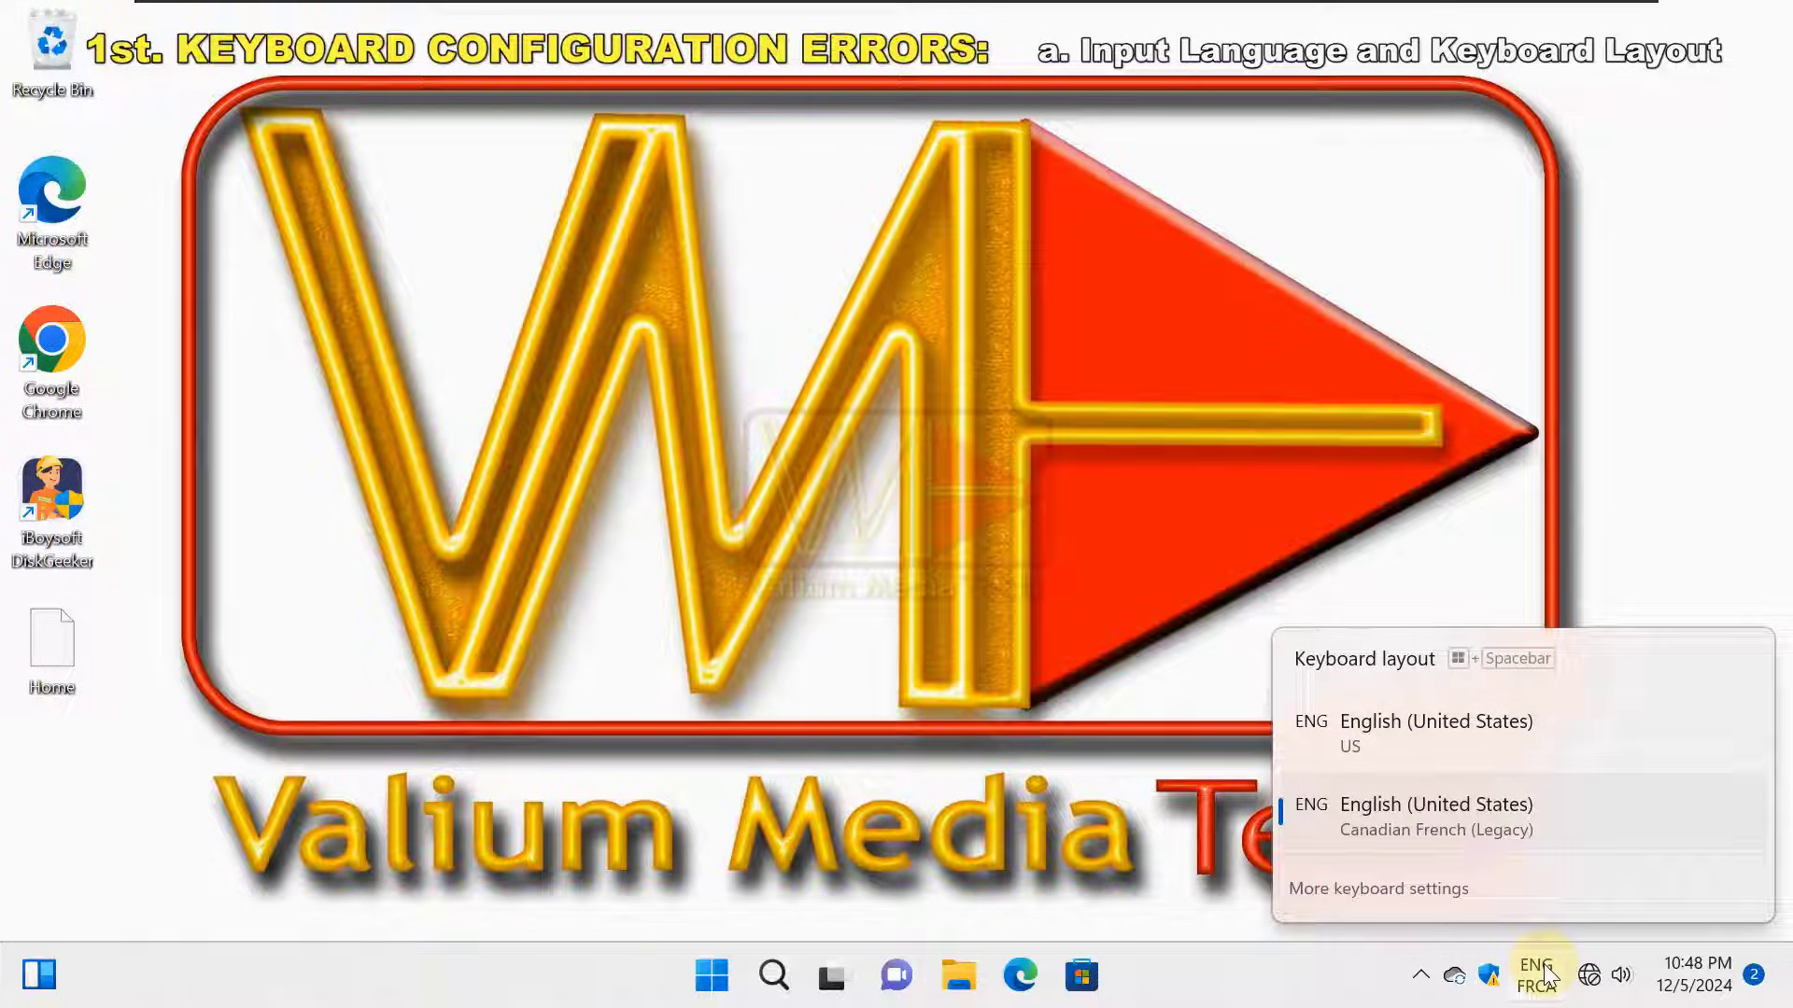
left_click(1424, 742)
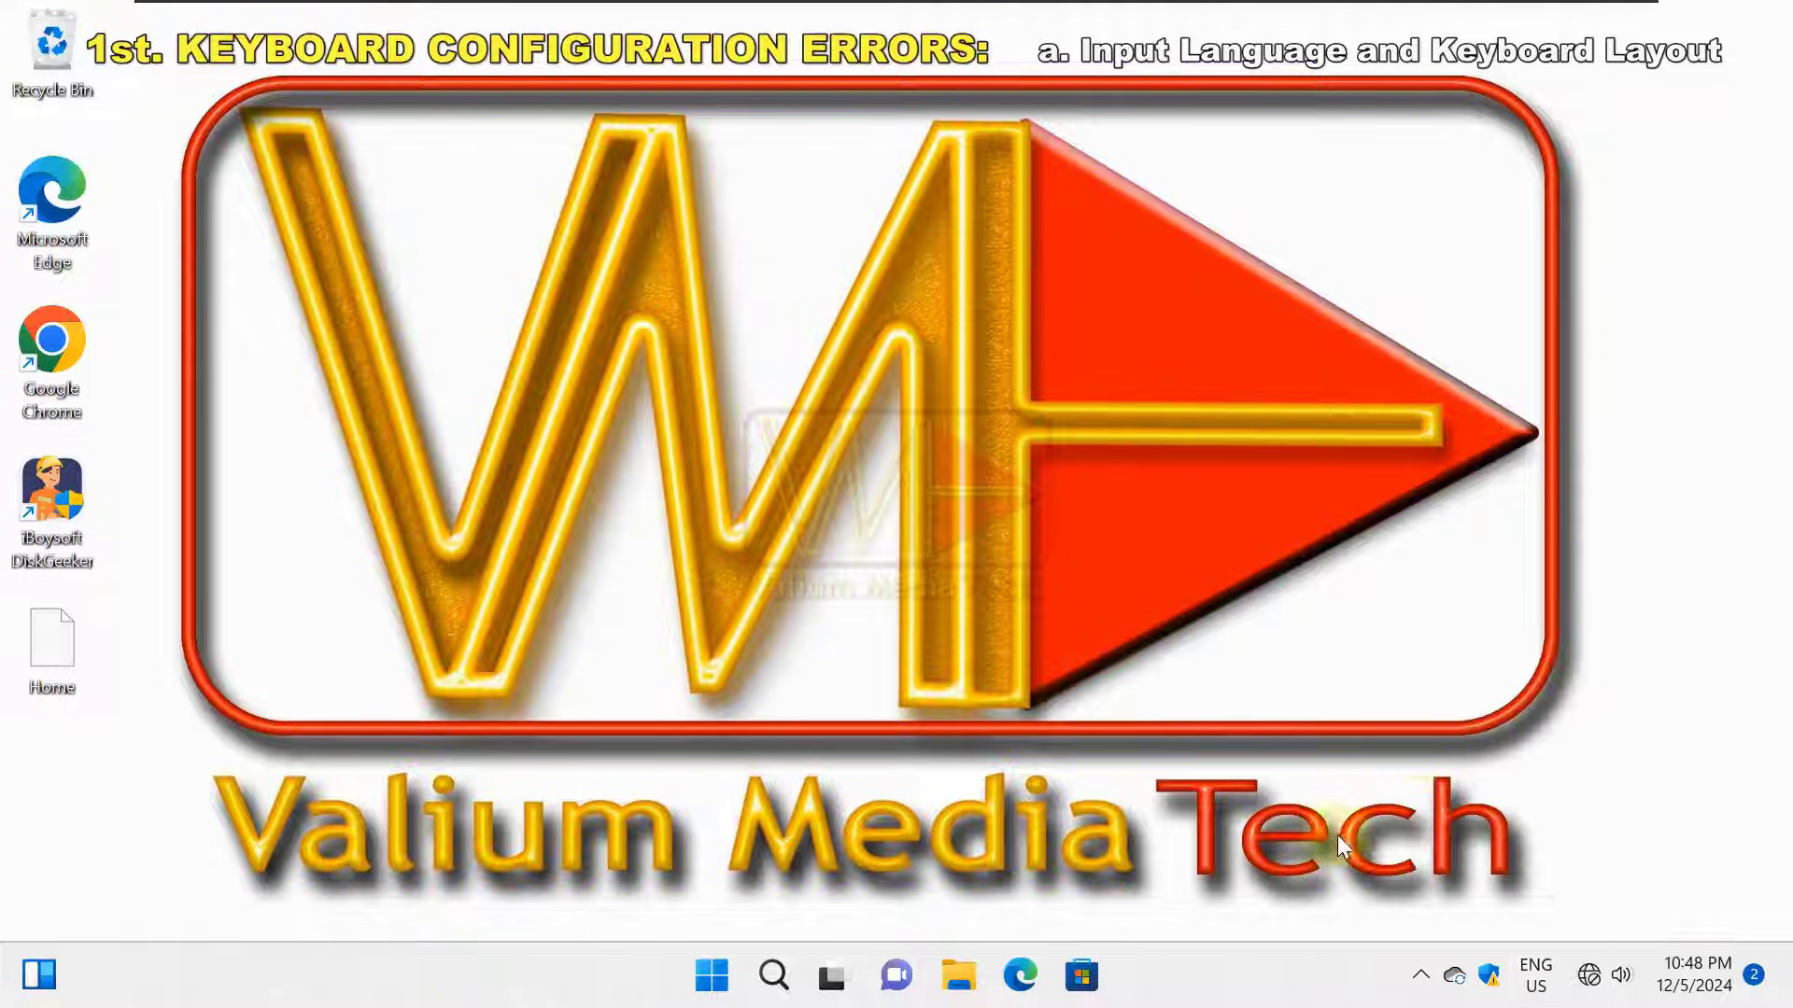
left_click(1519, 973)
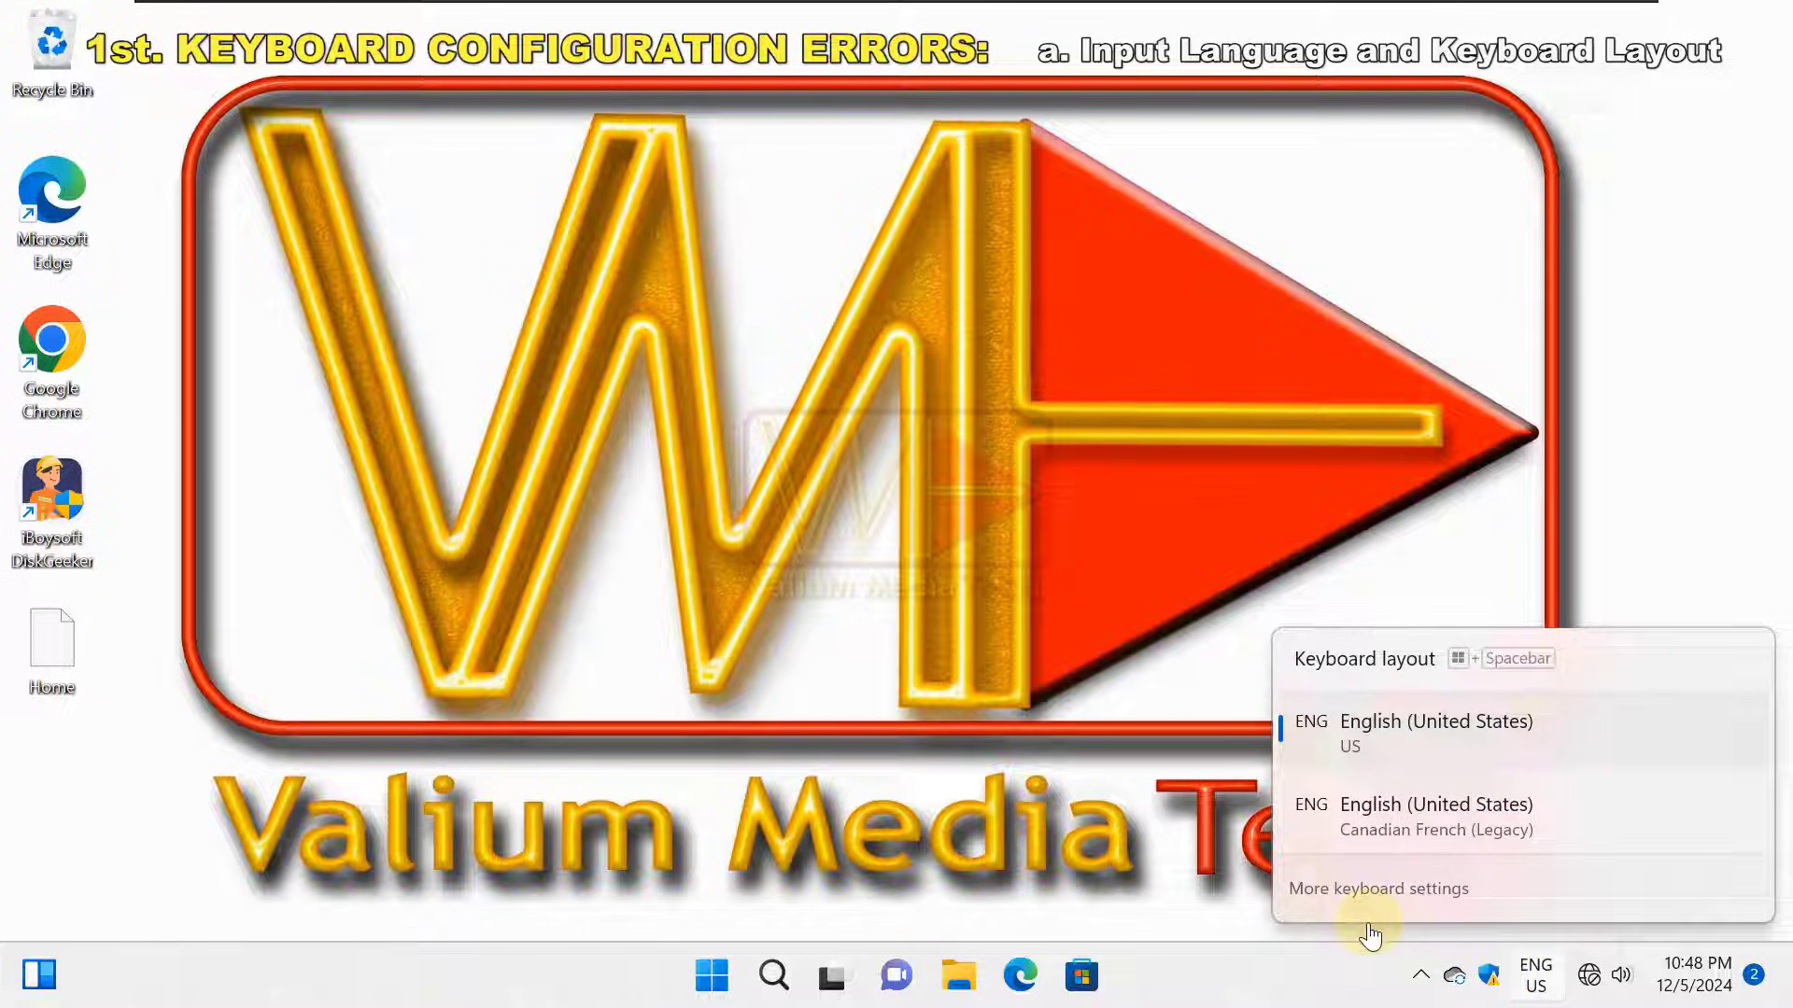
left_click(1336, 906)
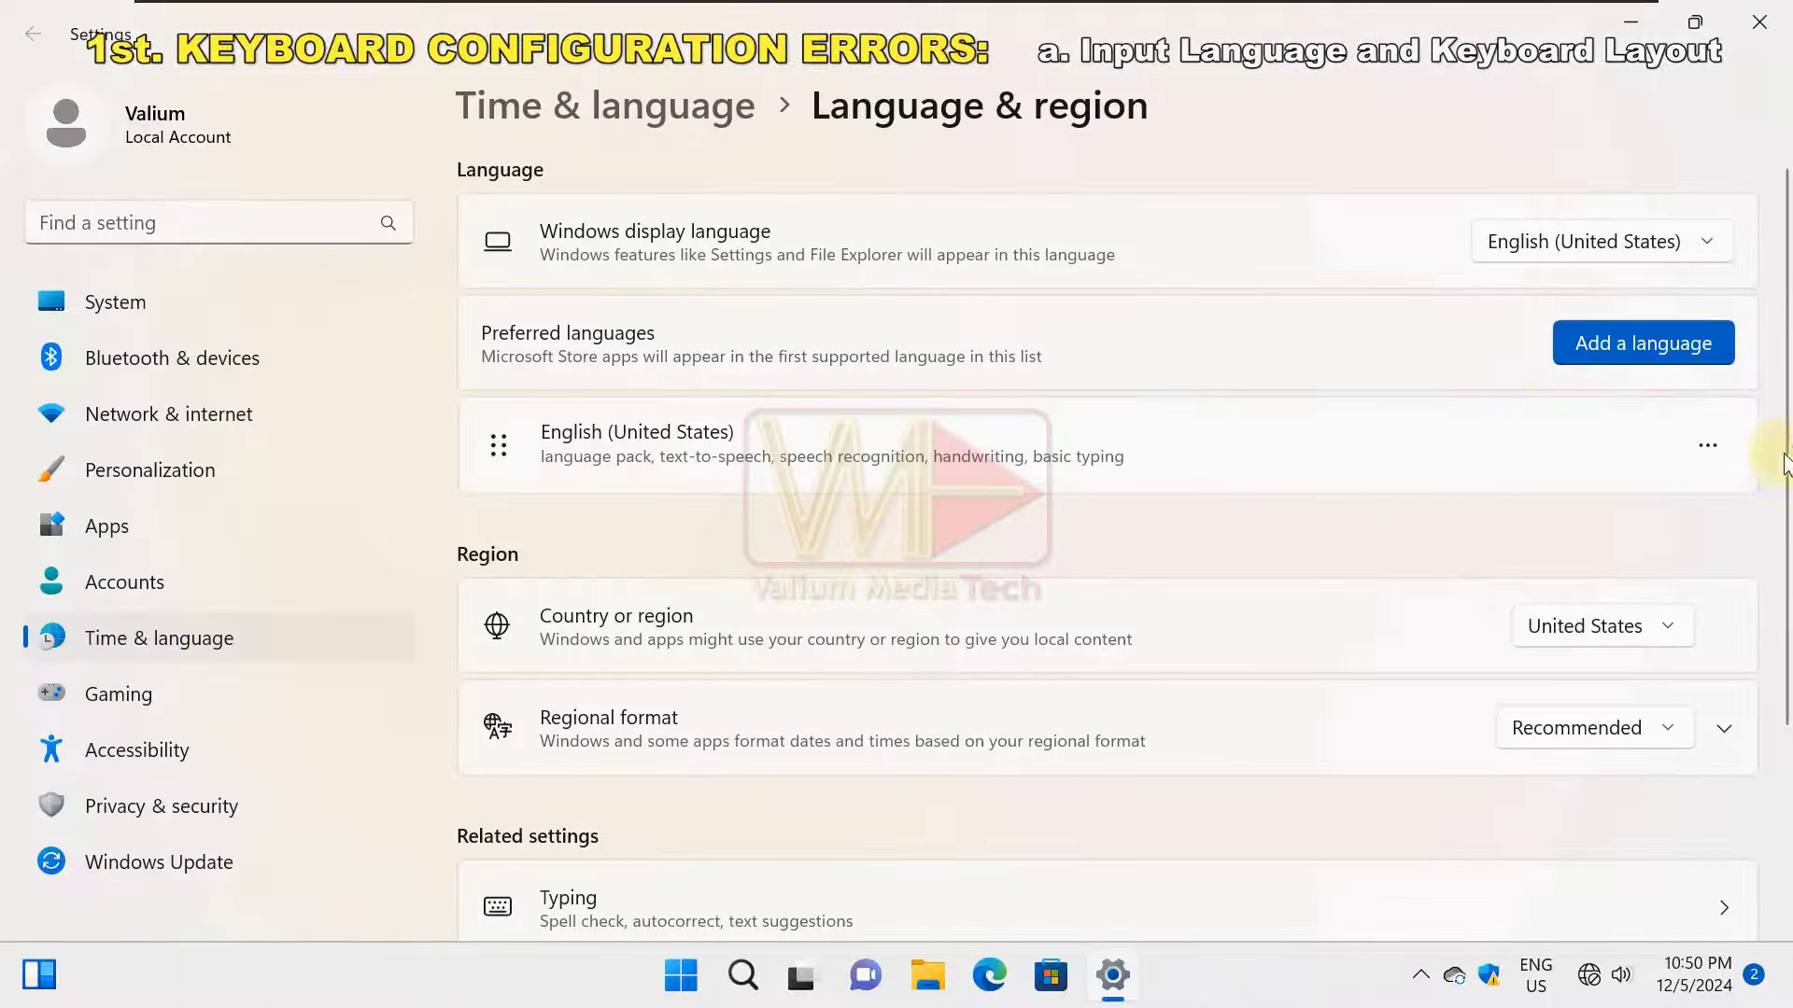
left_click(1708, 448)
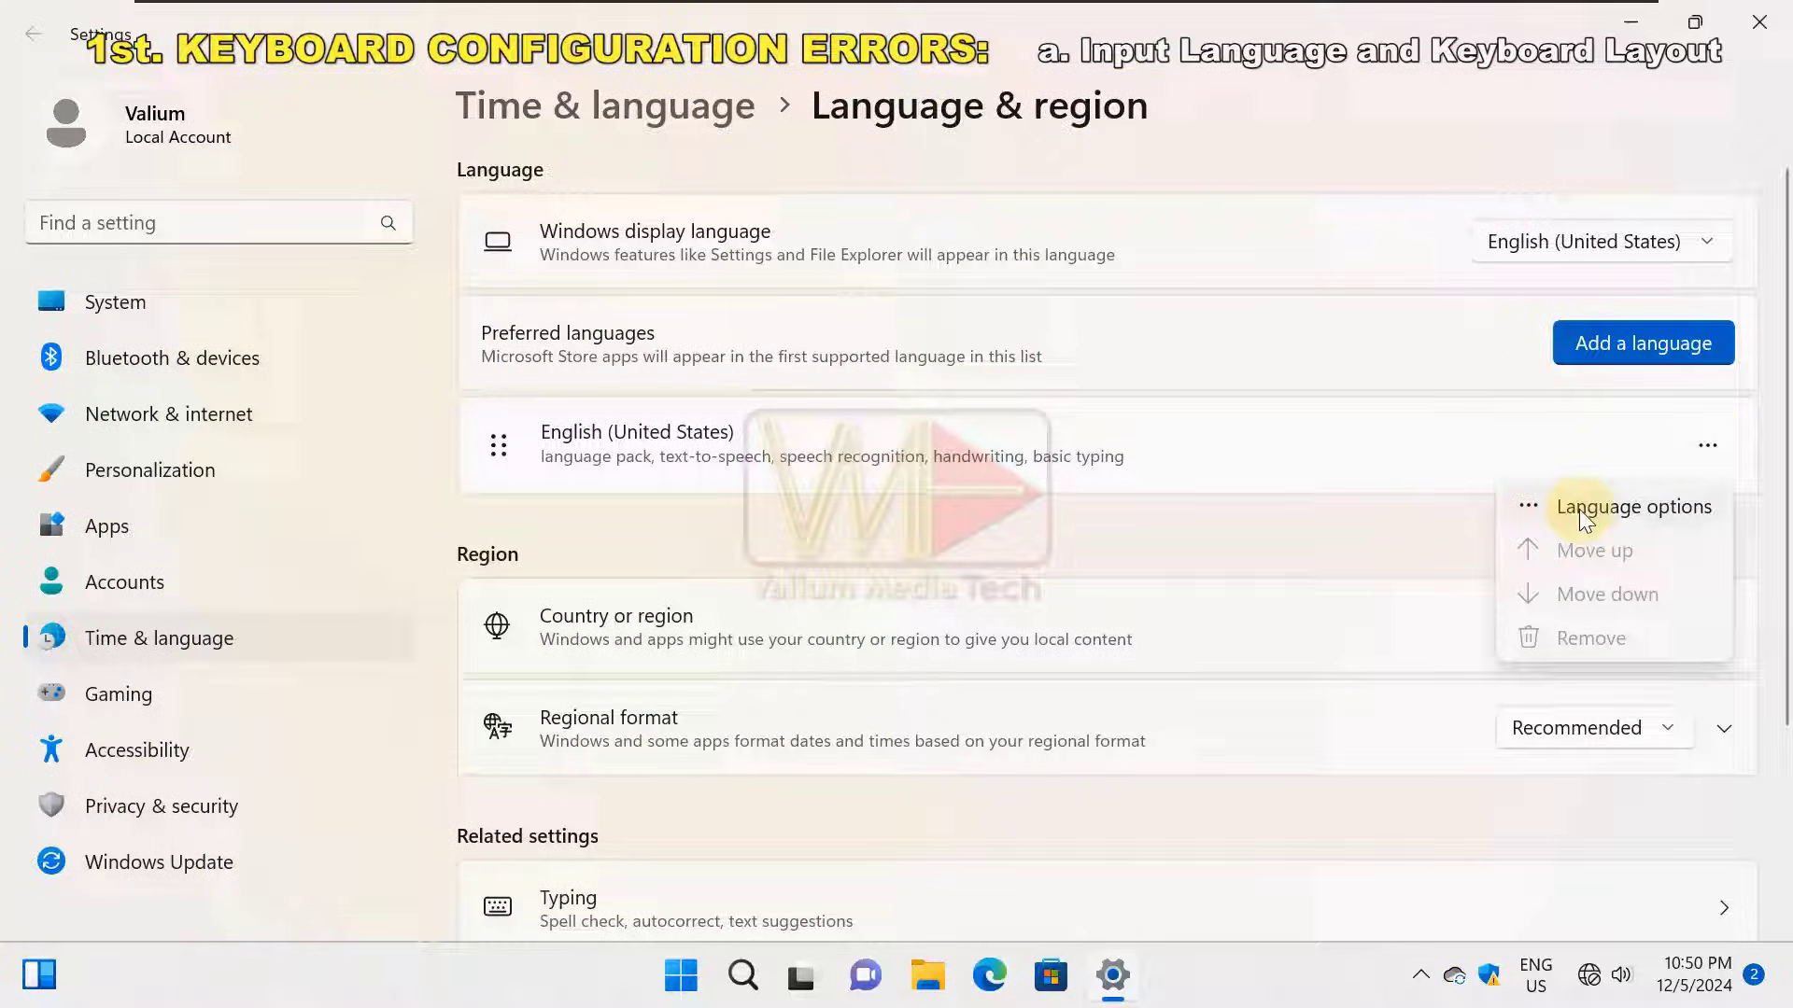
left_click(1634, 506)
scroll(1354, 621, "down", 3)
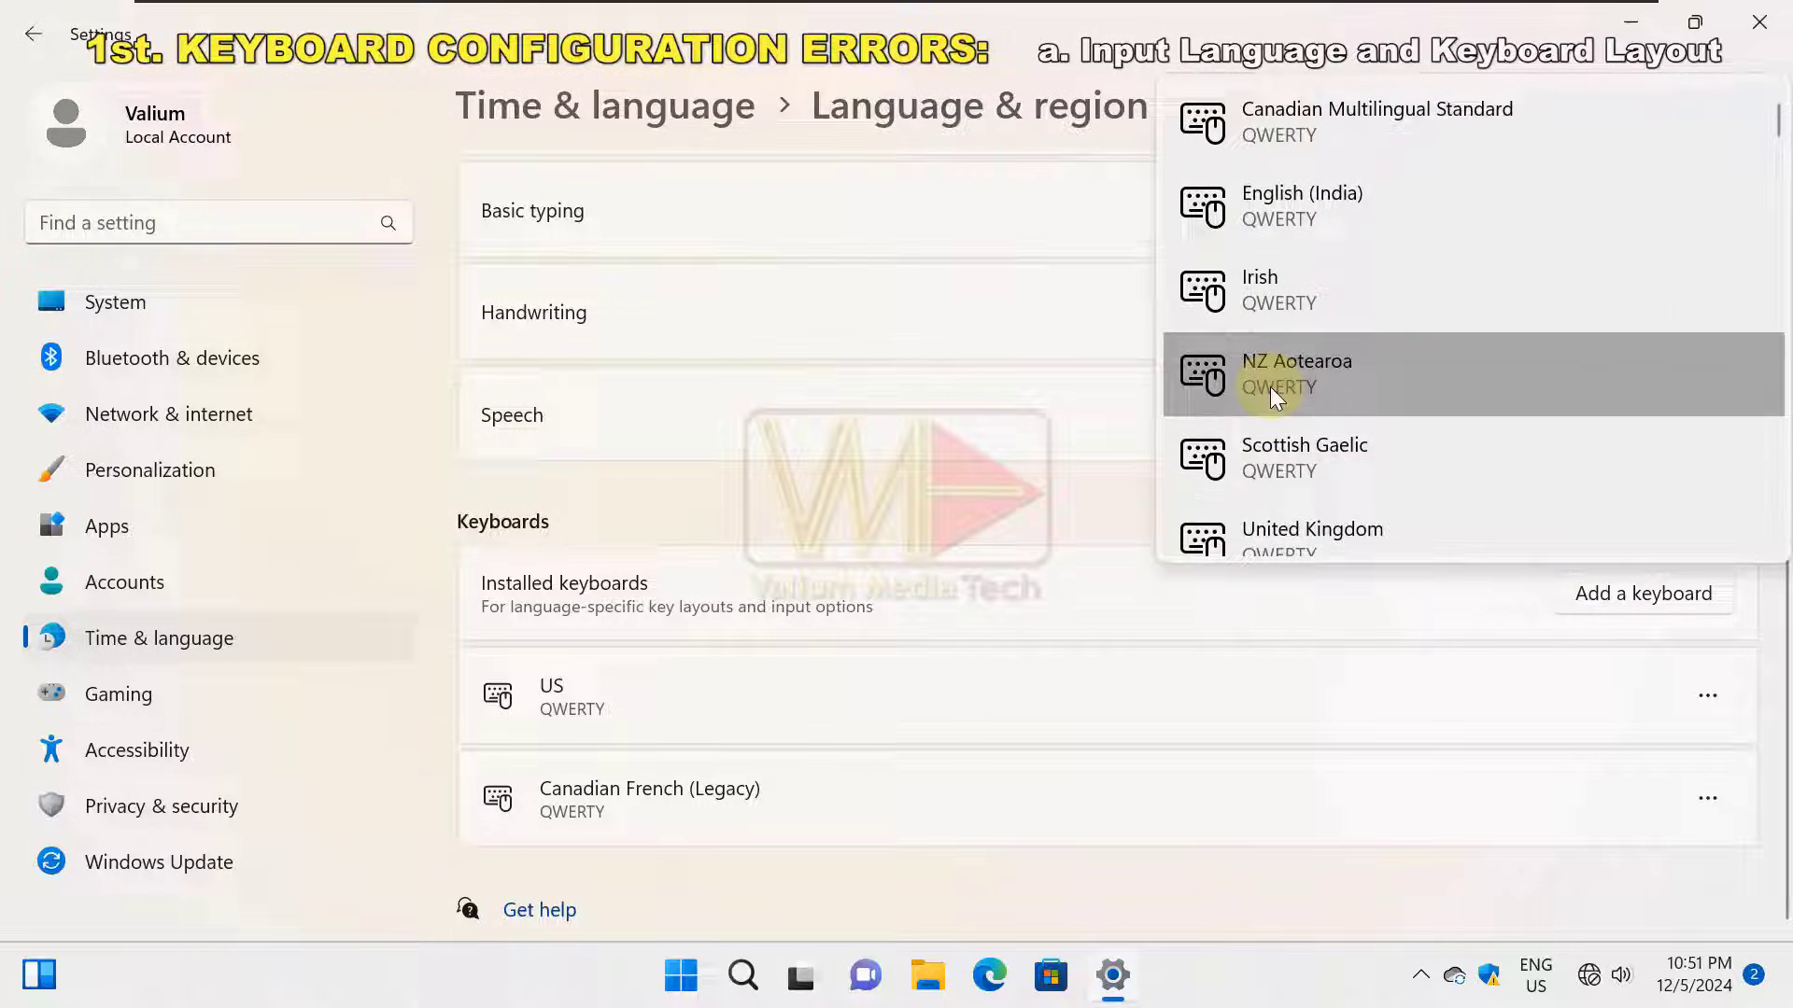
scroll(1426, 424, "down", 4)
scroll(1438, 355, "up", 2)
- Add the United Kingdom keyboard to English (United States) and switch input to it
left_click(1438, 356)
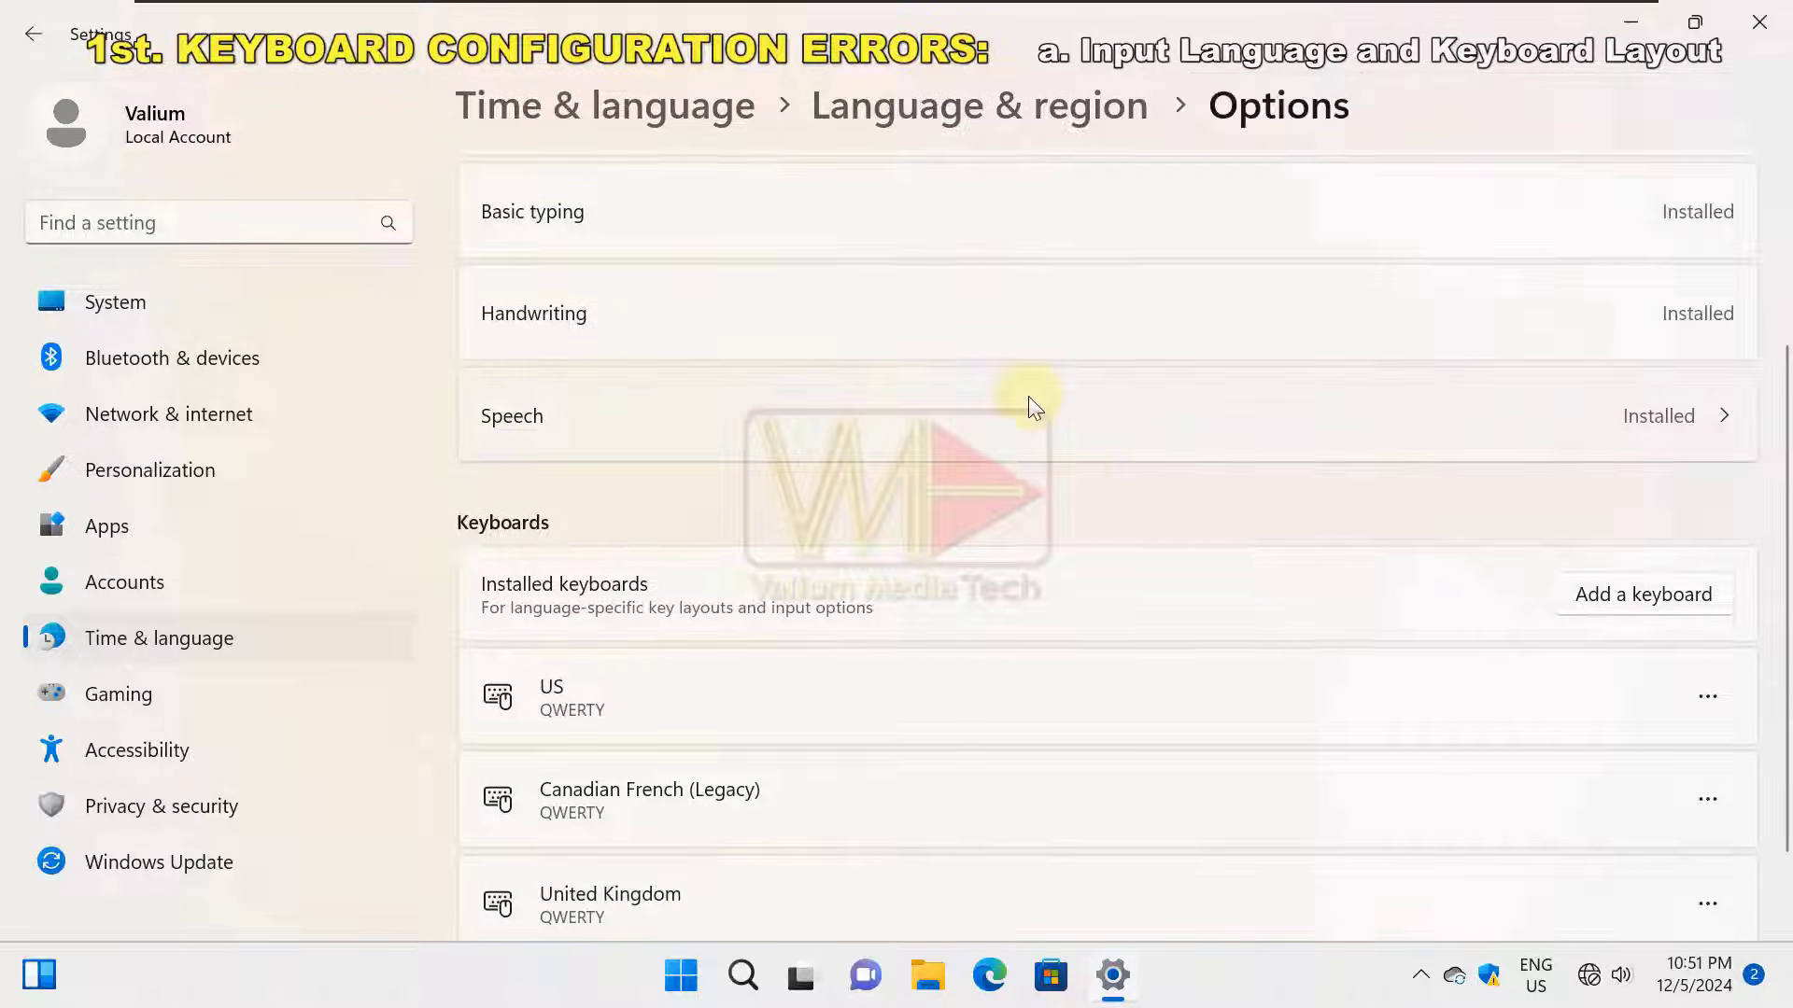
scroll(1240, 659, "down", 2)
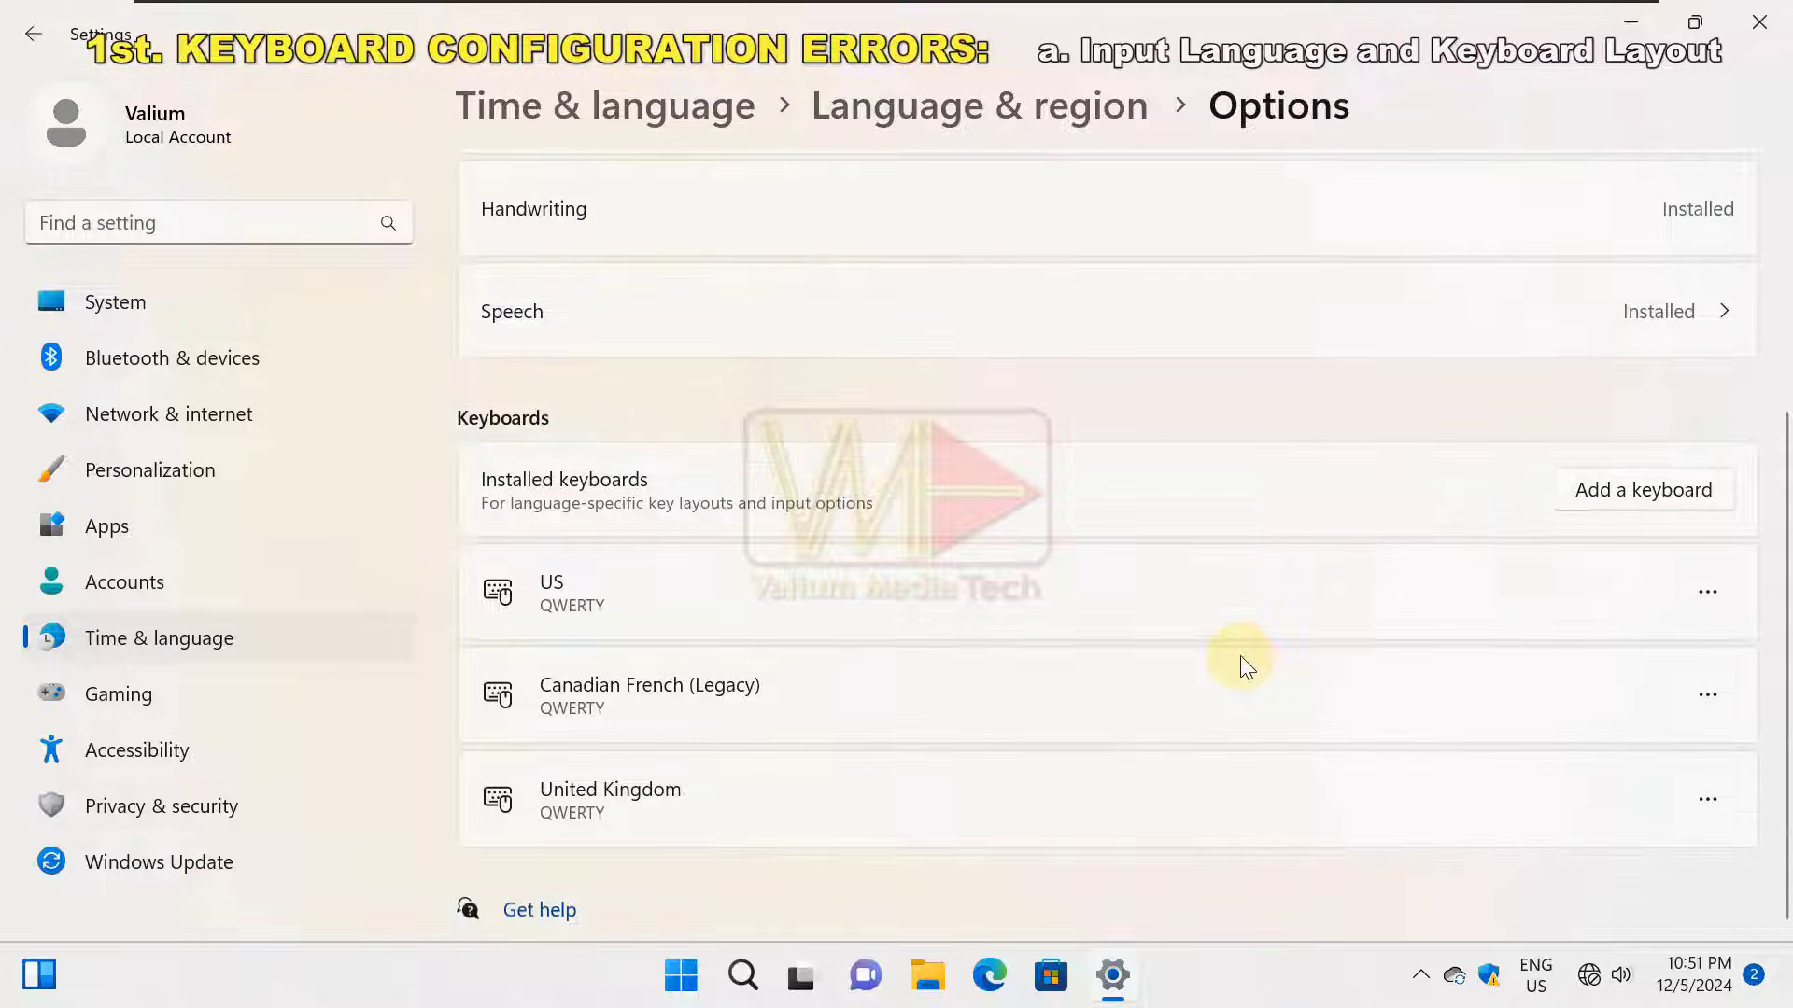
left_click(1537, 983)
left_click(1382, 827)
scroll(1200, 432, "up", 5)
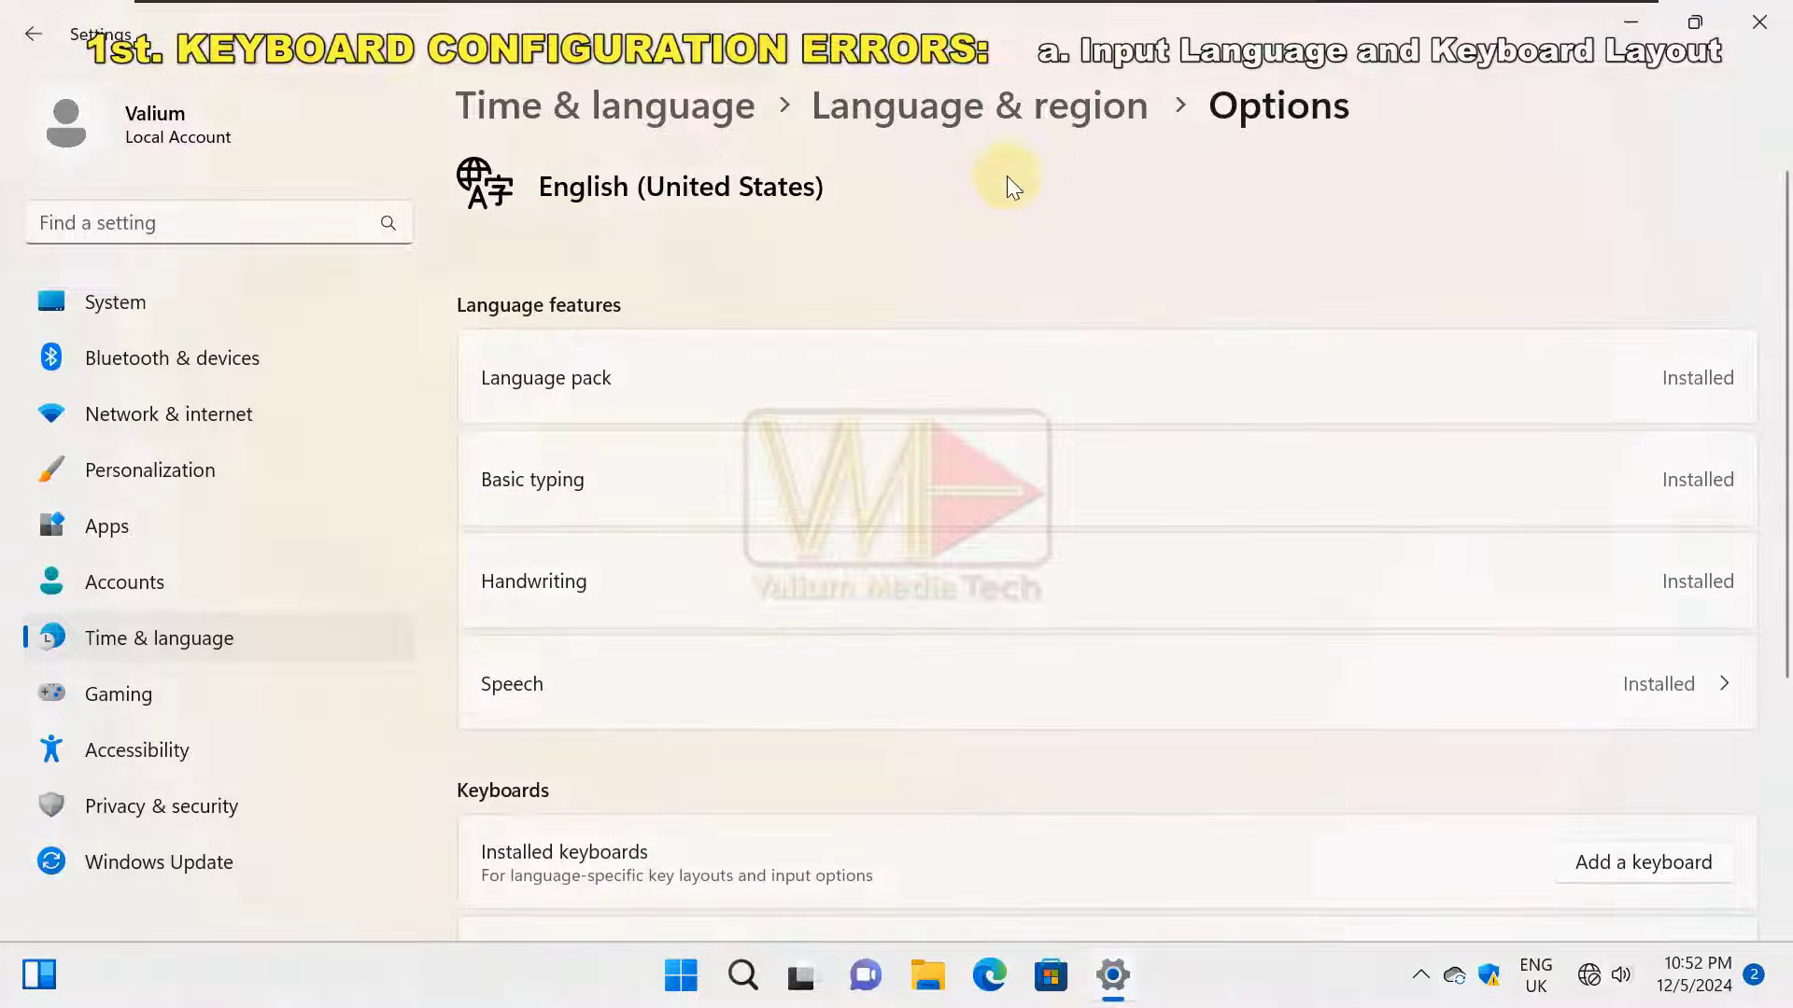
- Add and install Arabic (Algeria) as a preferred language
left_click(985, 110)
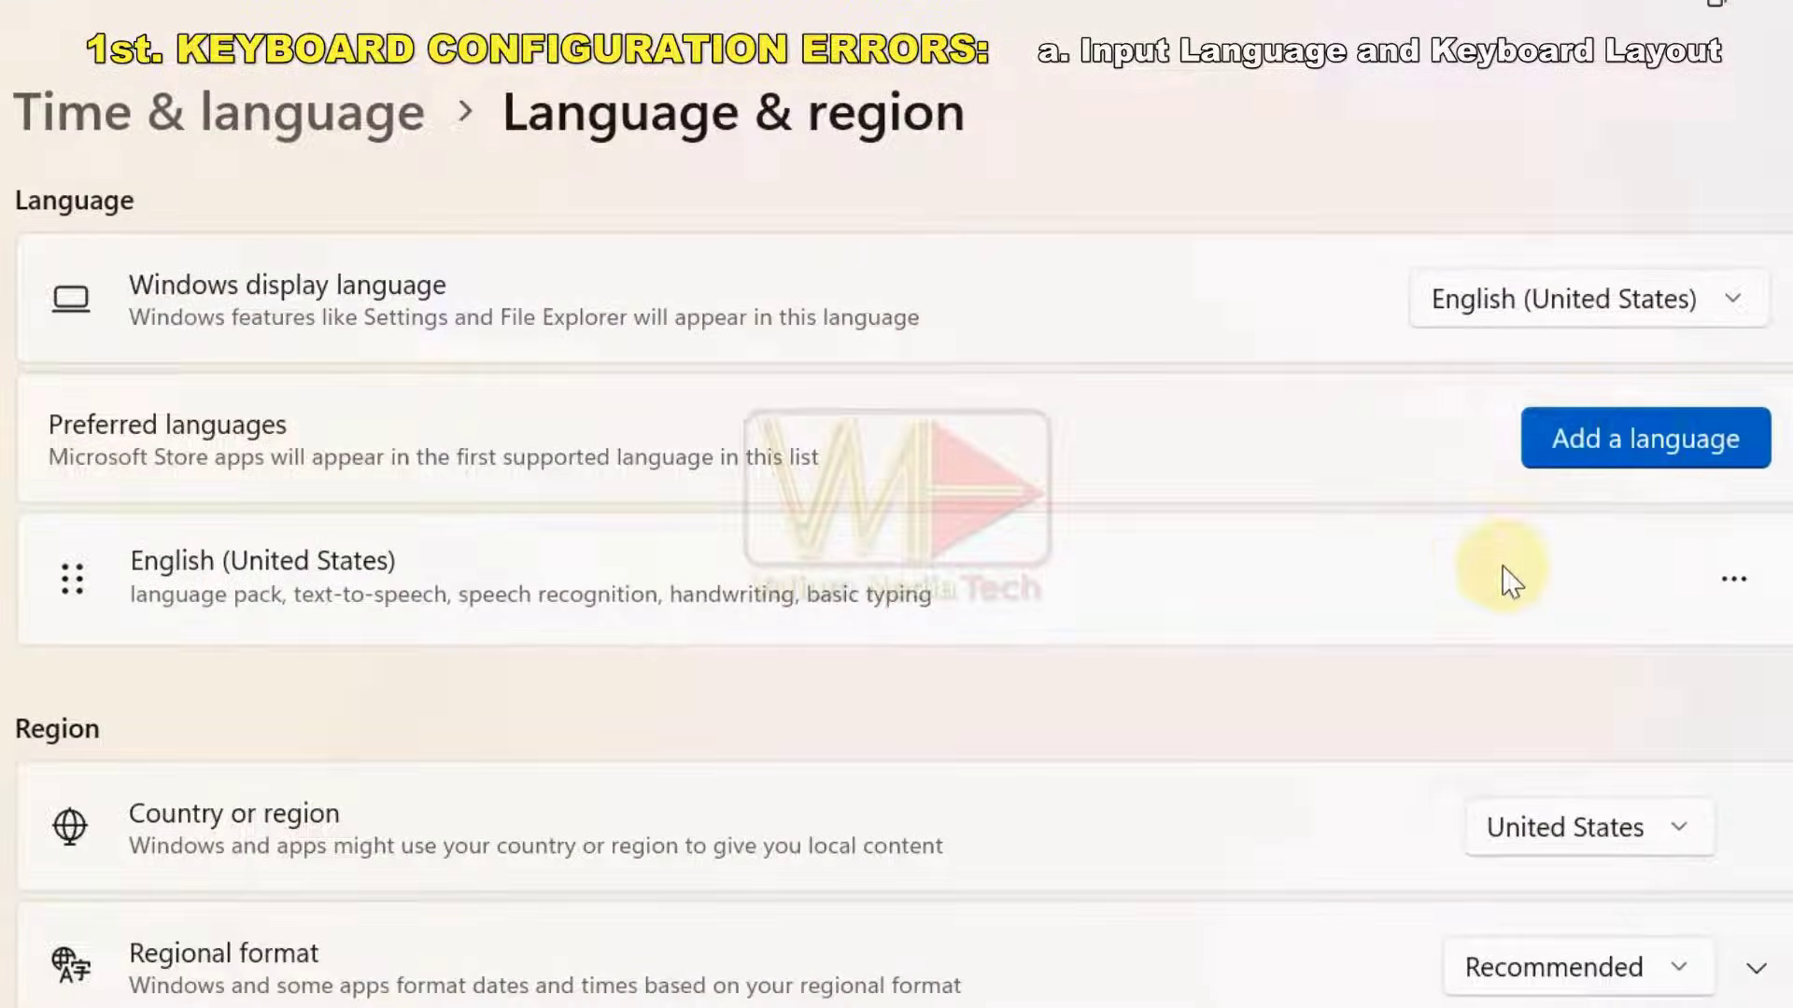
left_click(1652, 444)
type("arabic")
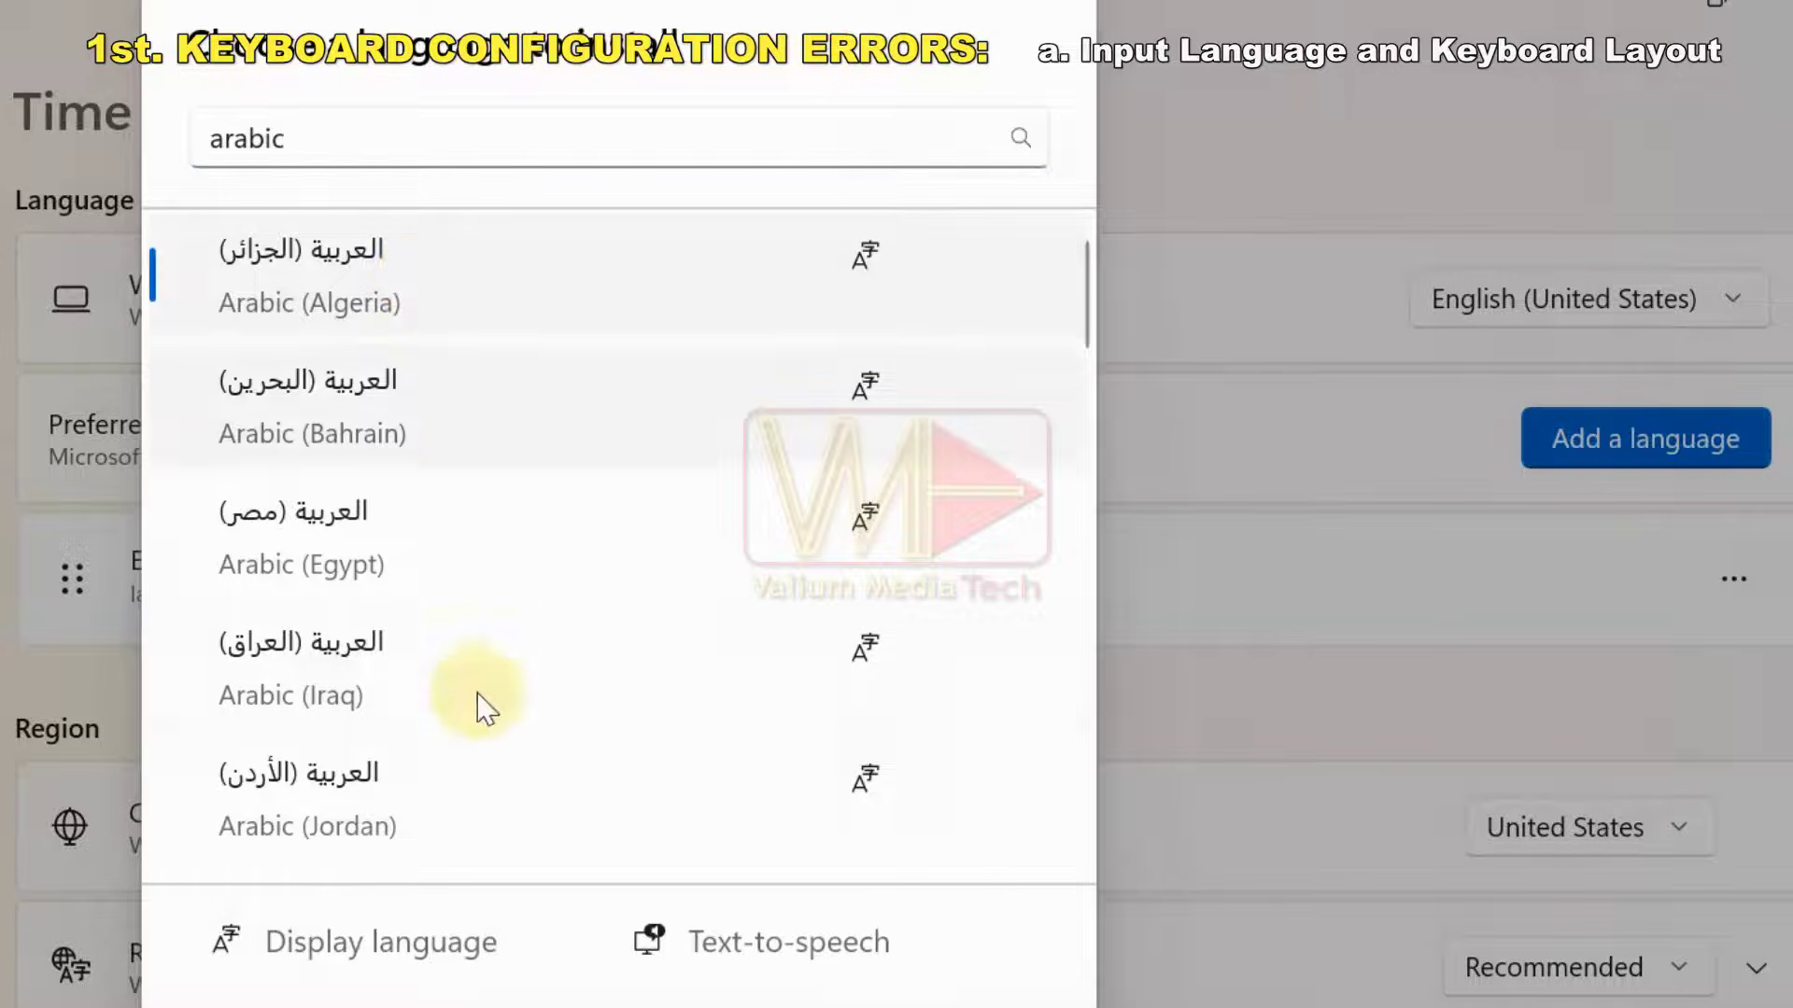
left_click(390, 917)
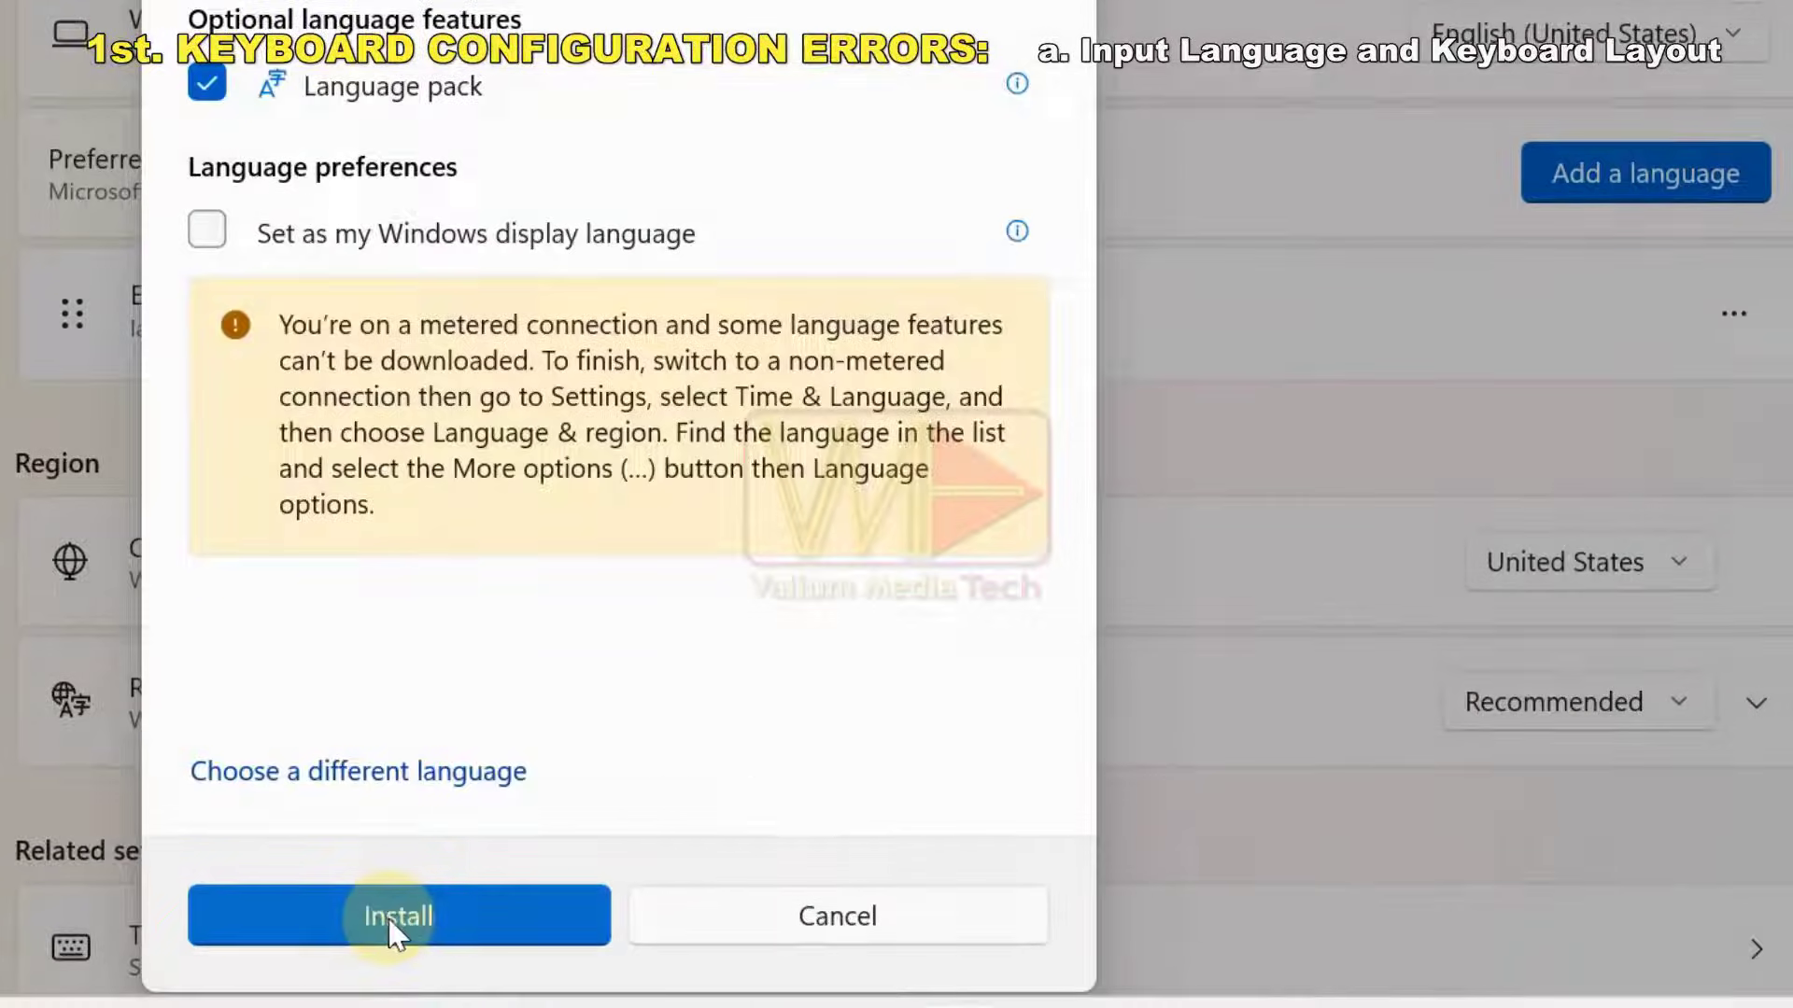
left_click(390, 916)
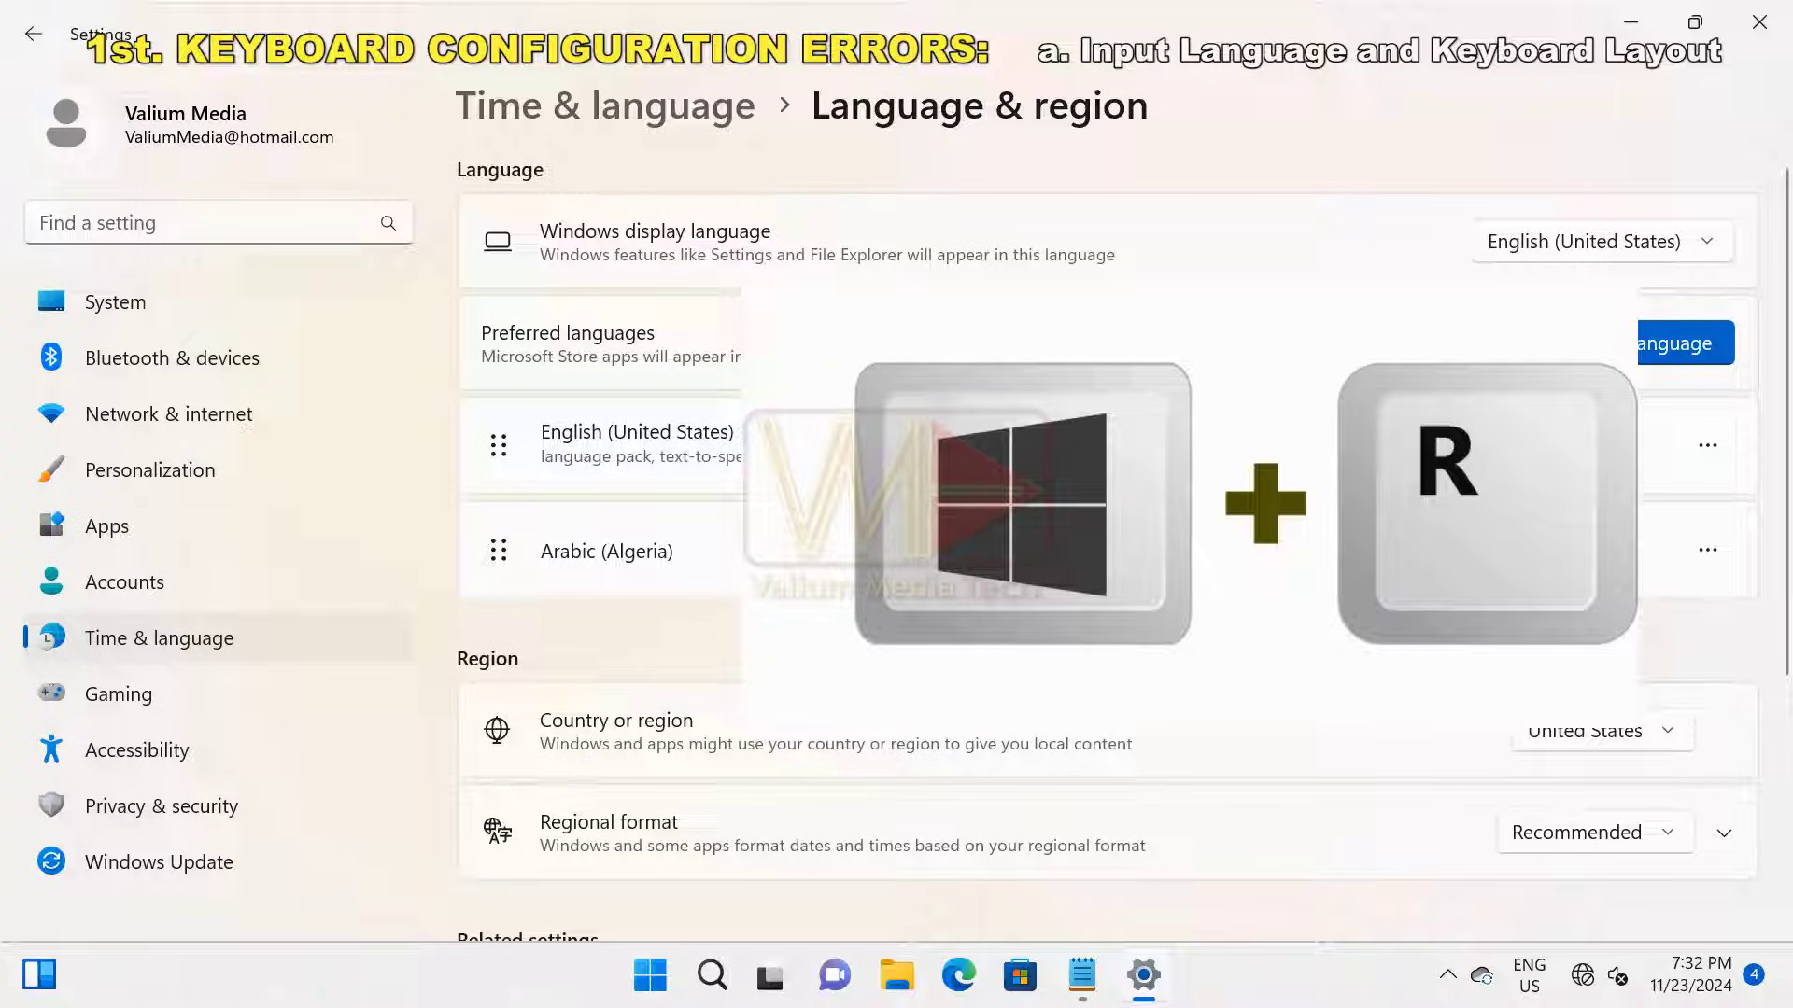
- Launch the On-Screen Keyboard from Run, move it lower, and switch input to United Kingdom
key("super+r")
type("OS")
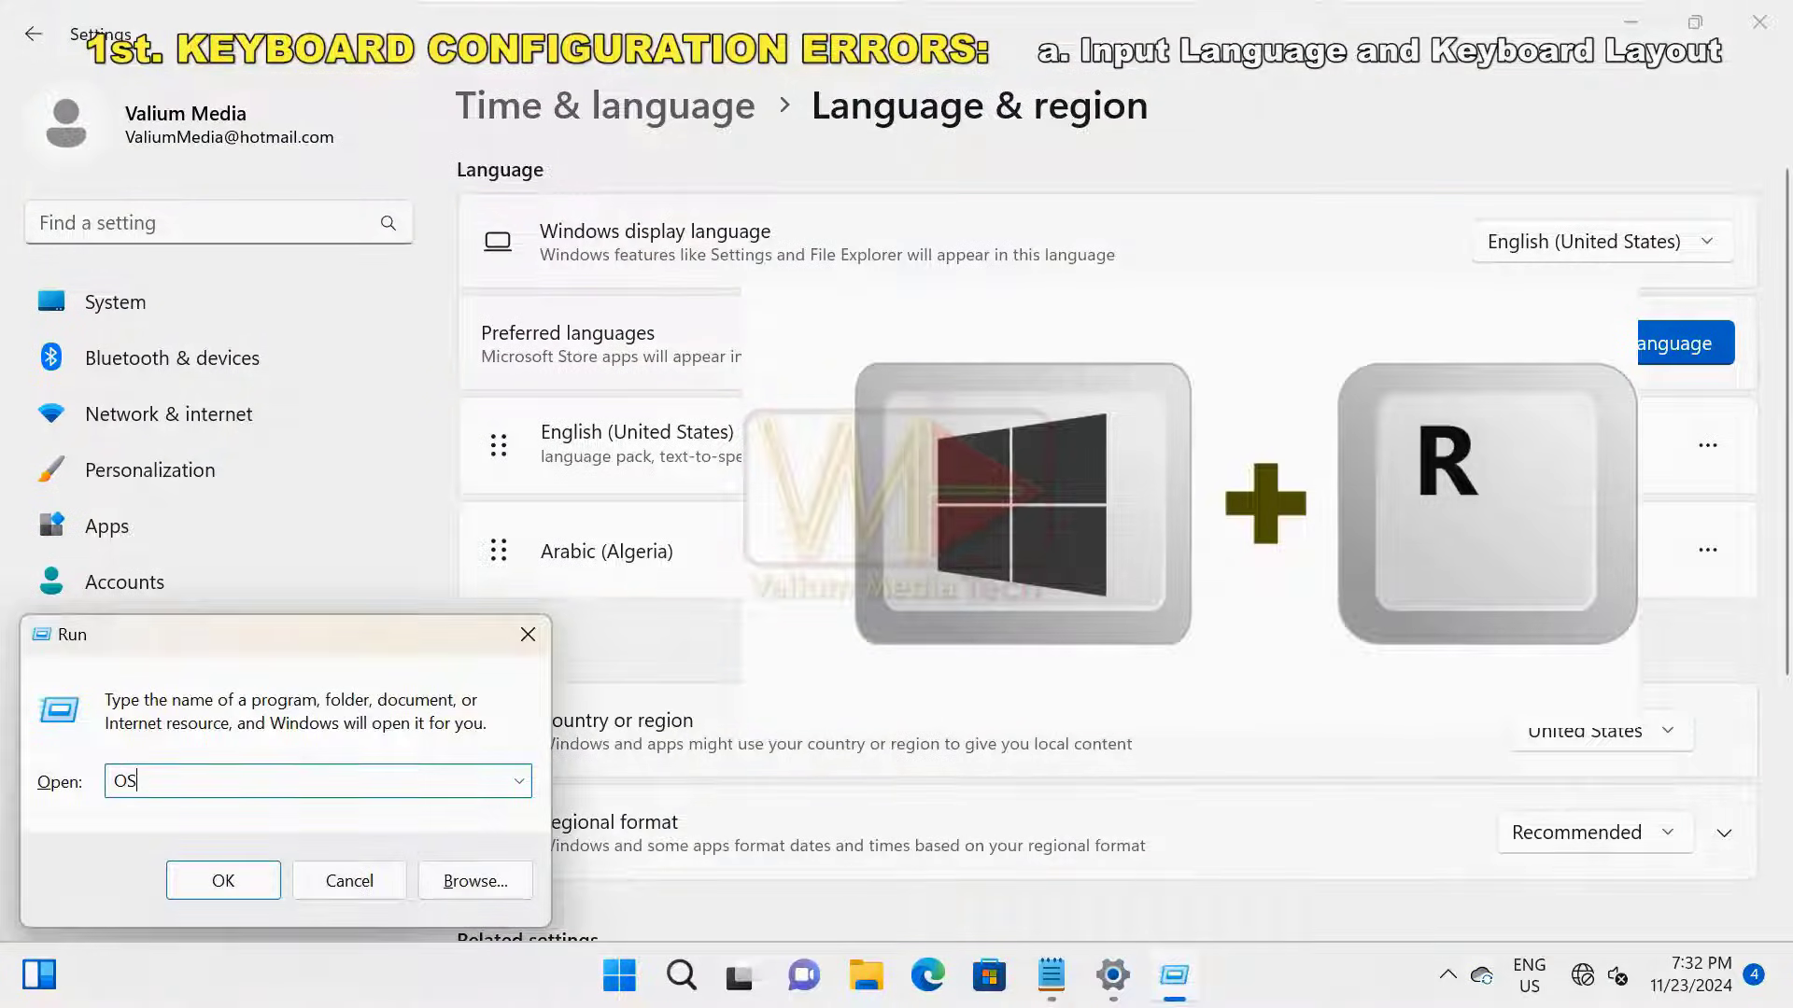
left_click(245, 882)
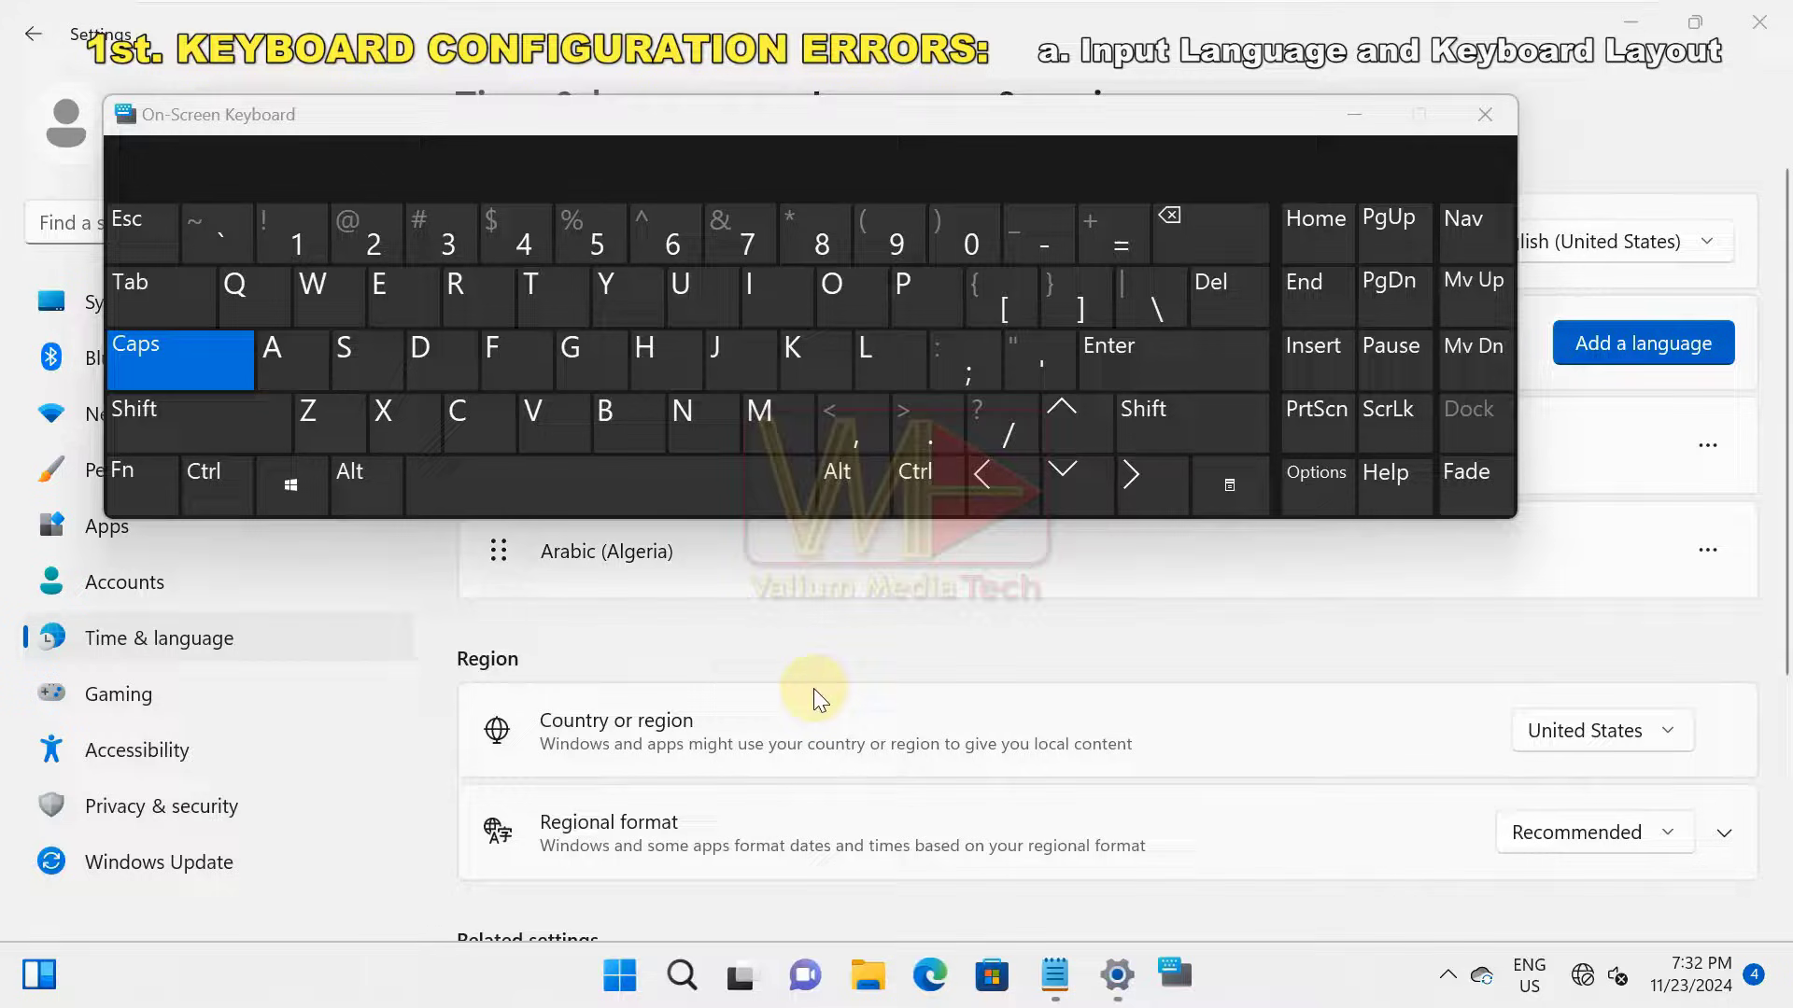
left_click_drag(357, 119, 308, 193)
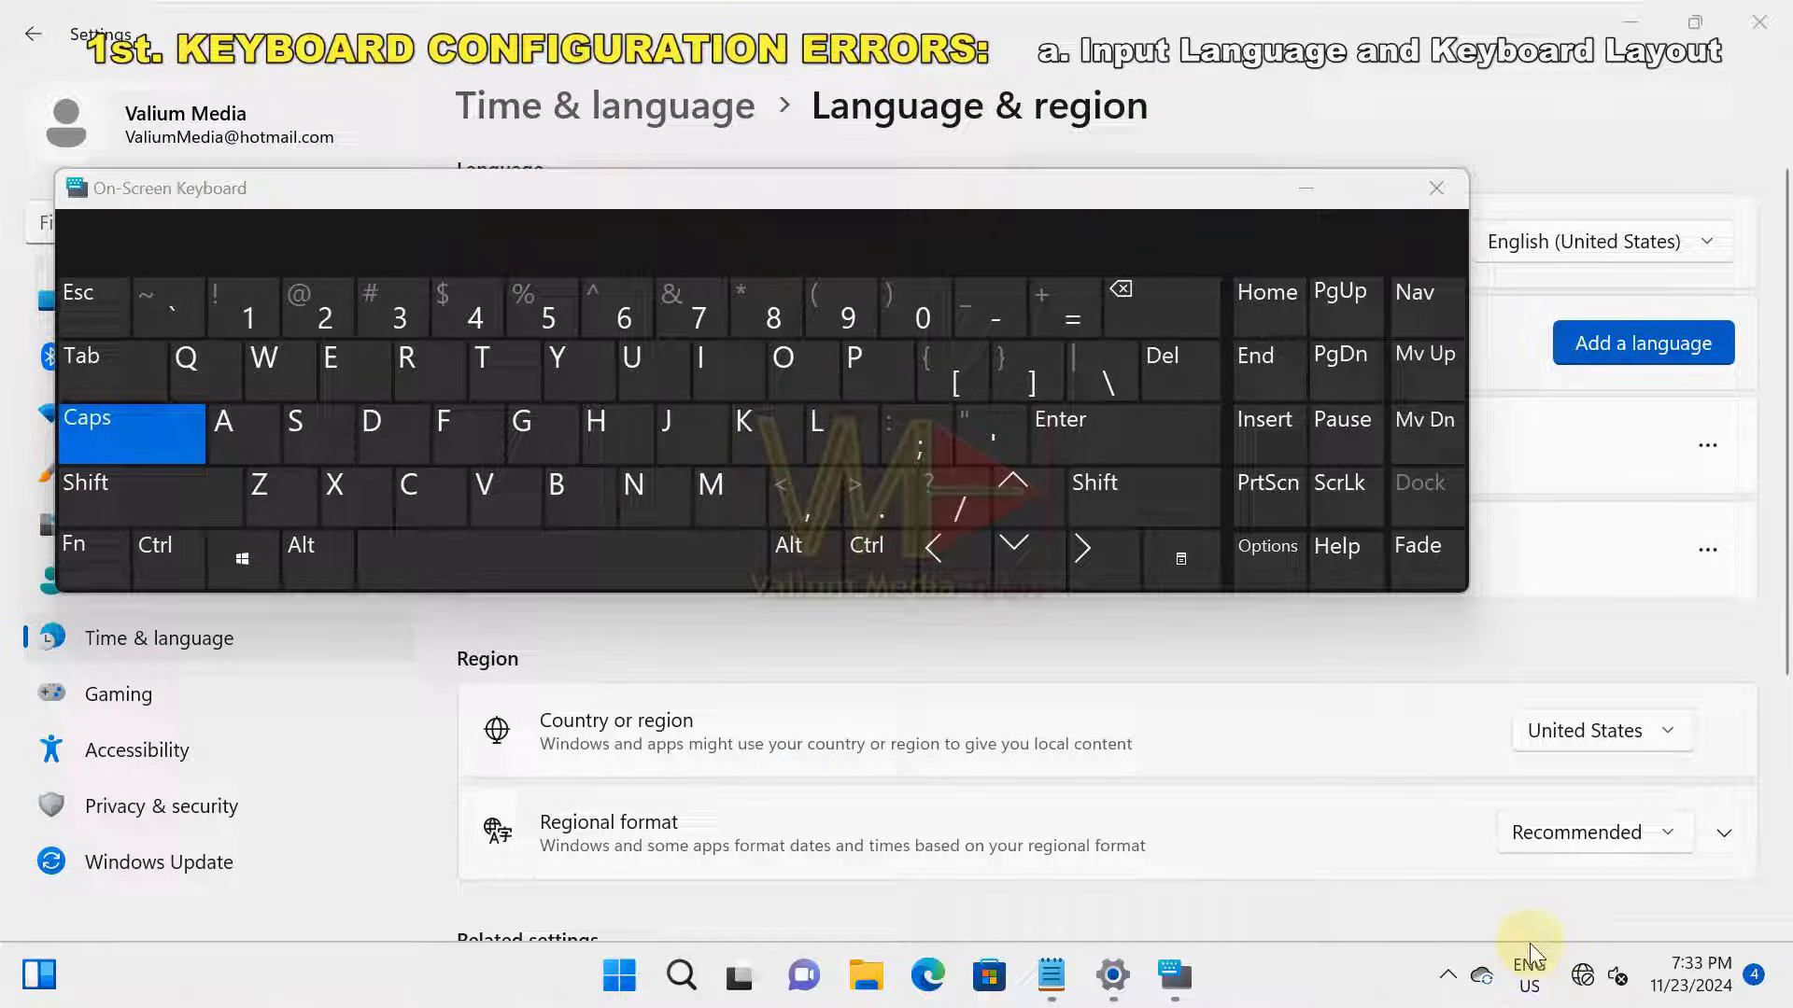
left_click(1529, 971)
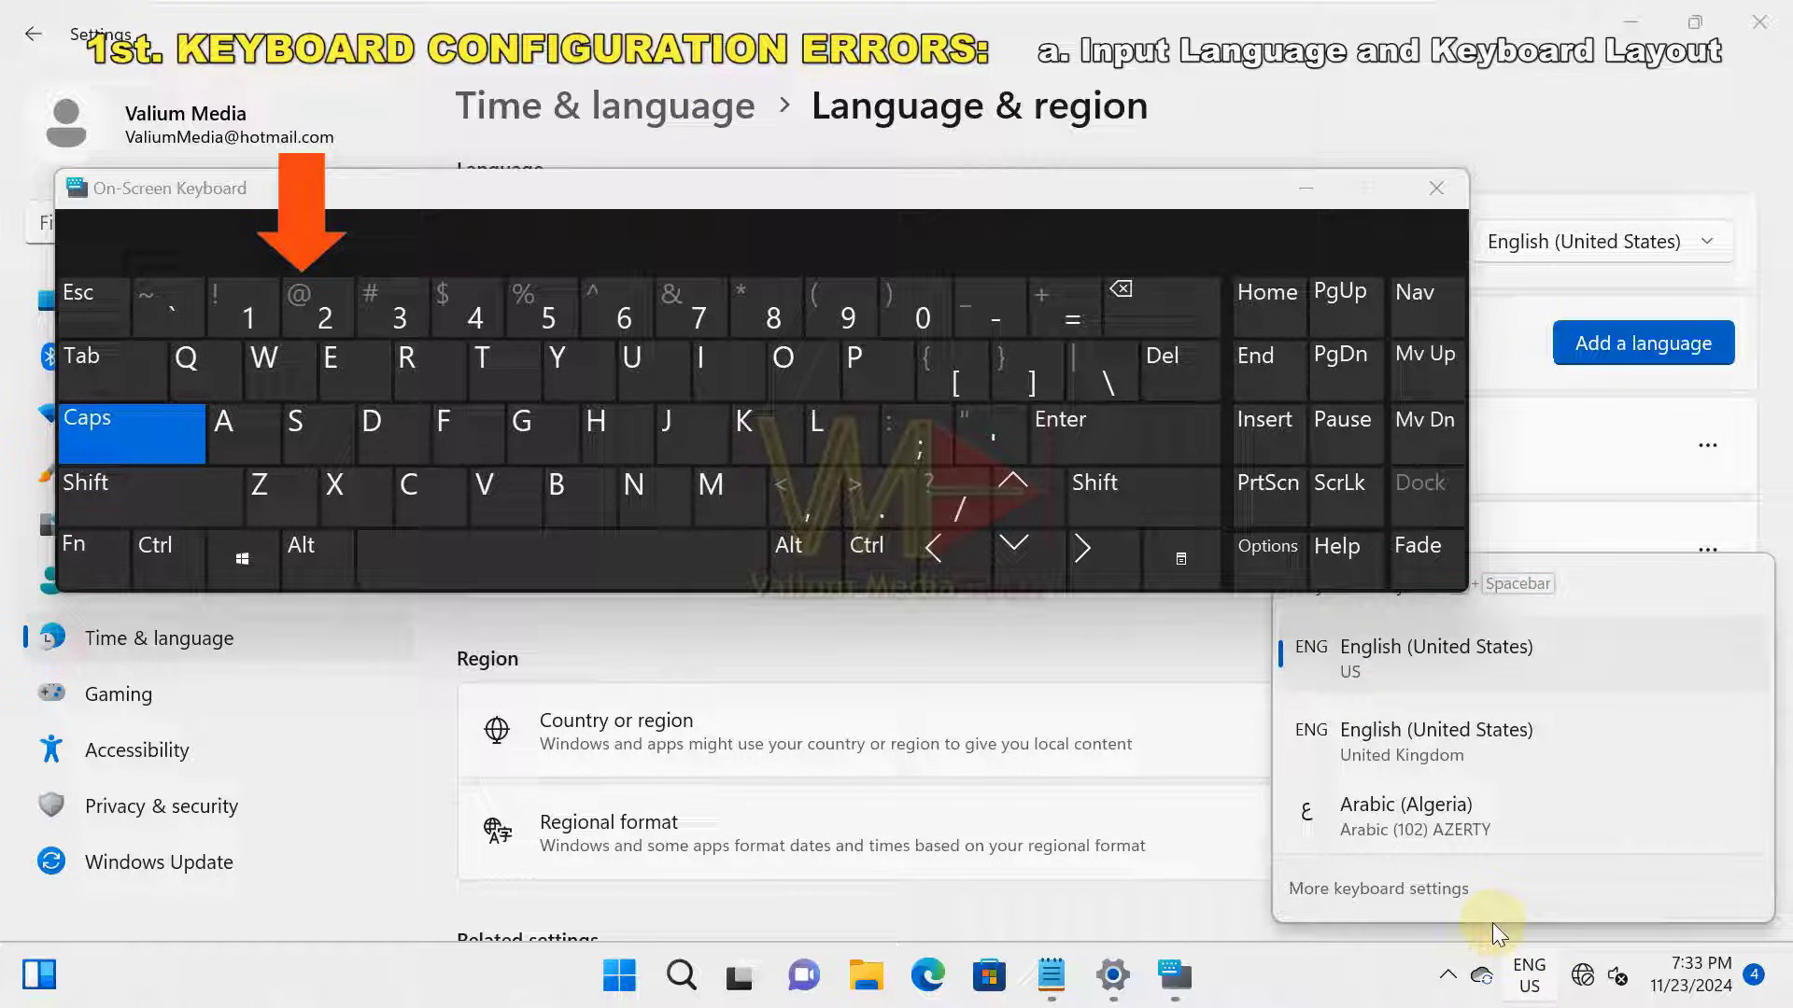
left_click(1447, 726)
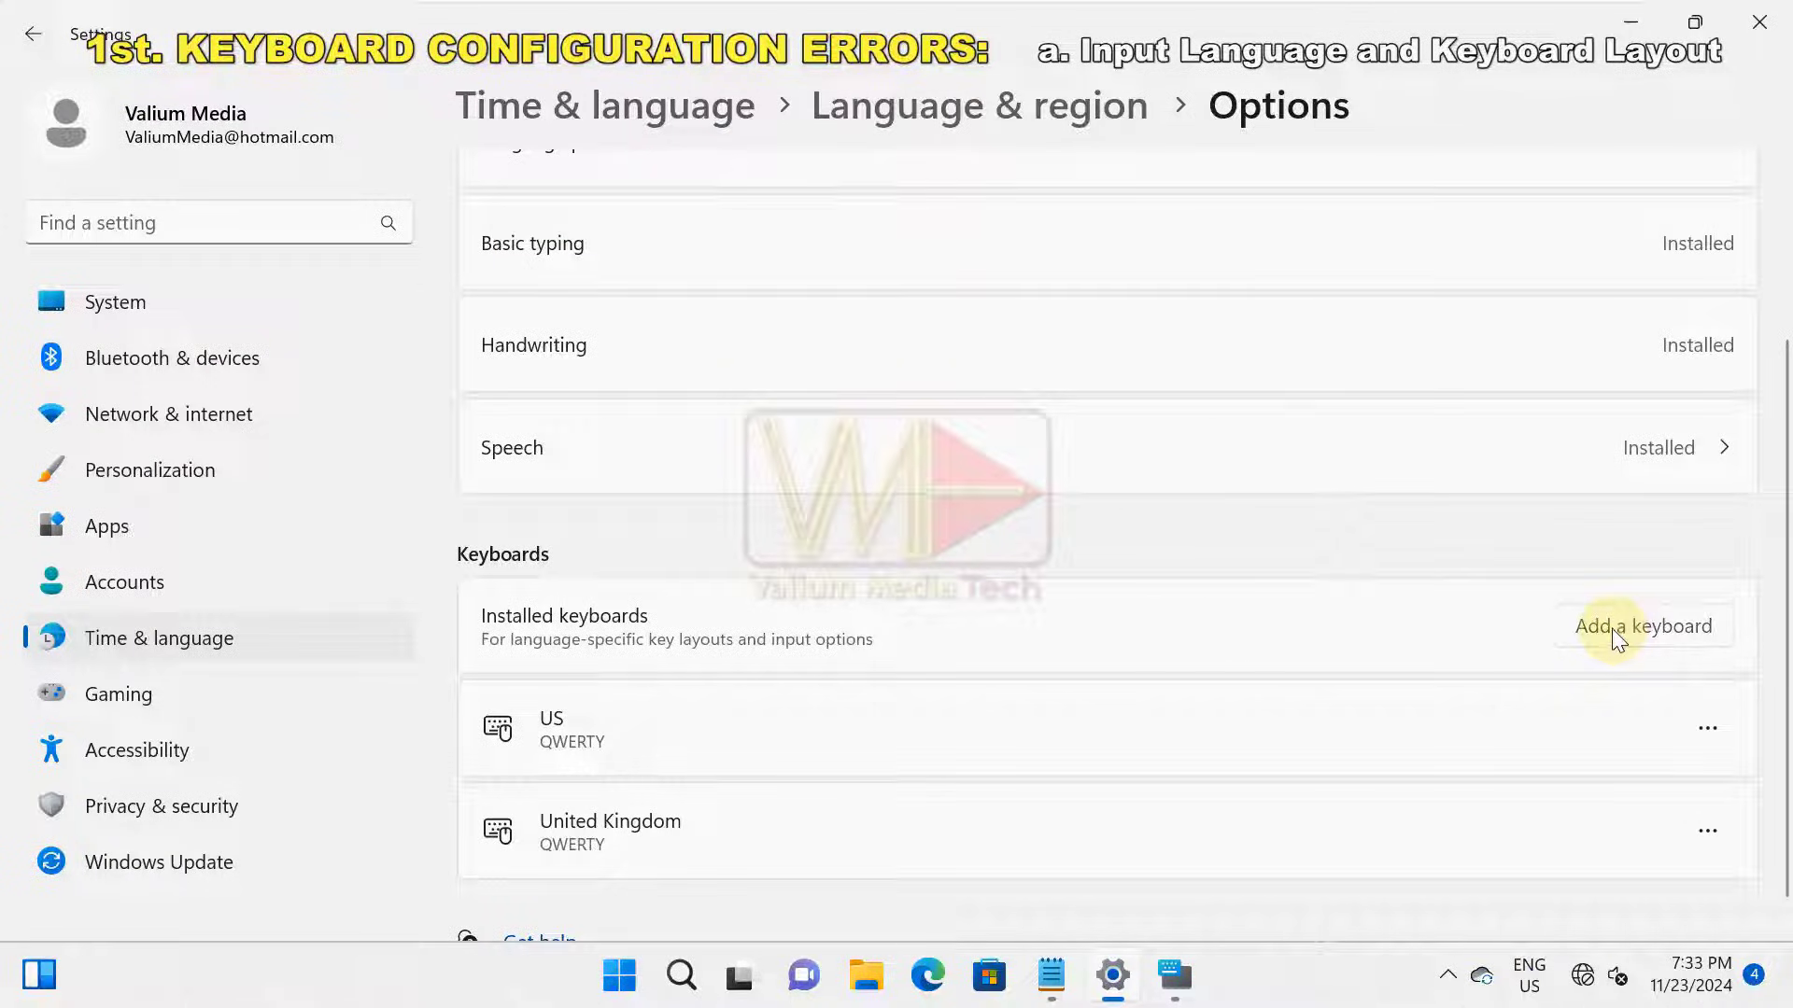
- Add the United States-Dvorak keyboard layout
left_click(1617, 636)
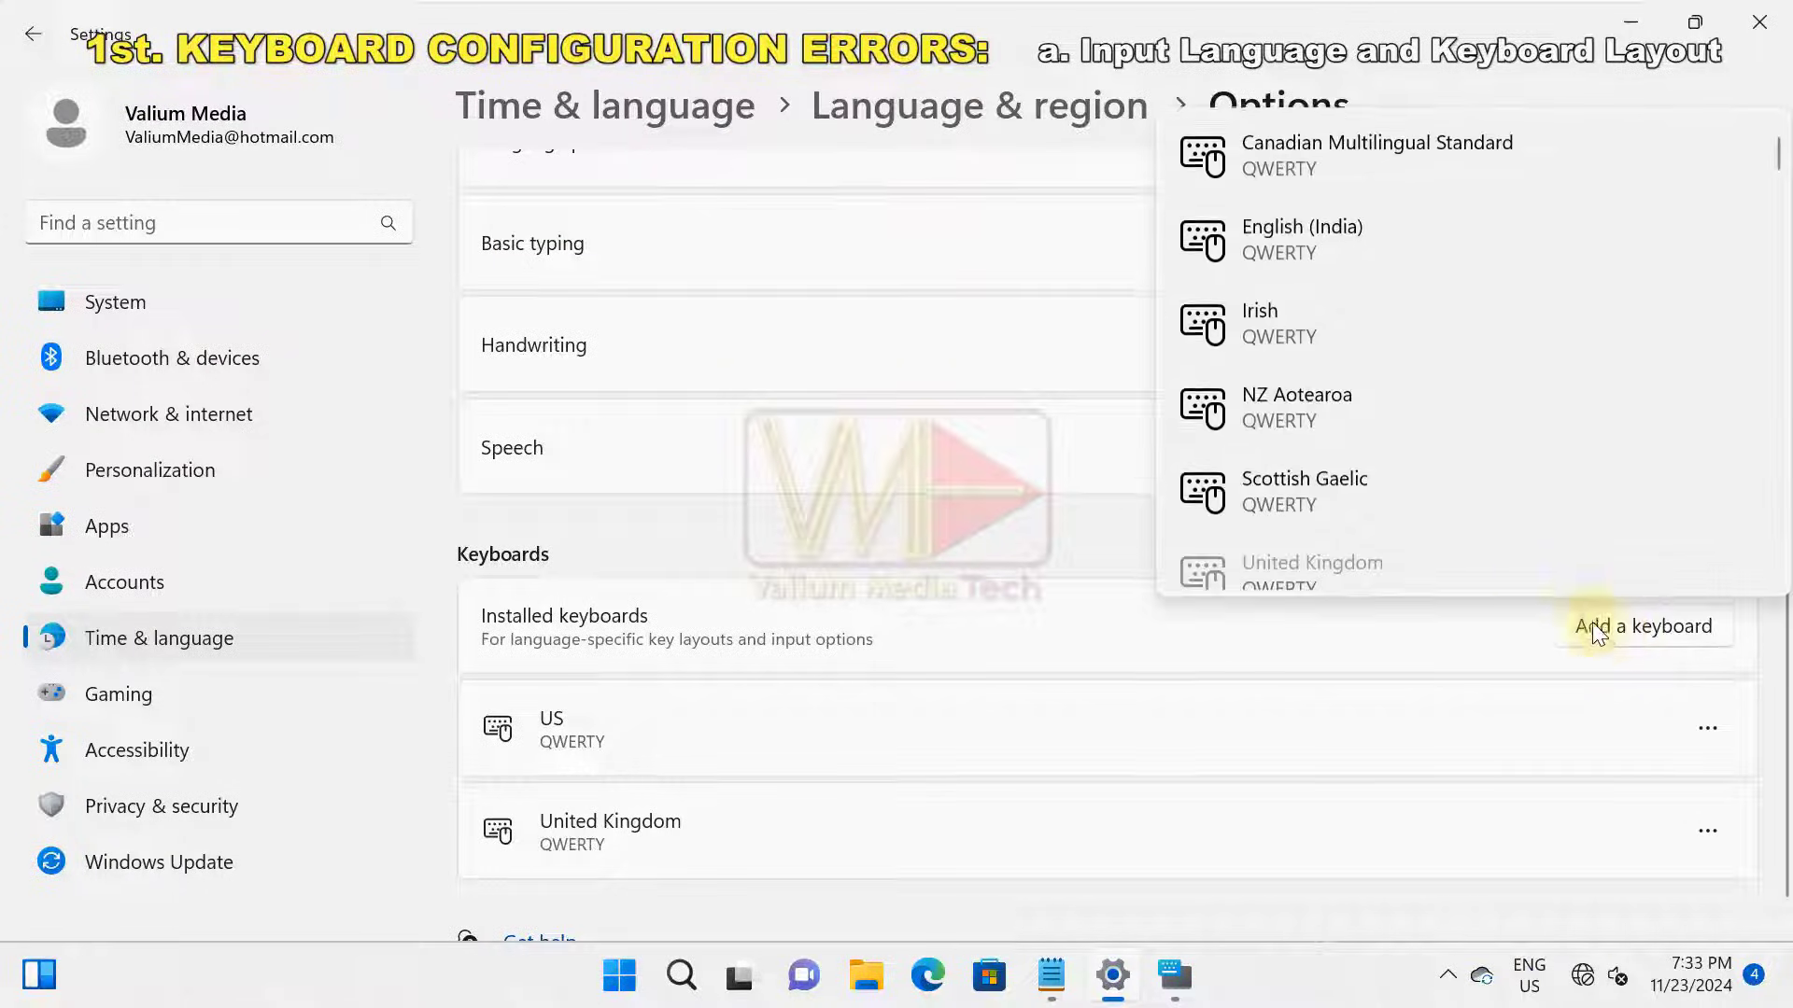
scroll(1494, 460, "down", 3)
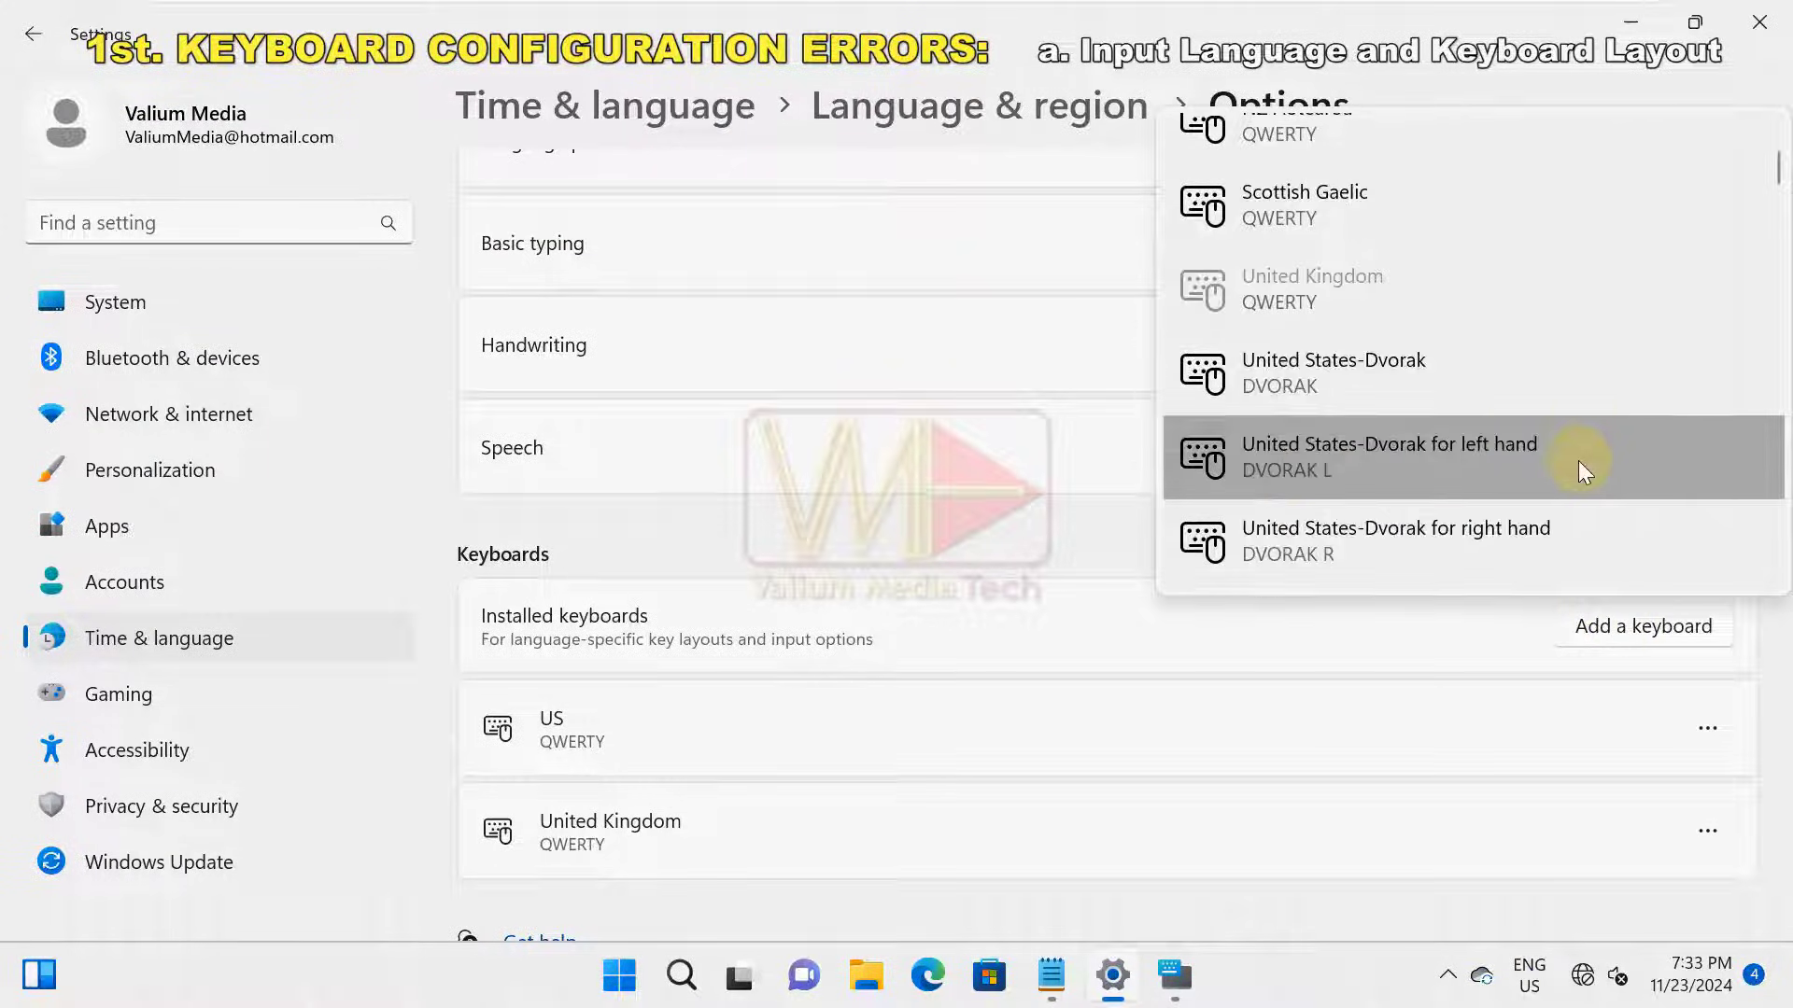
left_click(1296, 362)
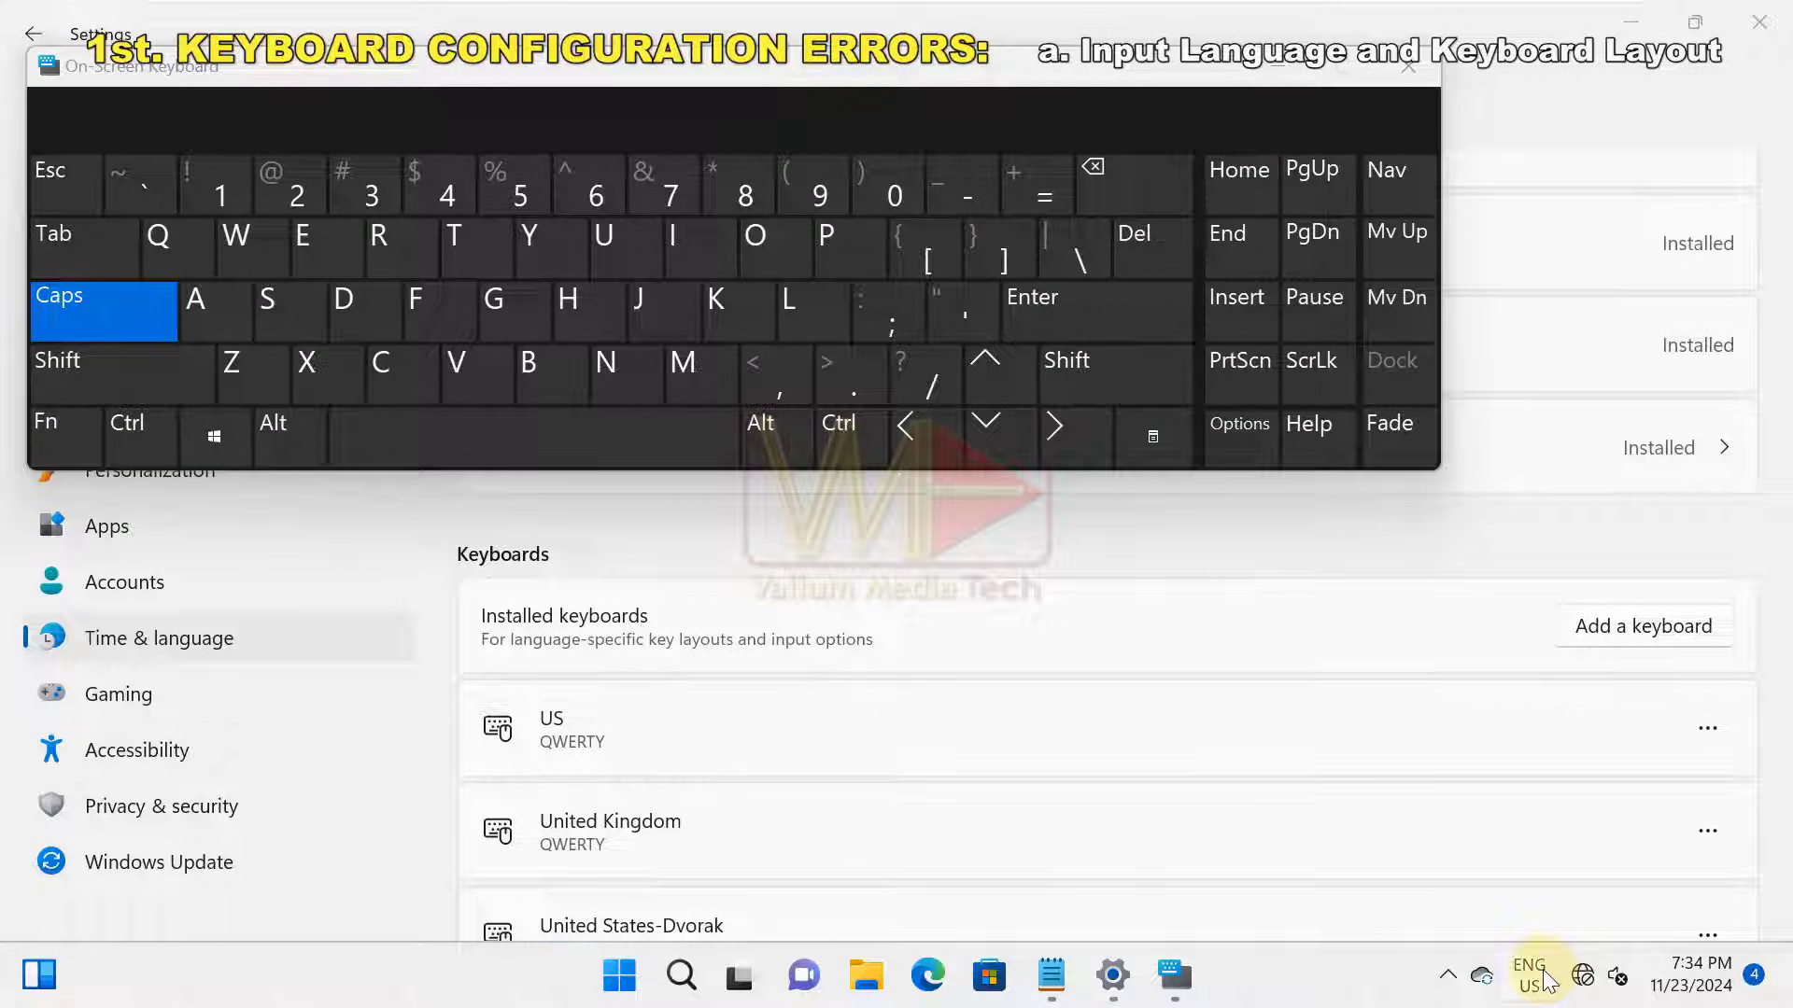
- Try the United States-Dvorak layout, then switch input back to US QWERTY
left_click(1543, 980)
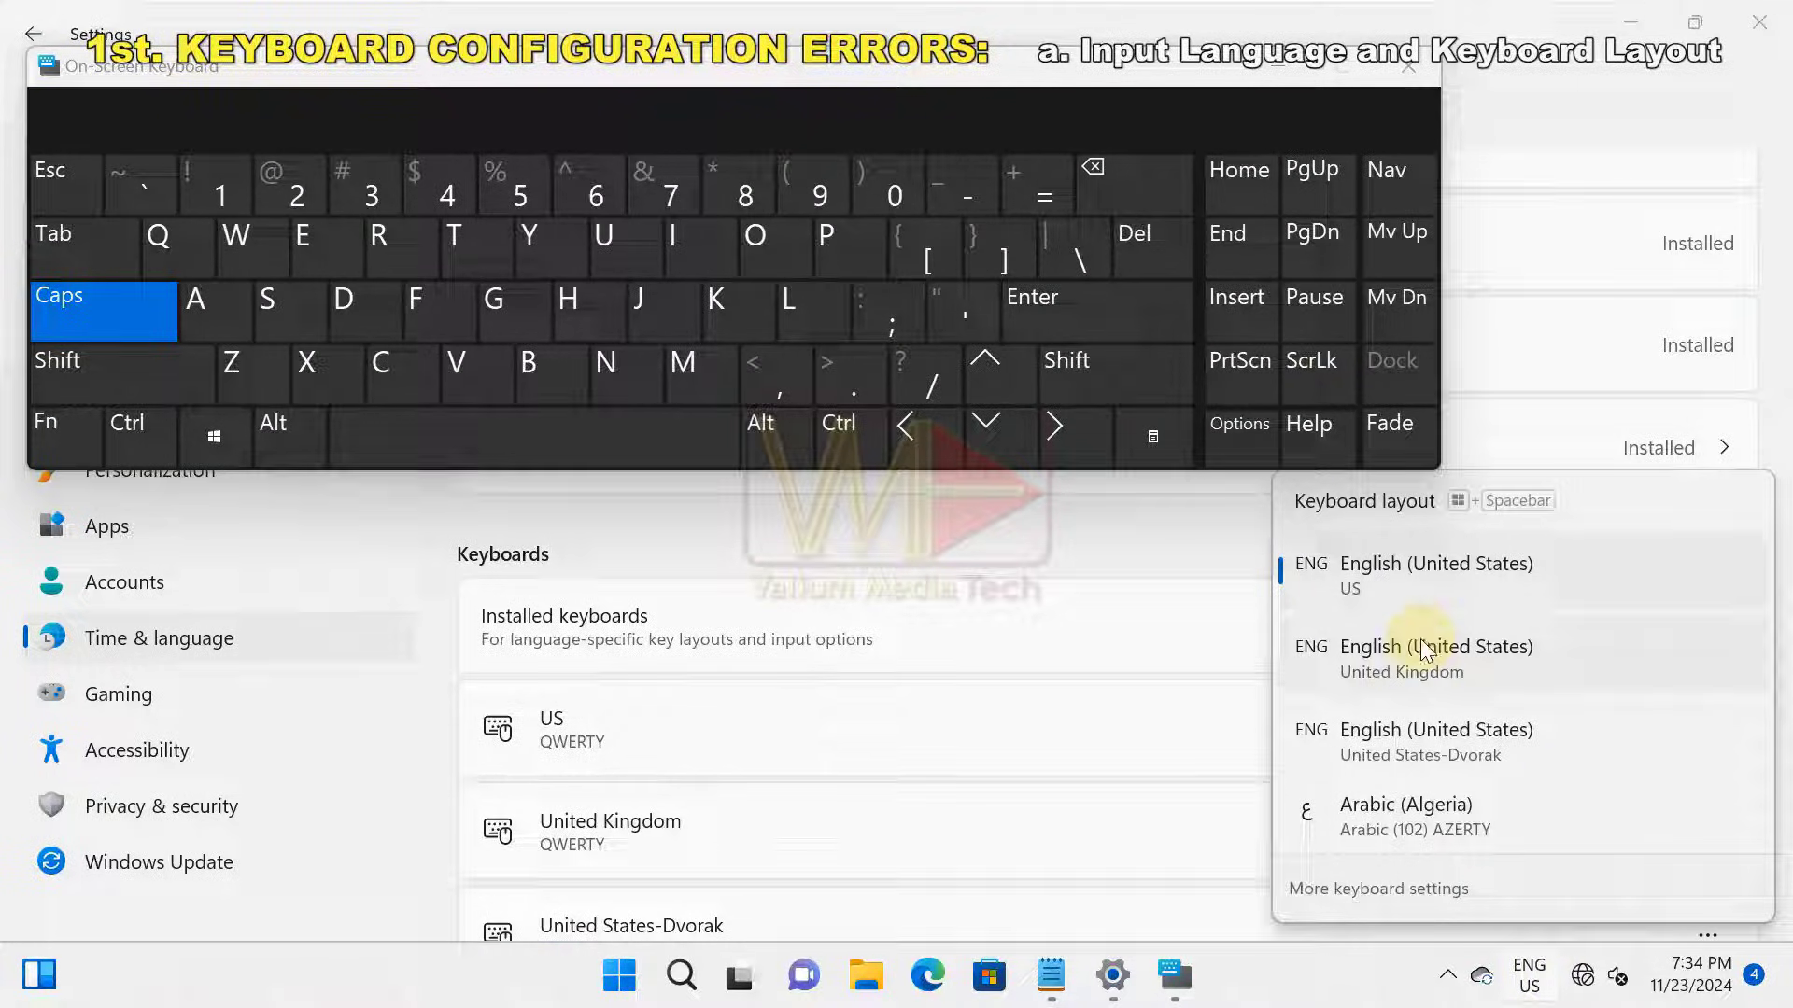
left_click(1427, 728)
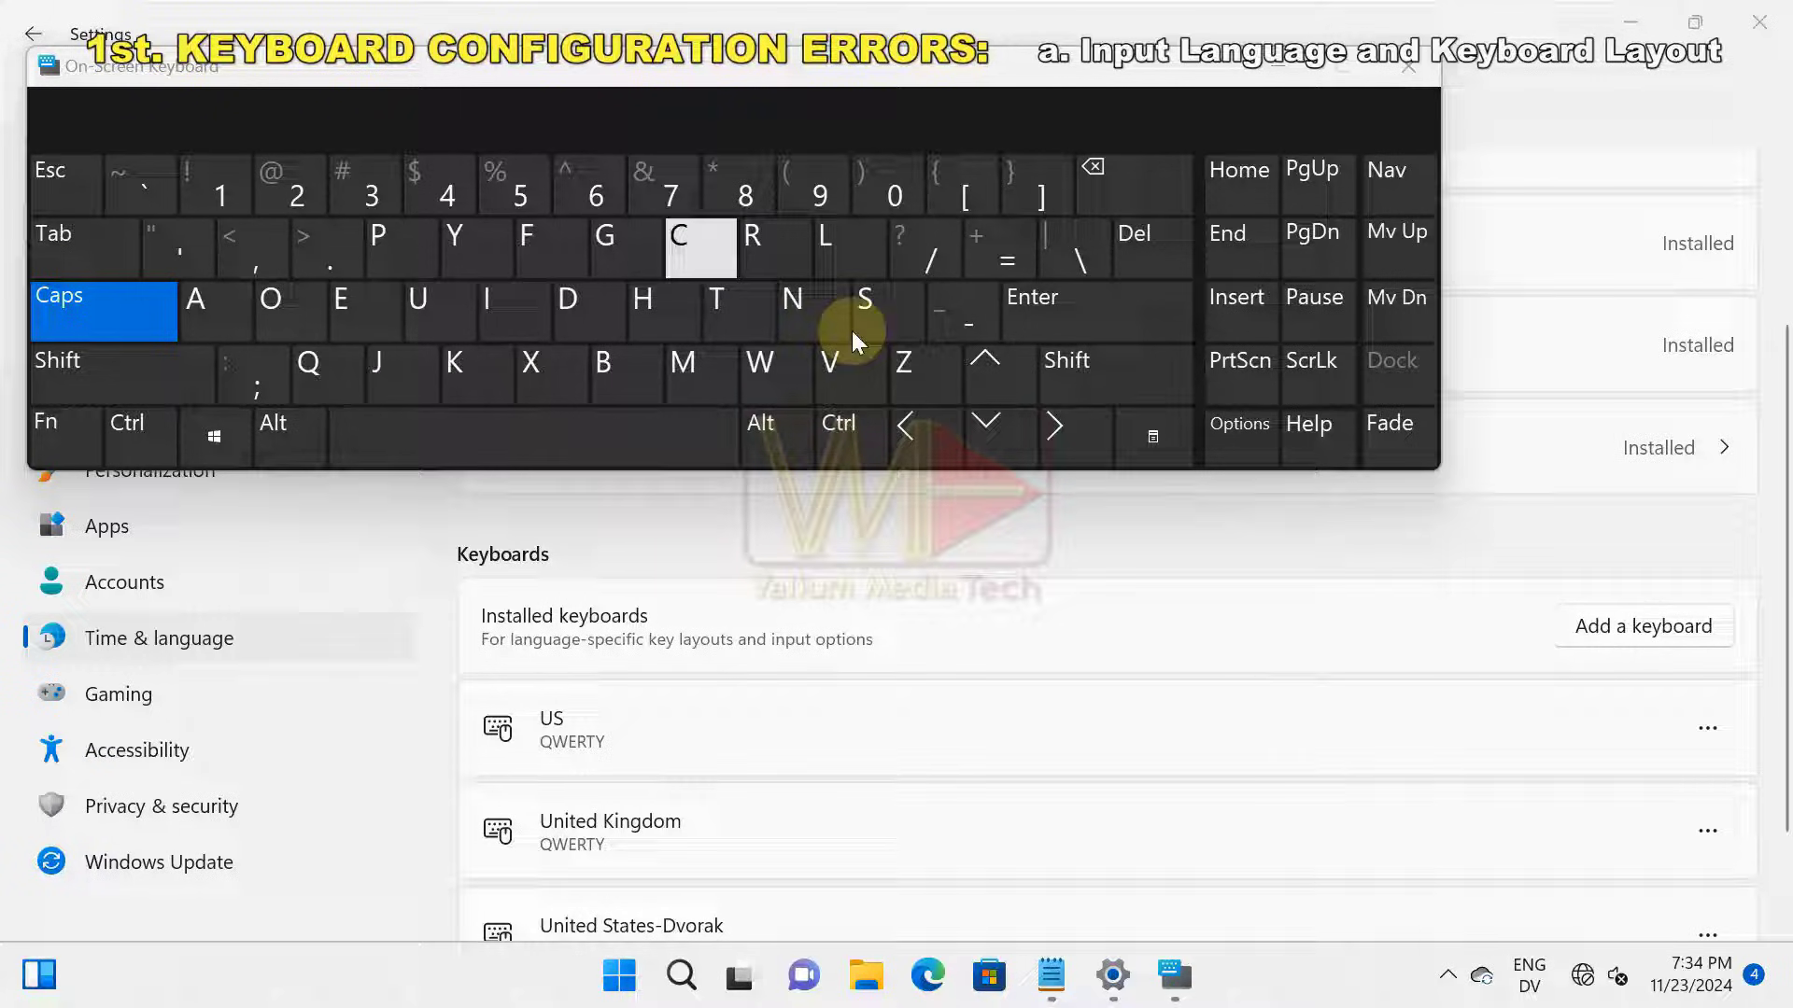
left_click(1527, 976)
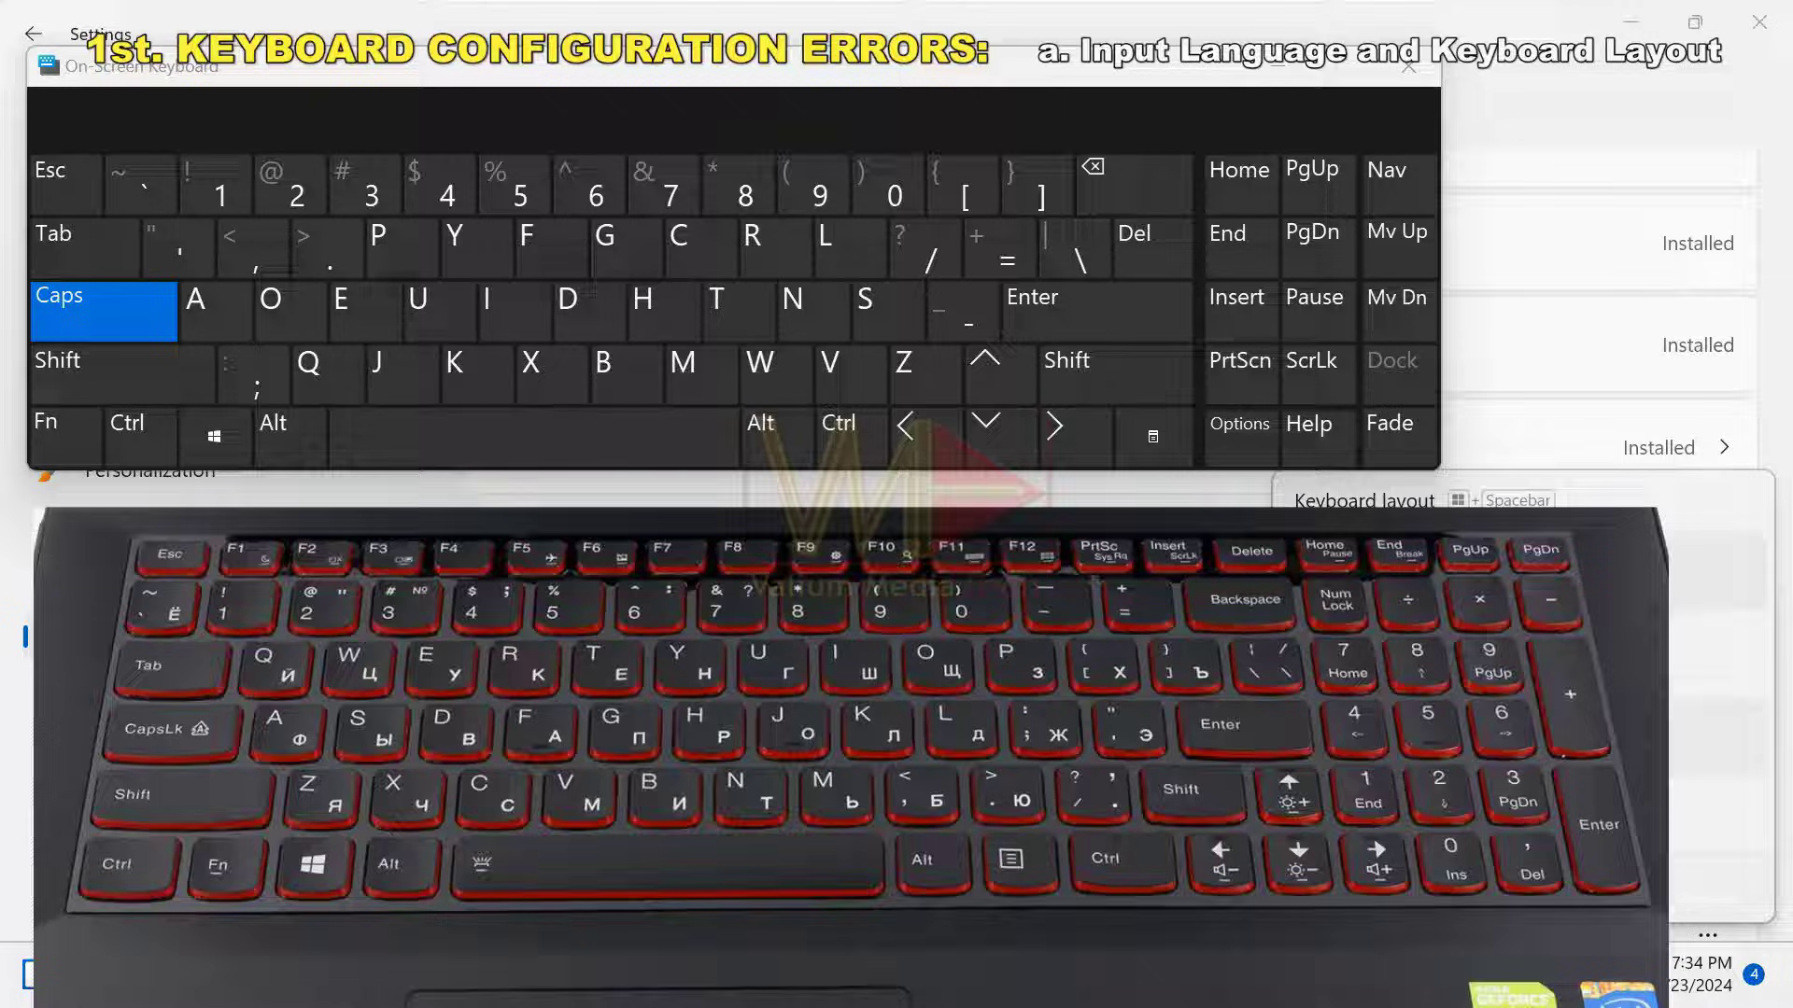
left_click(1448, 560)
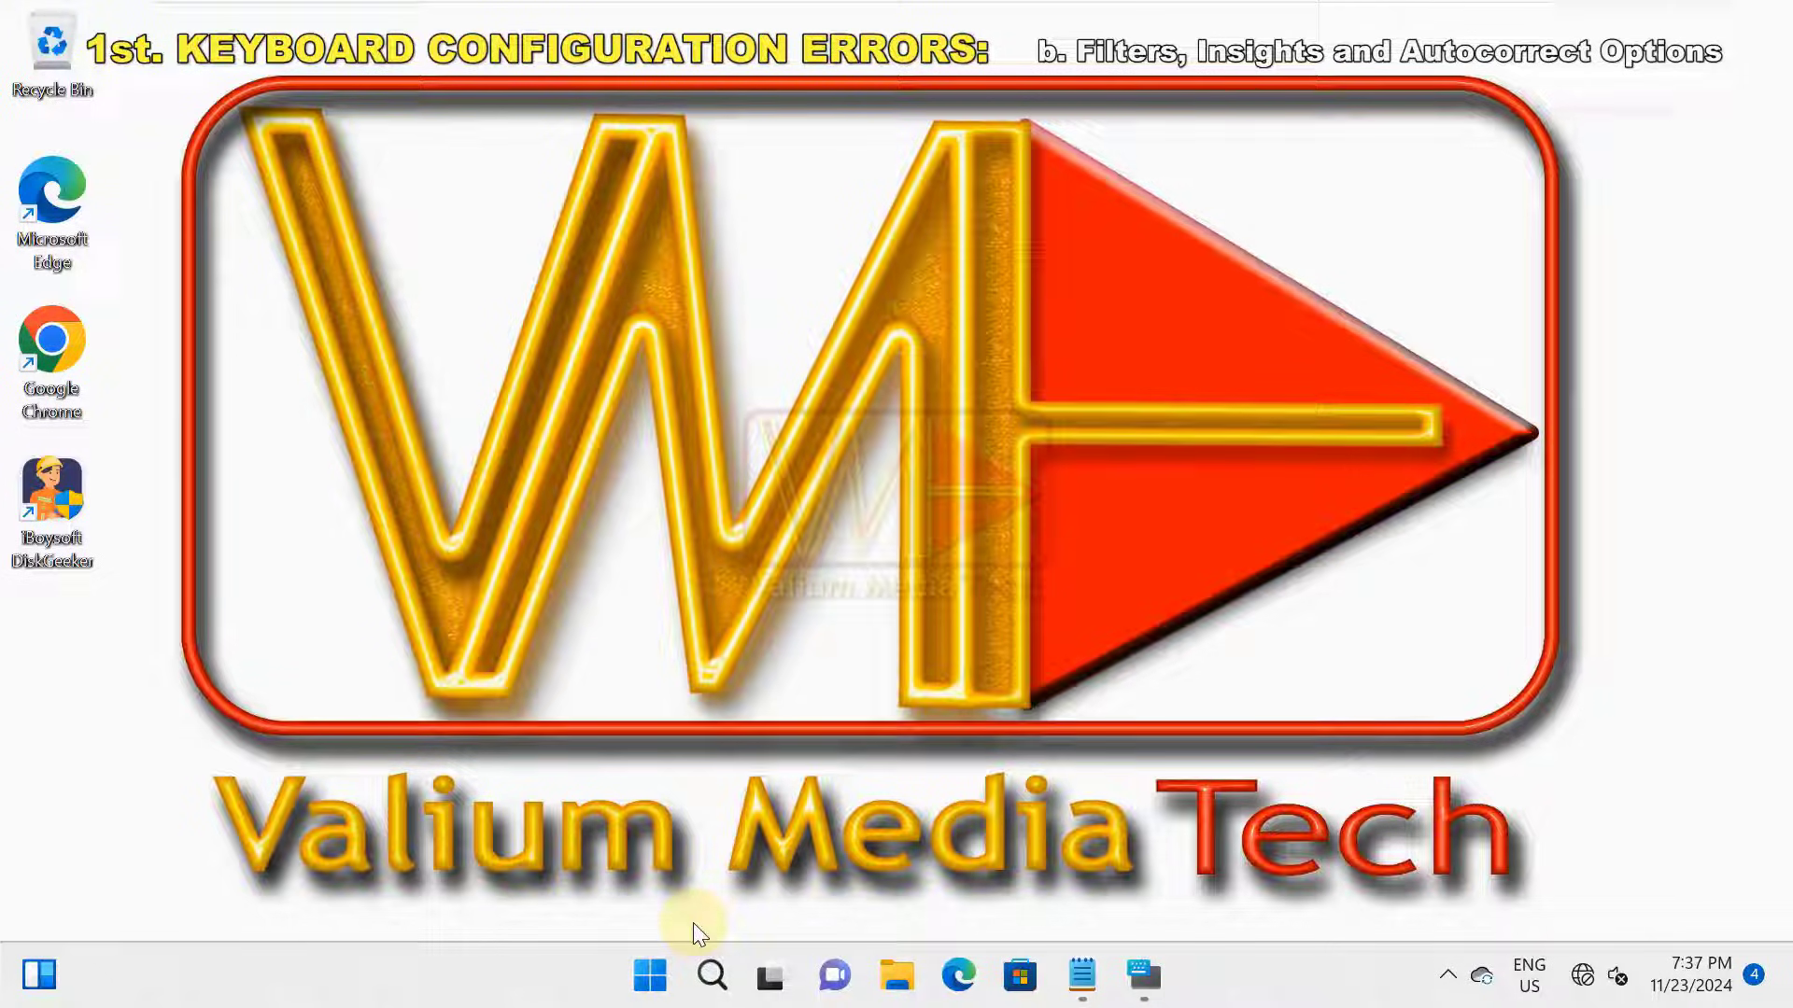
- Go to Accessibility > Keyboard in Windows Settings
right_click(656, 984)
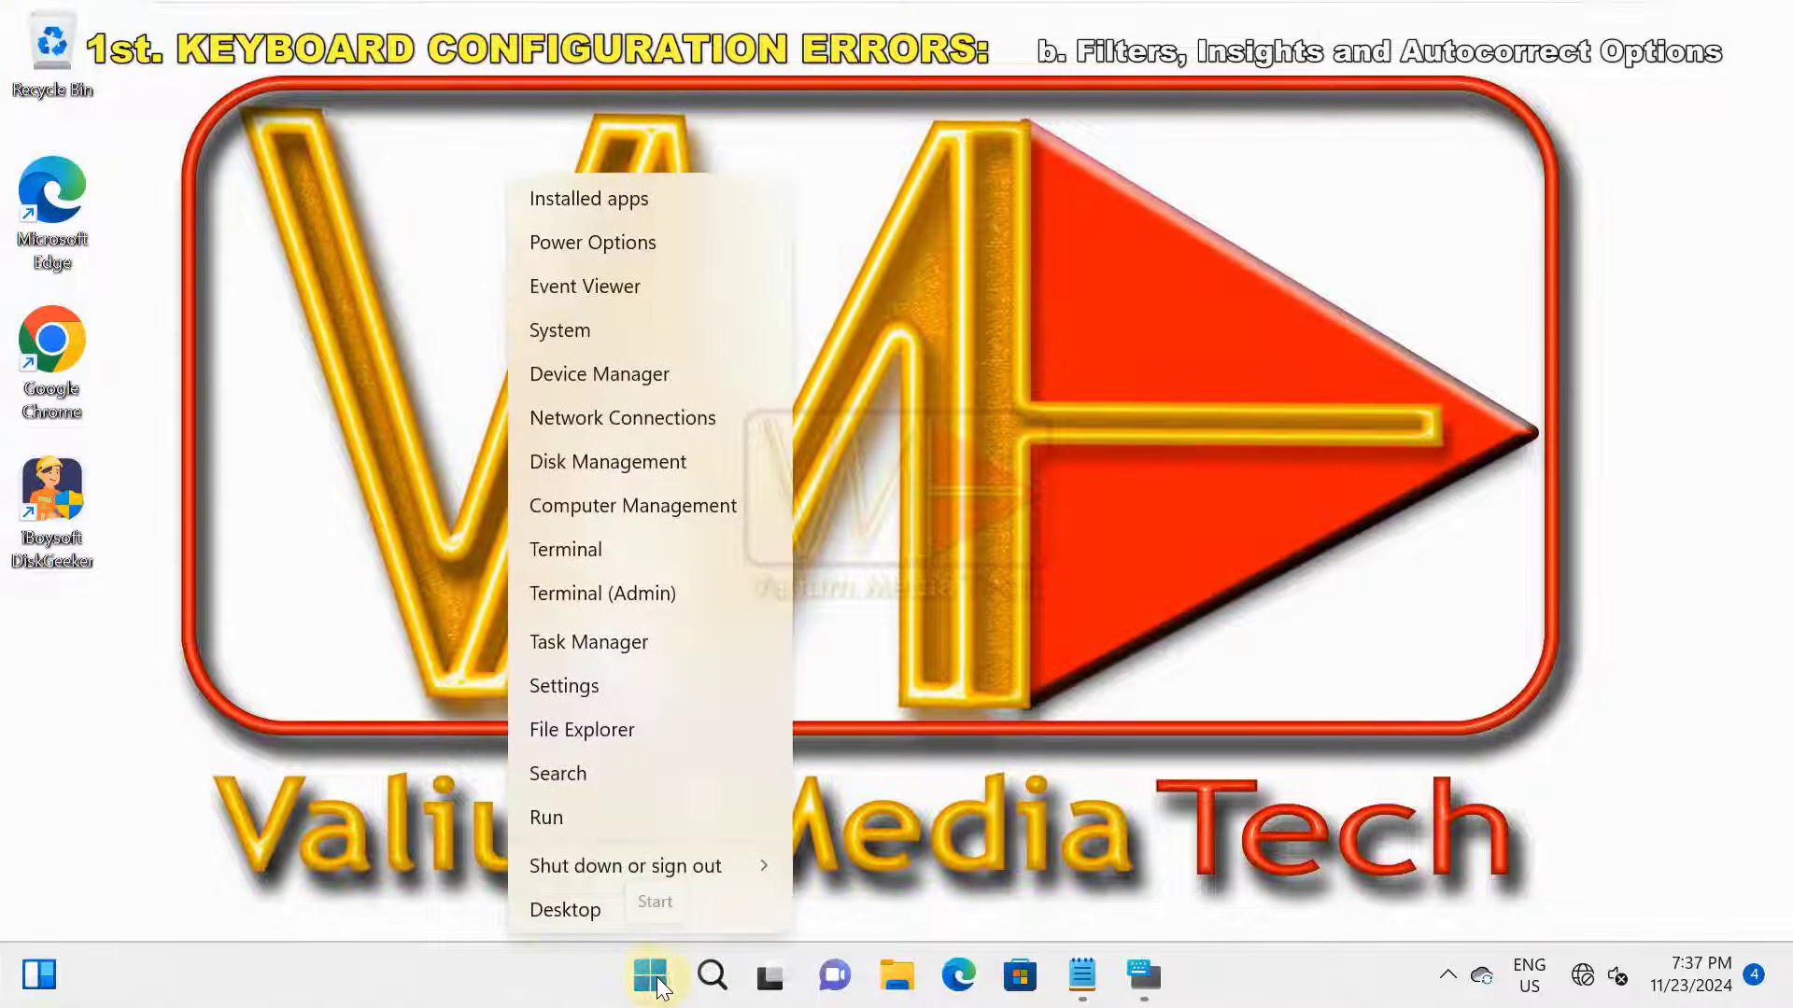
left_click(550, 684)
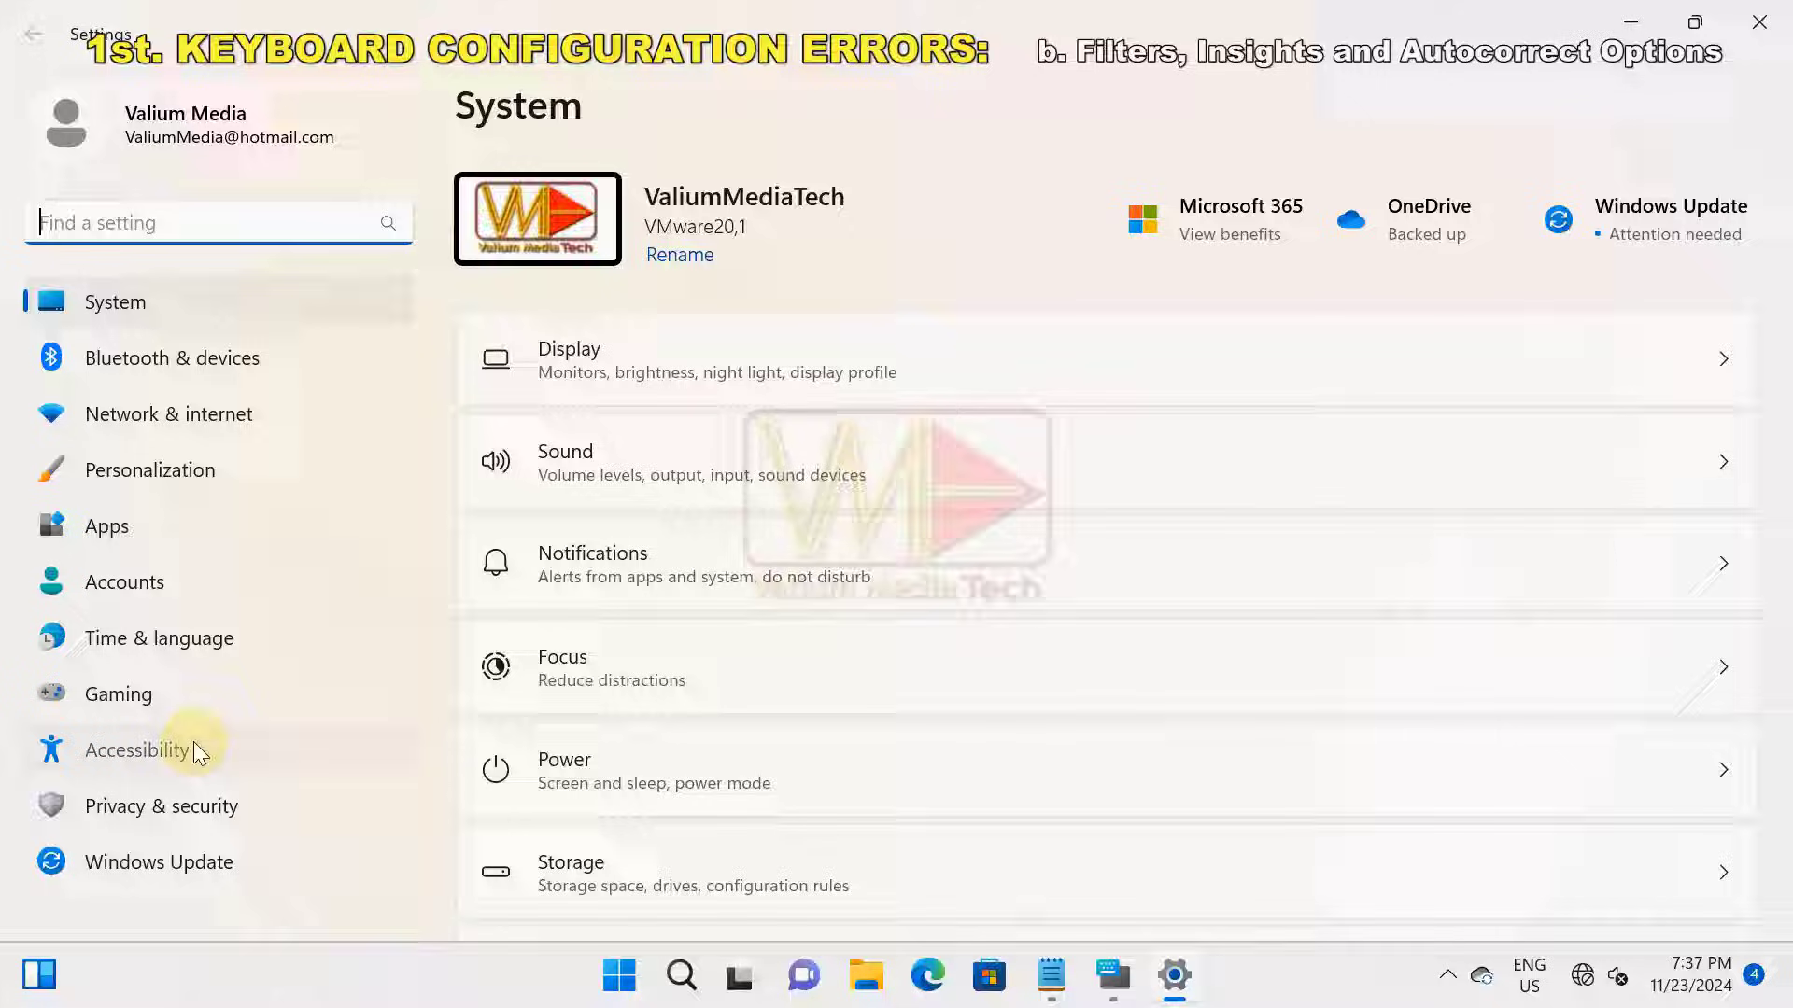
left_click(193, 747)
scroll(1066, 518, "down", 10)
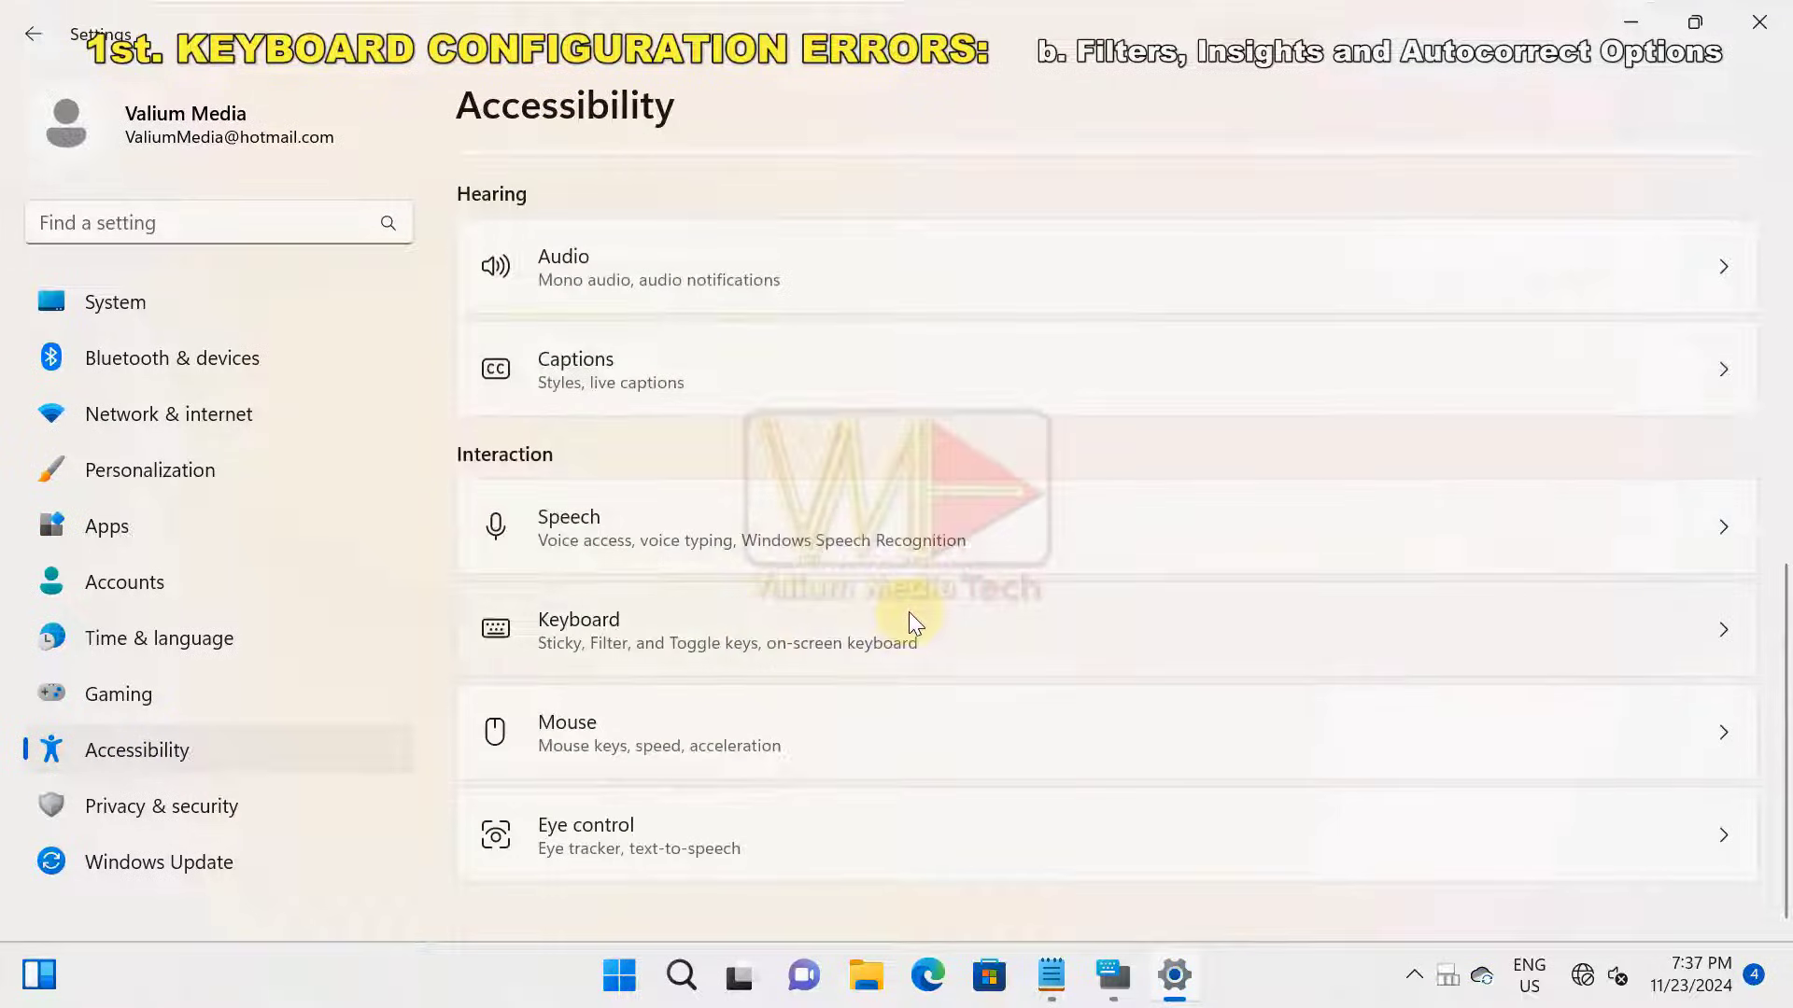
left_click(910, 612)
- Turn off Sticky keys, Filter keys and Toggle keys, then review the Typing settings
left_click(1667, 314)
left_click(1659, 416)
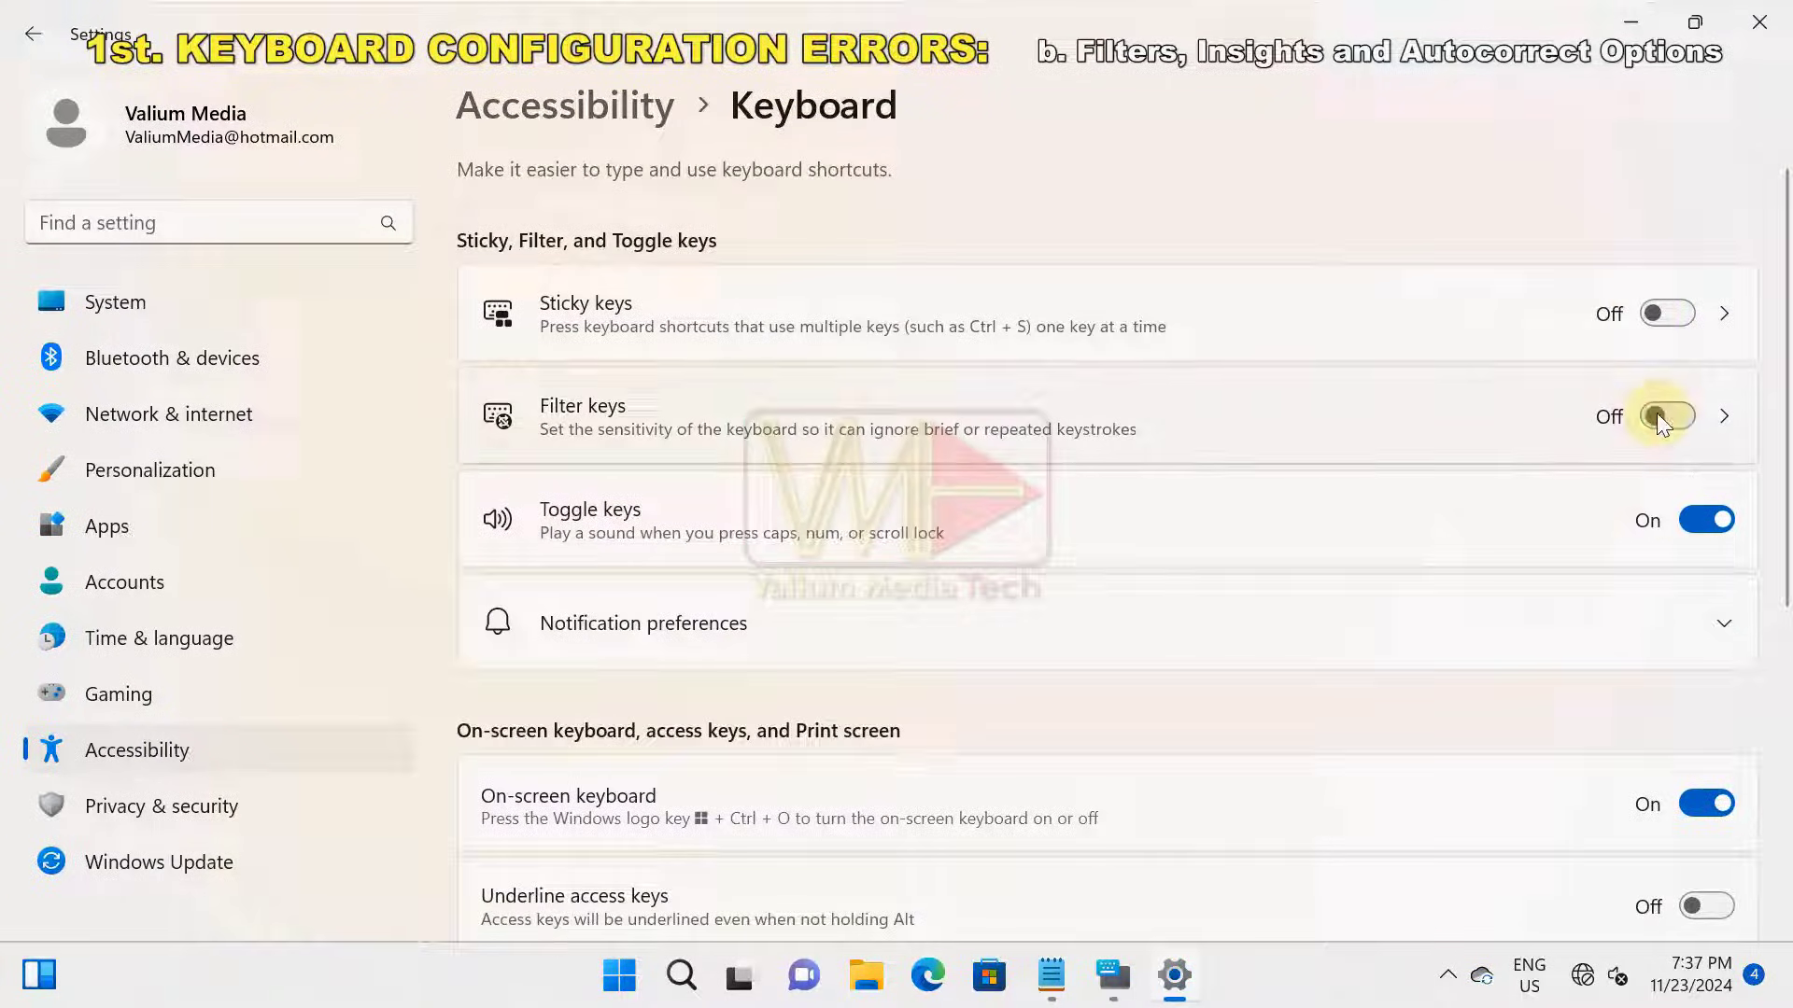
left_click(1706, 520)
scroll(984, 620, "down", 5)
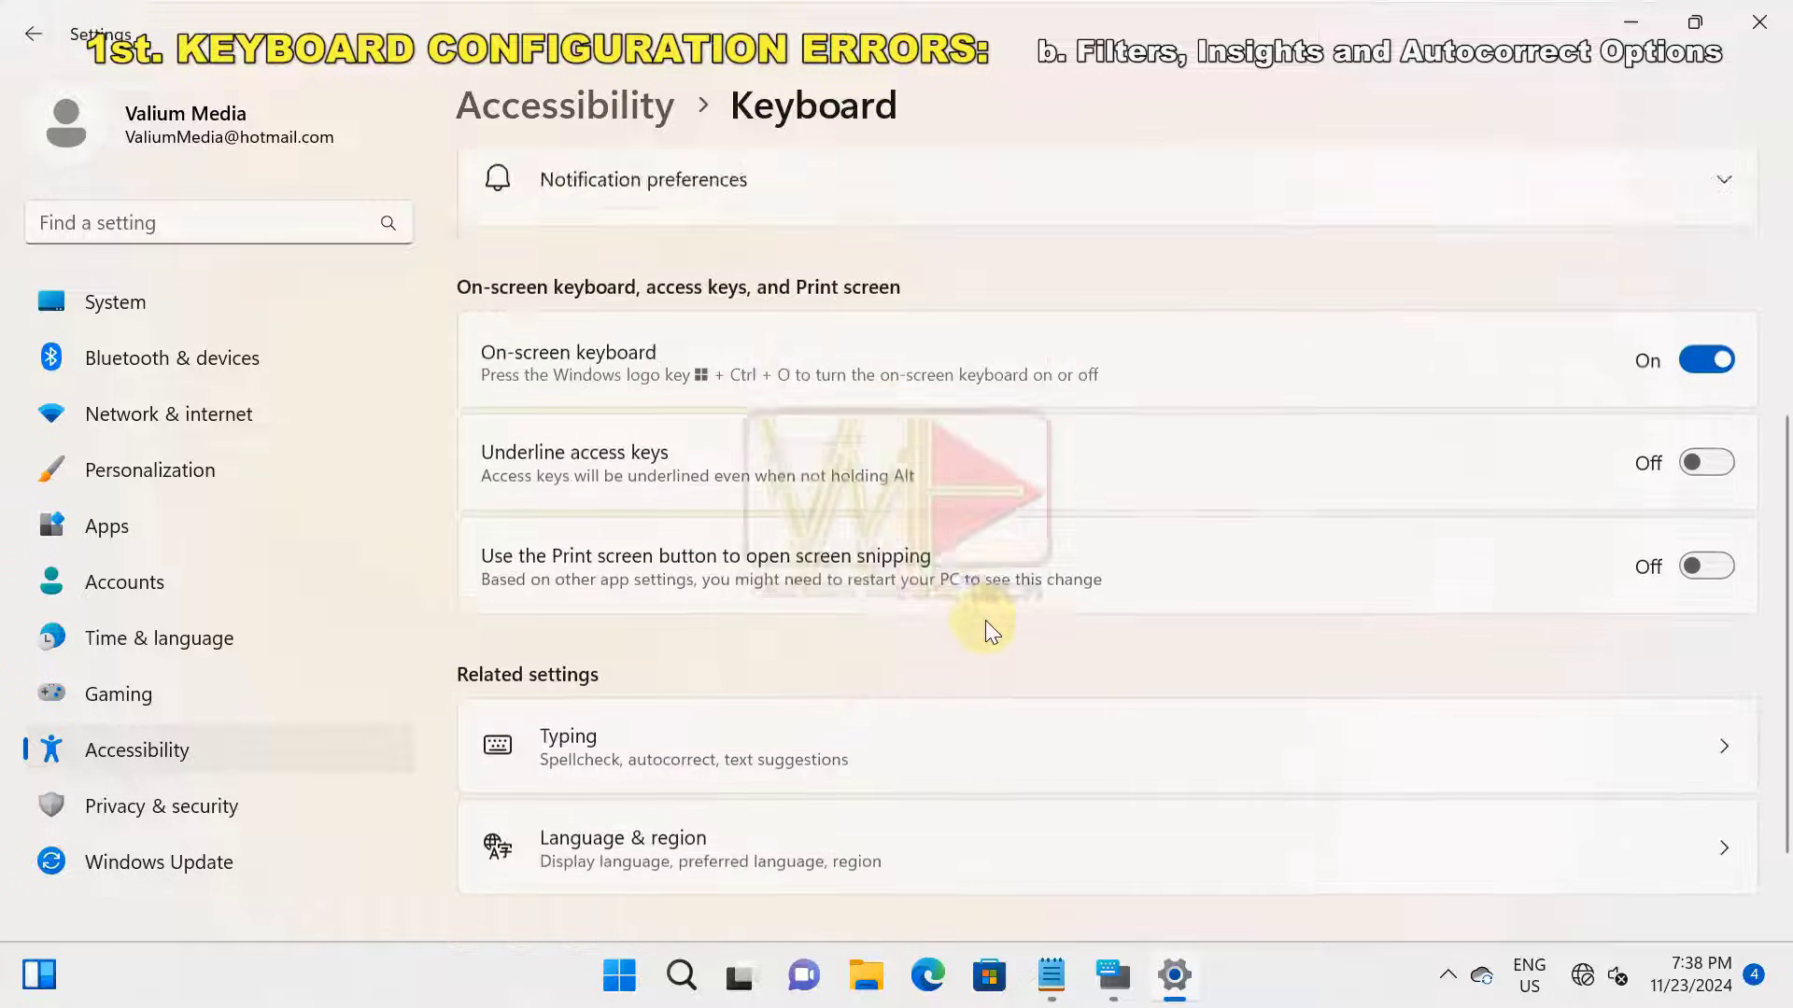
left_click(783, 623)
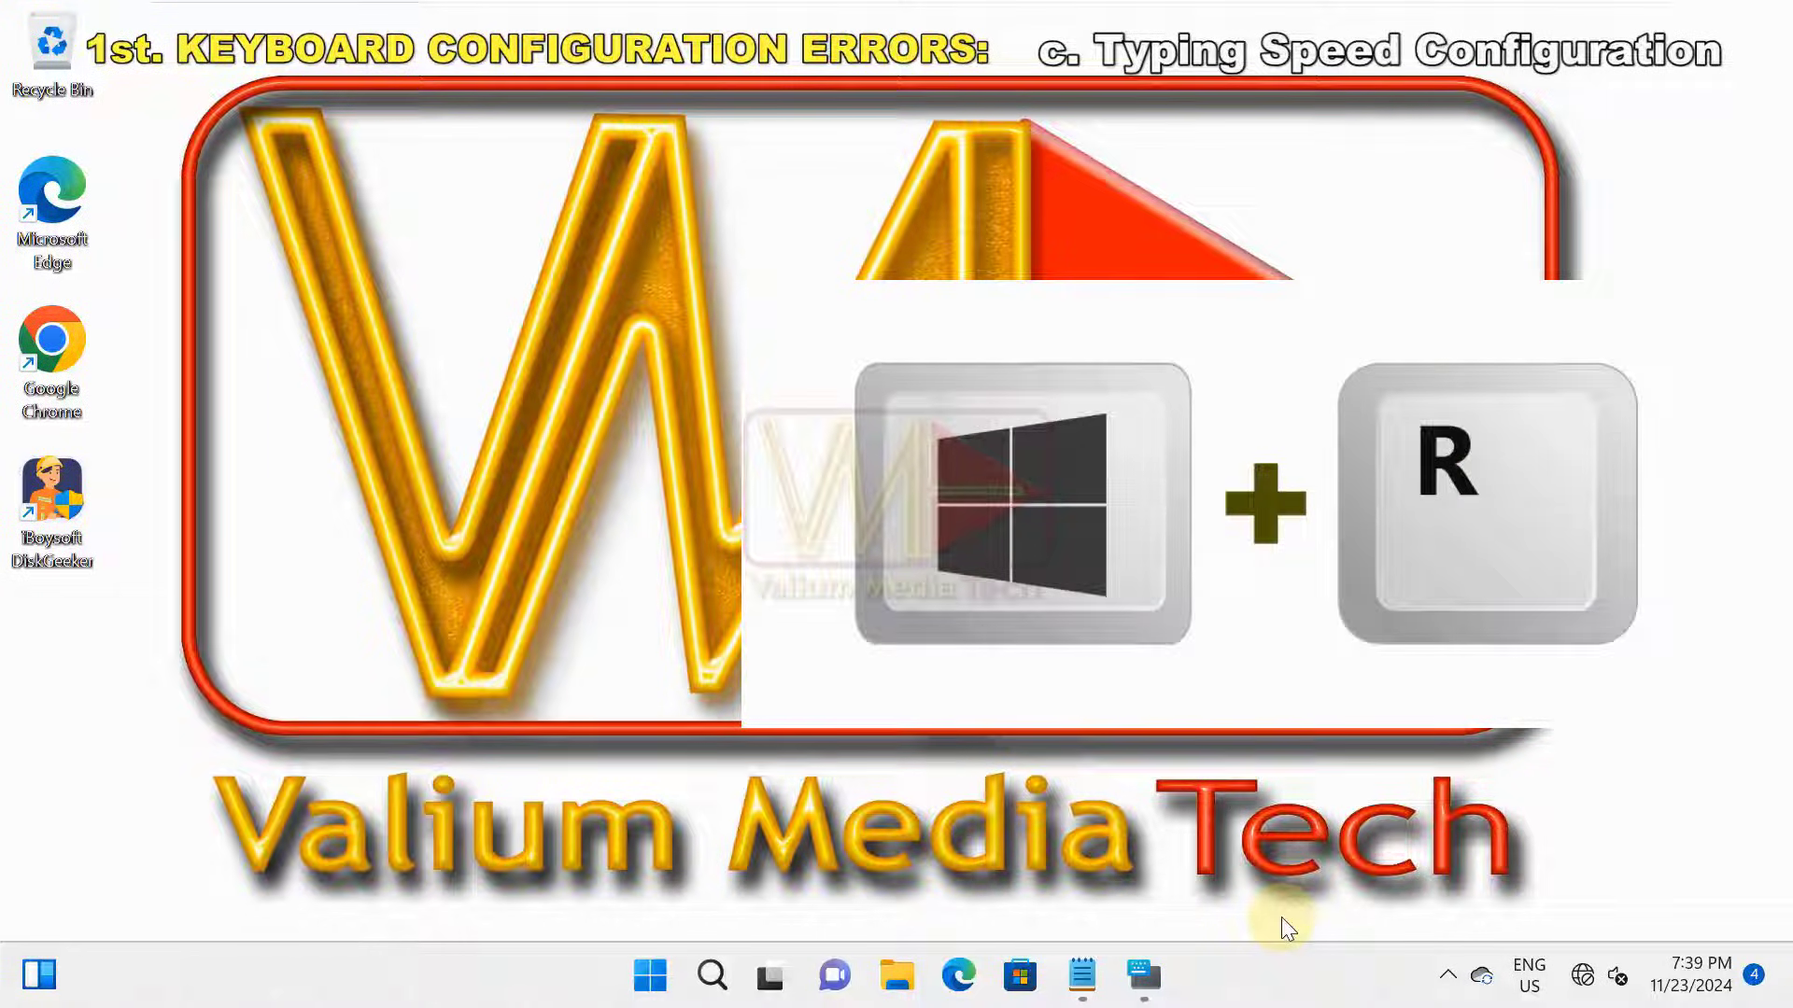
- Drag the Repeat delay slider toward Long in Control Panel's Keyboard properties and save with OK
key("super+r")
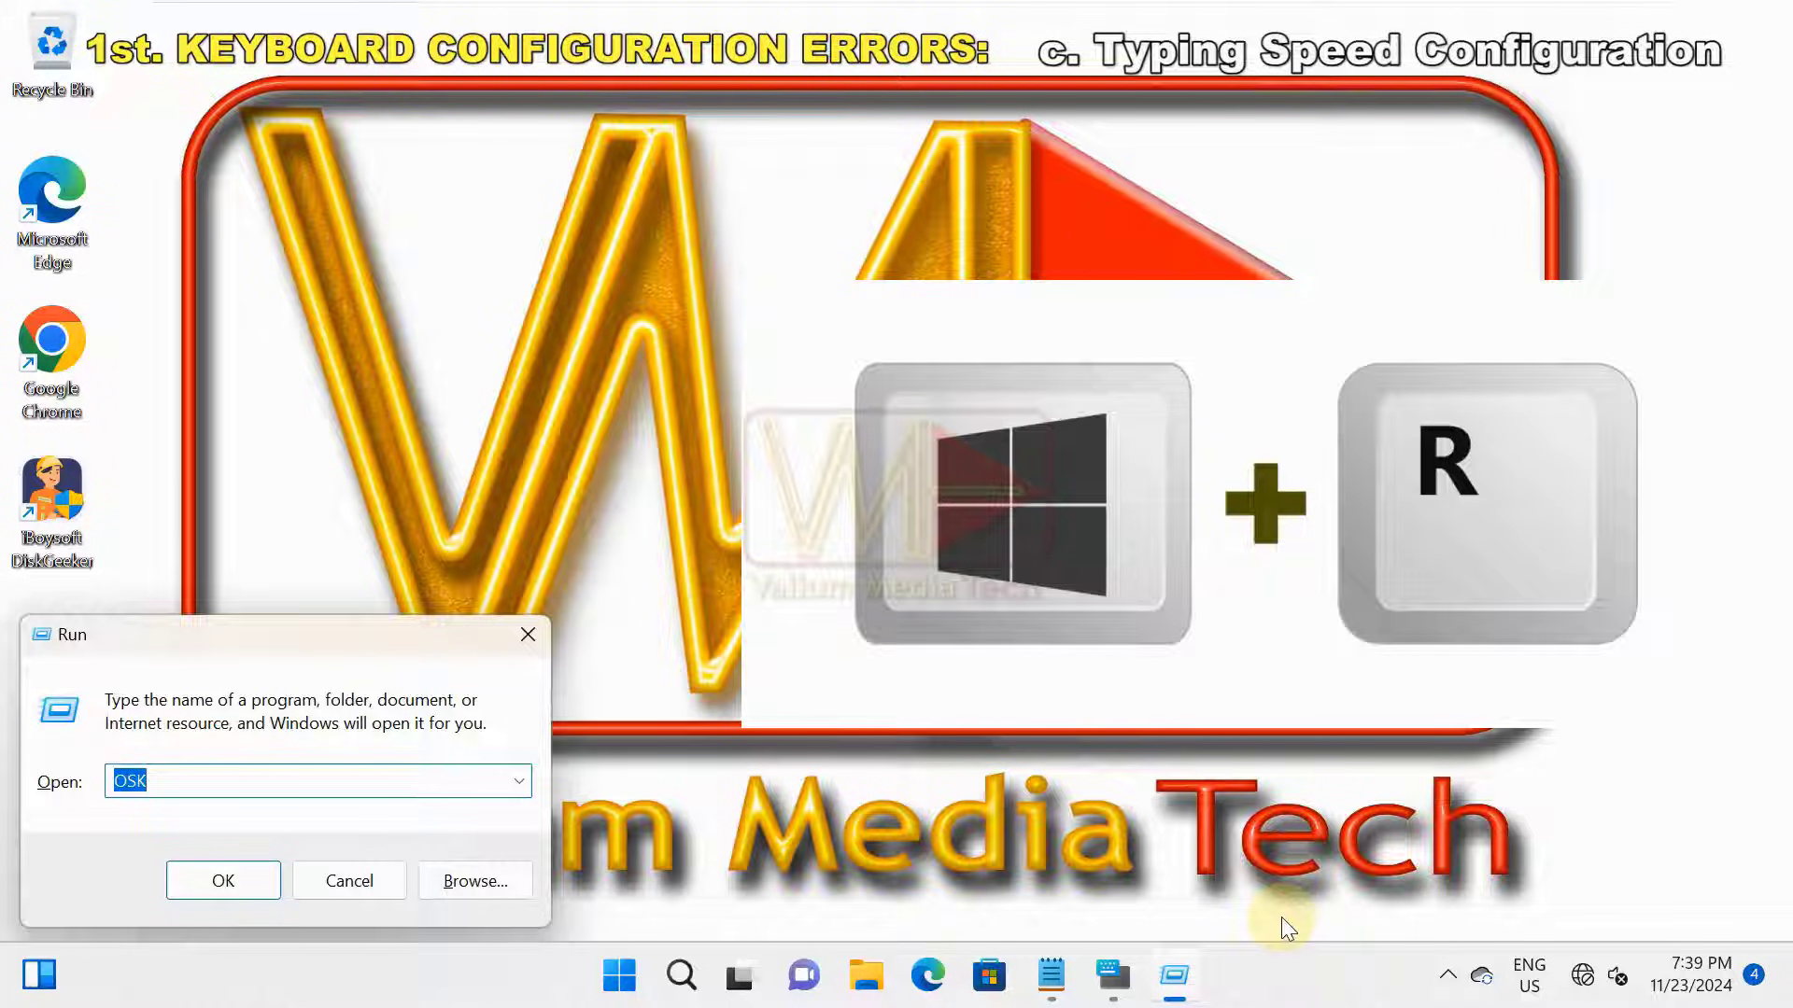
type("Control Panel")
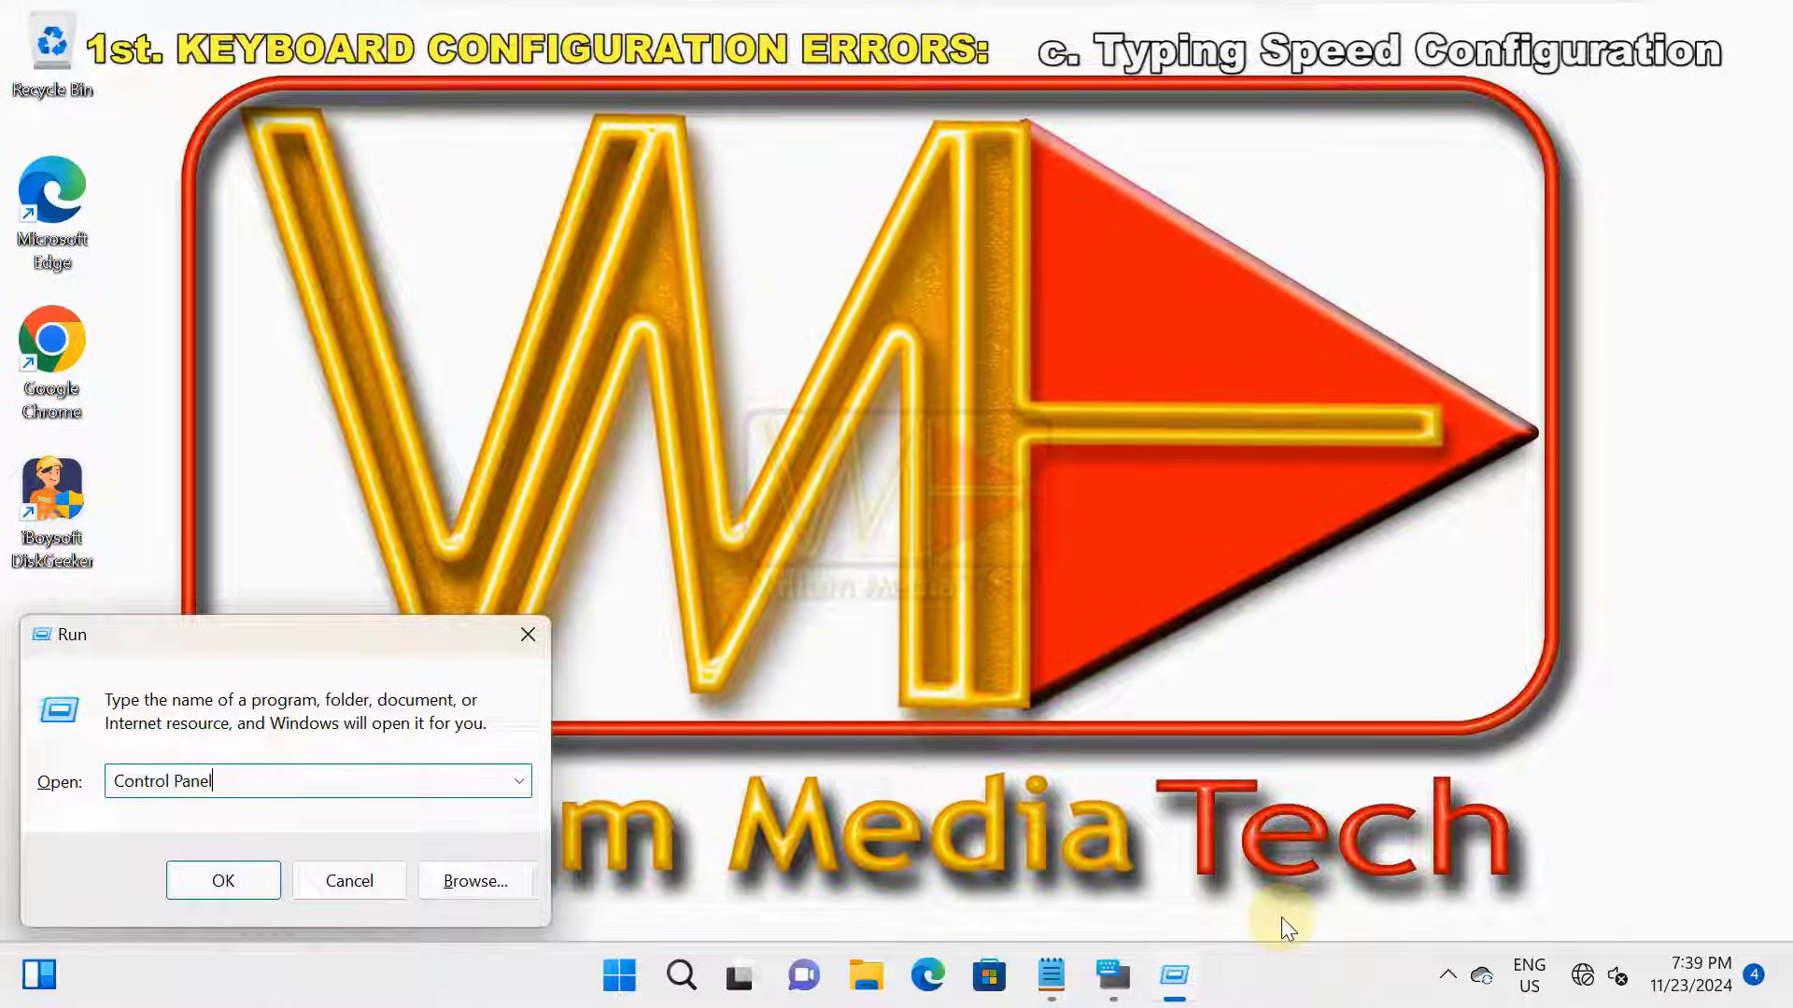
key("Return")
left_click(1127, 131)
type("keyboard")
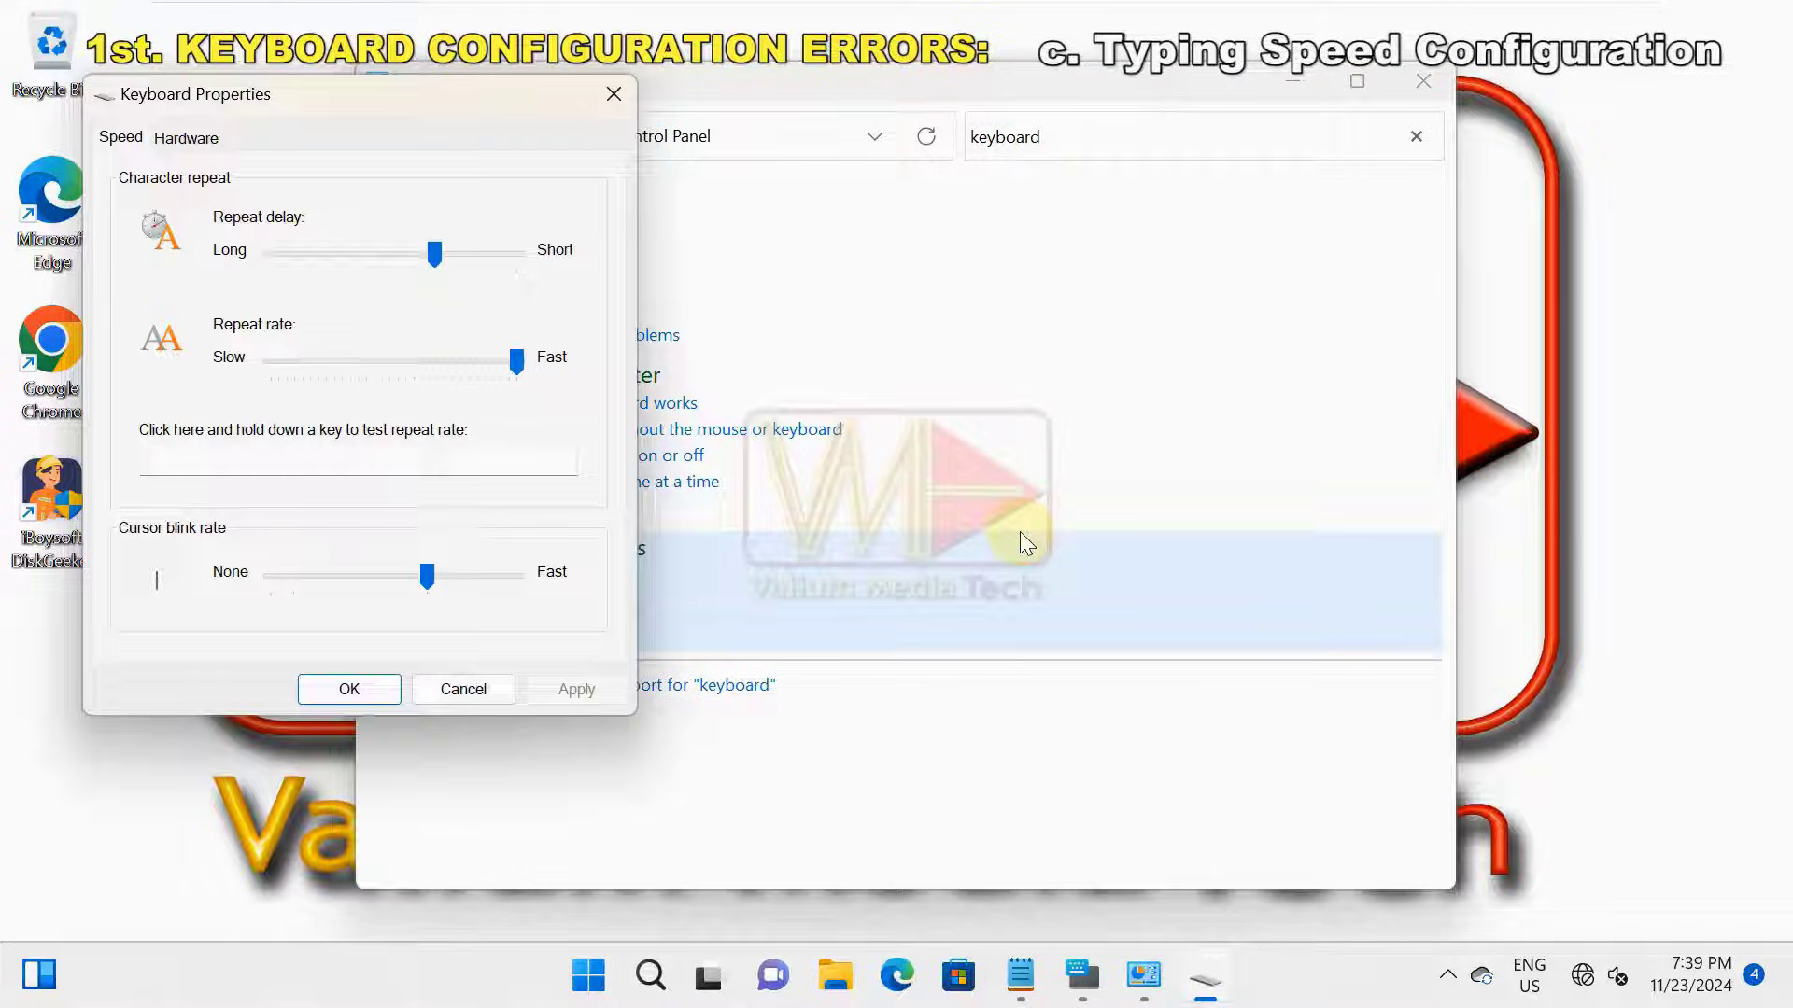
left_click(429, 301)
left_click_drag(432, 260, 352, 261)
left_click(349, 689)
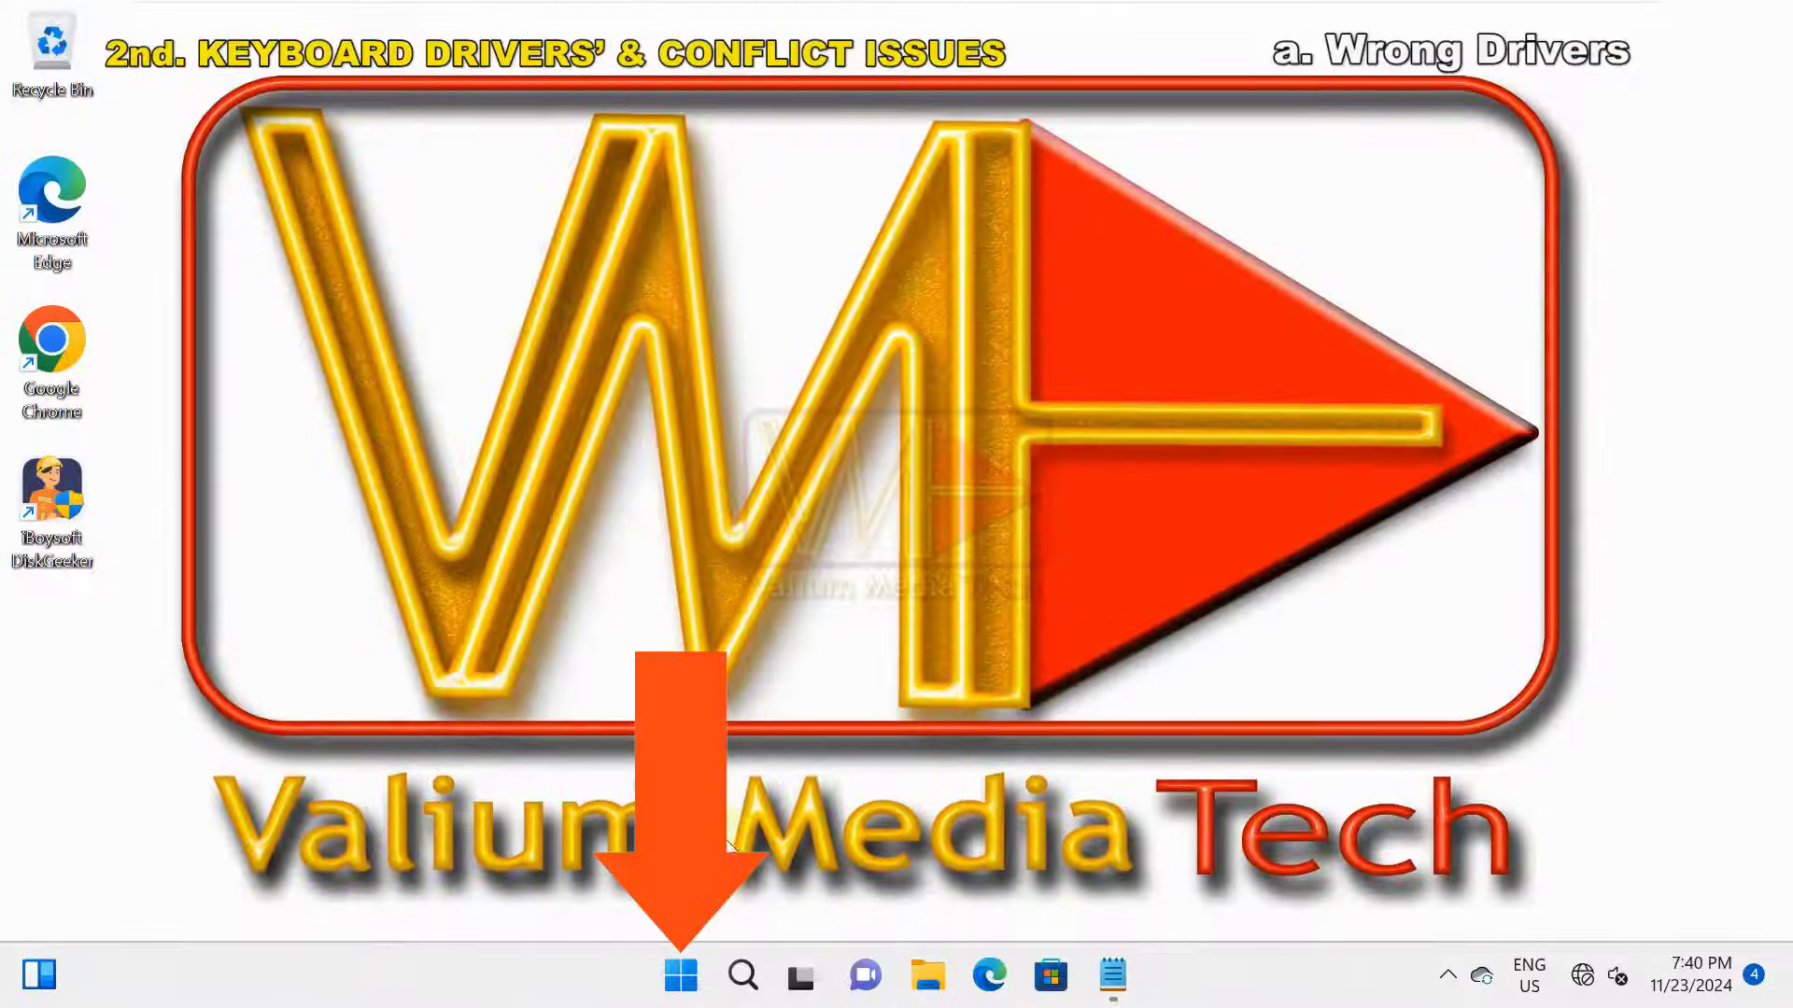
- Uninstall the Standard PS/2 Keyboard in Device Manager and restart the PC
right_click(681, 975)
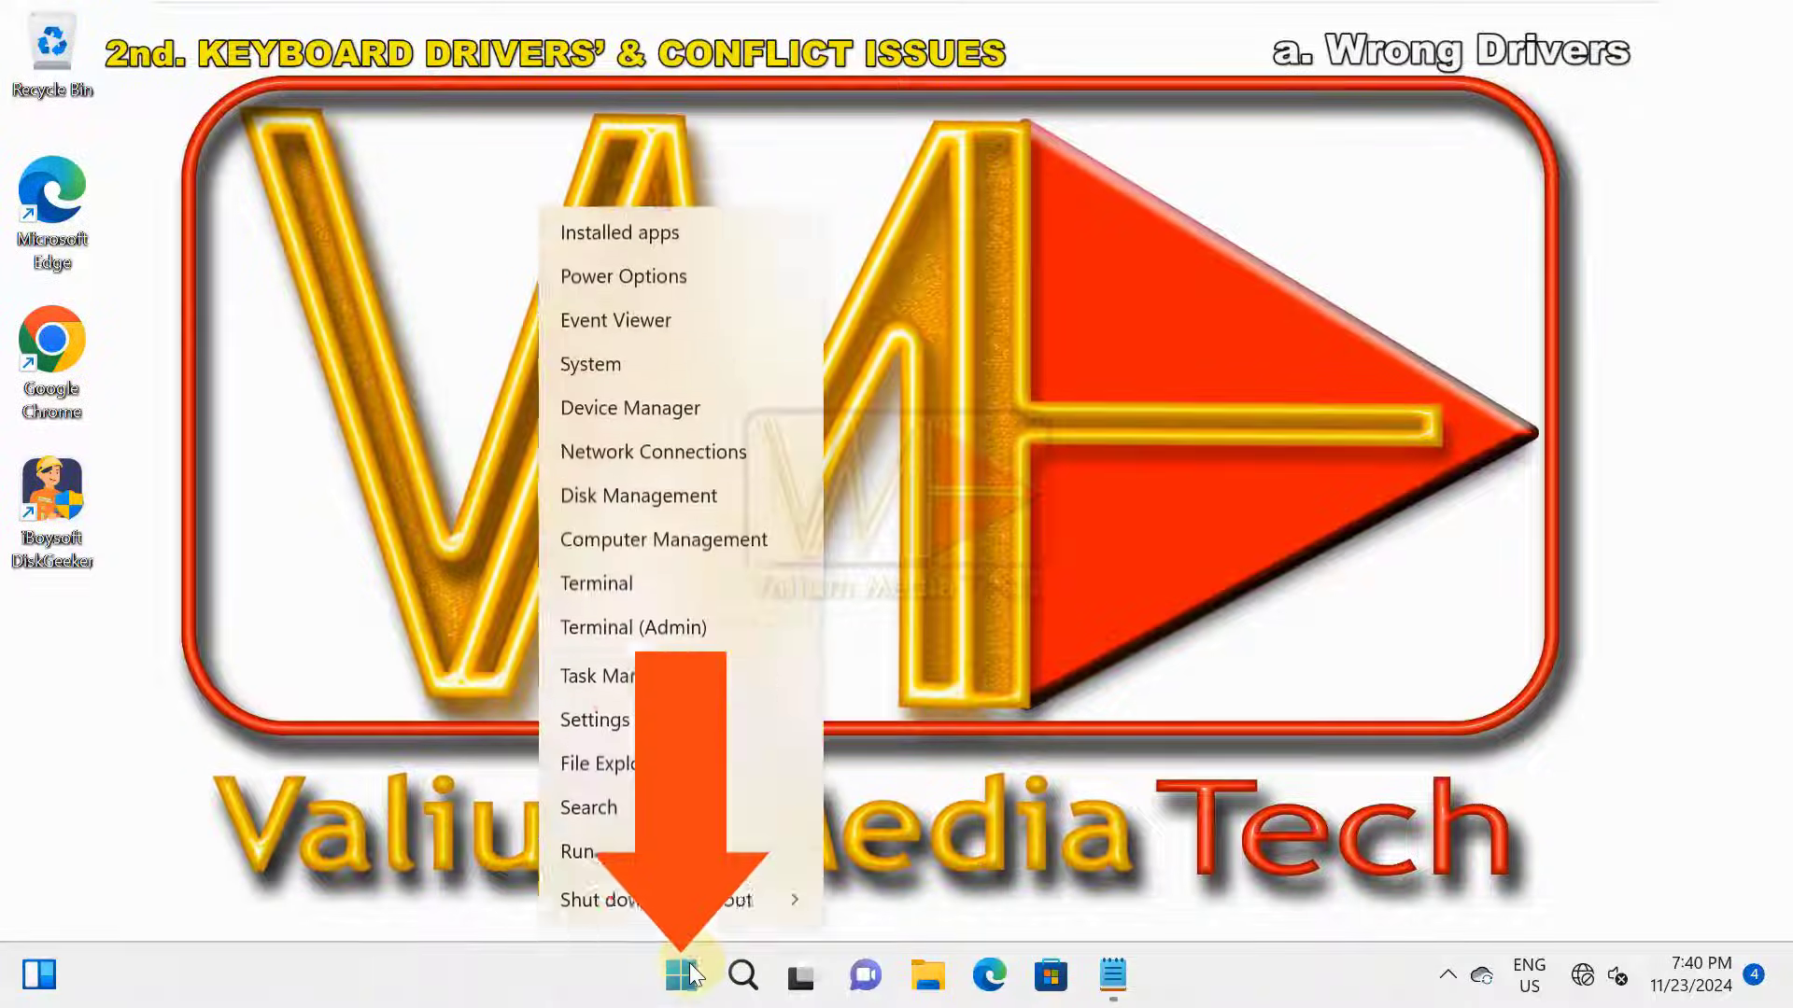
left_click(631, 370)
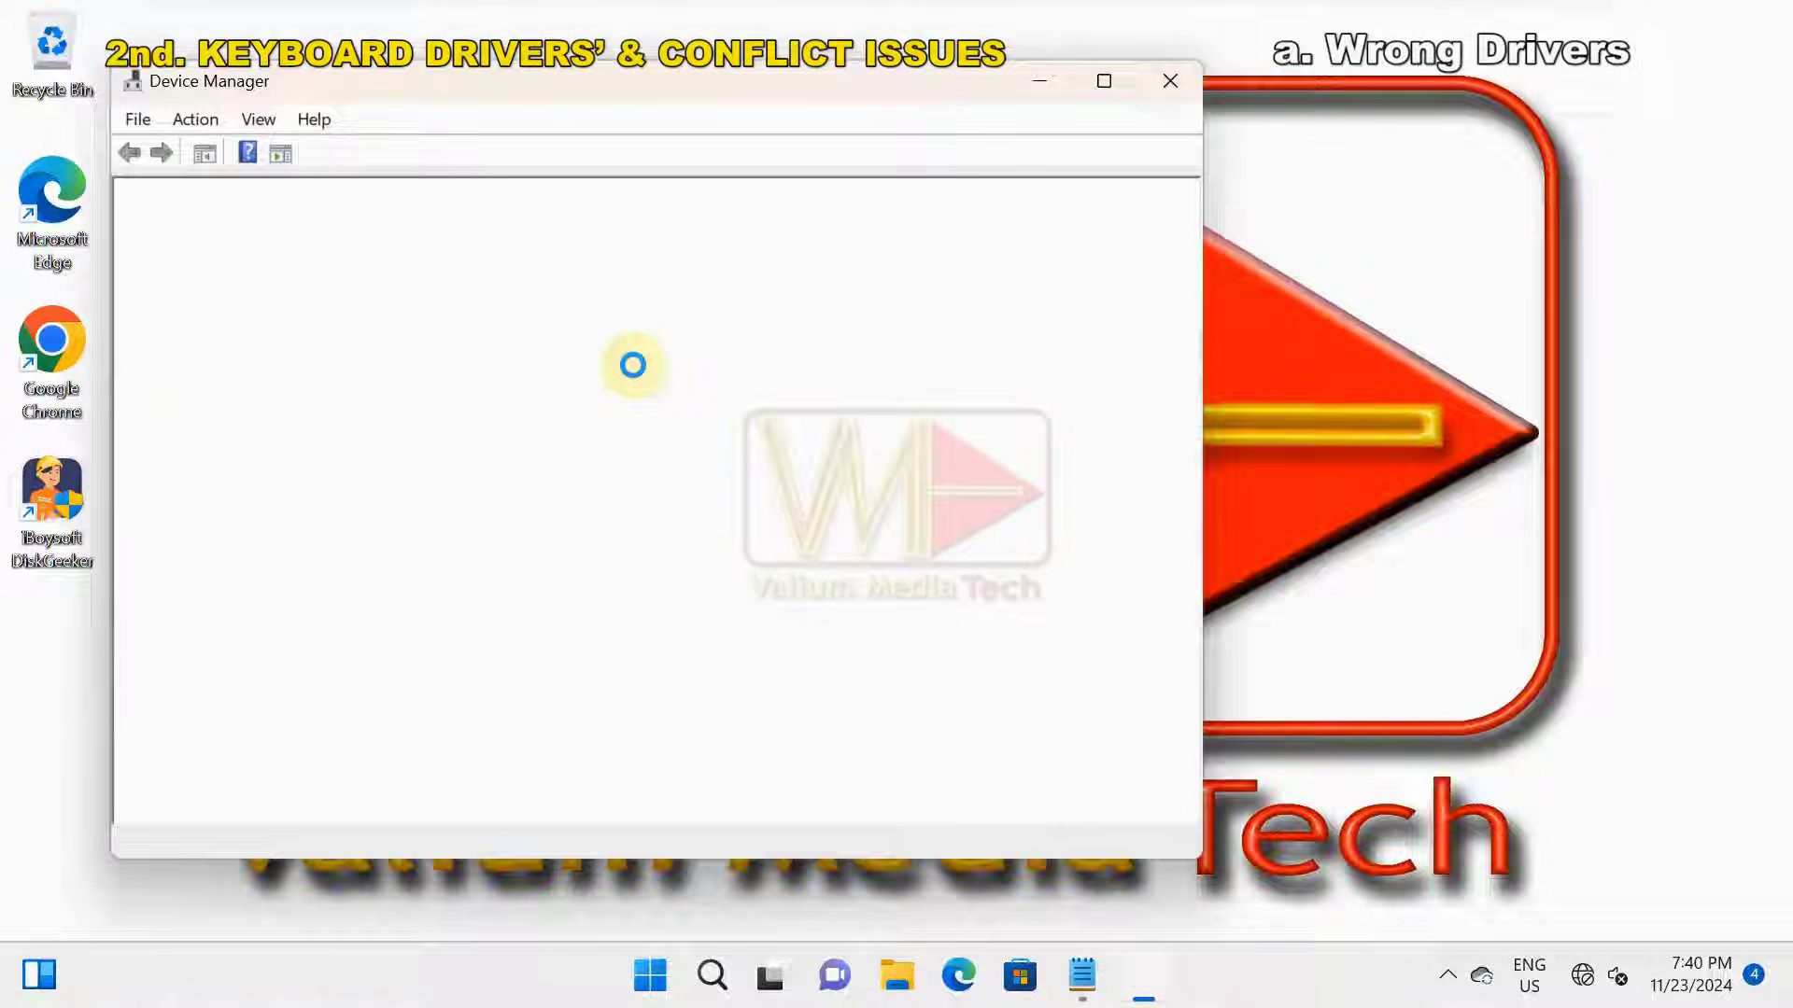
double_click(427, 447)
right_click(362, 656)
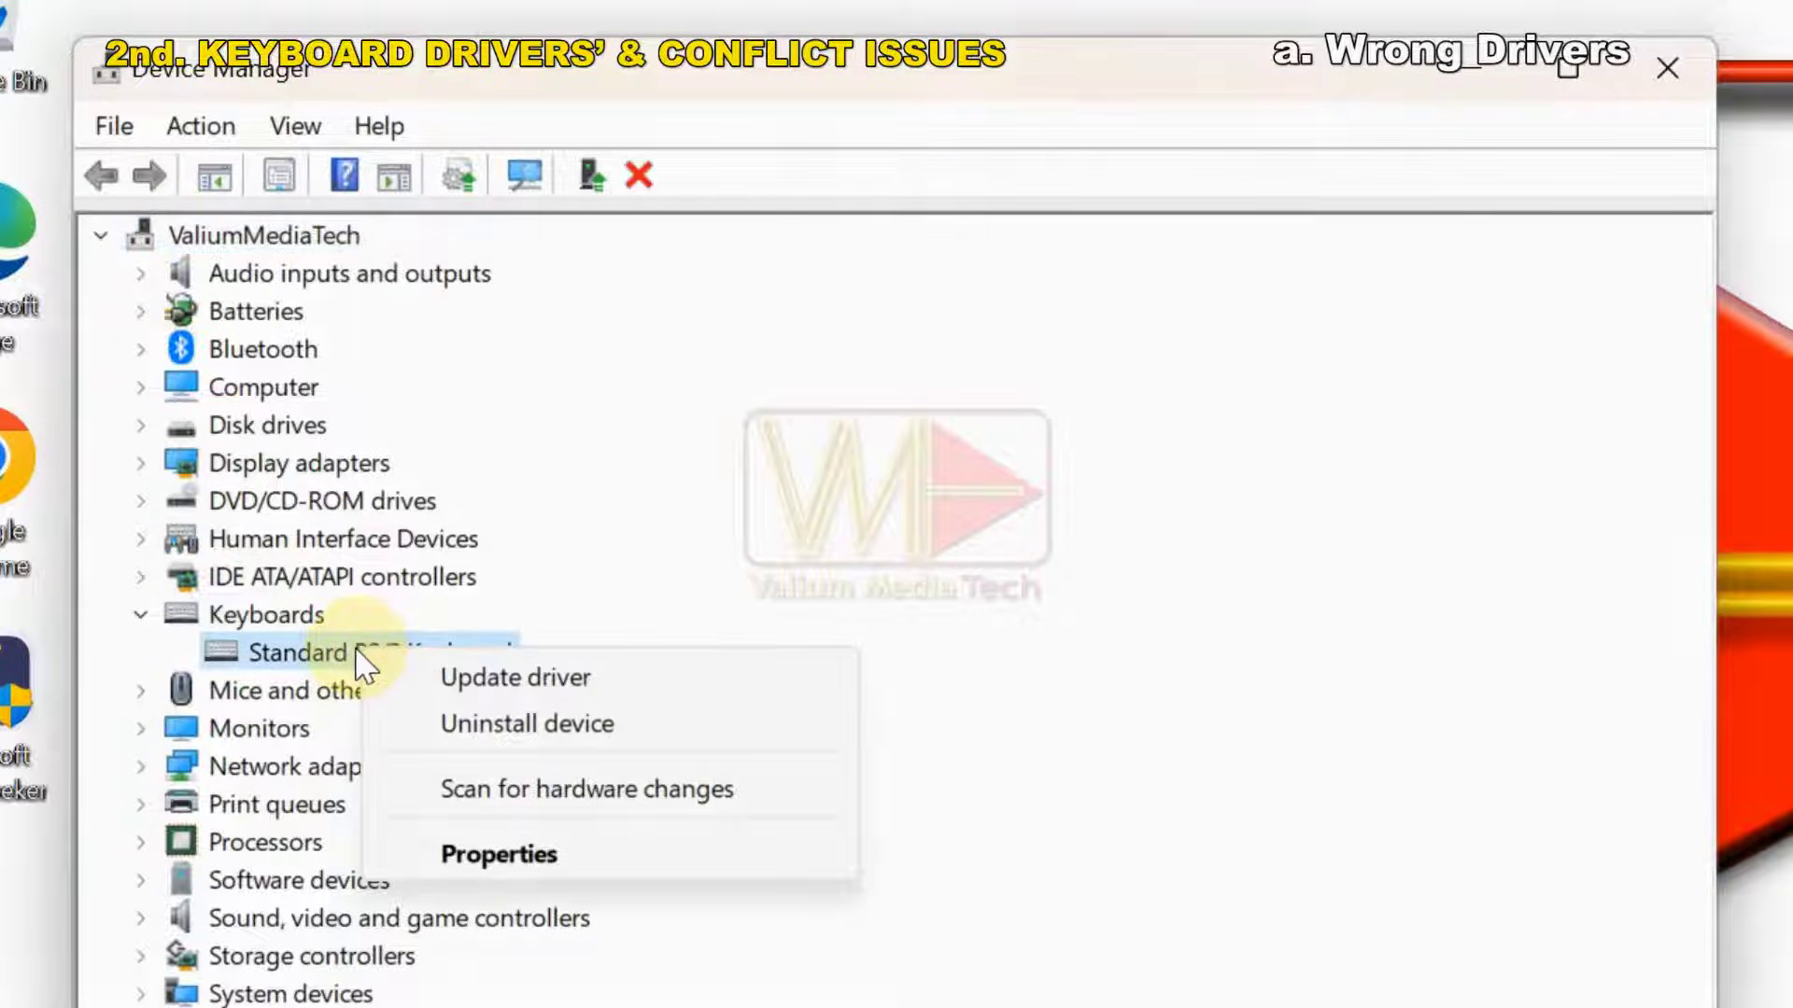
left_click(504, 725)
left_click(1313, 840)
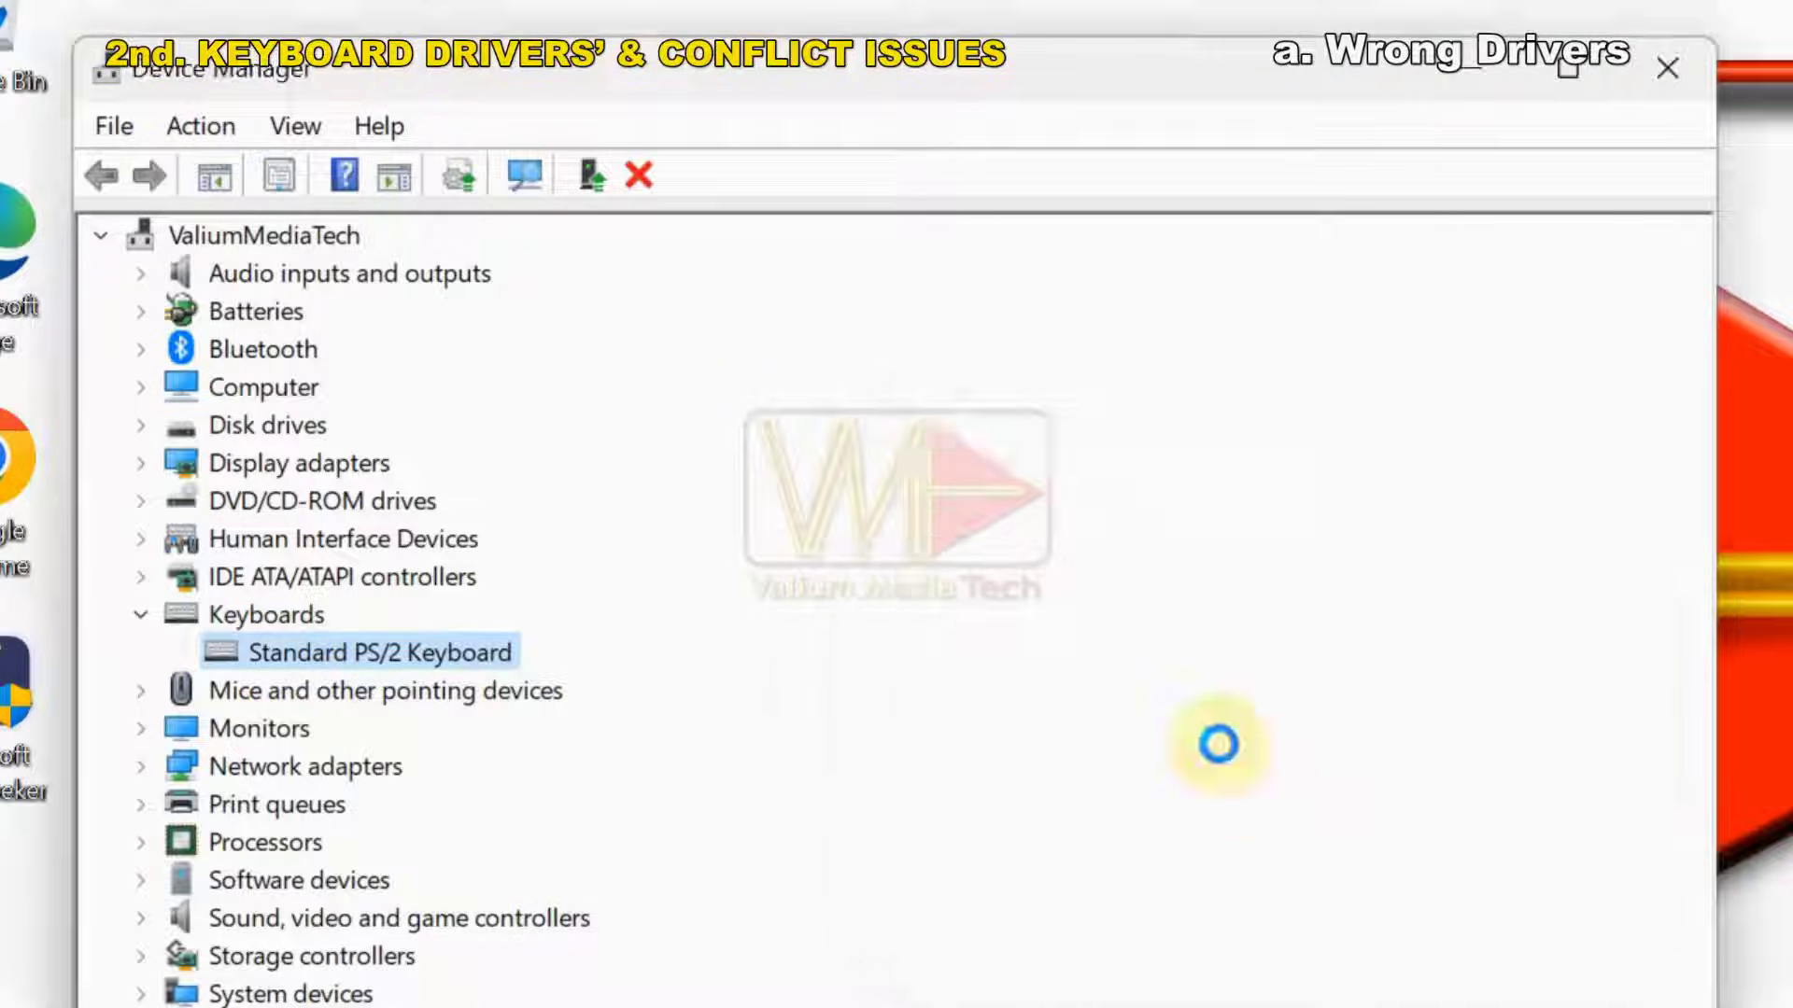
left_click(1405, 707)
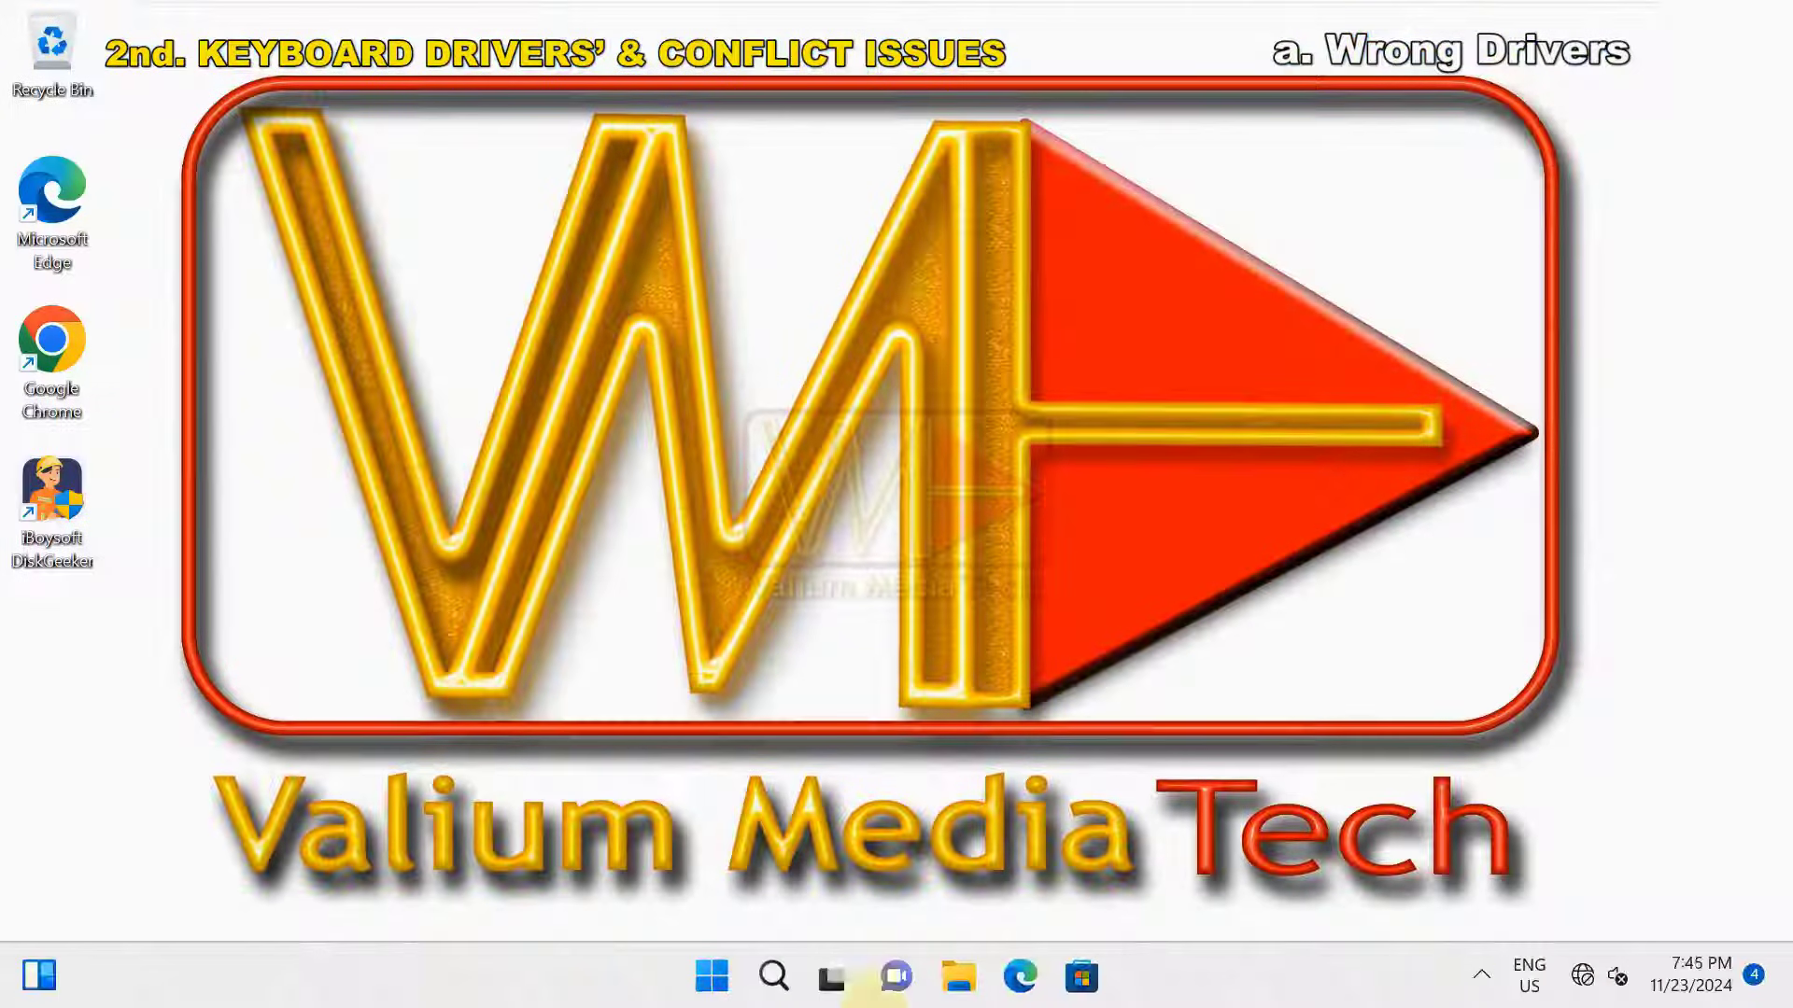
- Update the Standard PS/2 Keyboard driver, searching automatically and then on Windows Update
right_click(715, 980)
left_click(661, 374)
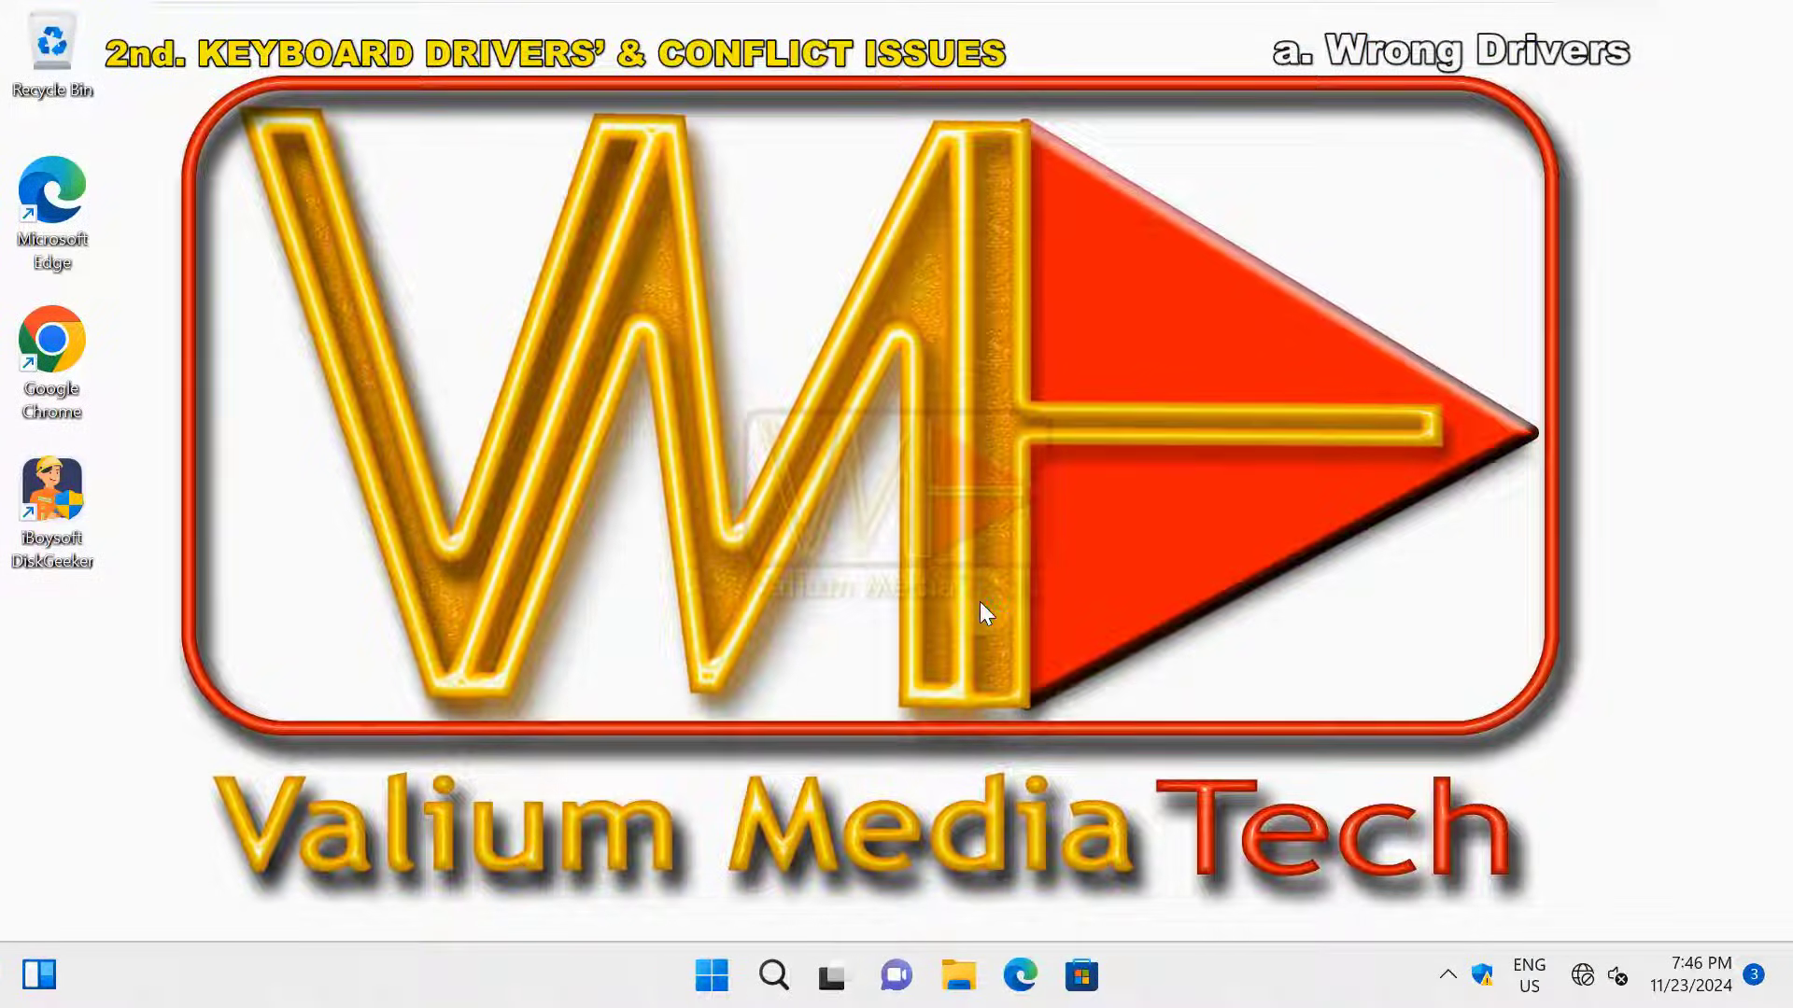
left_click(152, 439)
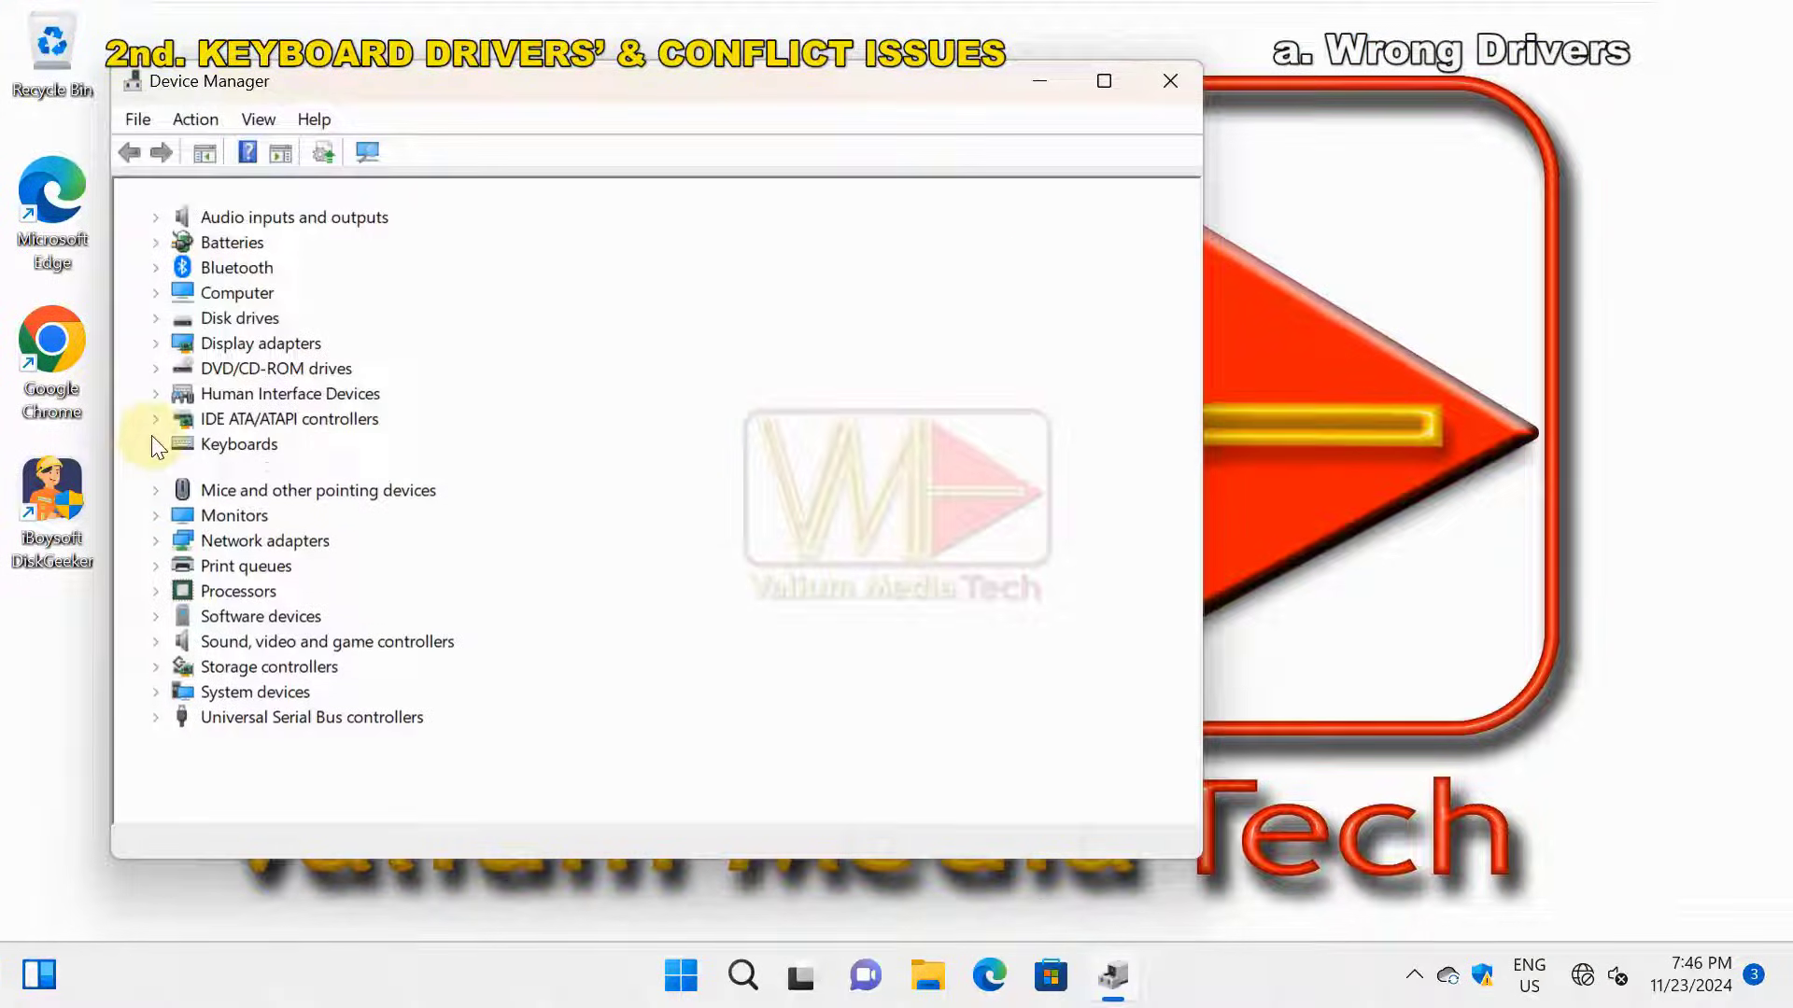
left_click(220, 467)
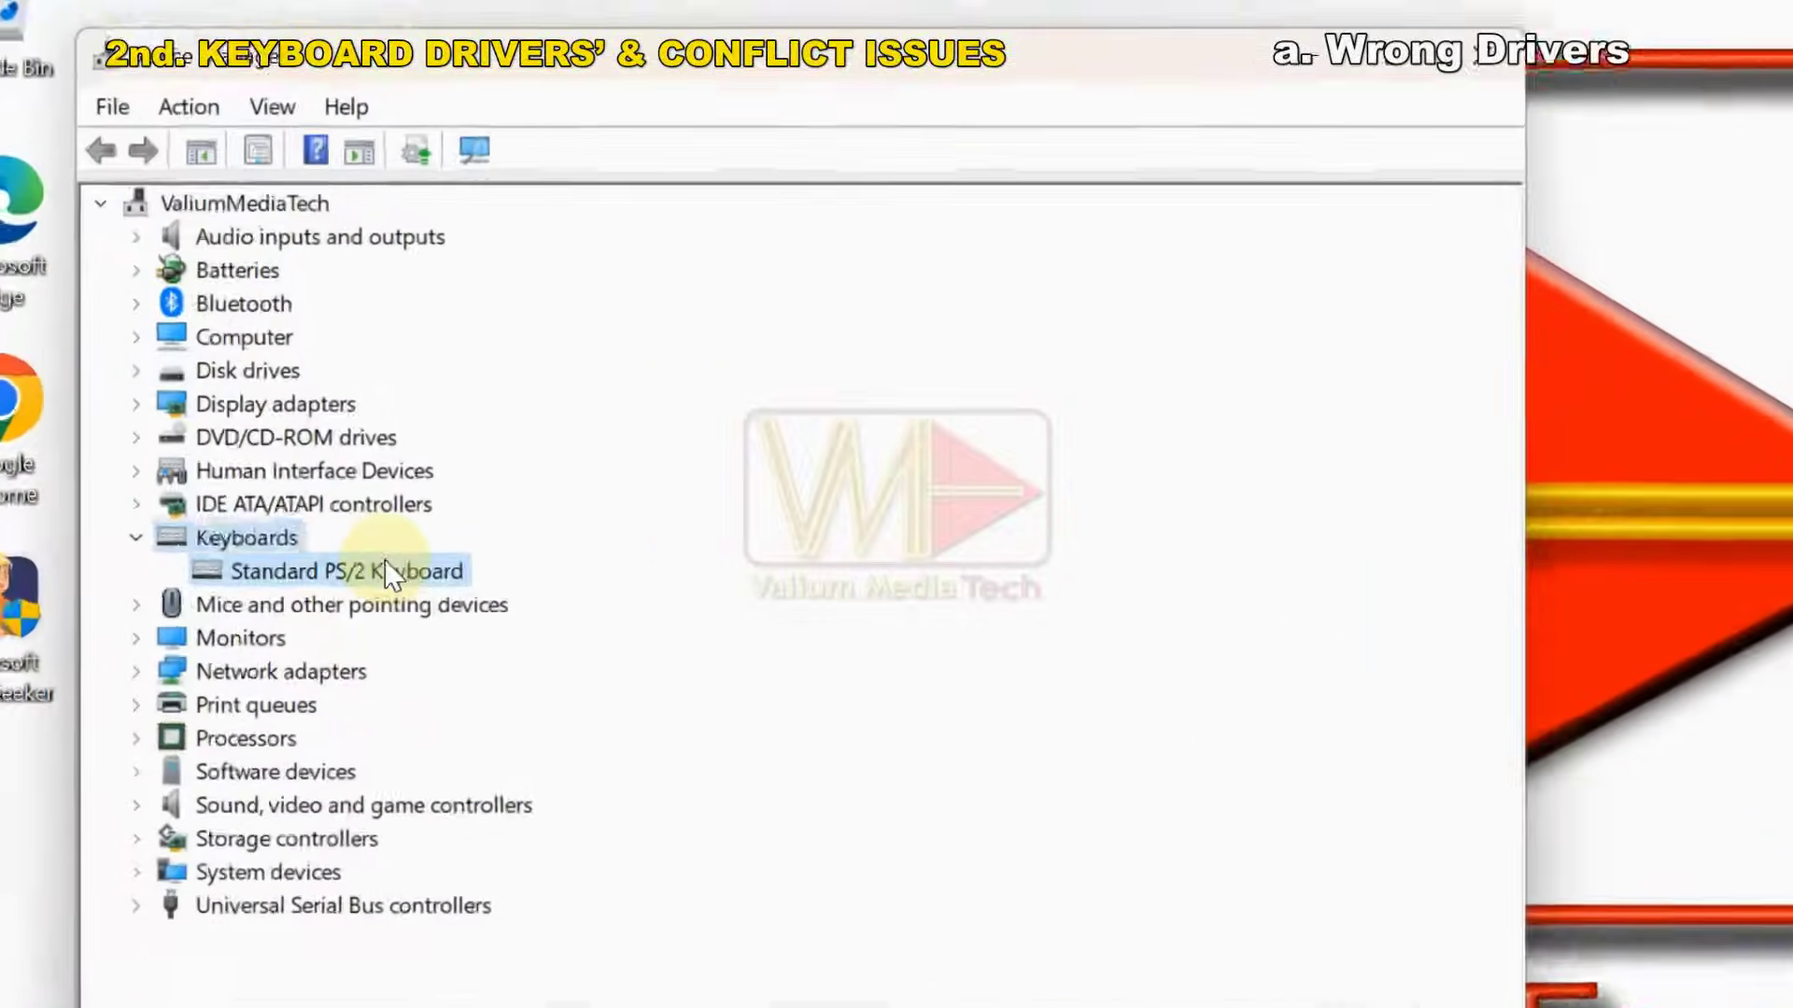
right_click(345, 468)
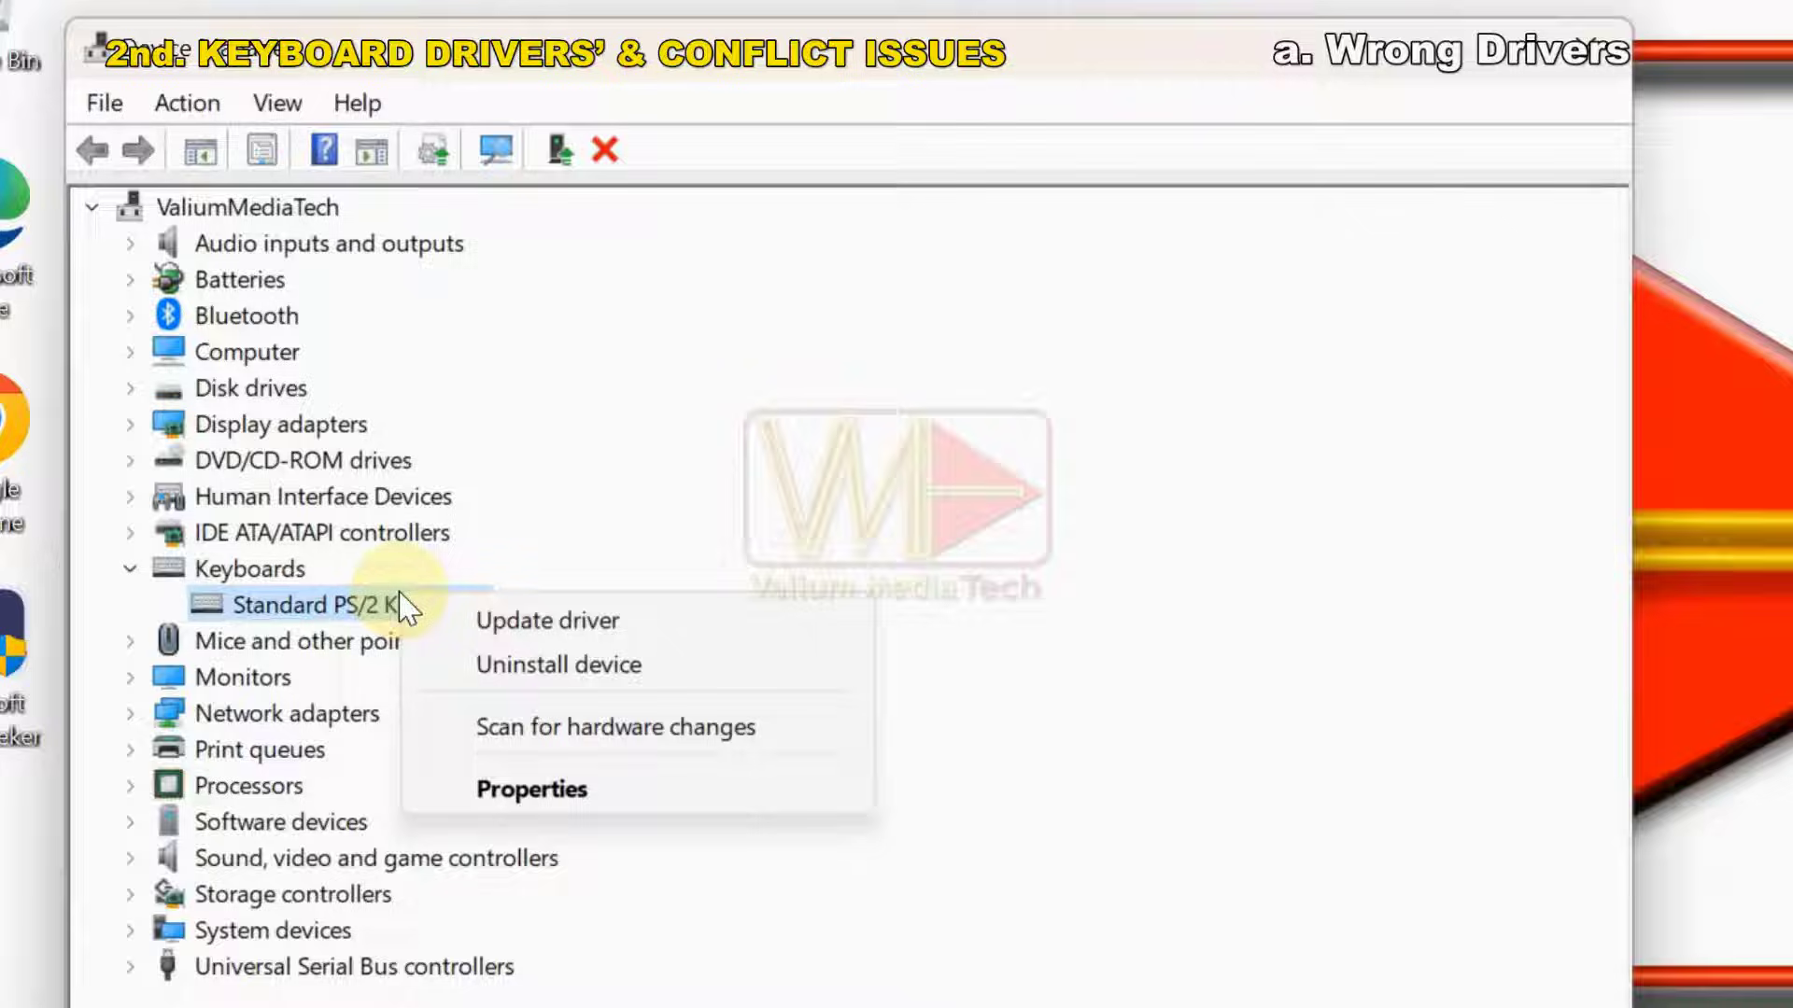
left_click(488, 620)
left_click(624, 534)
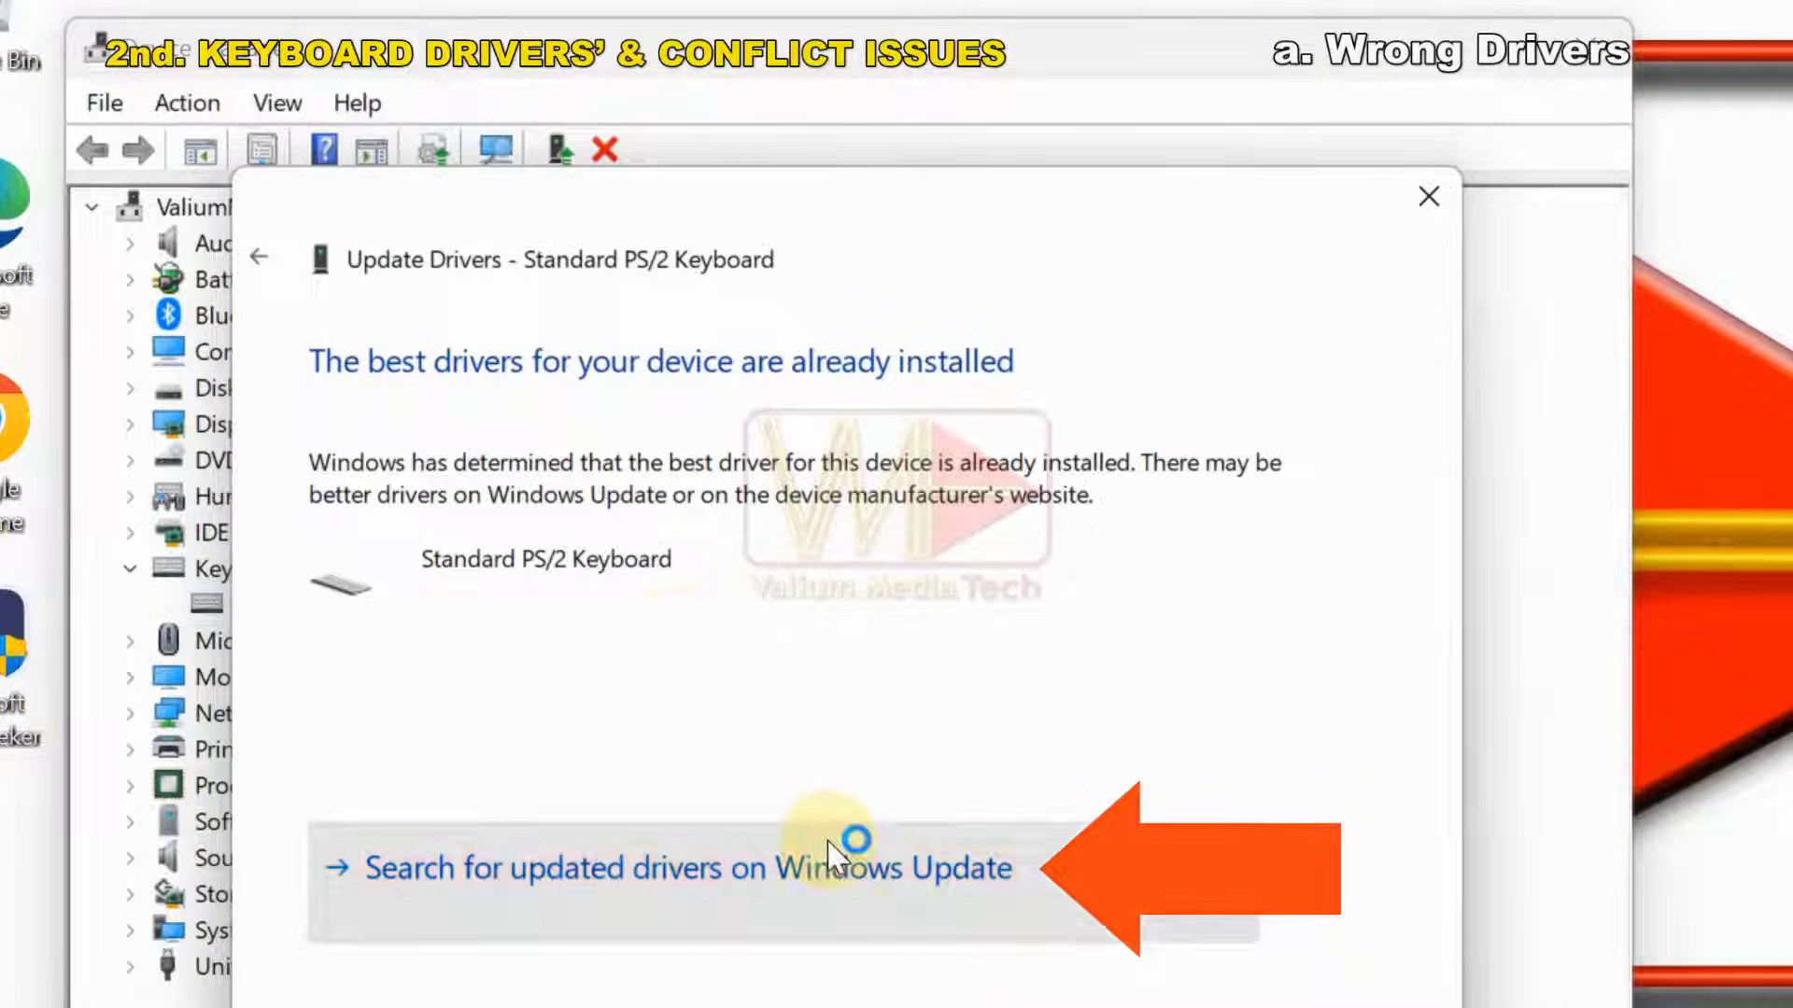
left_click(829, 845)
left_click(1466, 243)
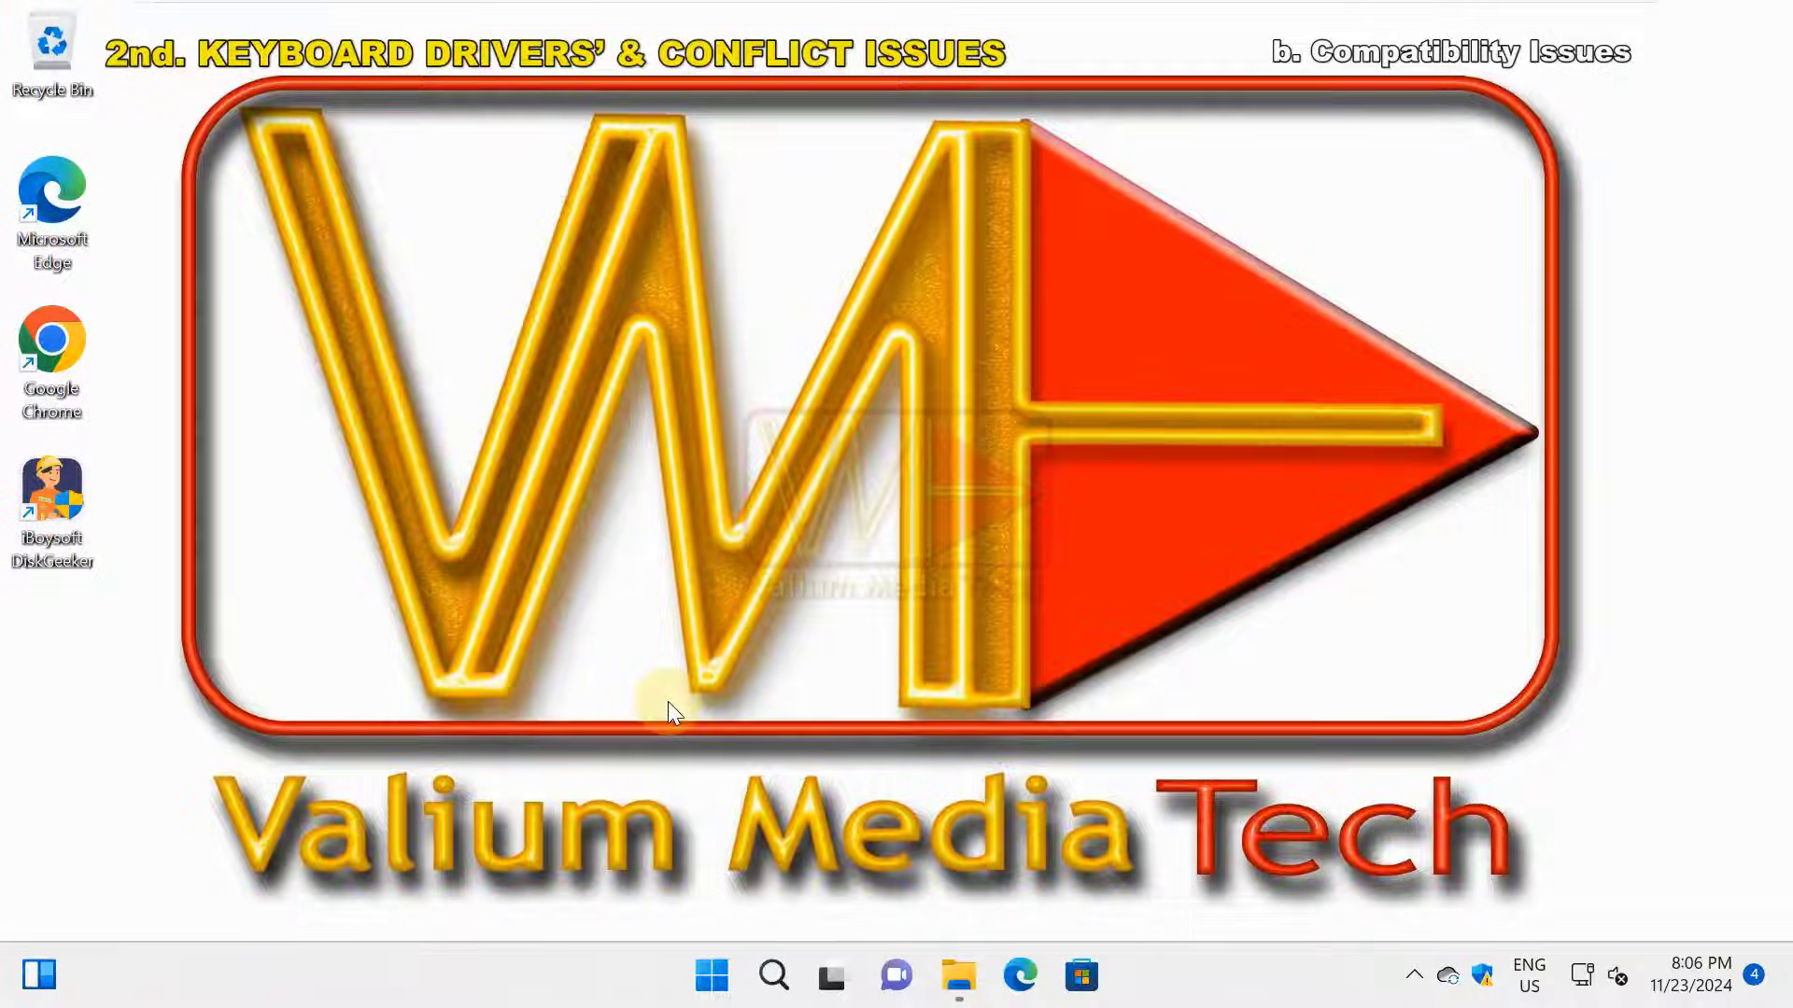
- Search Settings for troubleshoot and open Other troubleshooters to reach the Keyboard troubleshooter
key("super+x")
key("y")
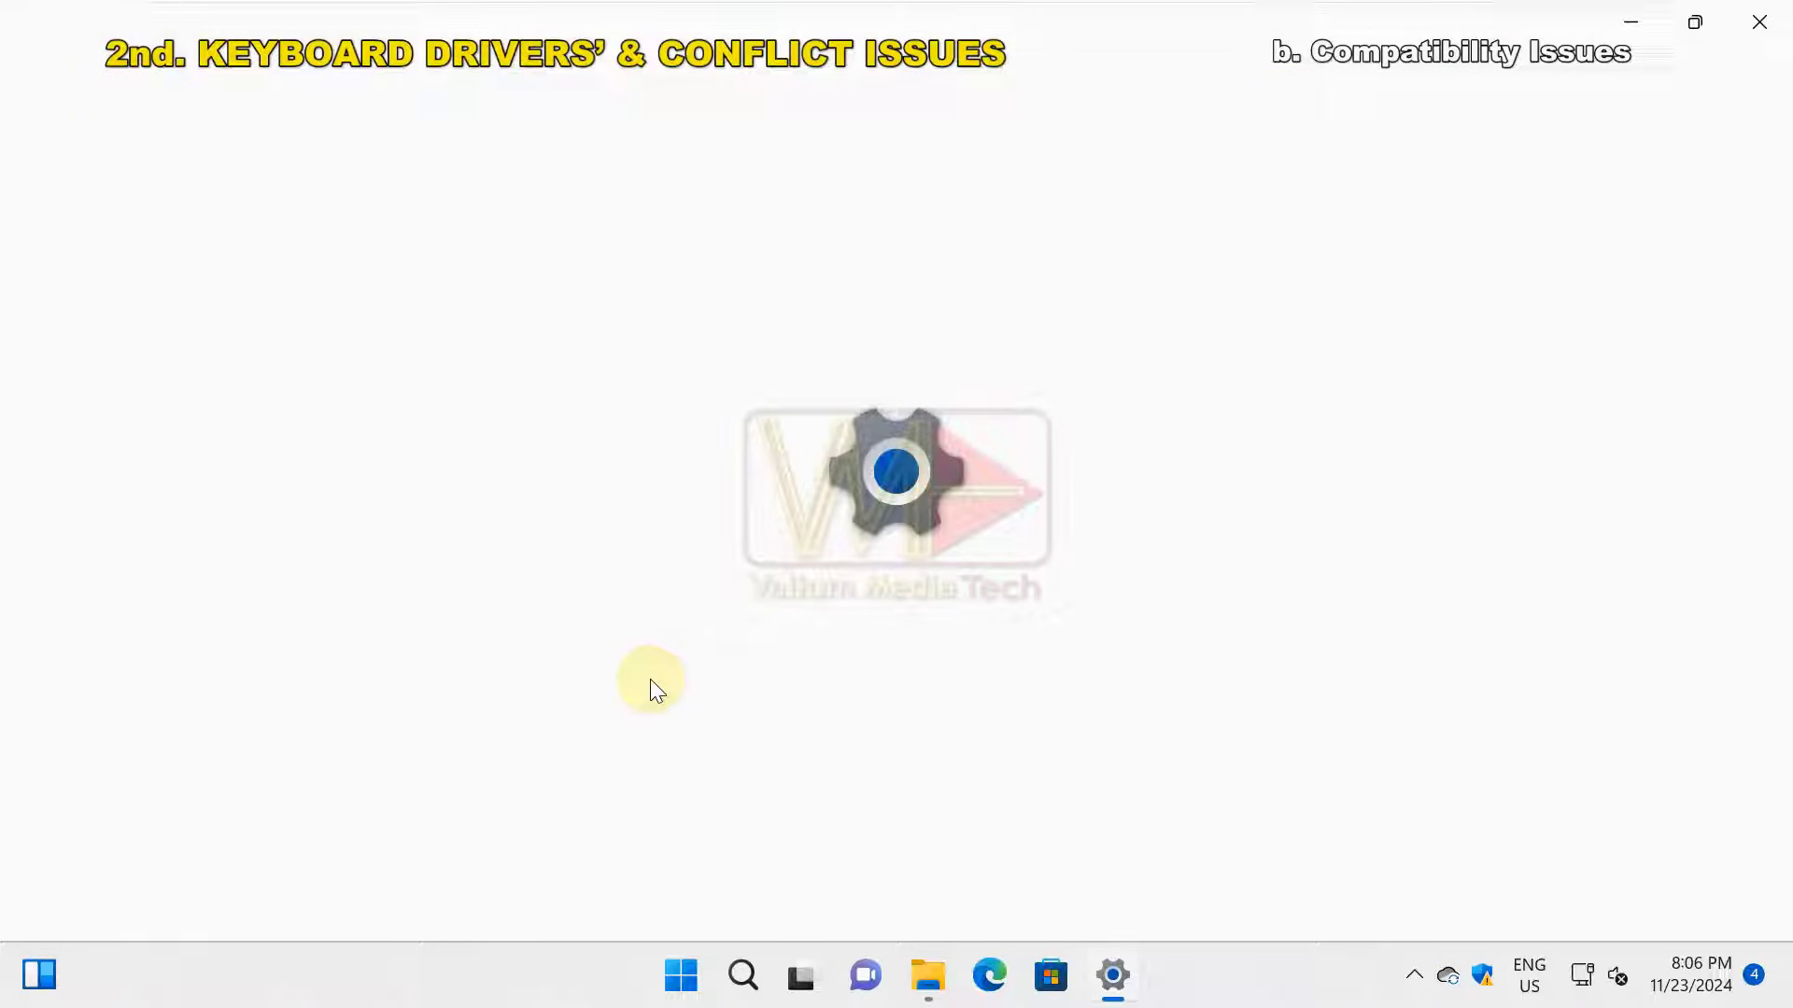
type("troubleshoot")
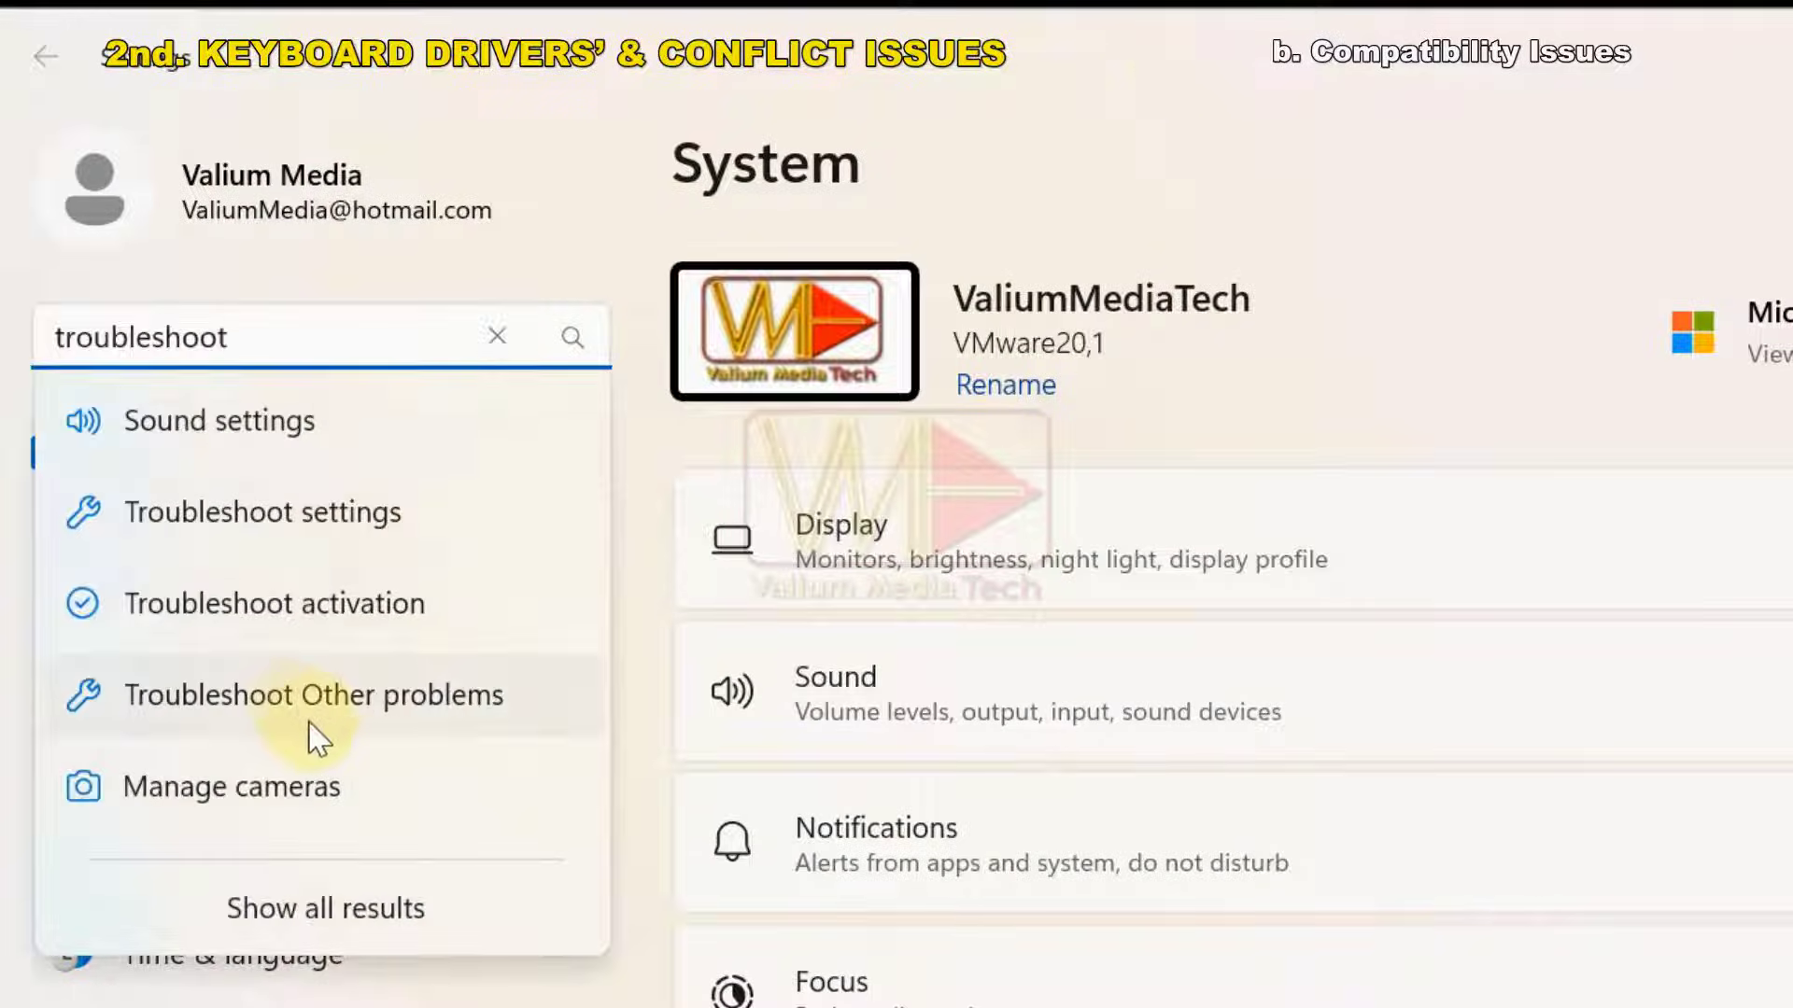
left_click(304, 721)
scroll(1214, 821, "down", 6)
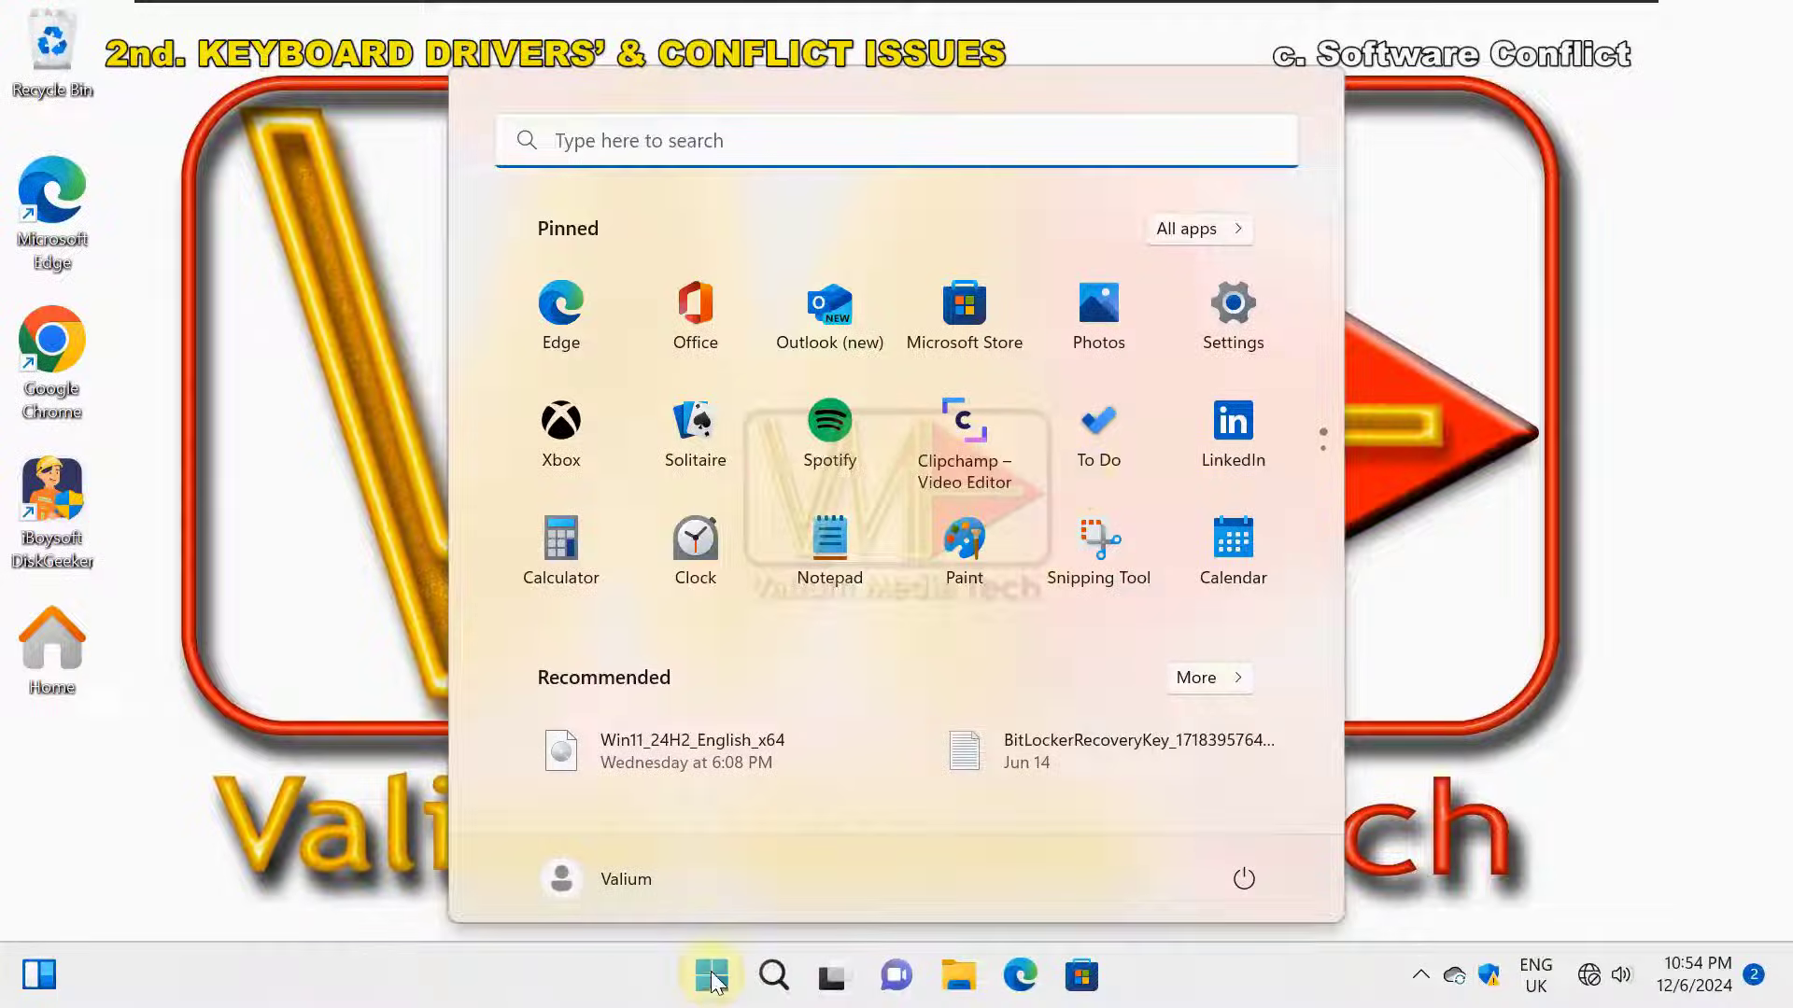
- Remove Microsoft Mouse and Keyboard Center in Programs and Features, approving the UAC and confirmation prompts
scroll(1078, 487, "down", 2)
right_click(967, 338)
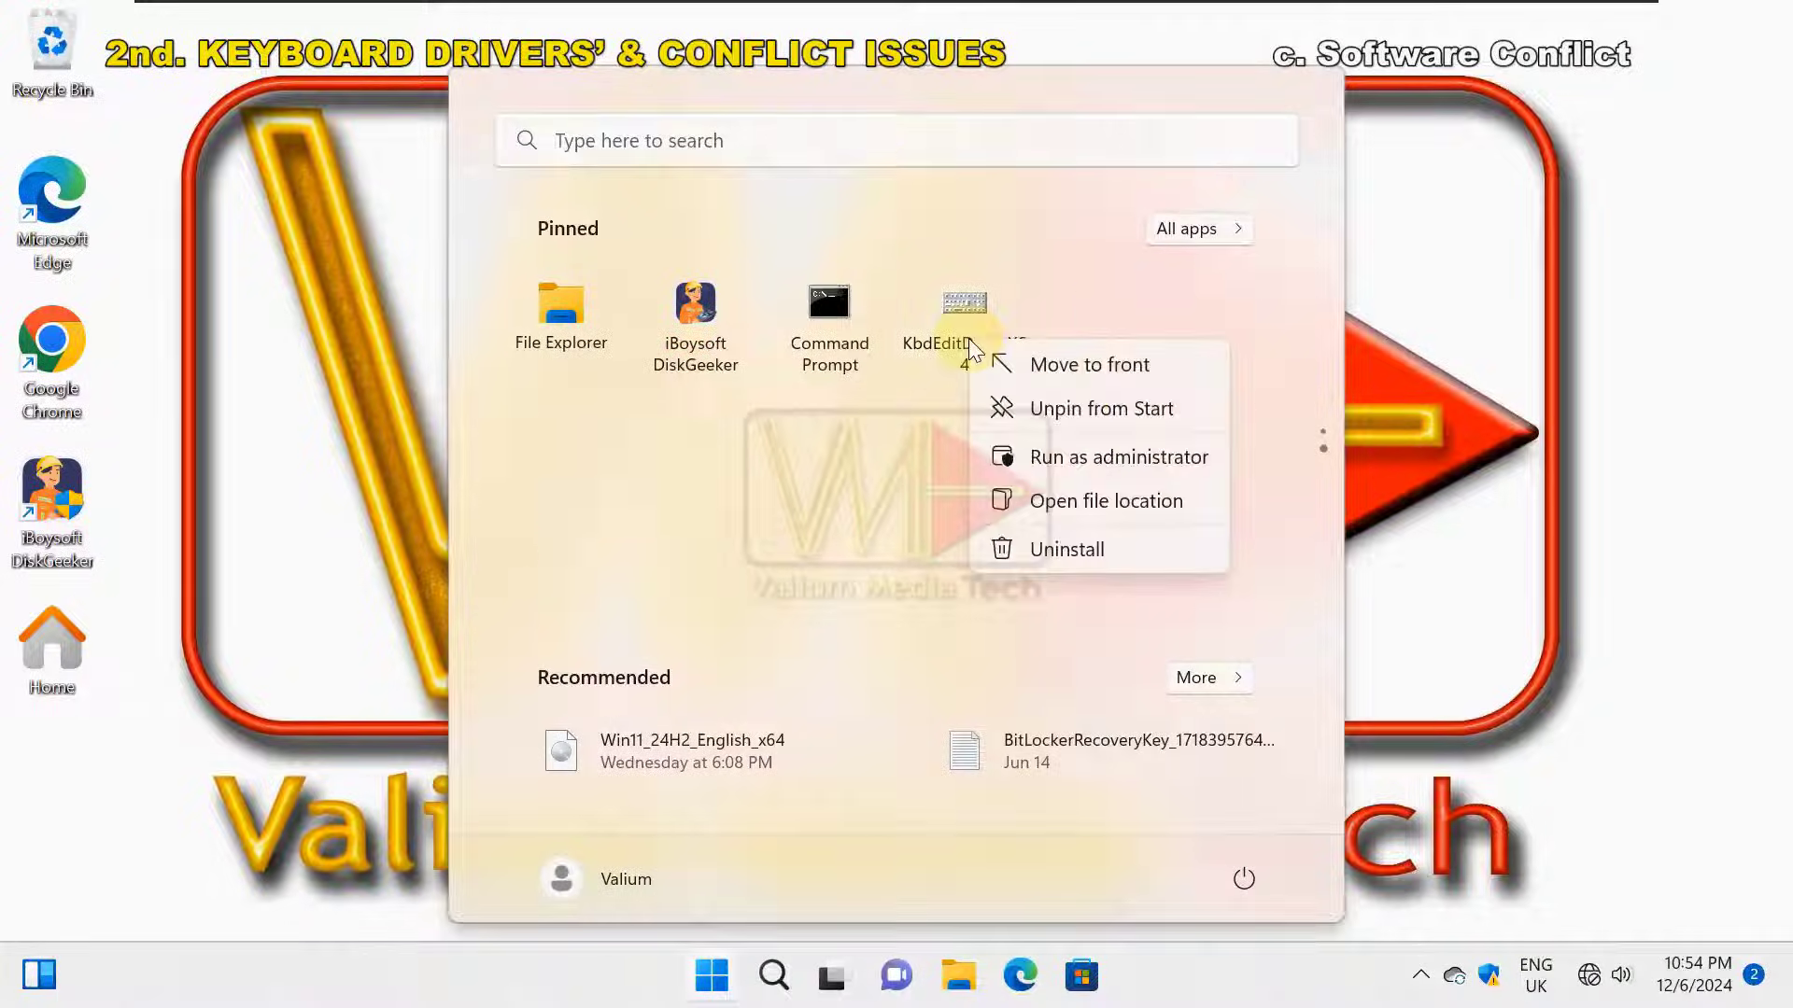
left_click(1067, 548)
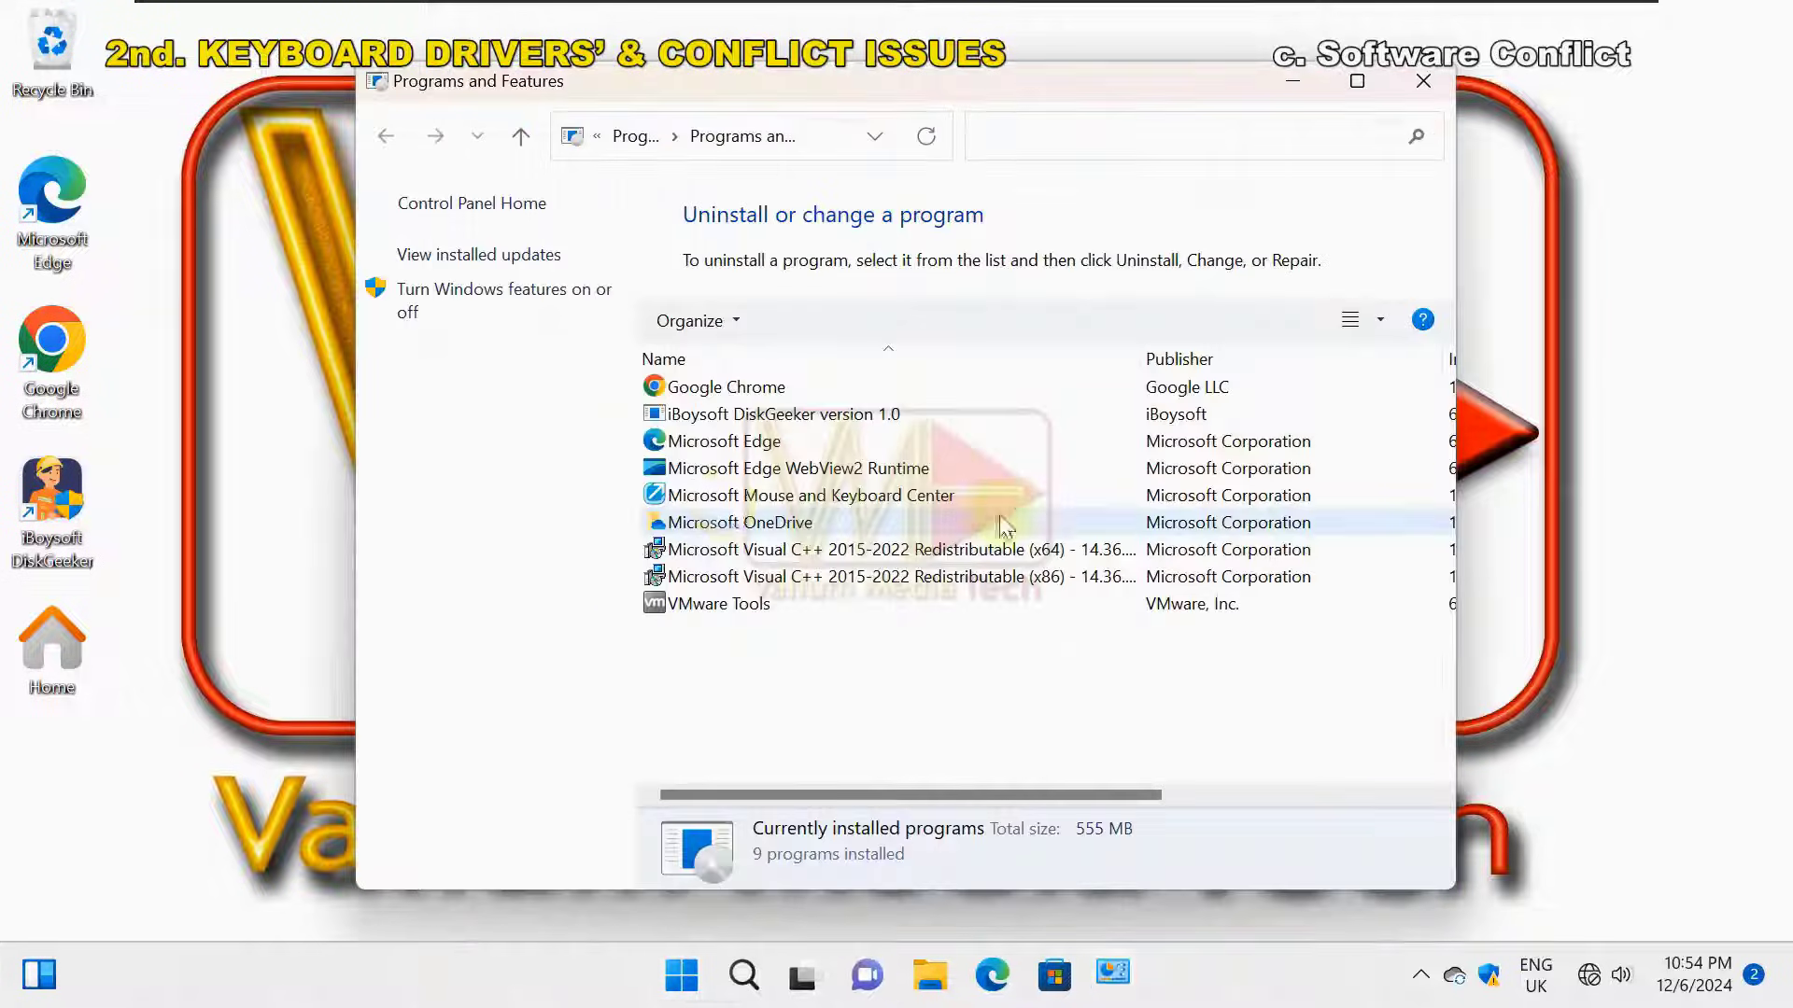
left_click(715, 496)
left_click(797, 321)
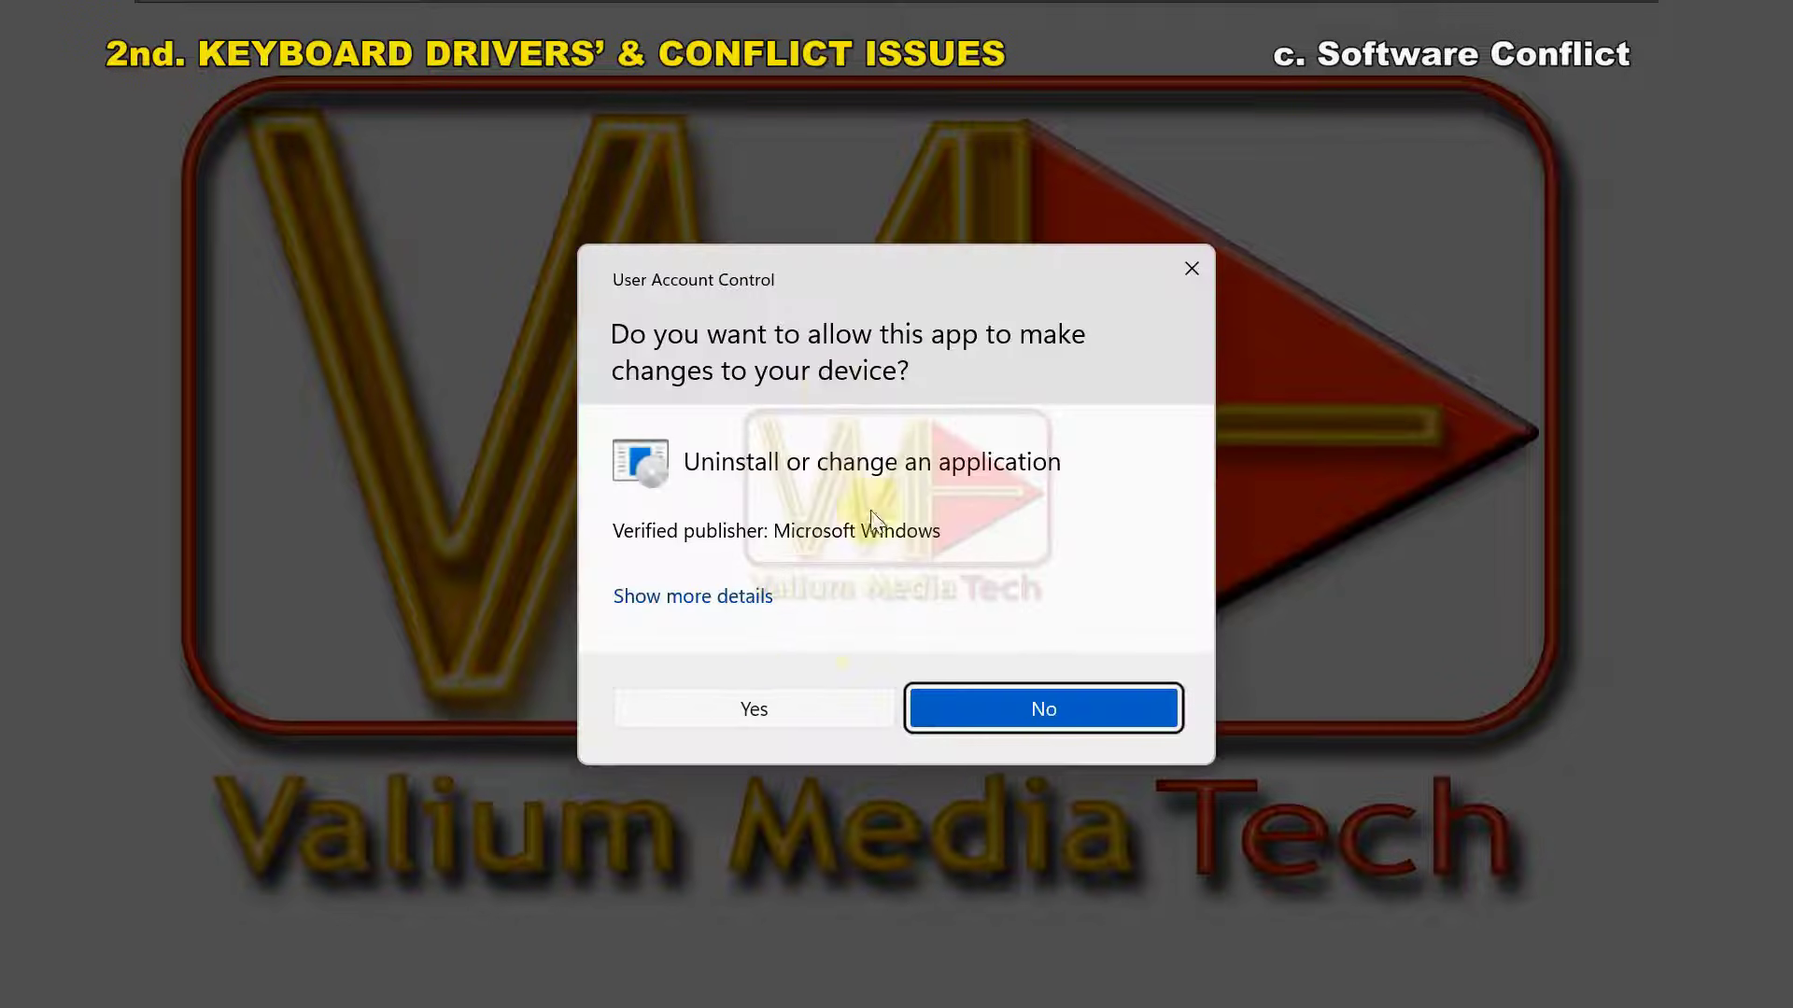
left_click(743, 711)
left_click(1080, 677)
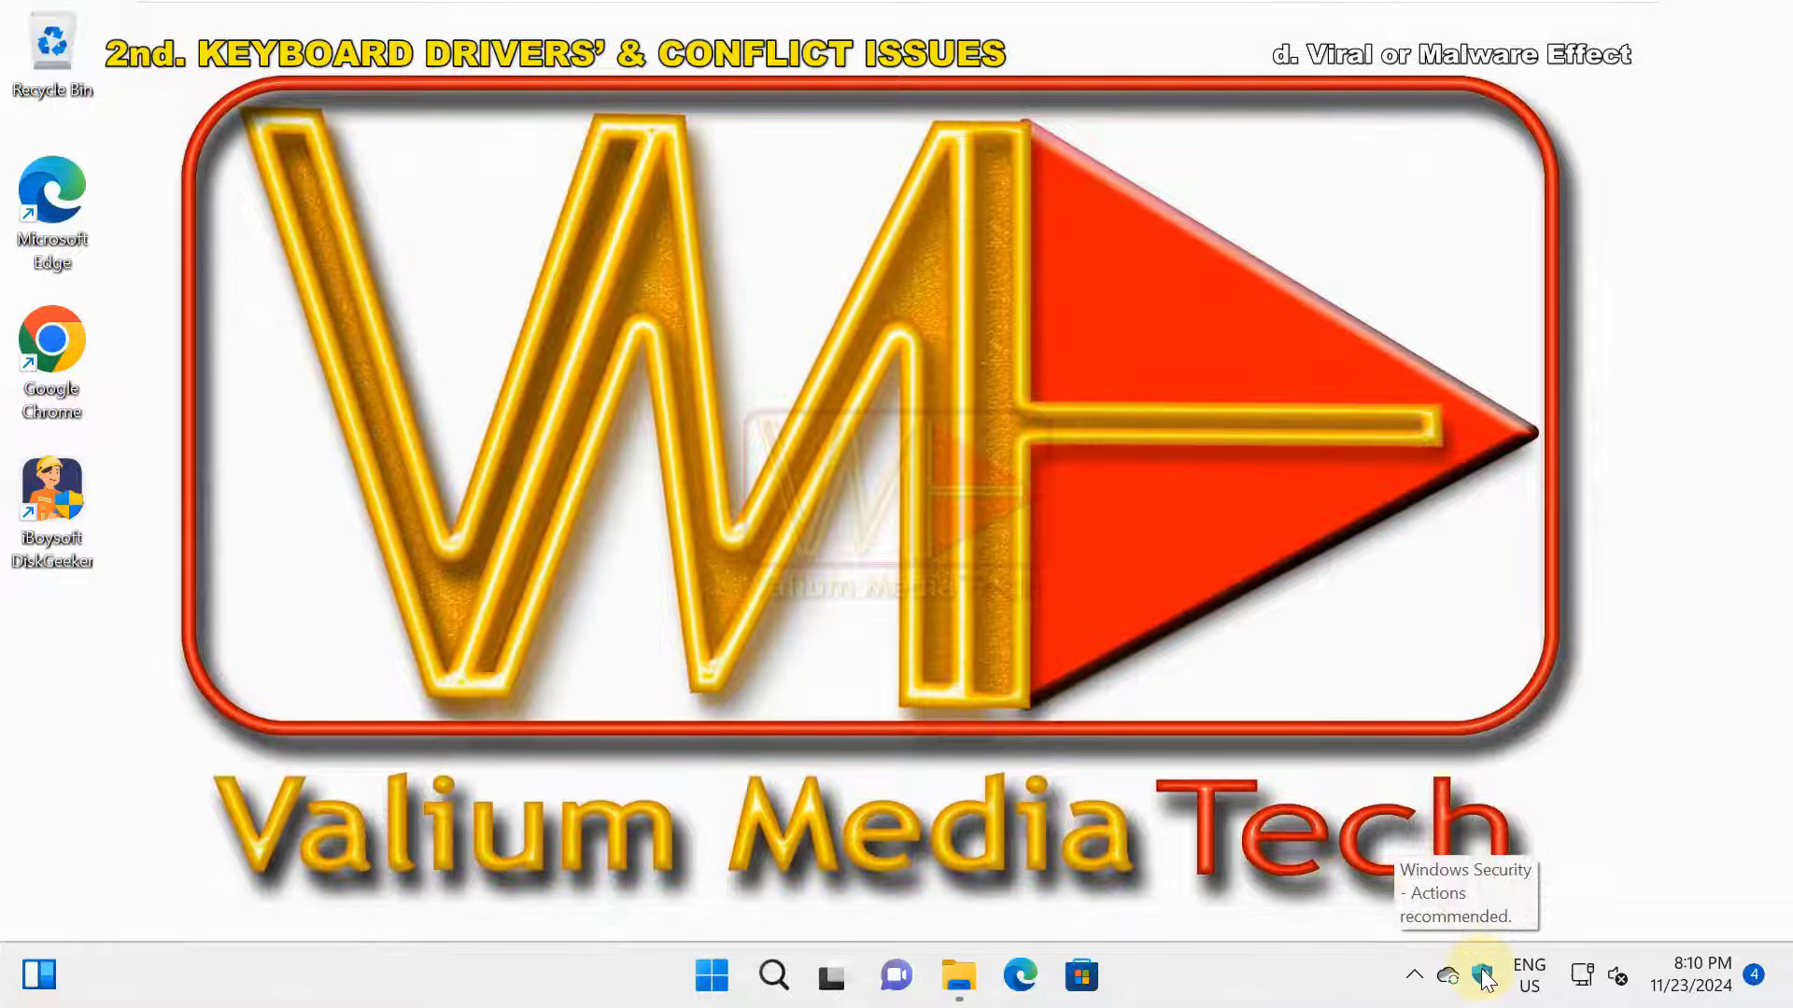
- Start a Microsoft Defender Antivirus (offline scan), confirming the restart and the UAC prompt
left_click(1483, 977)
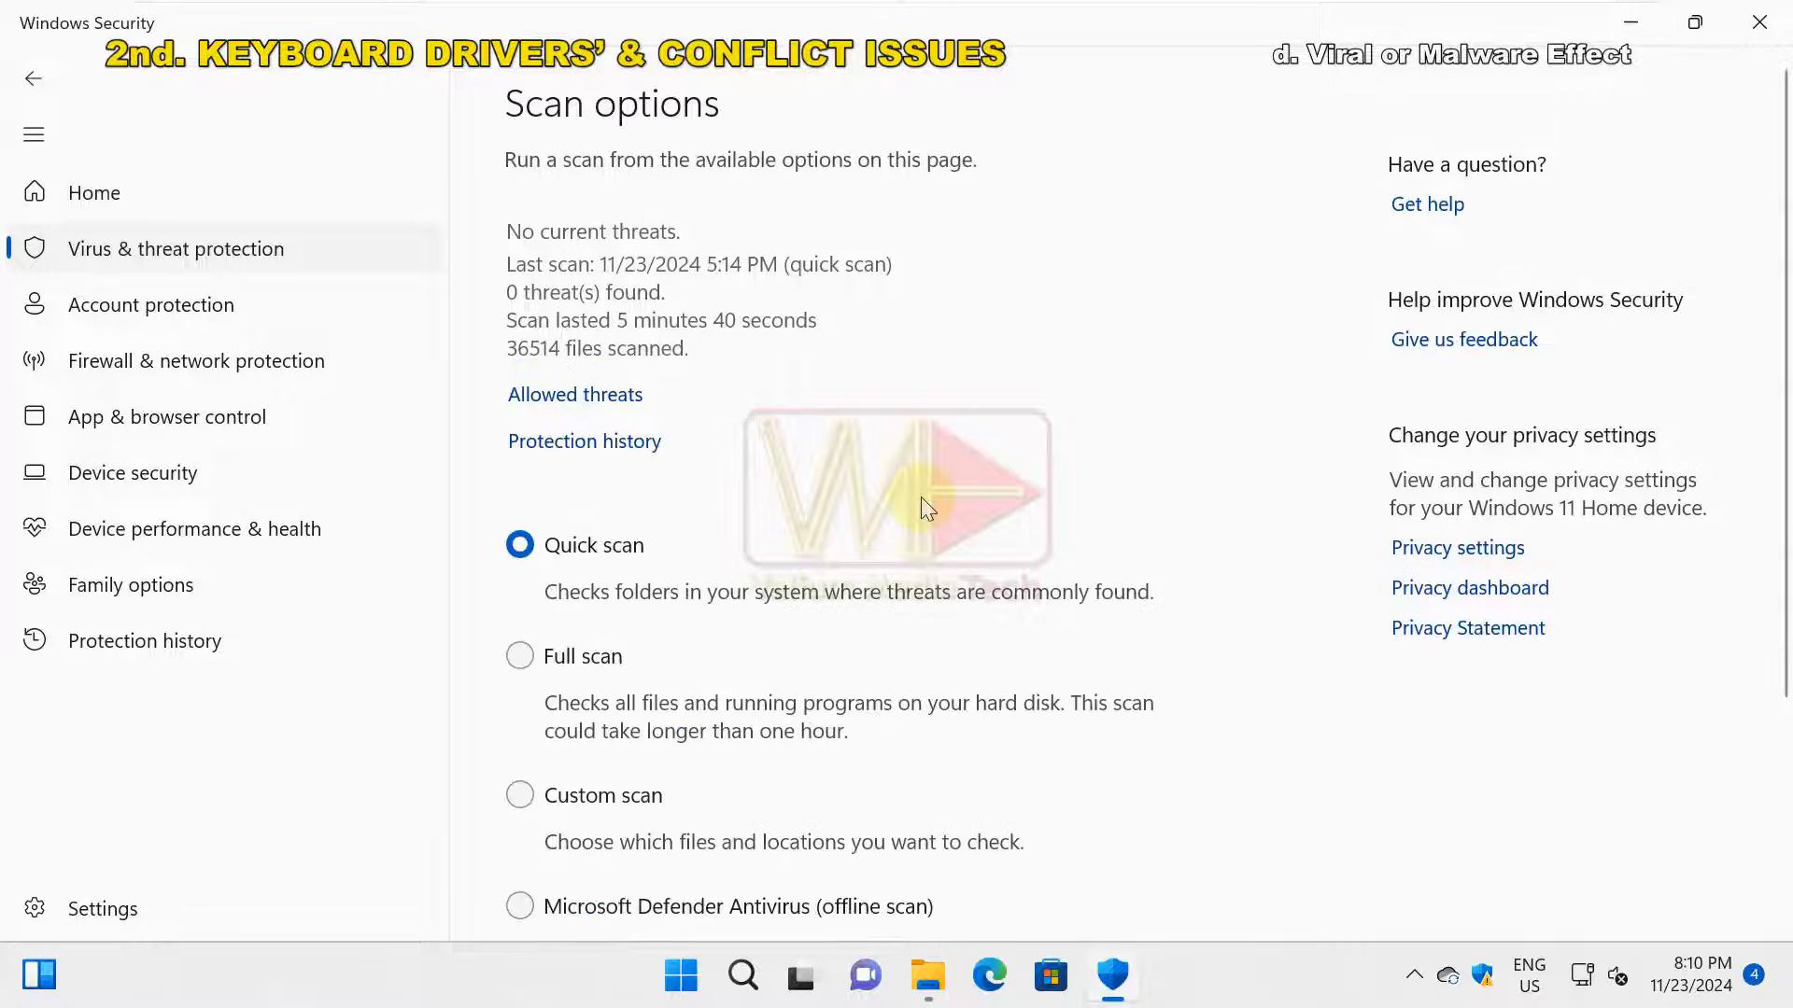
scroll(910, 500, "down", 3)
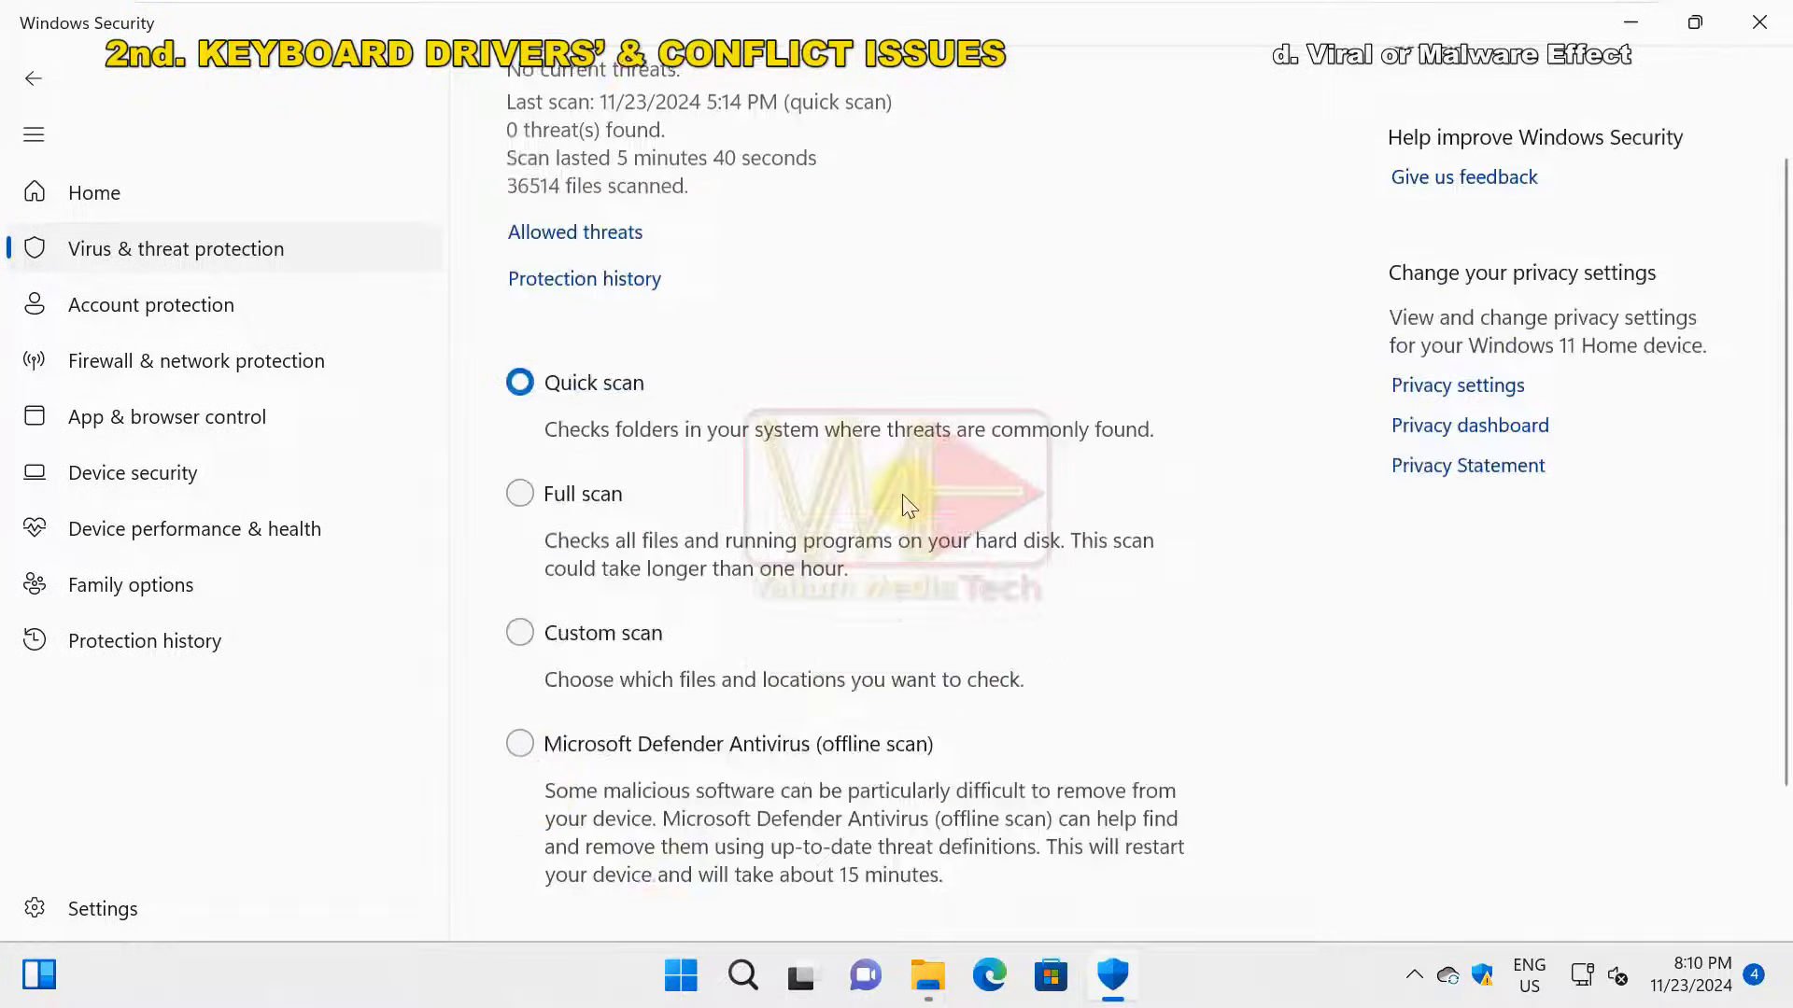
left_click(520, 640)
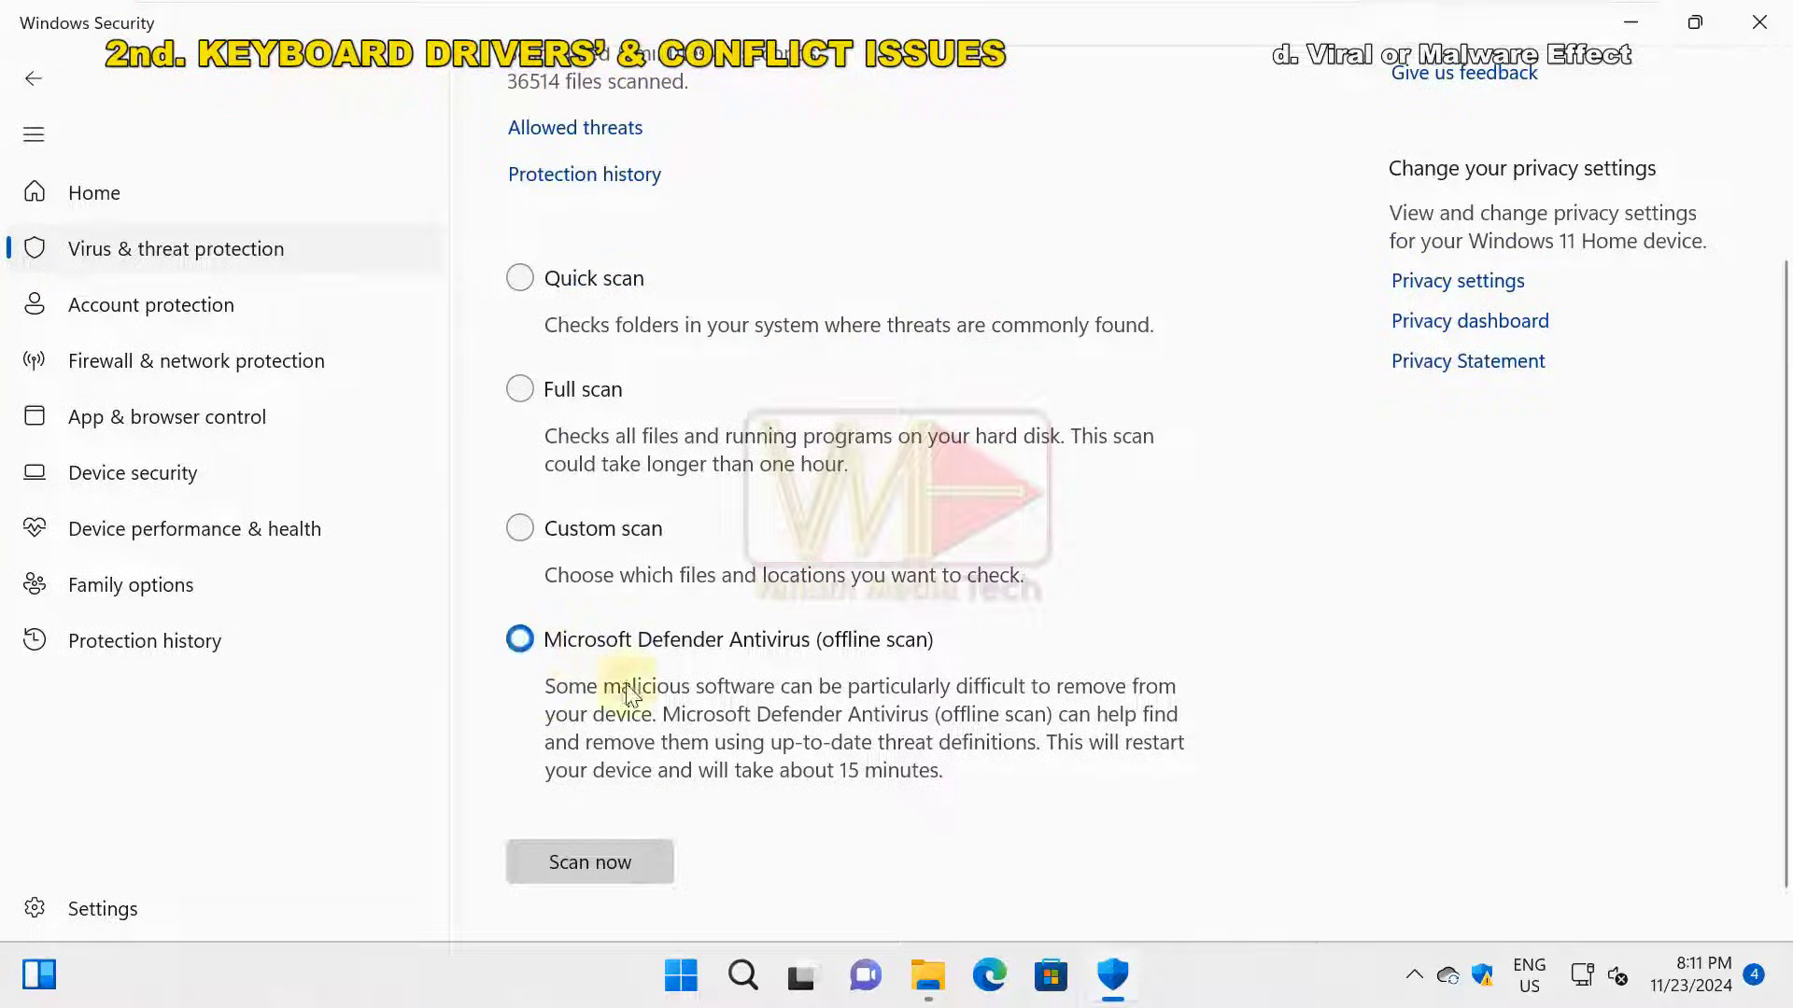
left_click(594, 861)
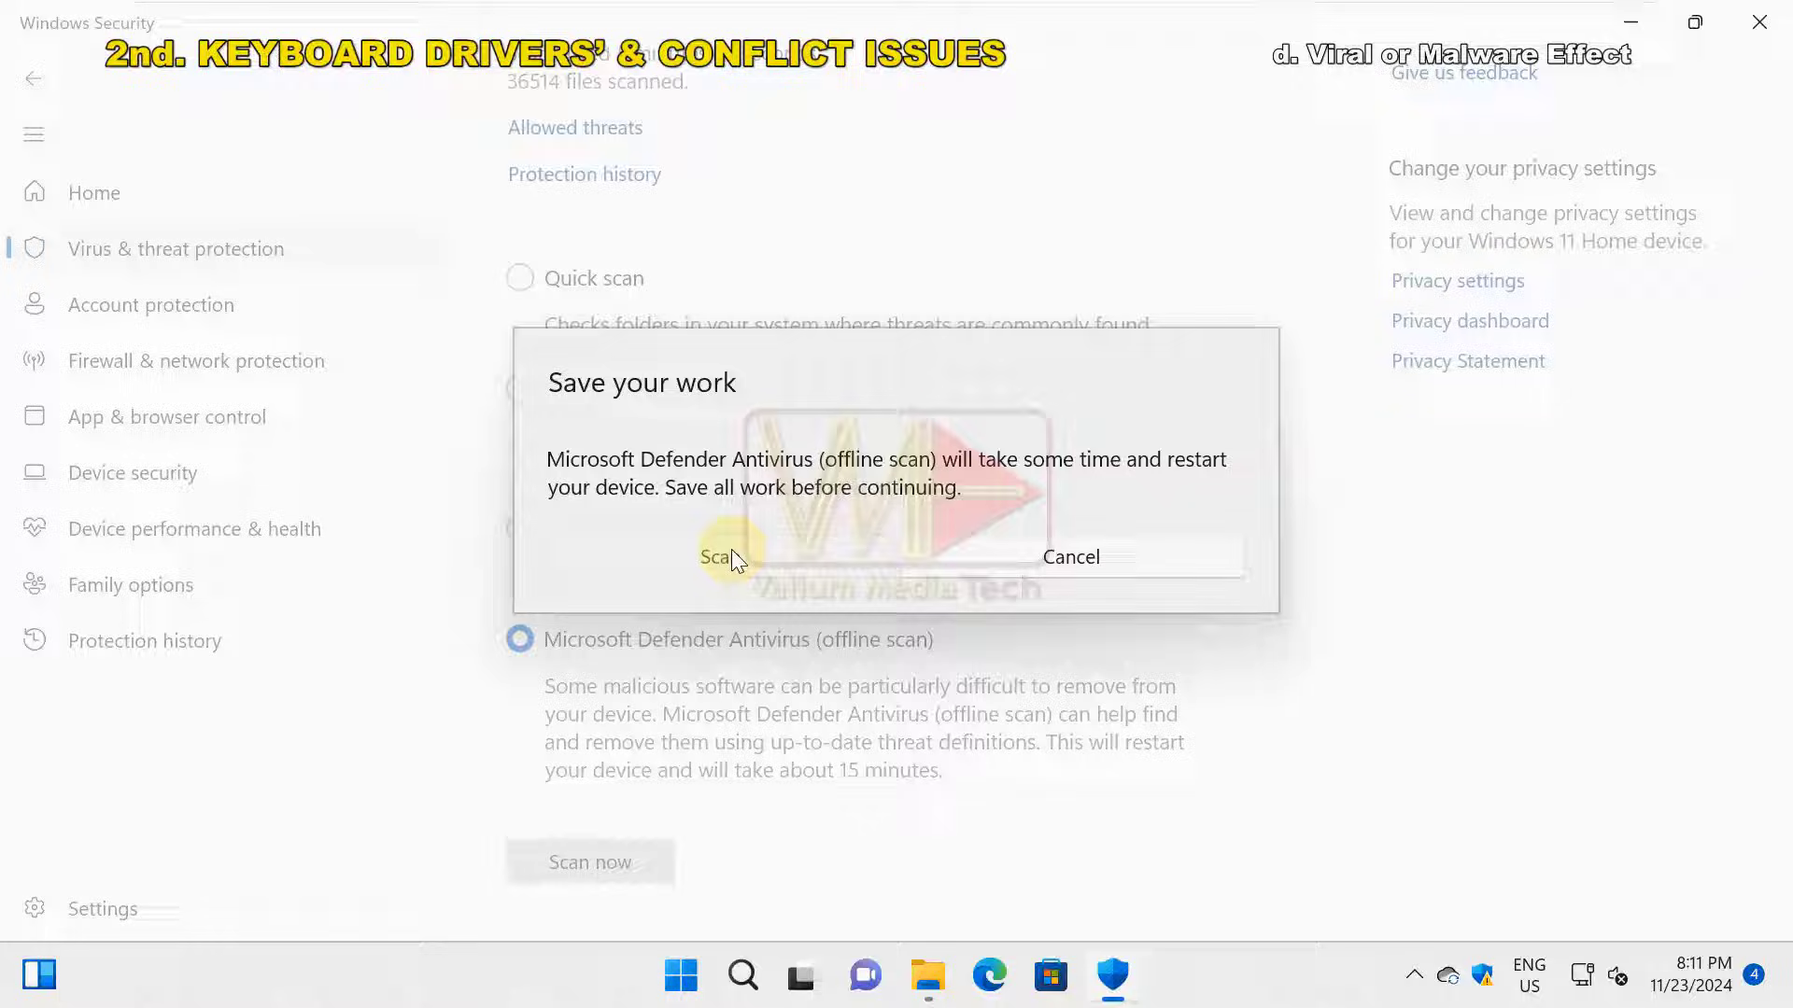
left_click(733, 556)
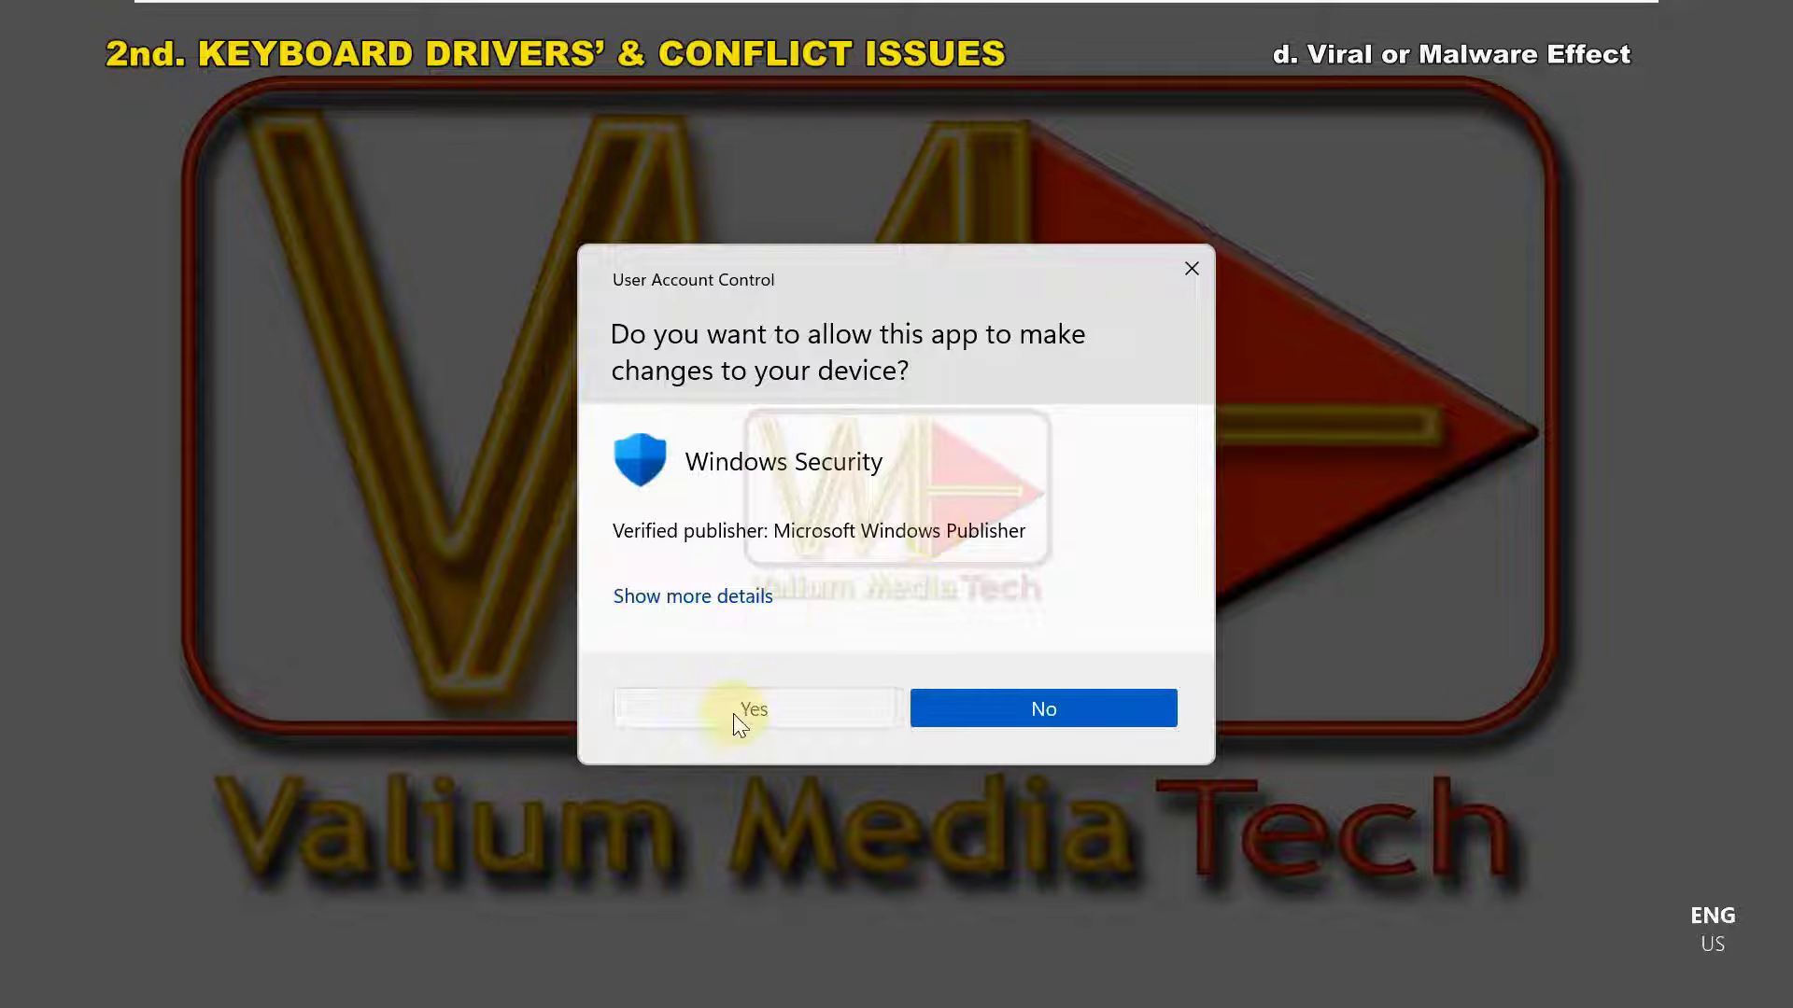
left_click(742, 711)
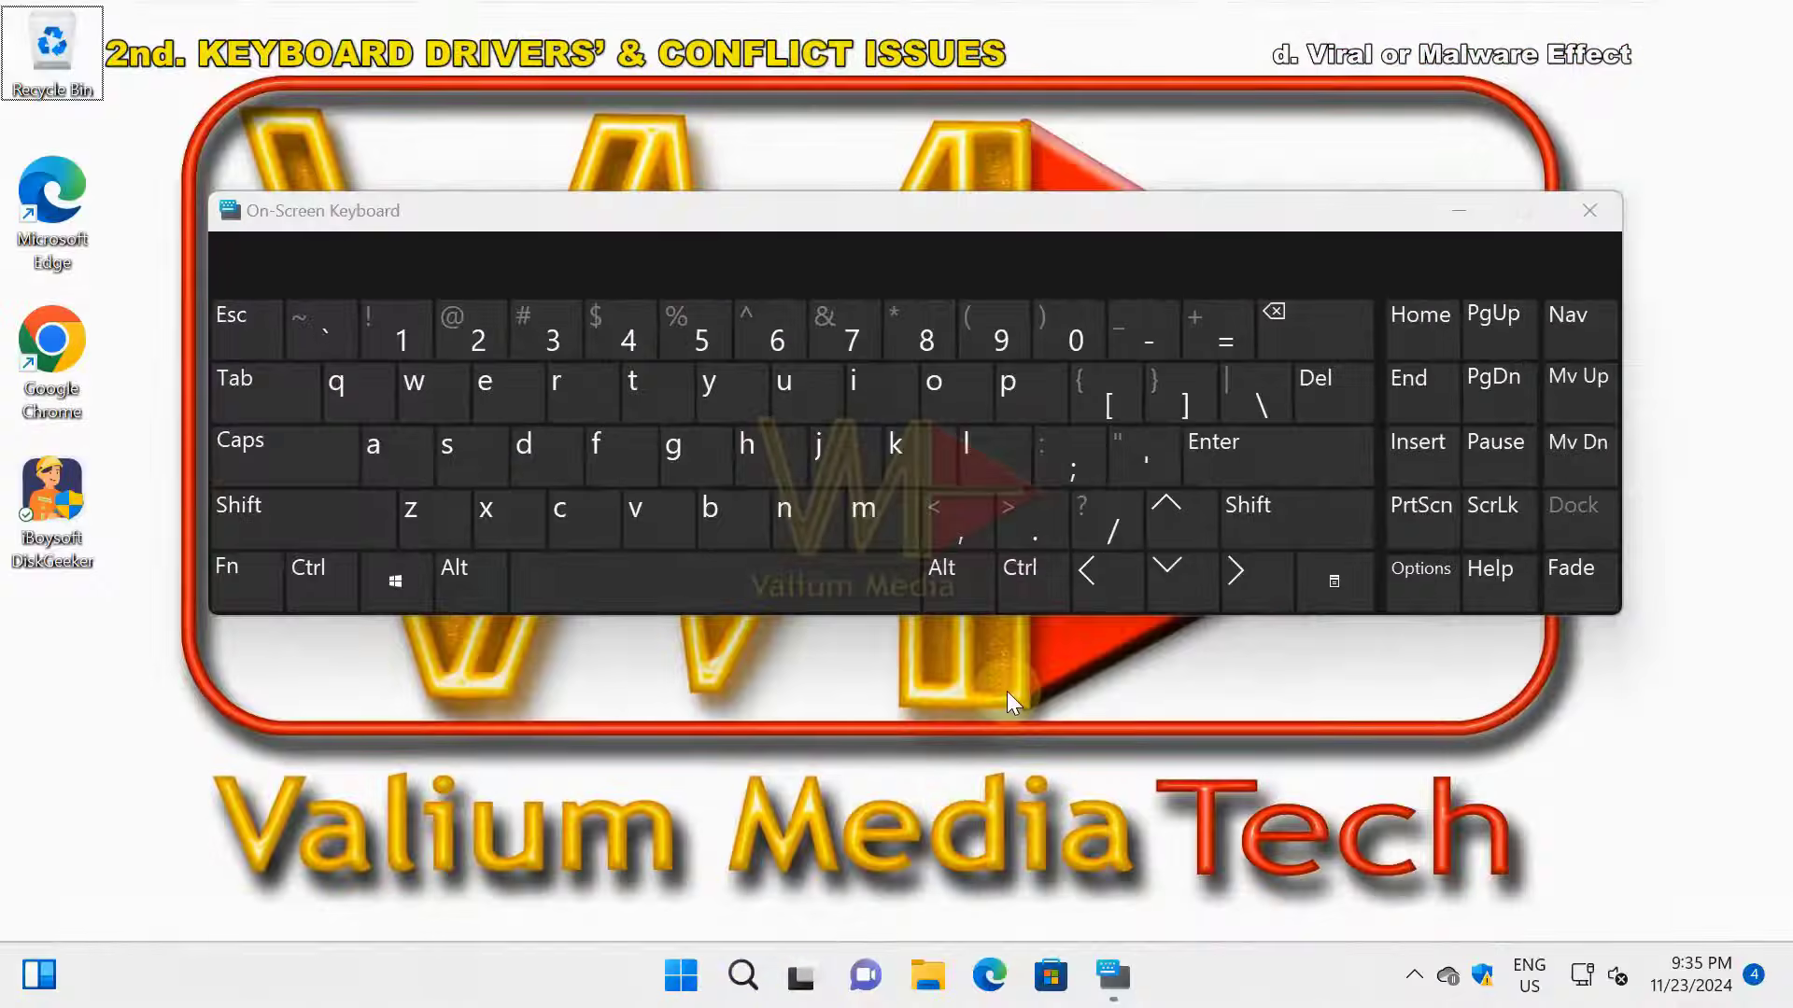
- Restart the PC with Shift held so it opens the recovery screen
key("shift")
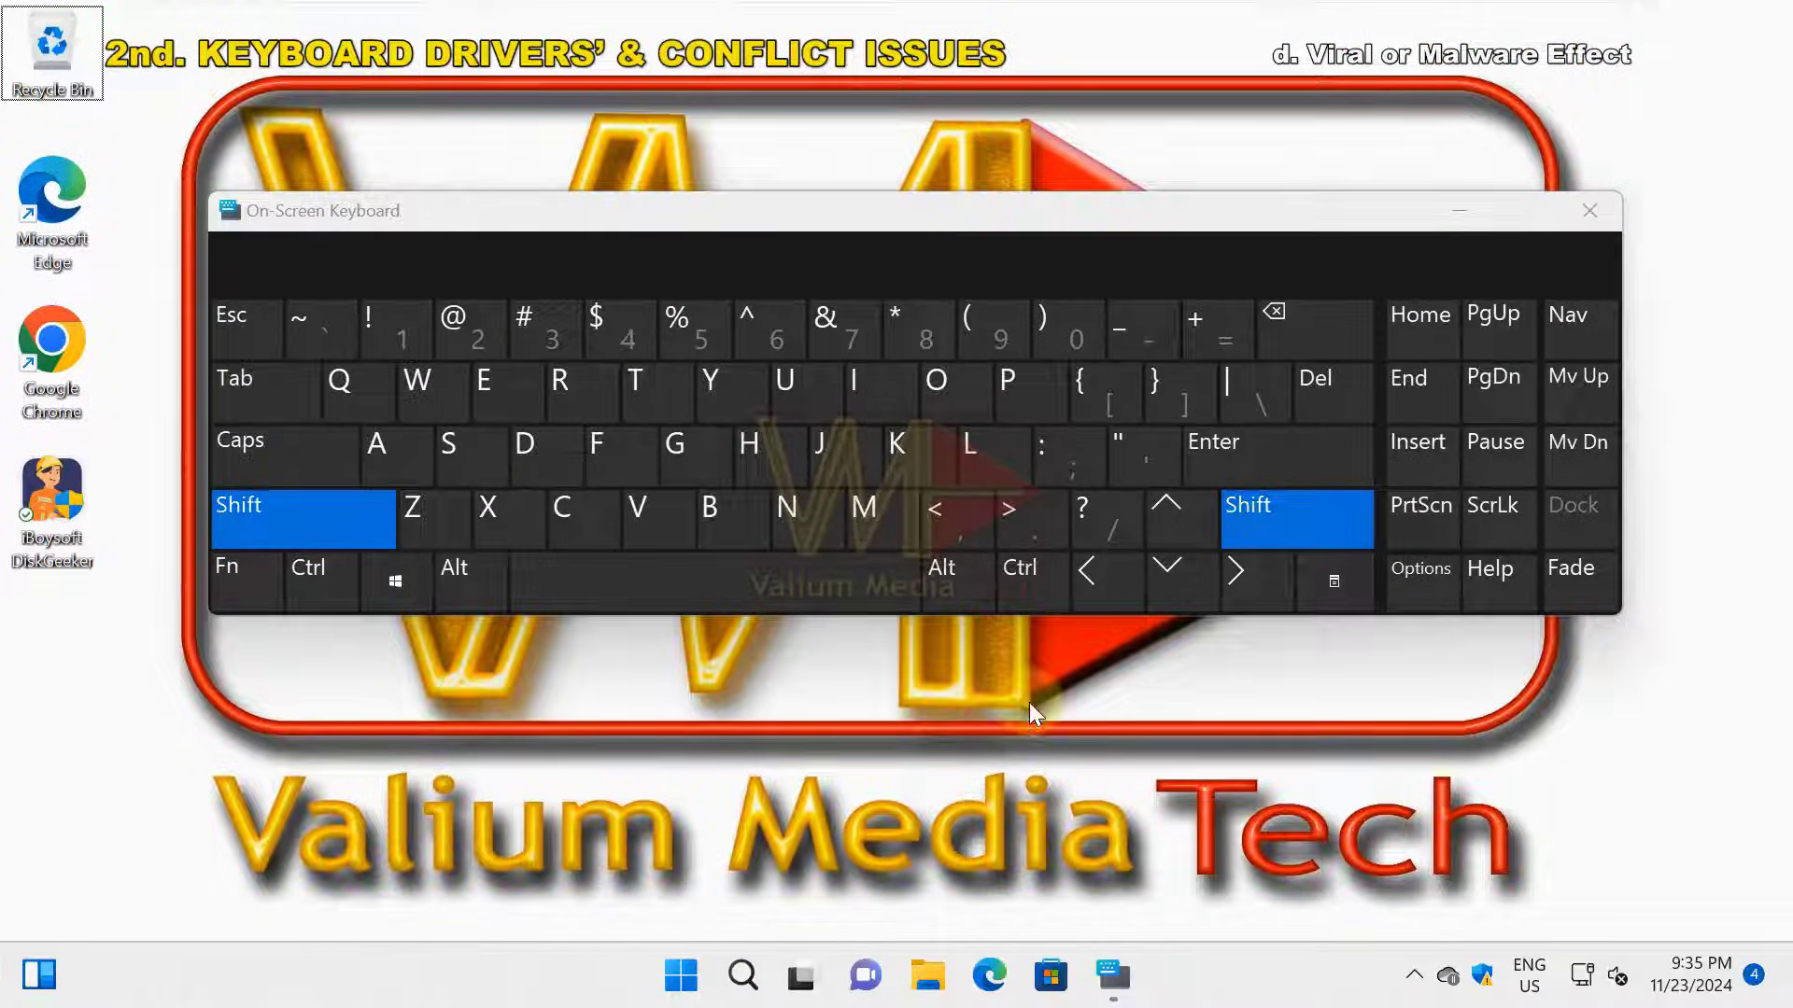
right_click(670, 968)
mouse_move(710, 861)
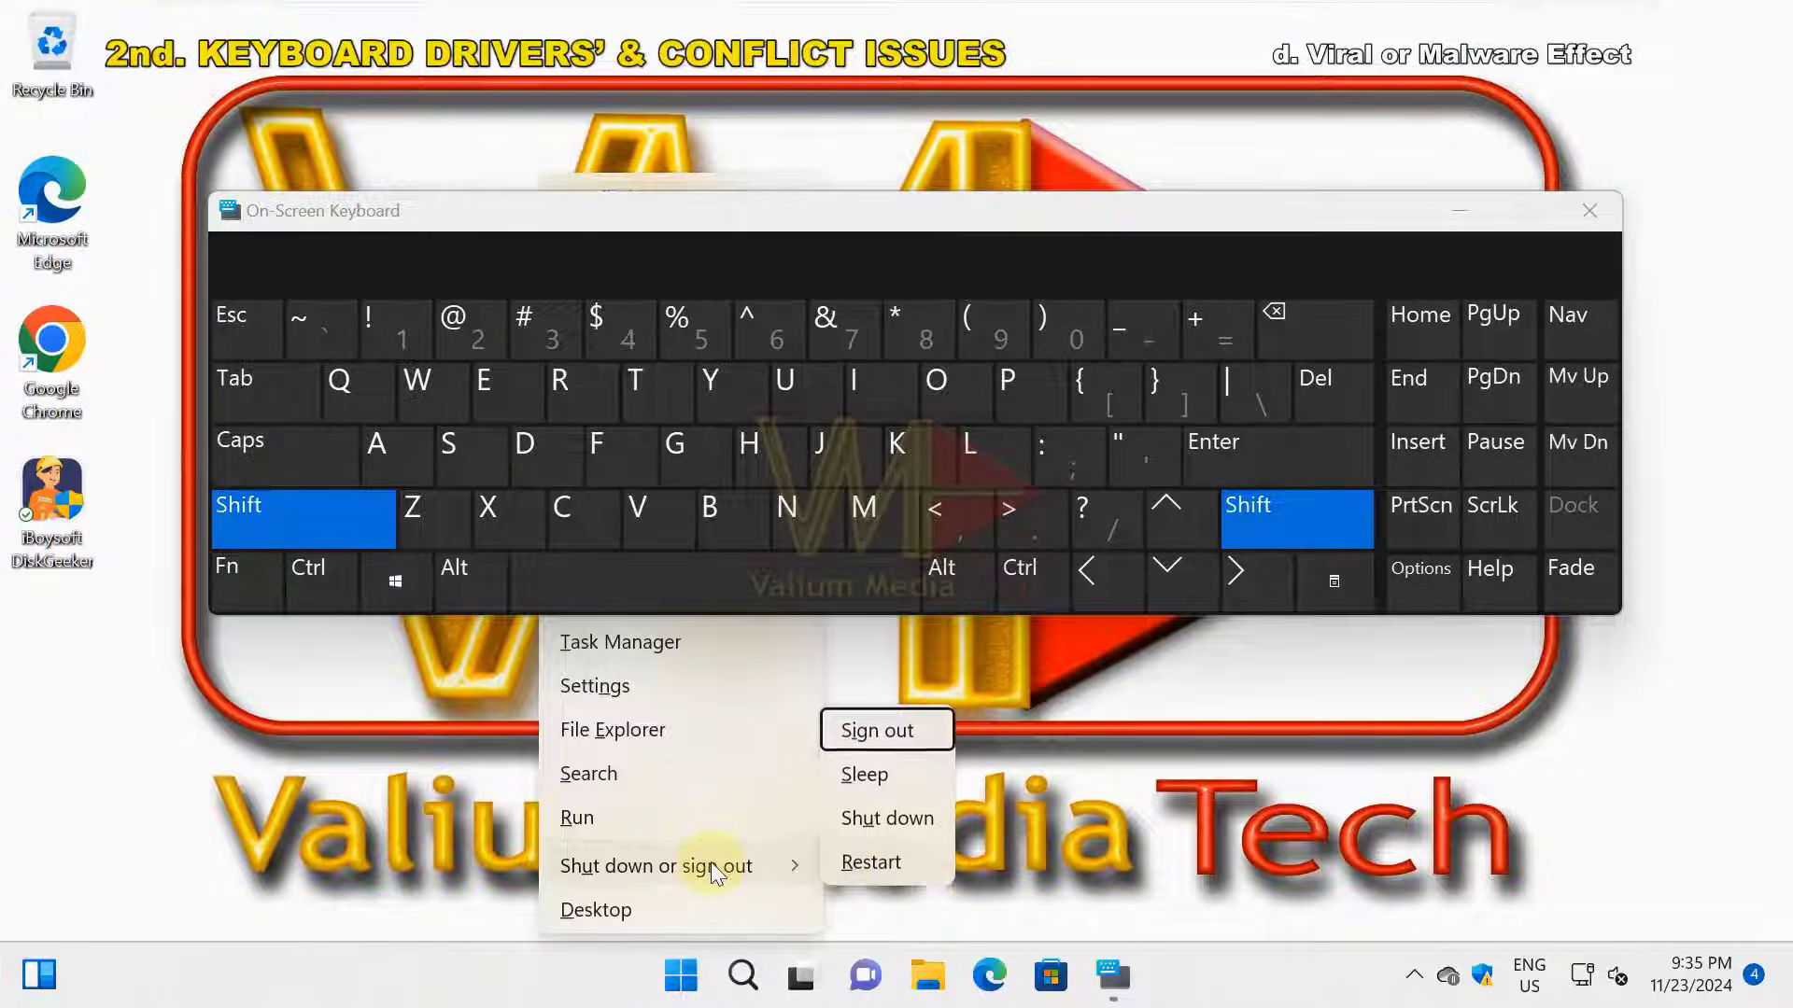
left_click(885, 863)
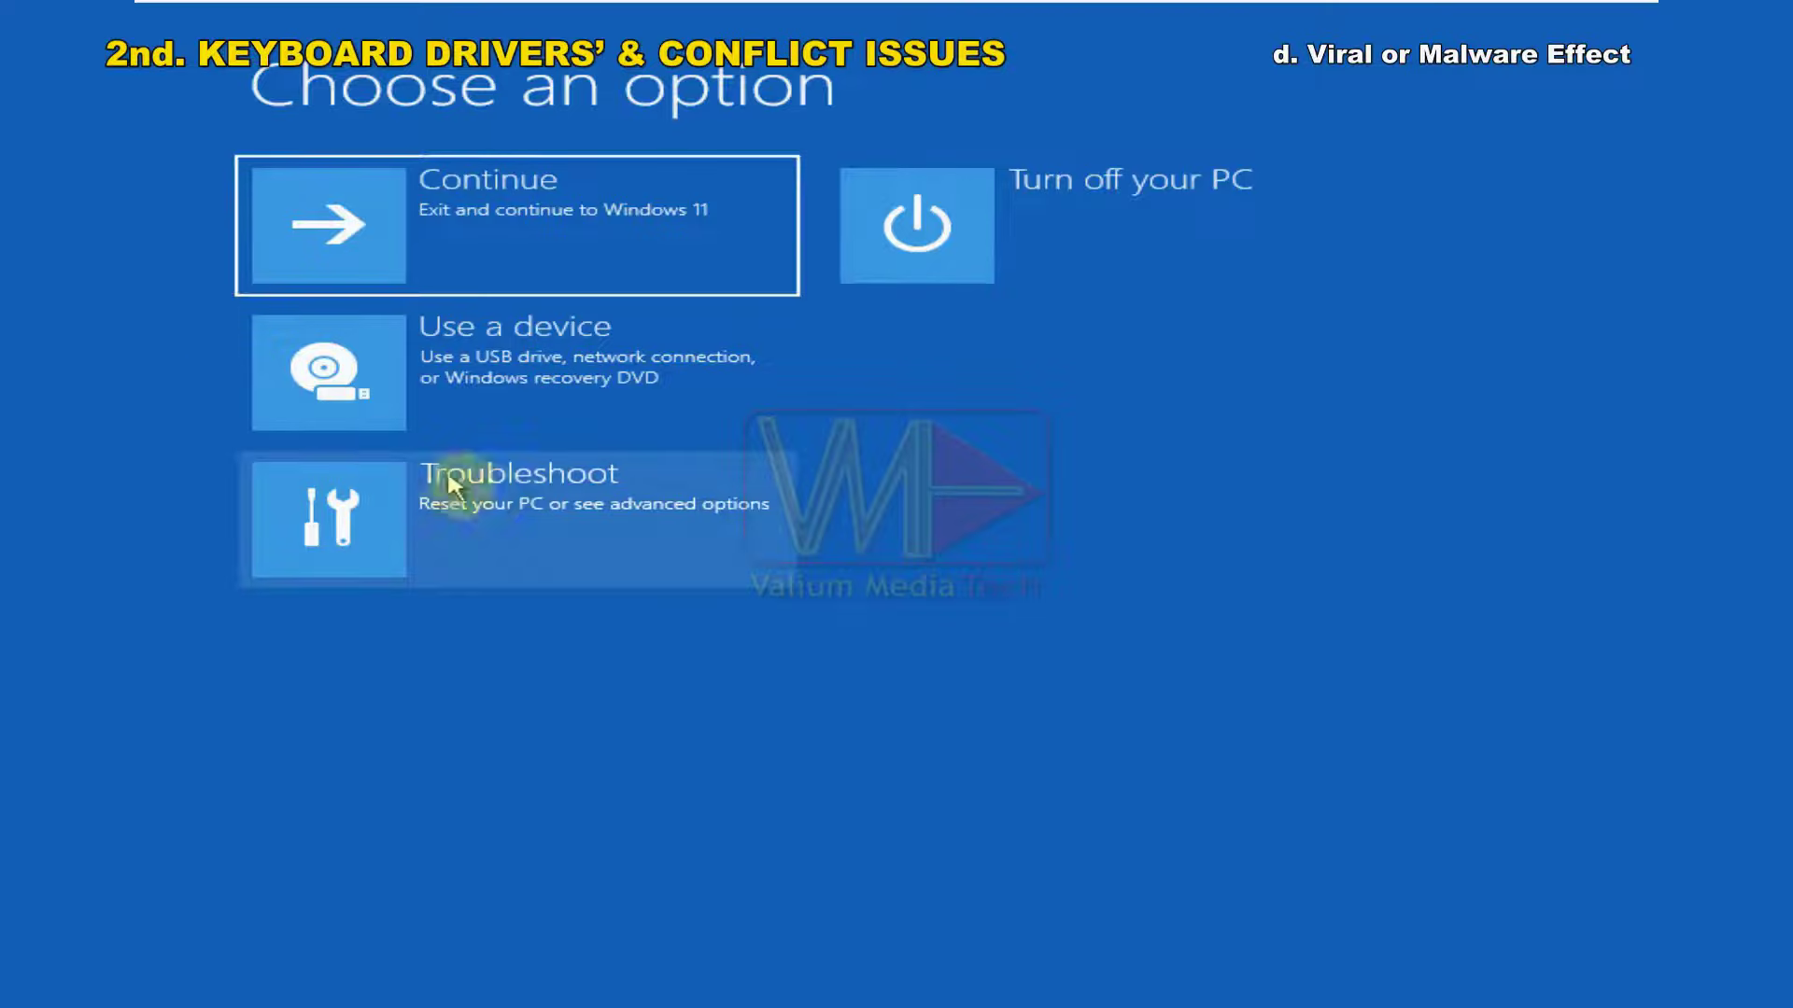
- Choose Troubleshoot > Startup Settings and press 5 for Safe Mode with Networking
left_click(487, 498)
left_click(495, 394)
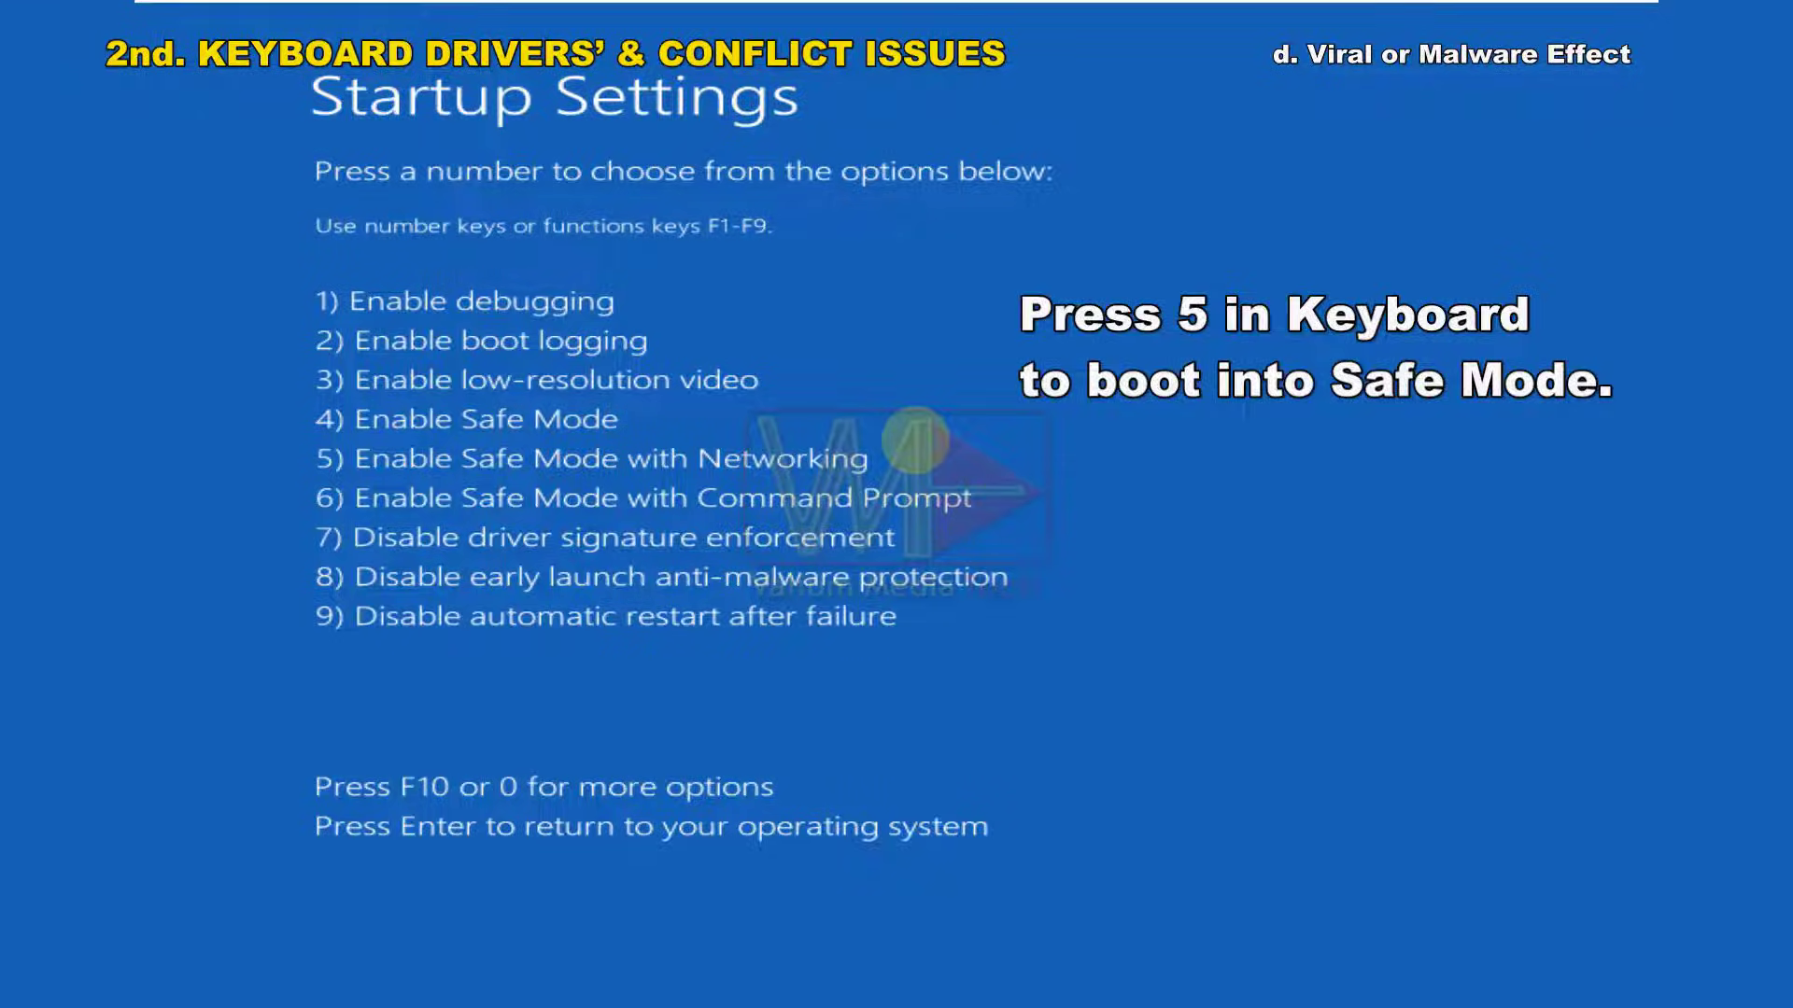
key("5")
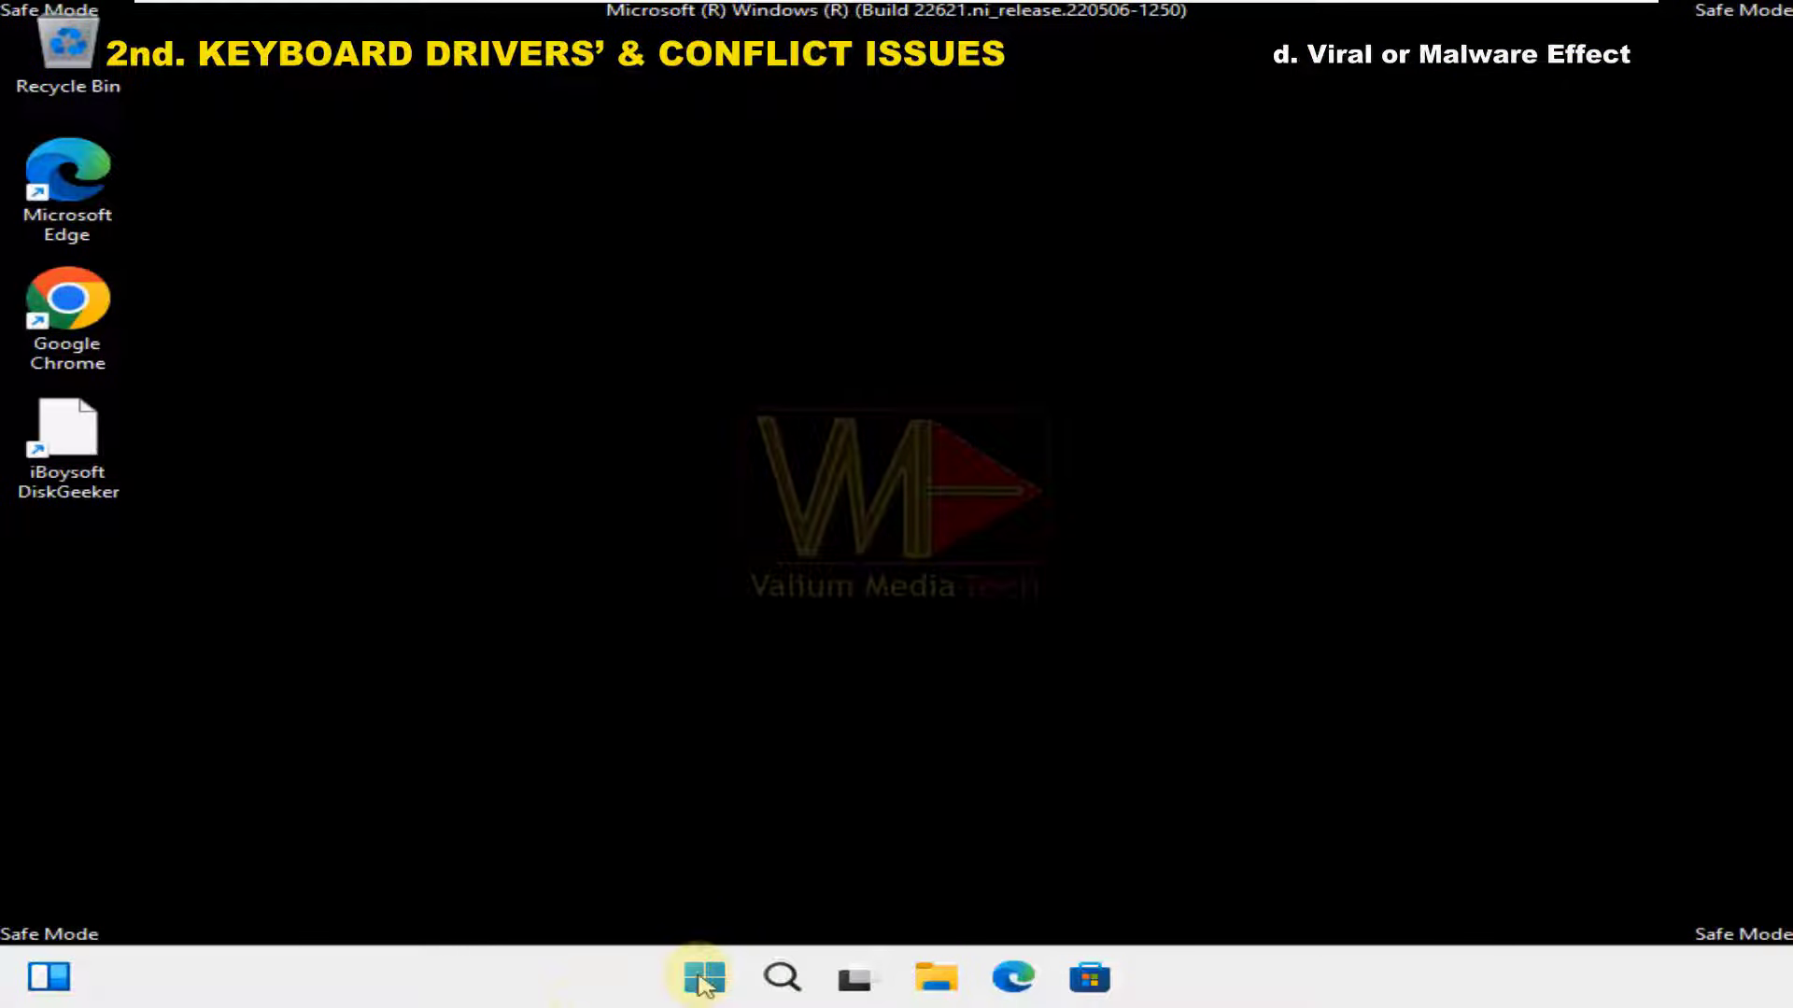
left_click(702, 979)
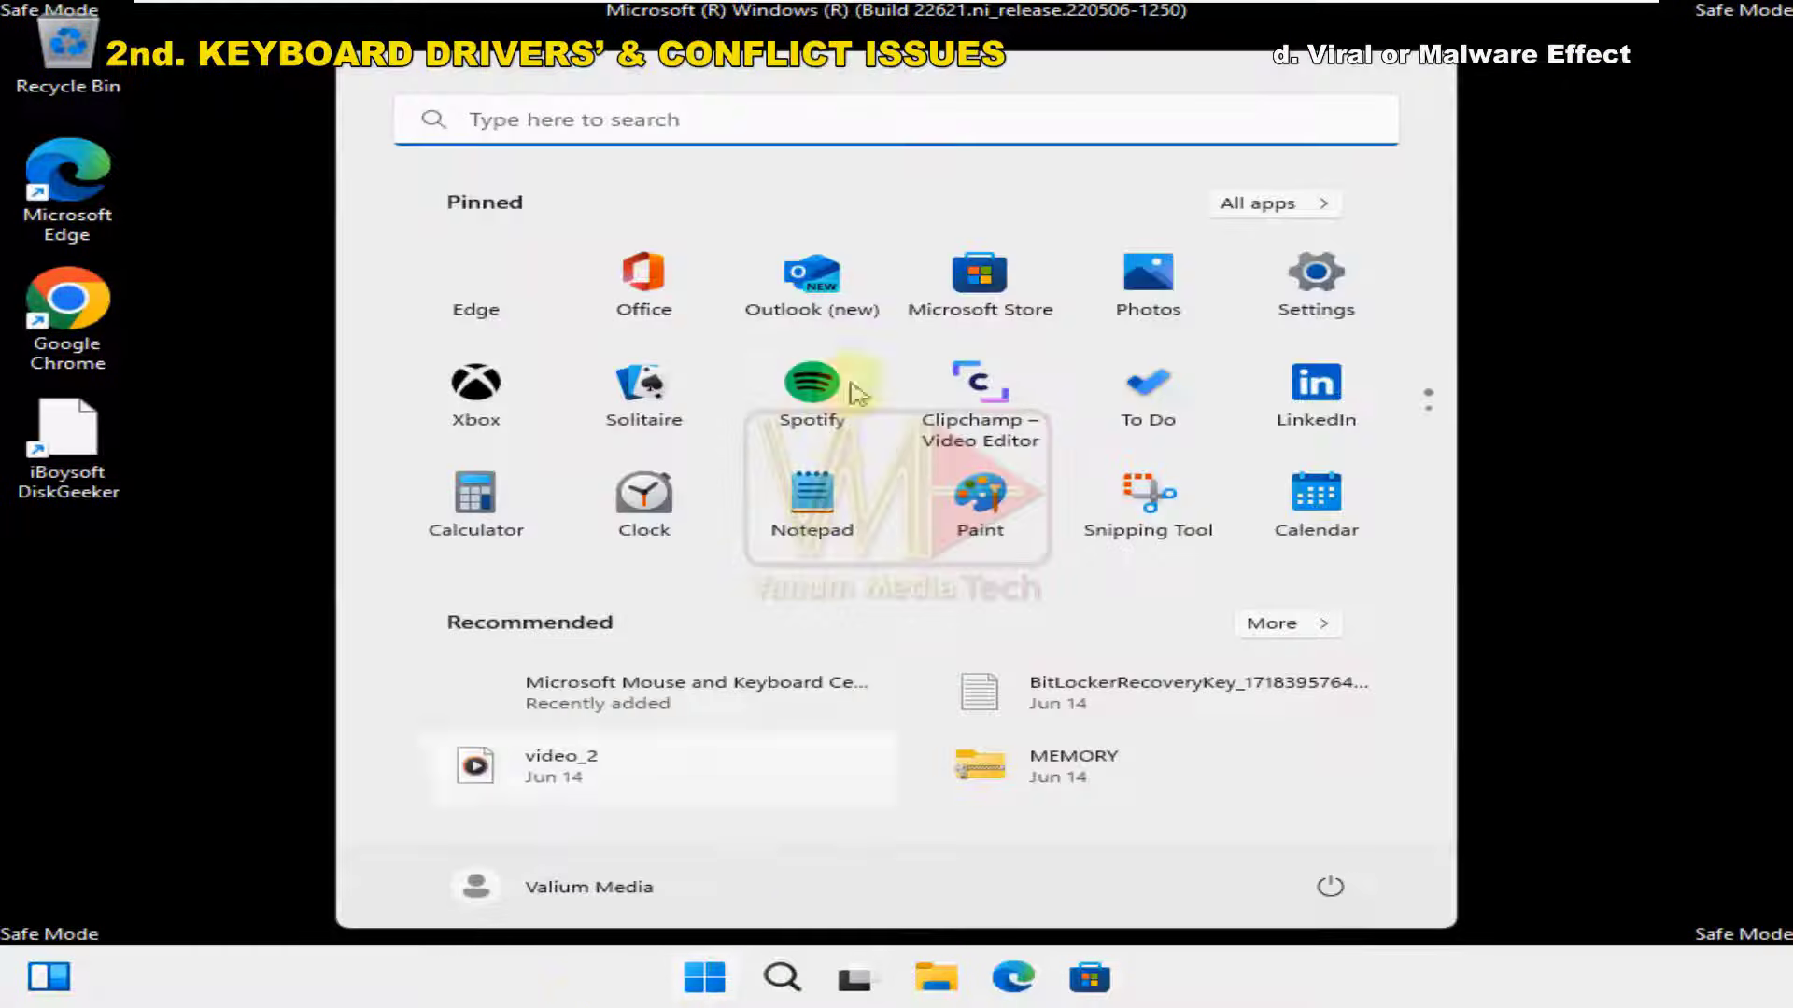
- Launch a blank Notepad document from Start to test typing in Safe Mode
left_click(817, 551)
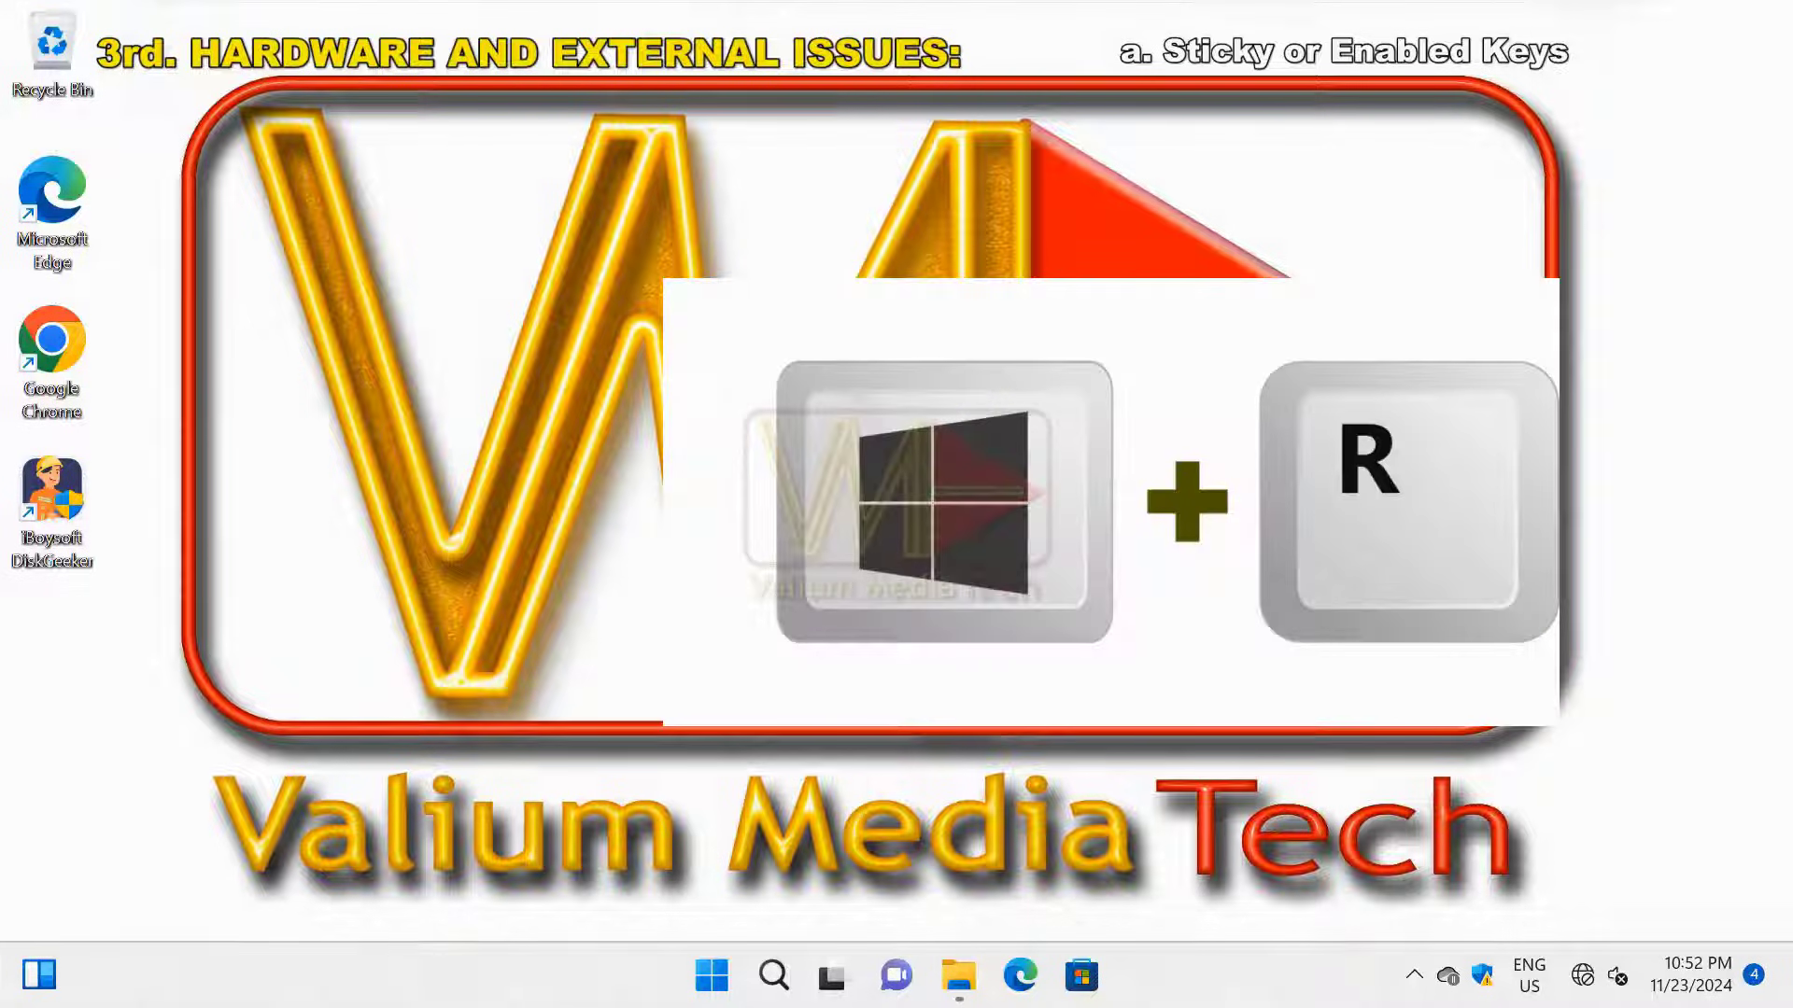
- Launch the On-Screen Keyboard with the OSK run command
key("super+r")
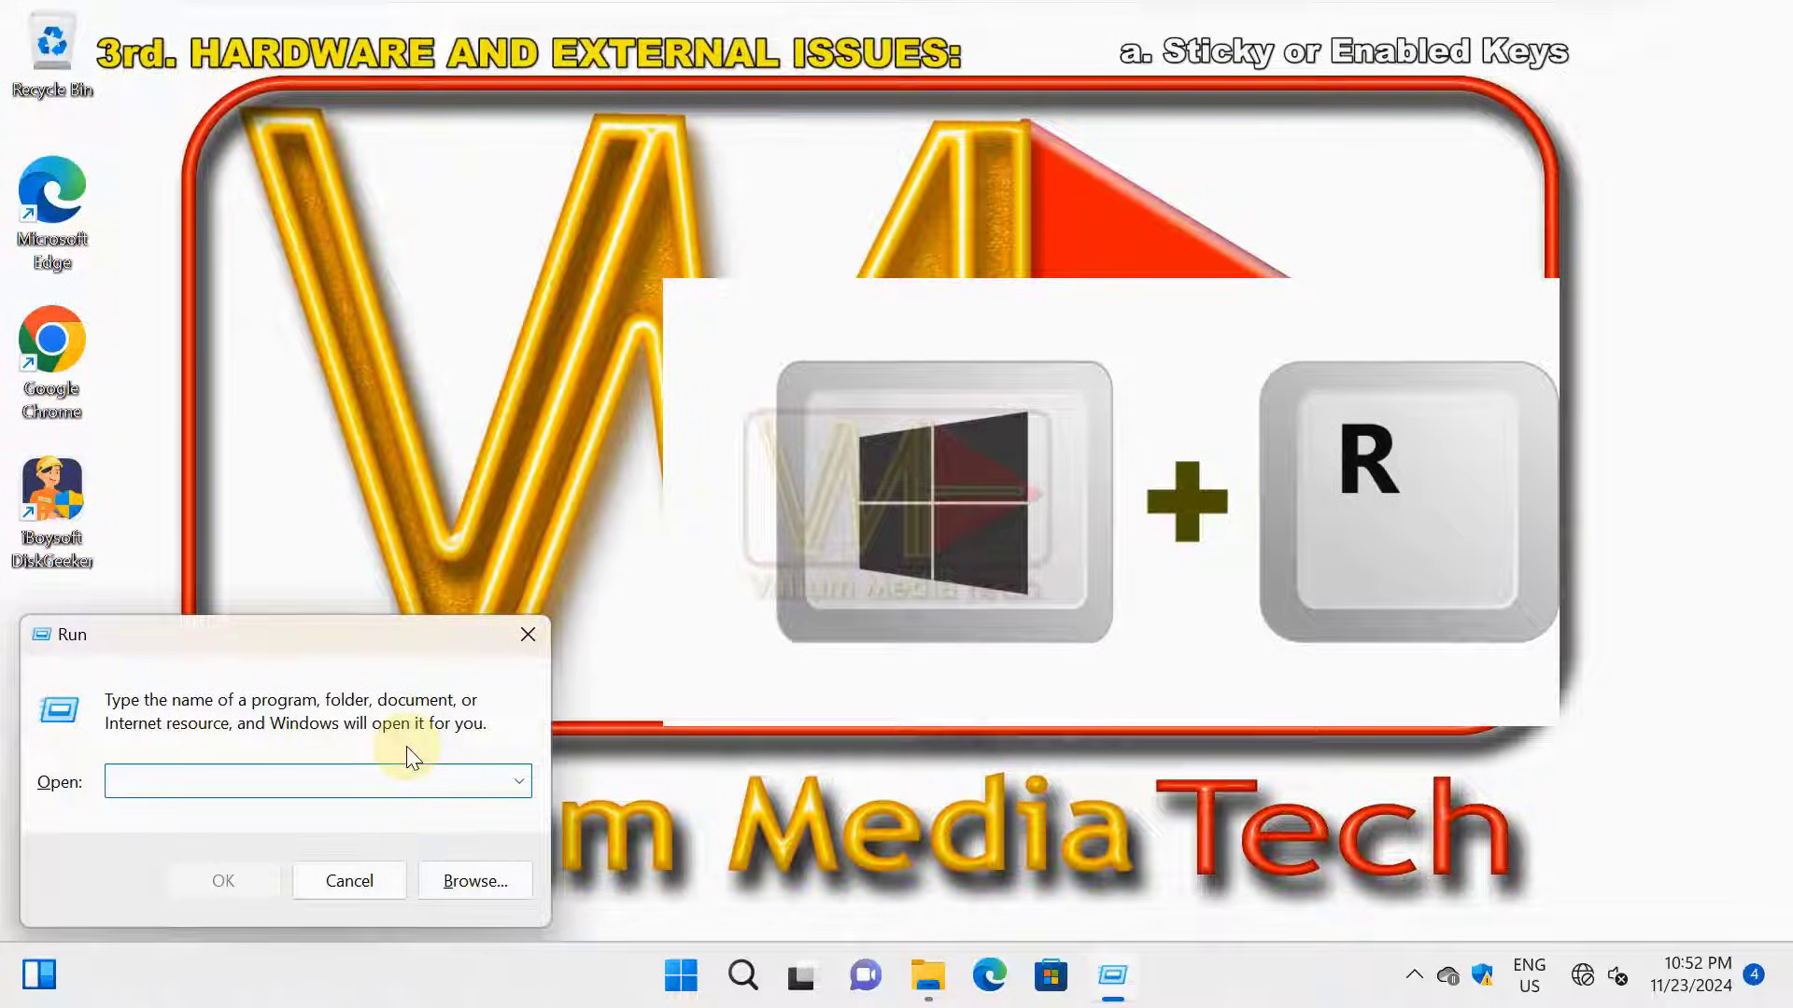
type("OSK")
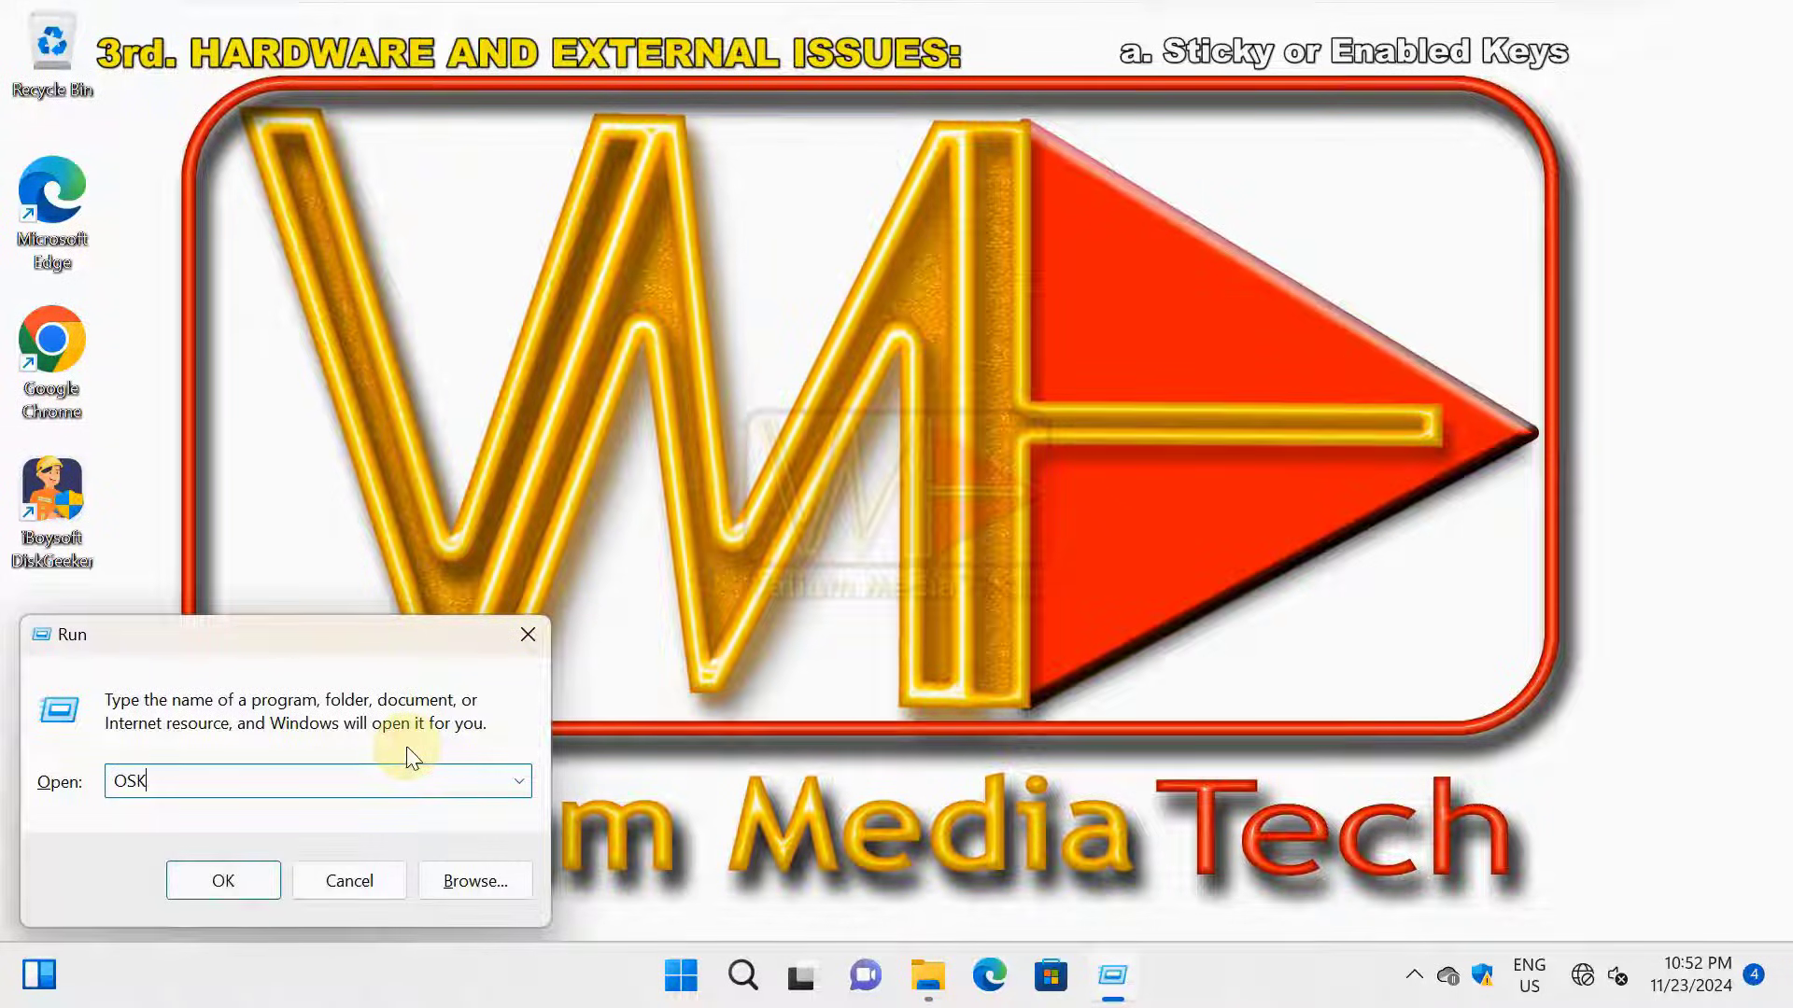
left_click(218, 877)
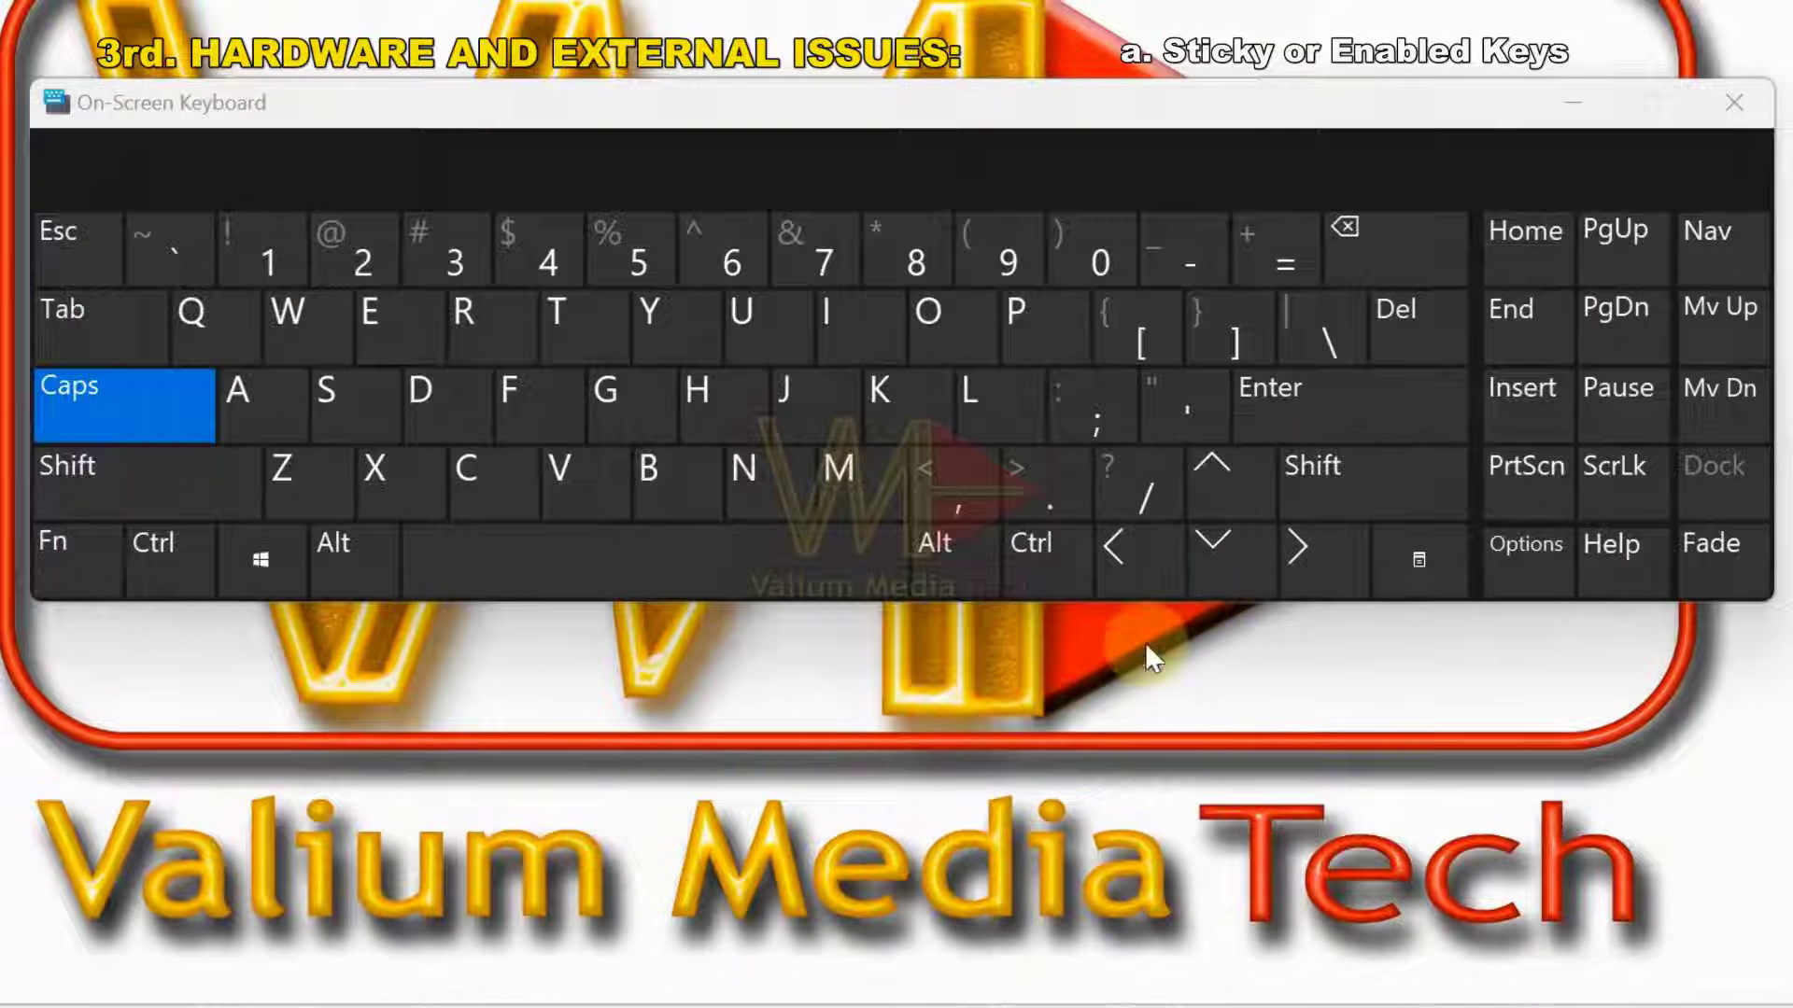
- Turn on the numeric key pad in Options, then toggle Num Lock off and back on
left_click(1525, 547)
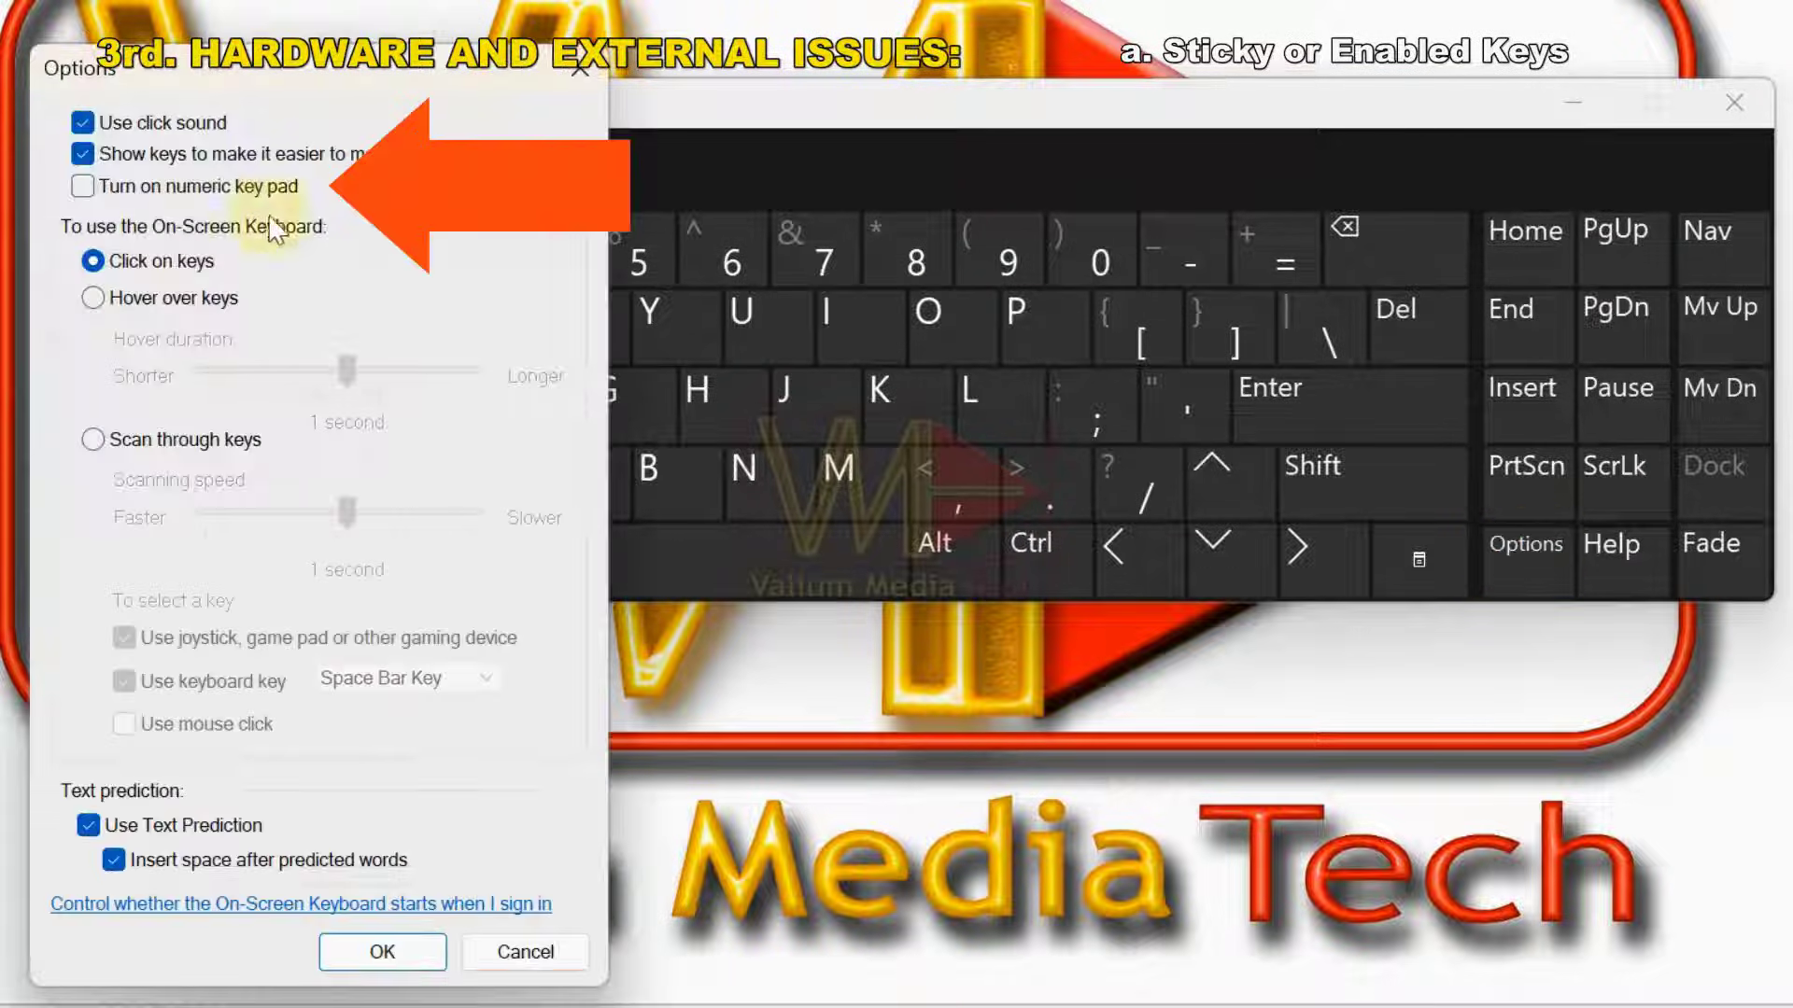
left_click(83, 186)
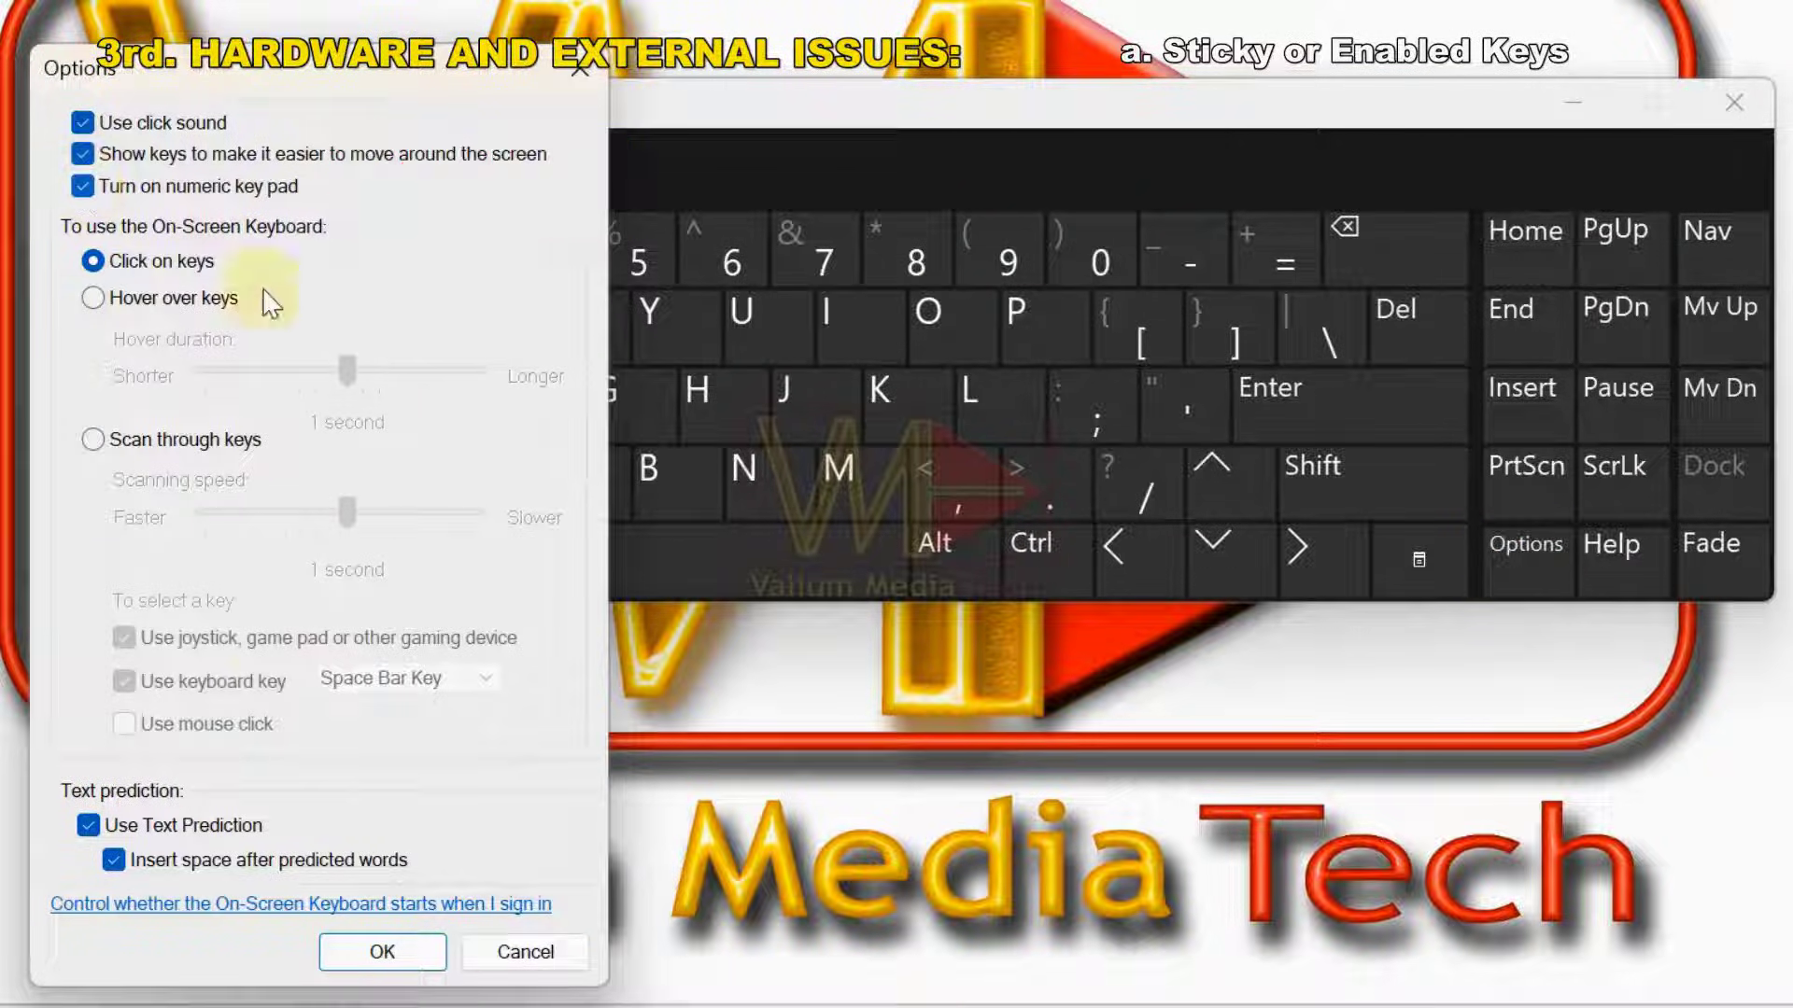
left_click(381, 951)
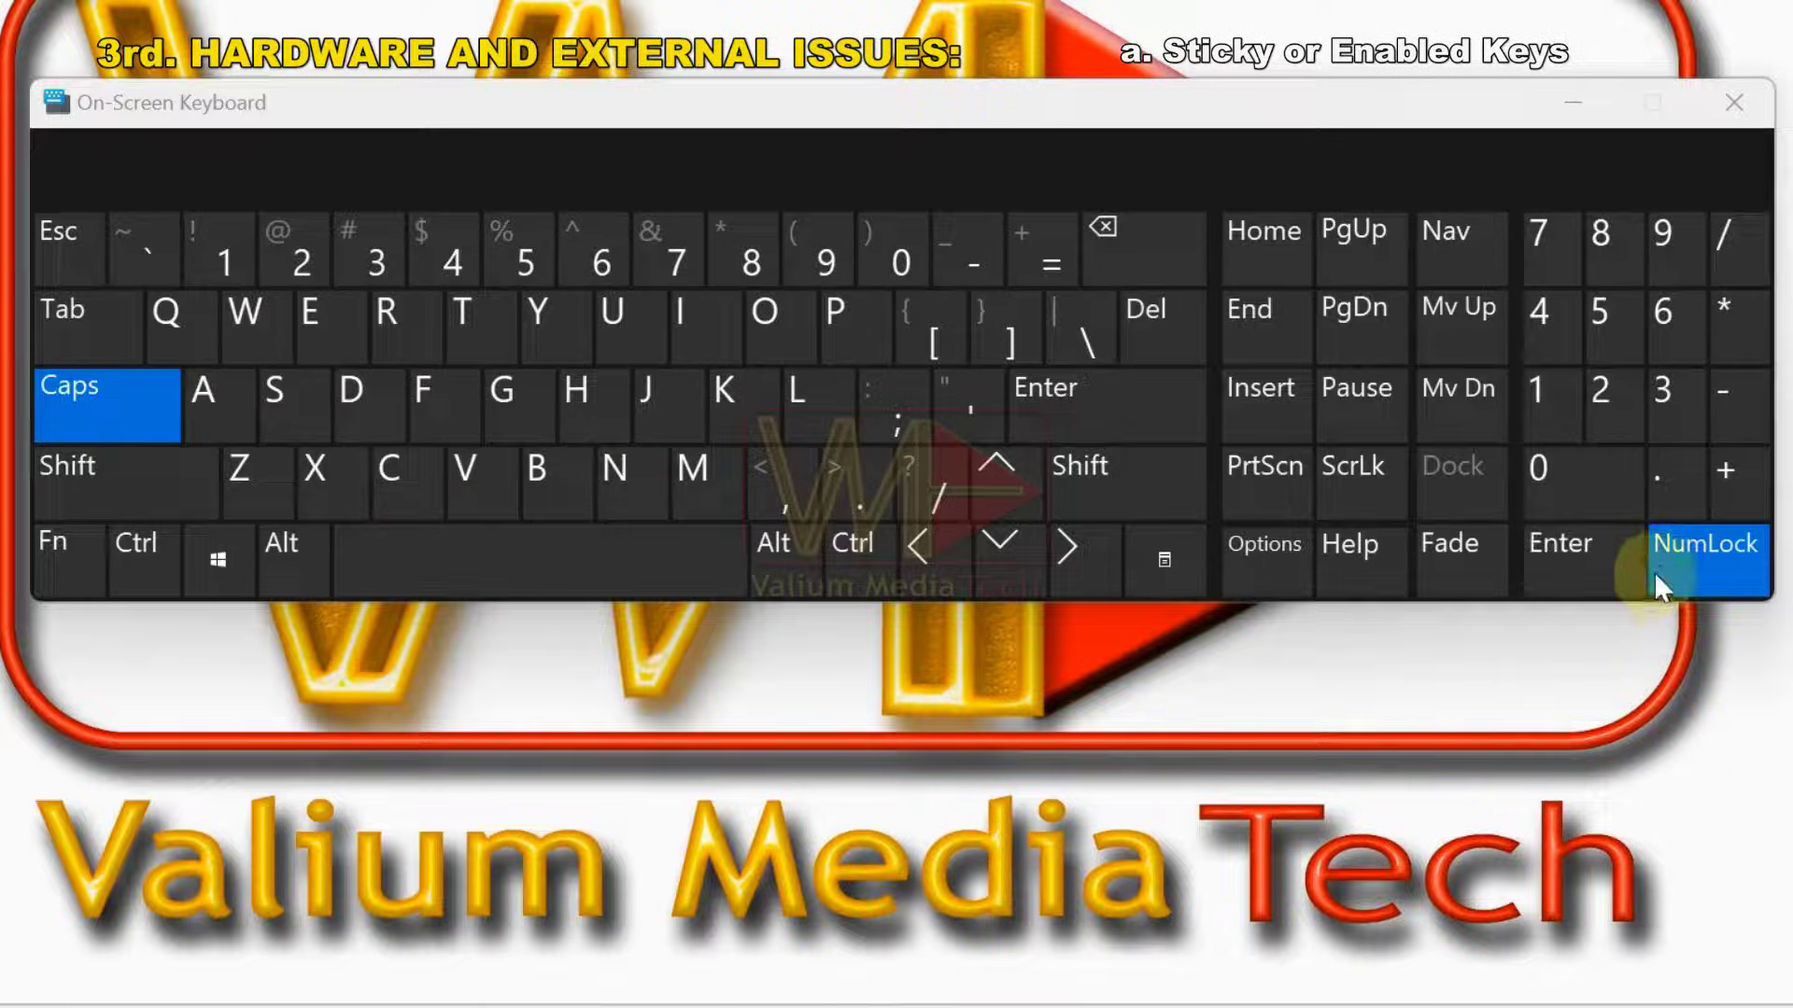
left_click(1657, 571)
left_click(1676, 560)
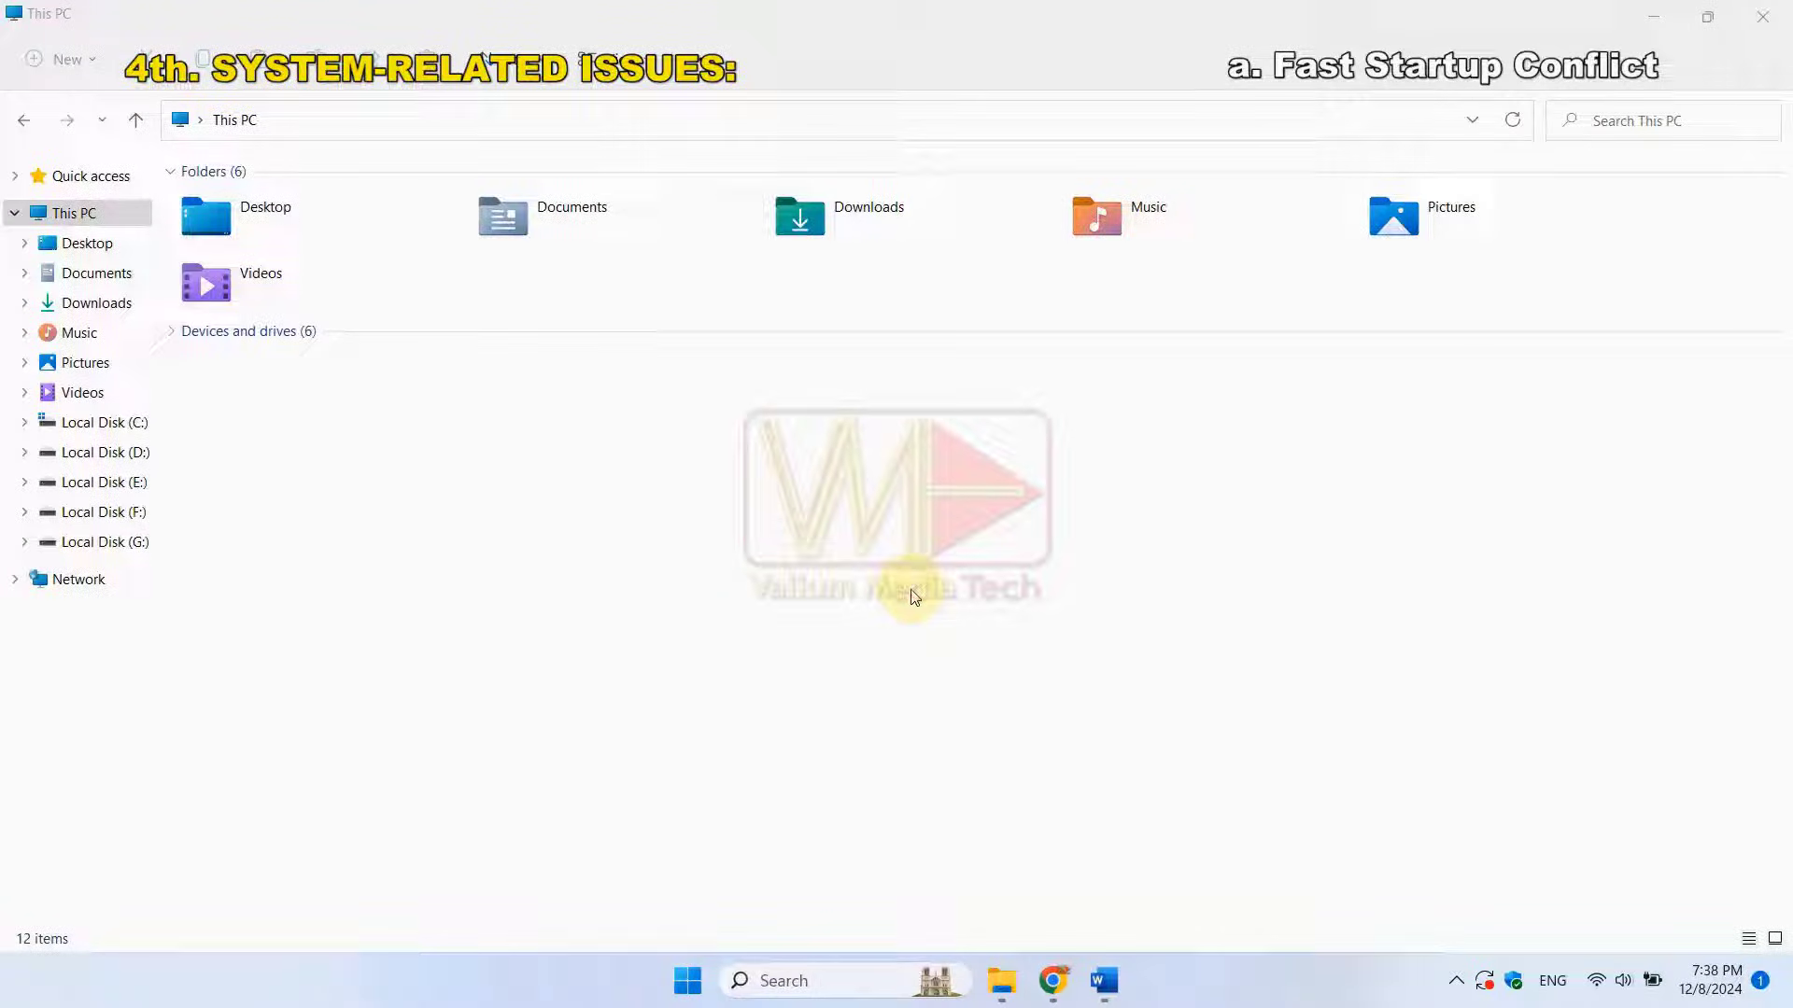
- Uncheck Turn on fast startup in Power Options (powercfg.cpl) and save the change
left_click(912, 592)
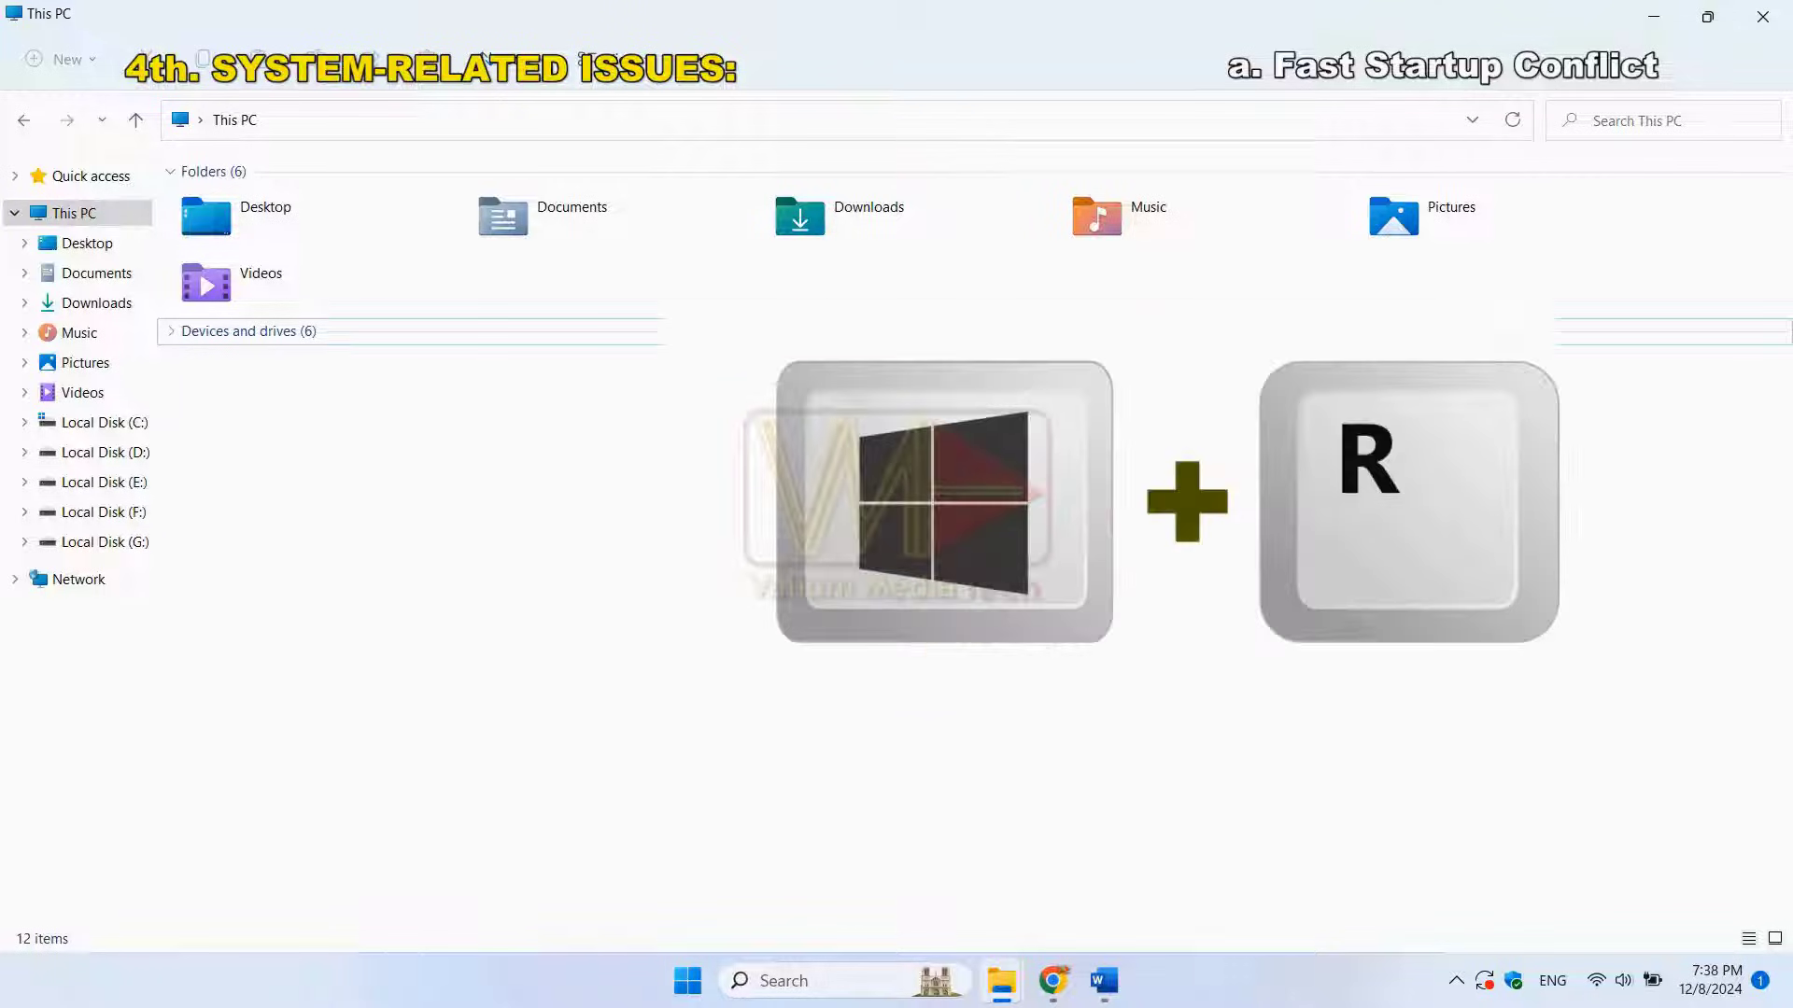
key("super+r")
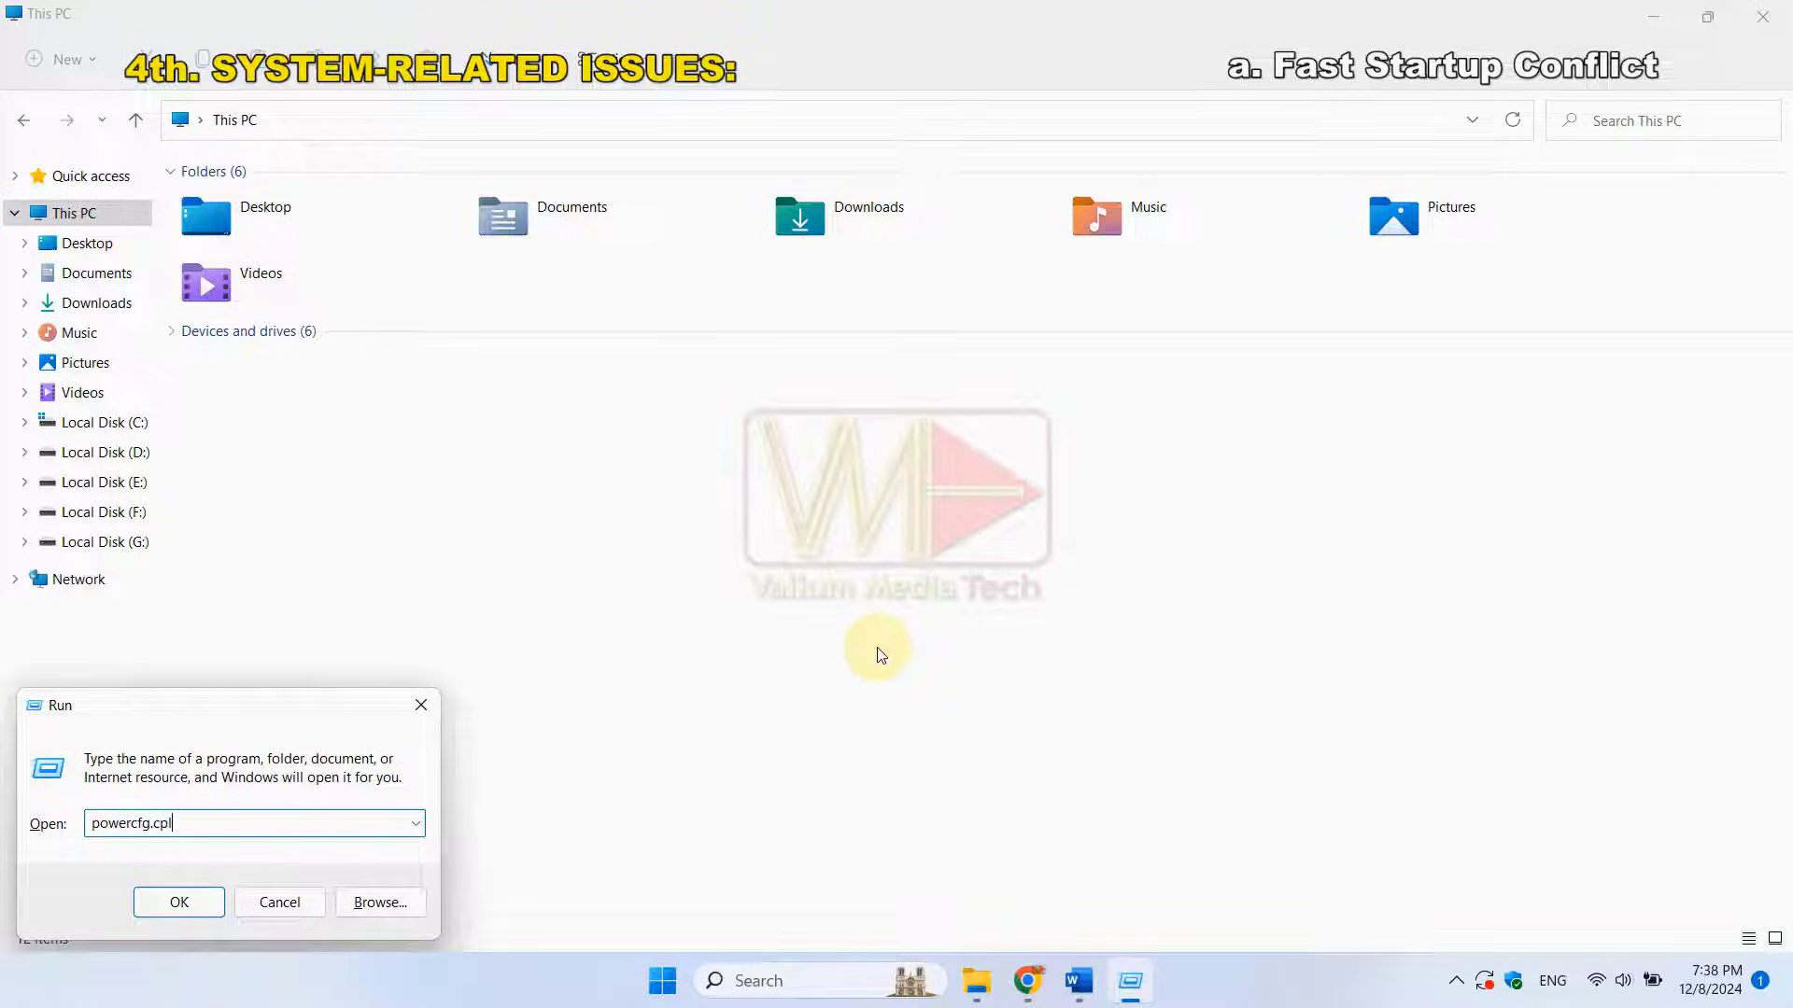
key("Return")
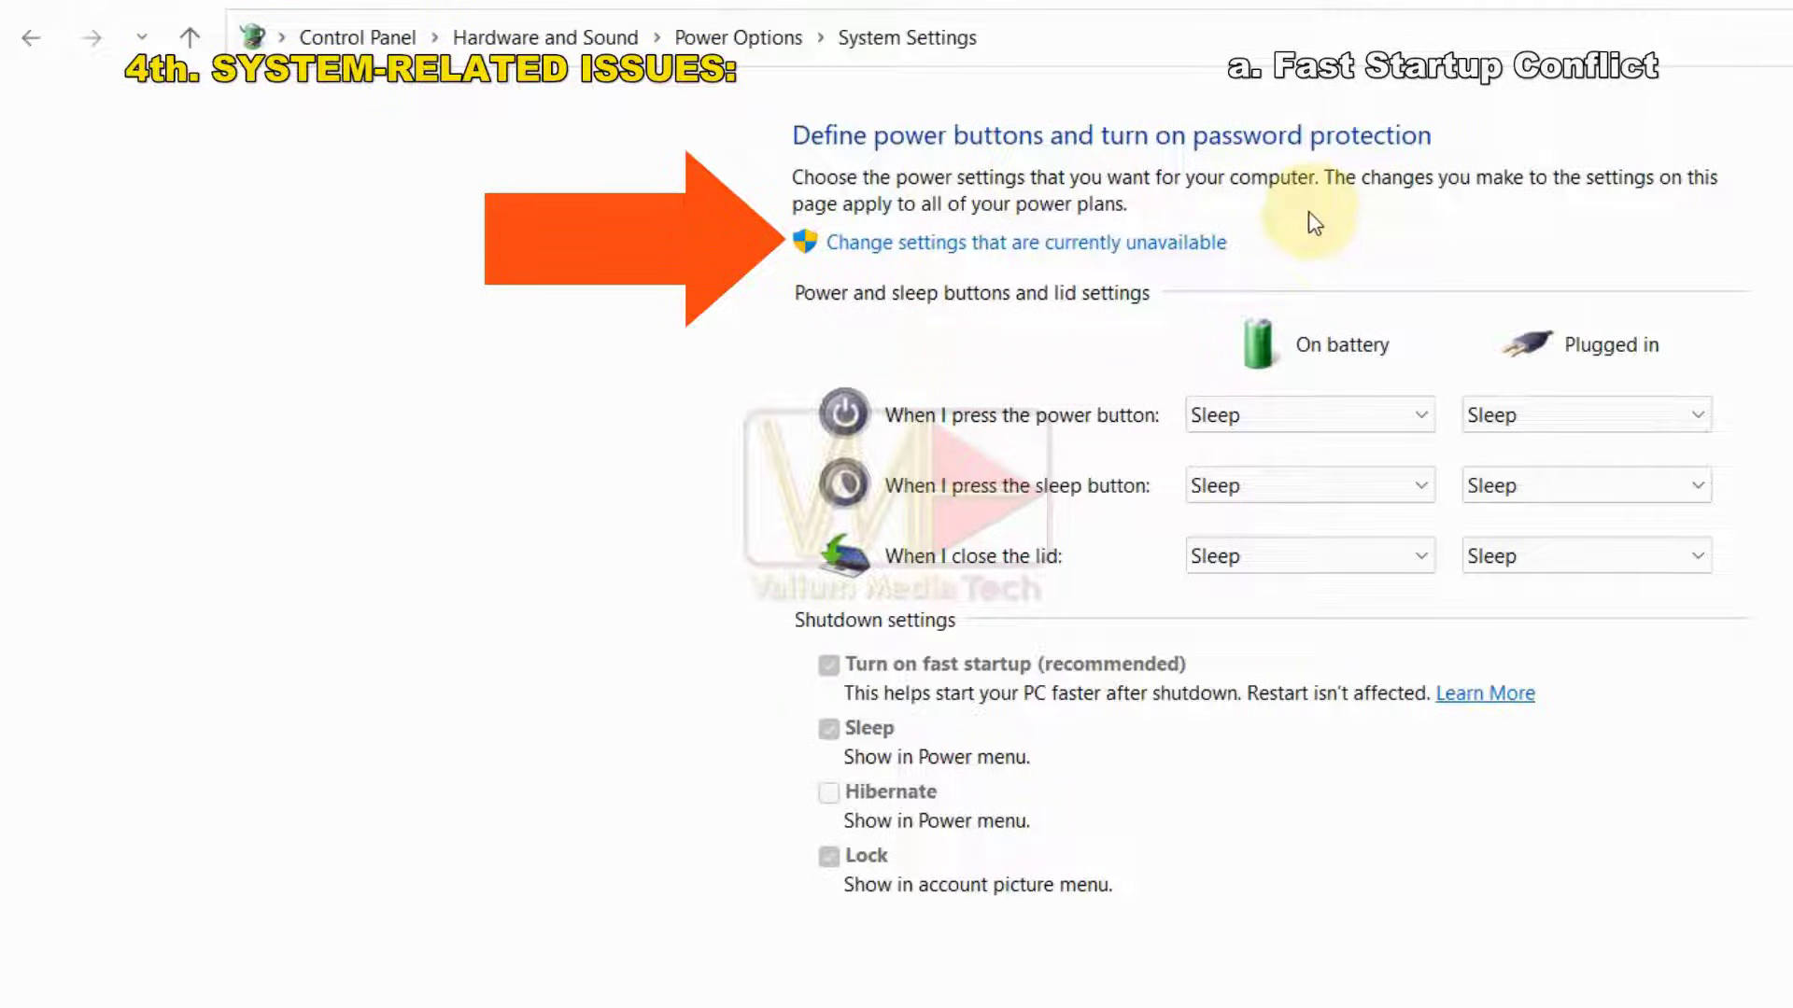
left_click(1167, 242)
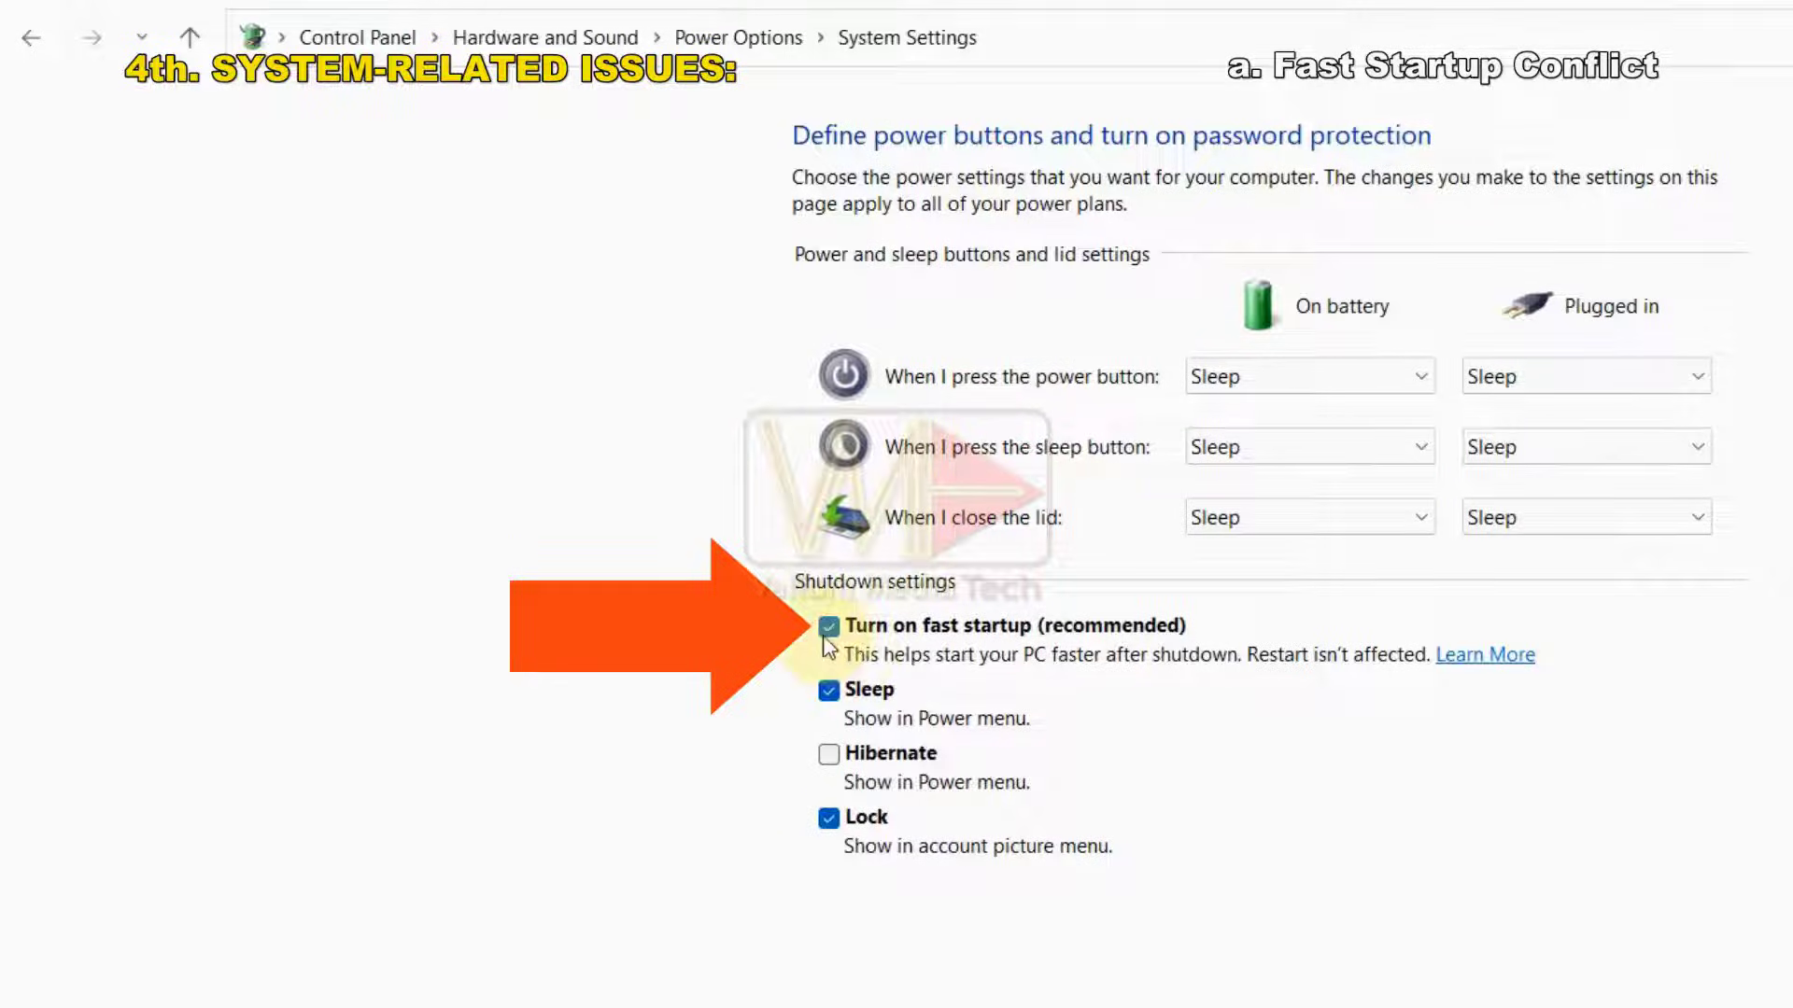
left_click(828, 626)
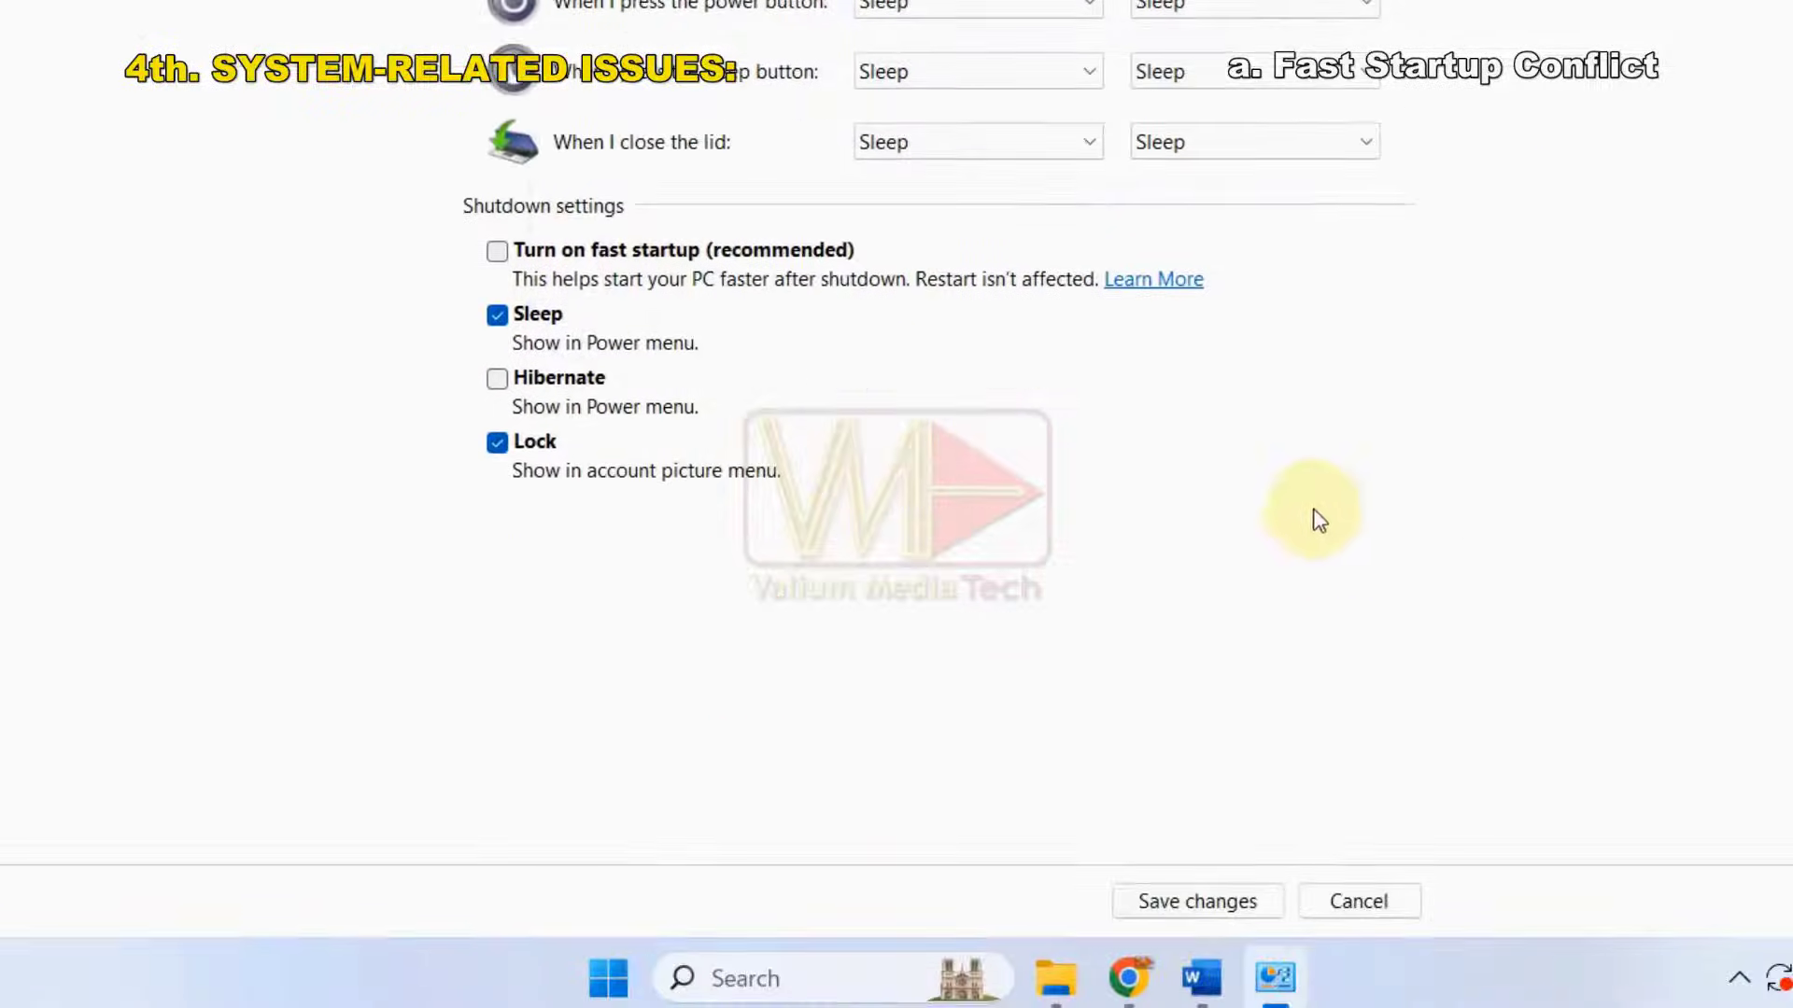
left_click(1156, 898)
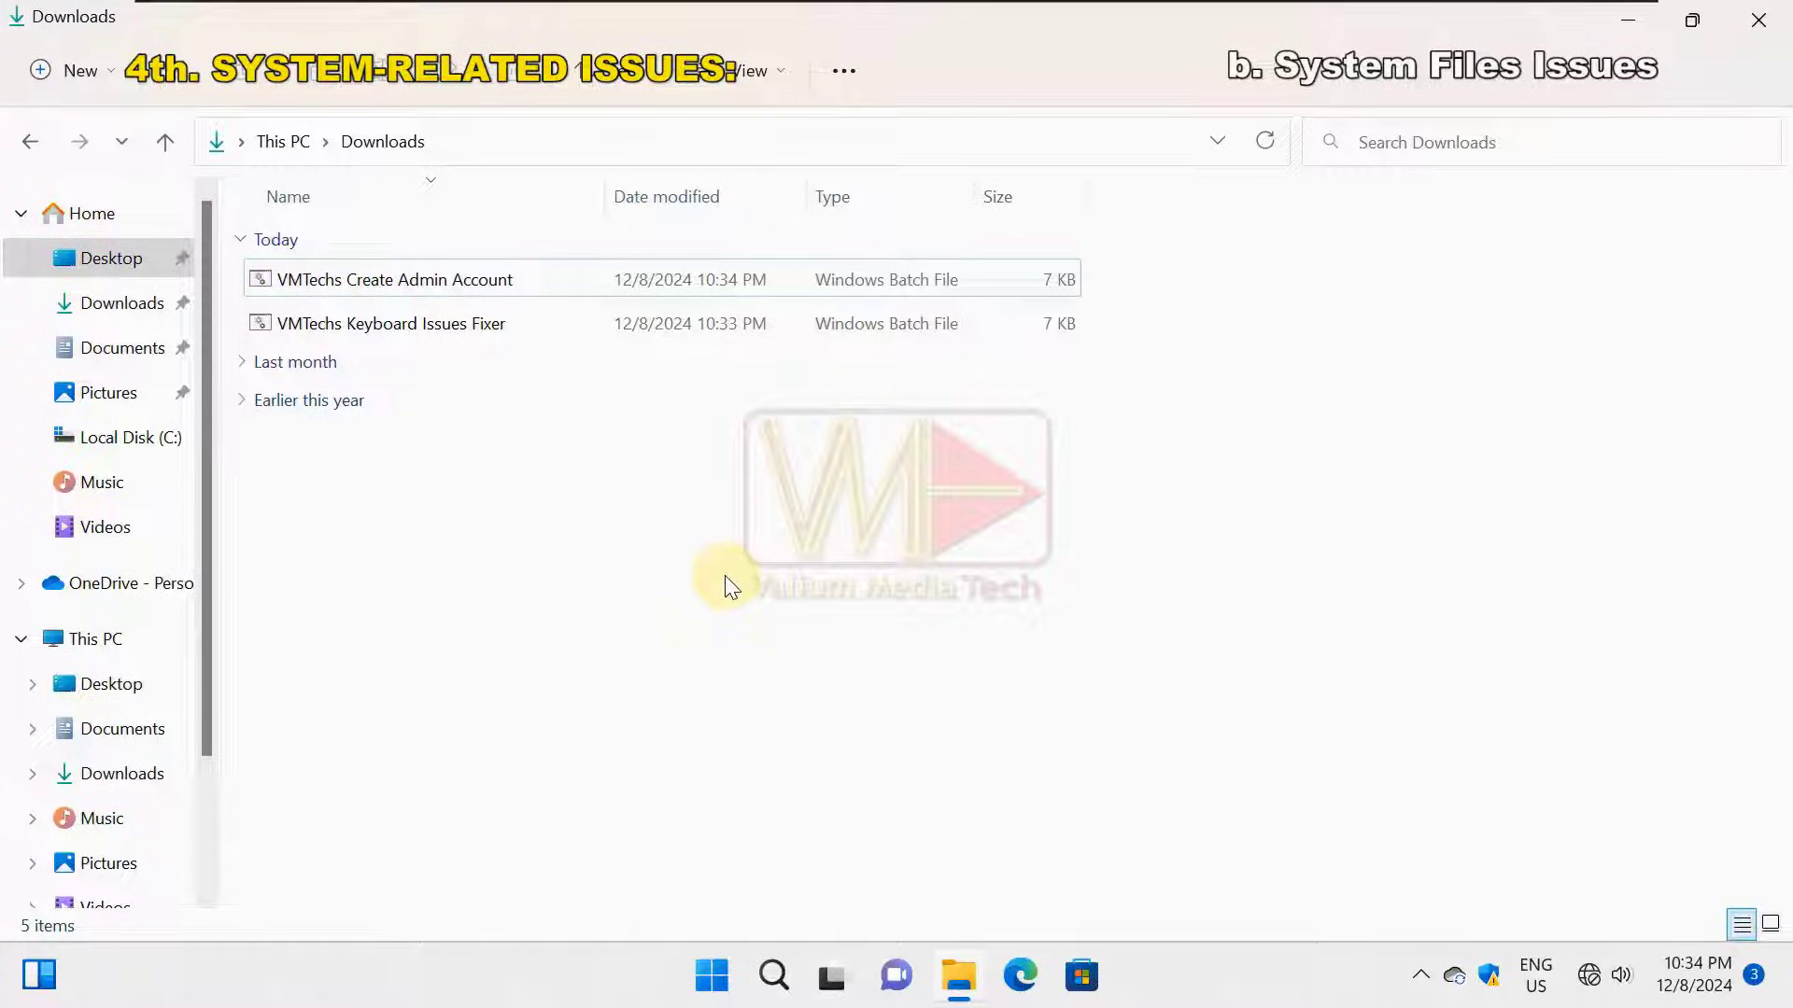
- Run the Keyboard Issues Fixer as administrator and try options 1 (DISM), 2 (SFC) and 4 (both)
double_click(461, 315)
left_click(784, 703)
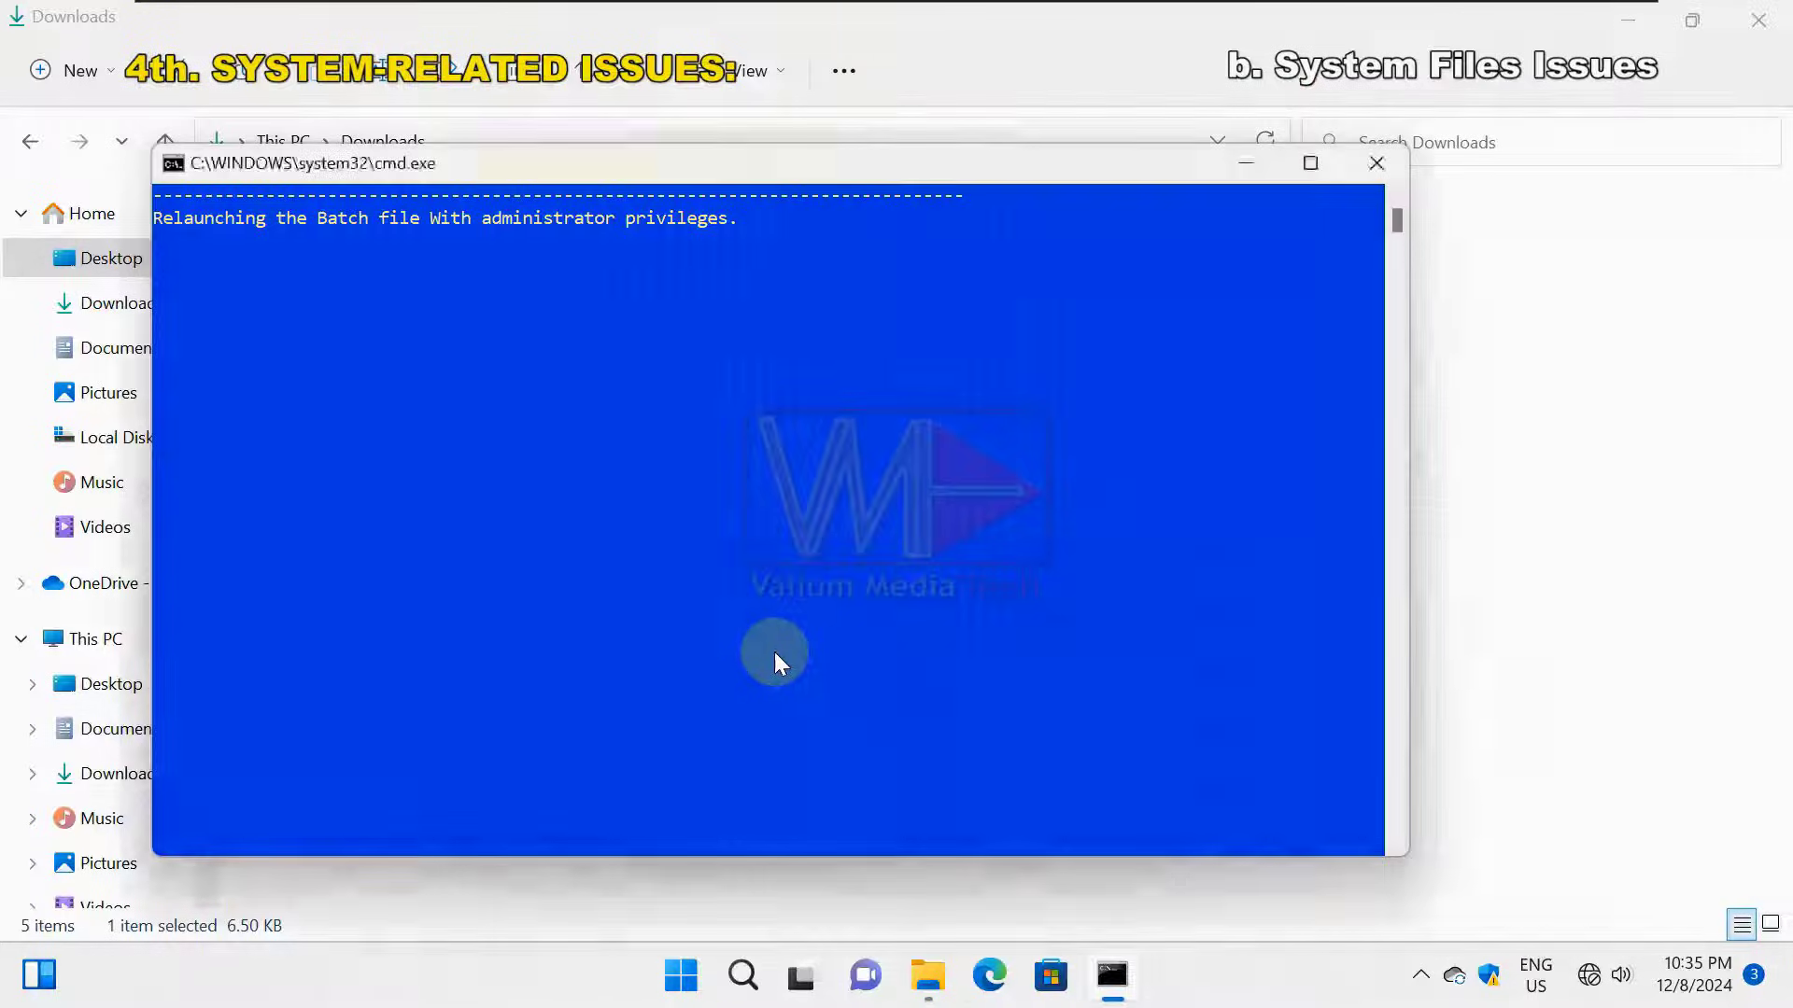
type("1")
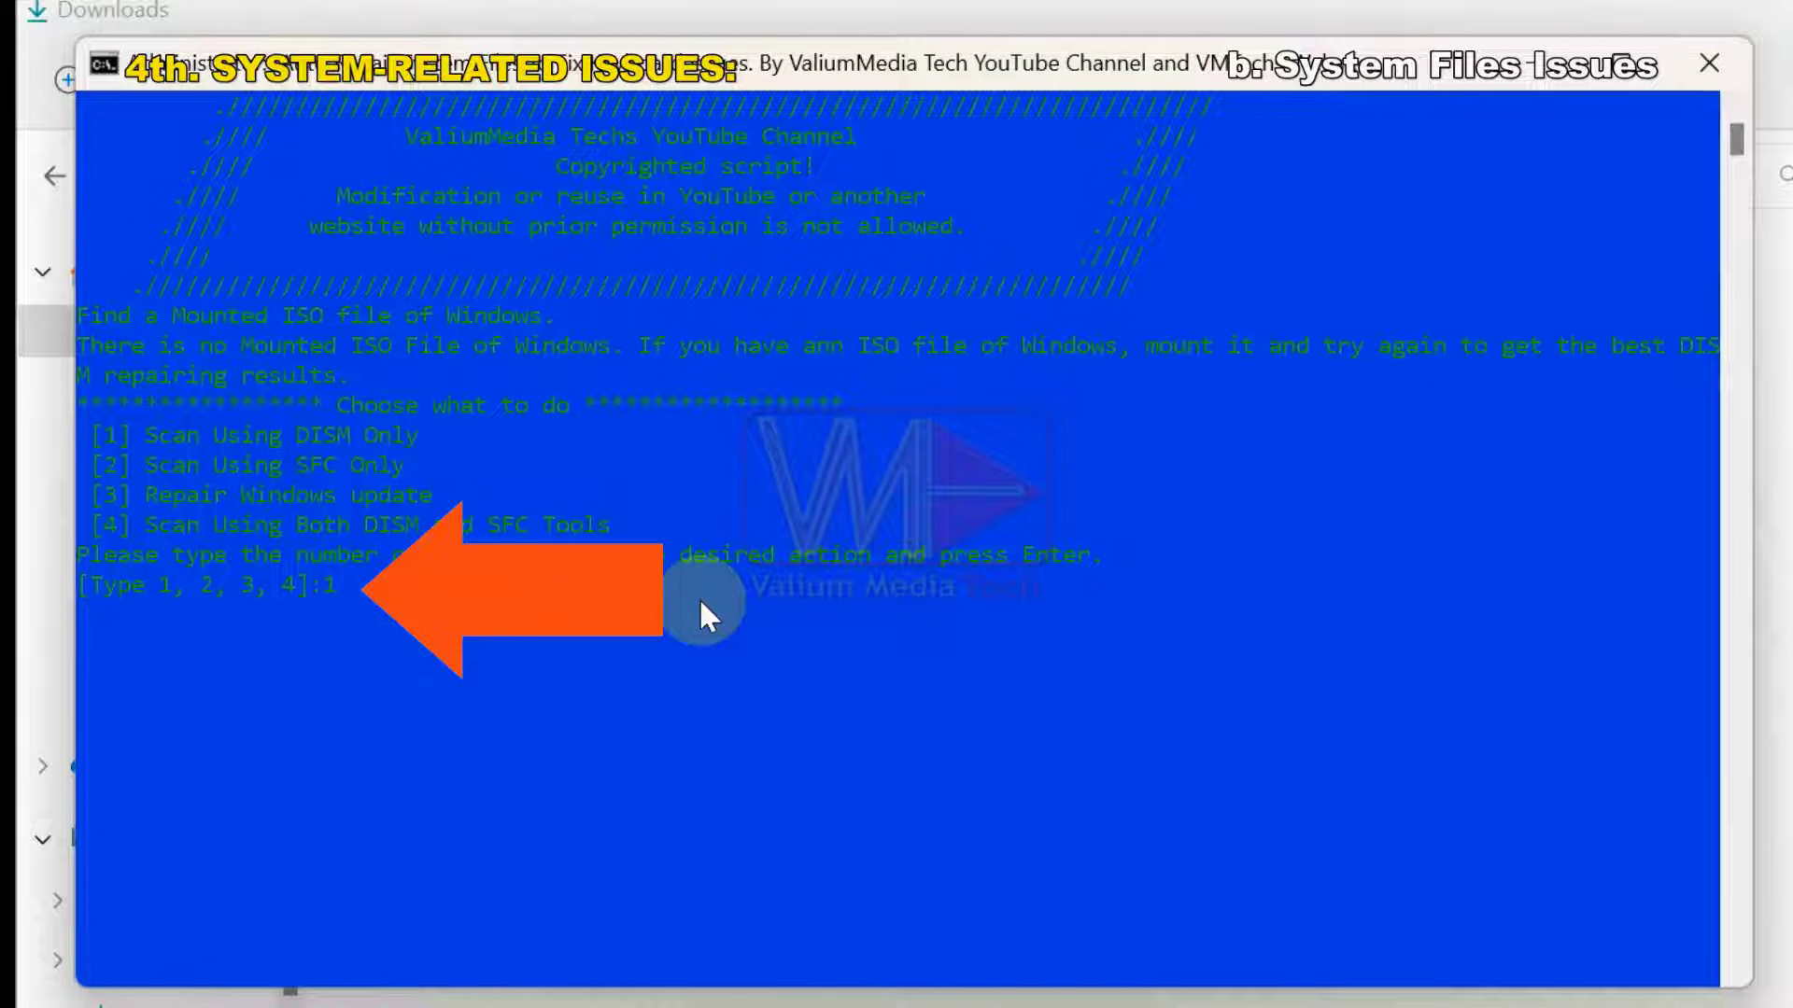
key("Return")
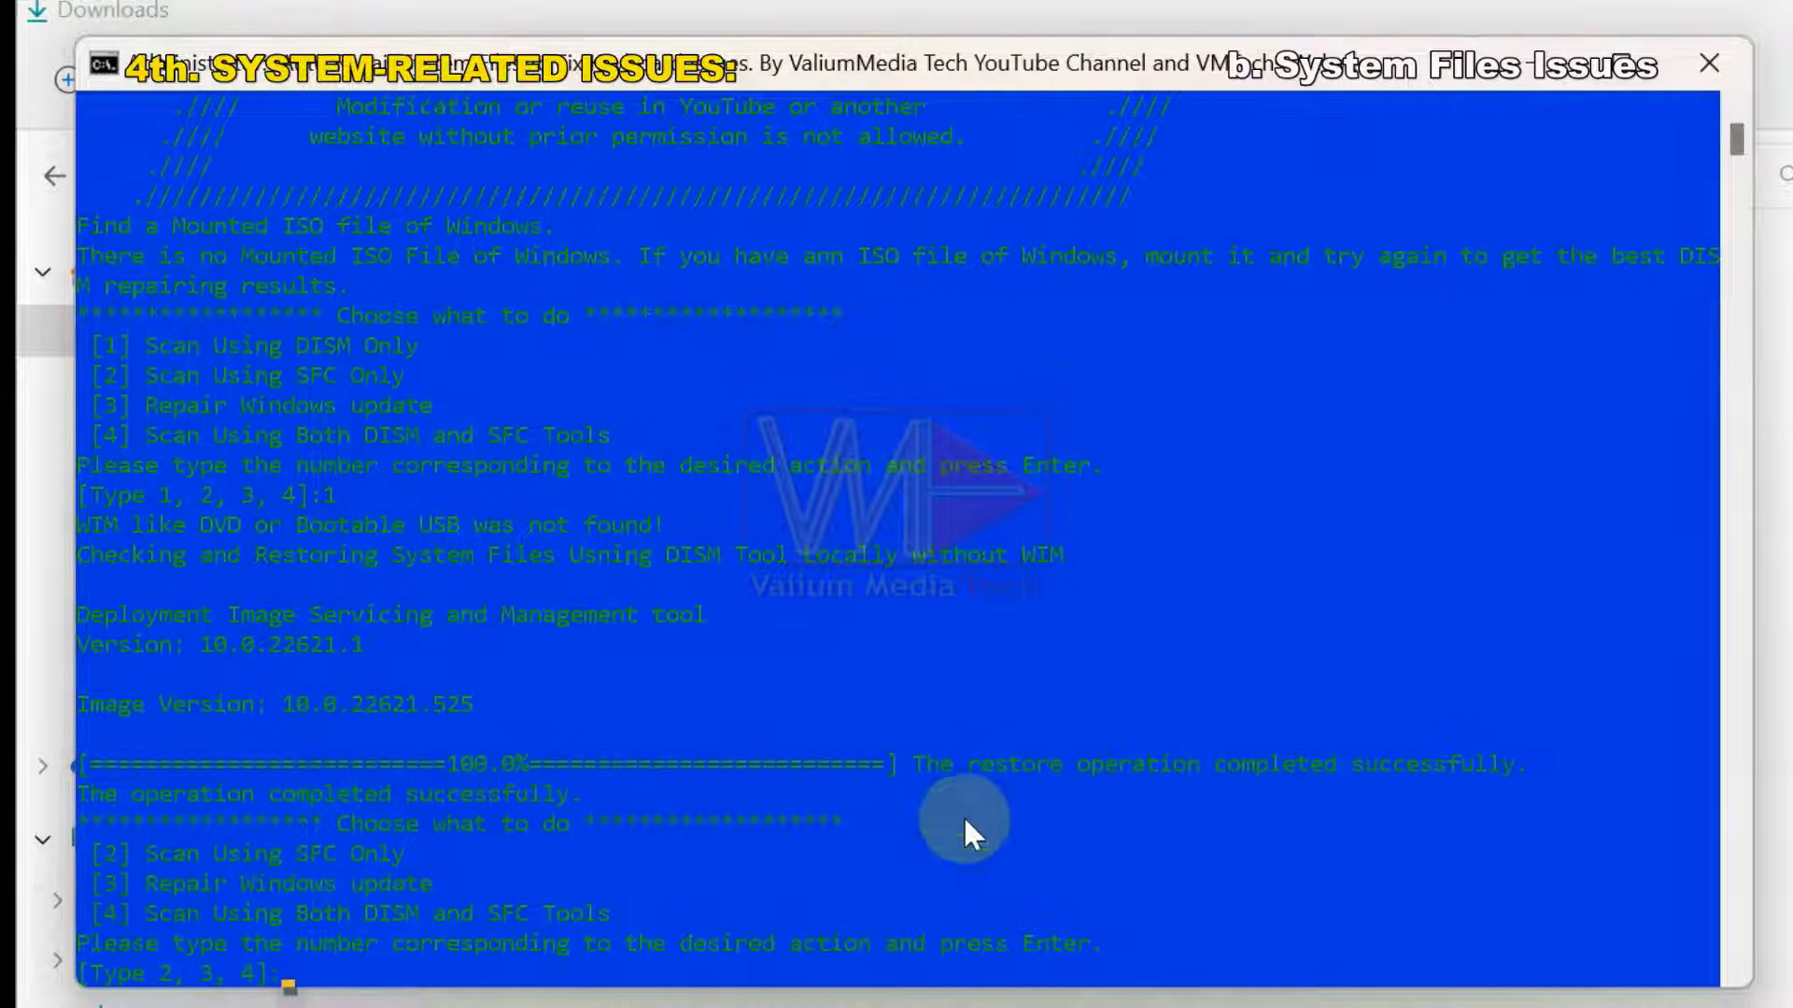
type("2")
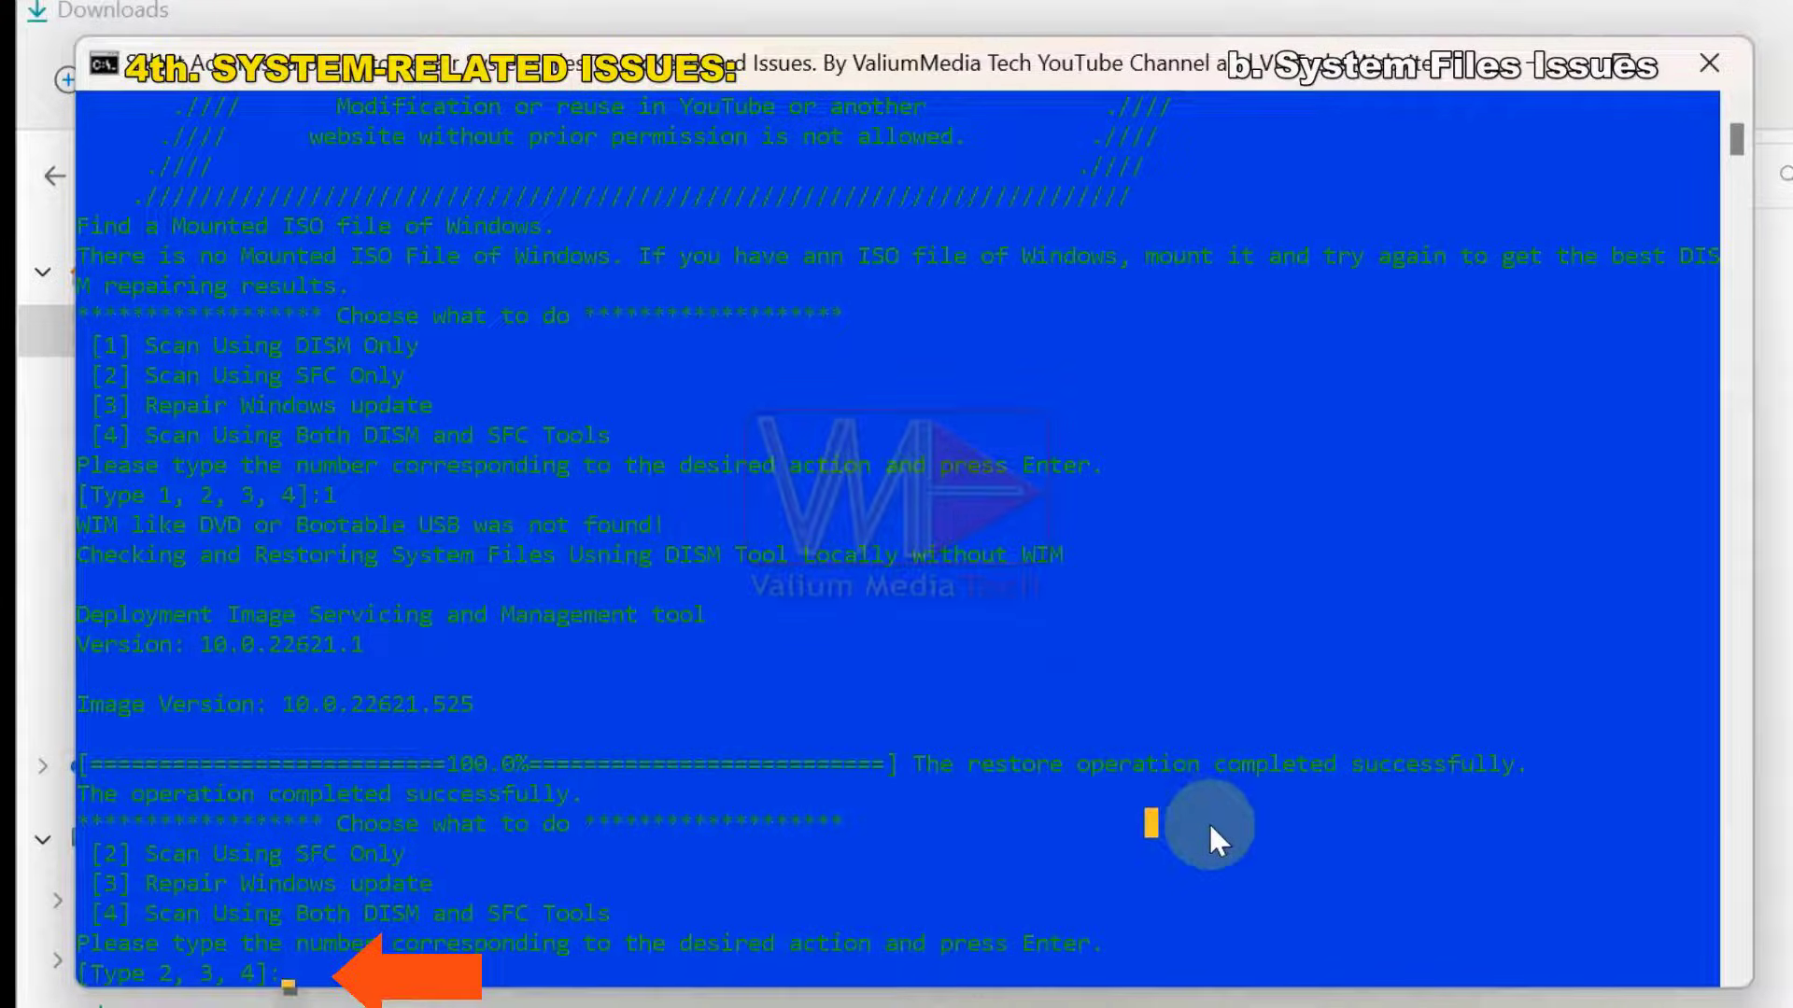
key("Return")
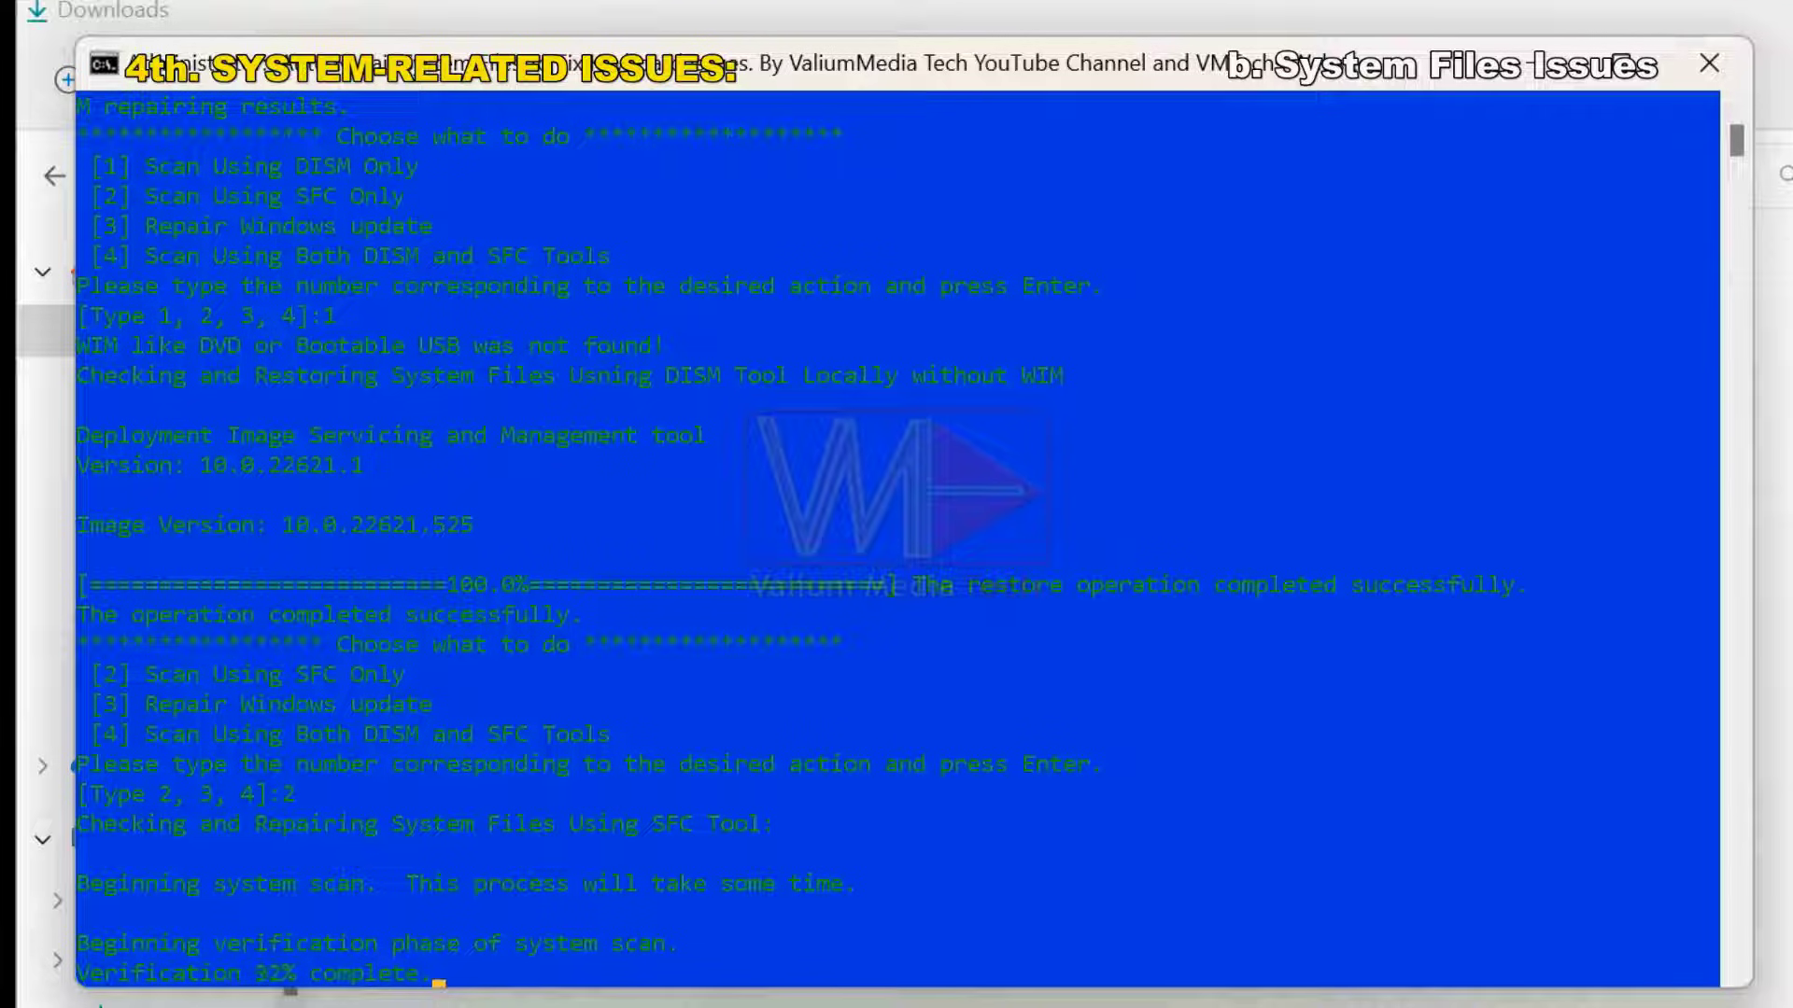
type("4")
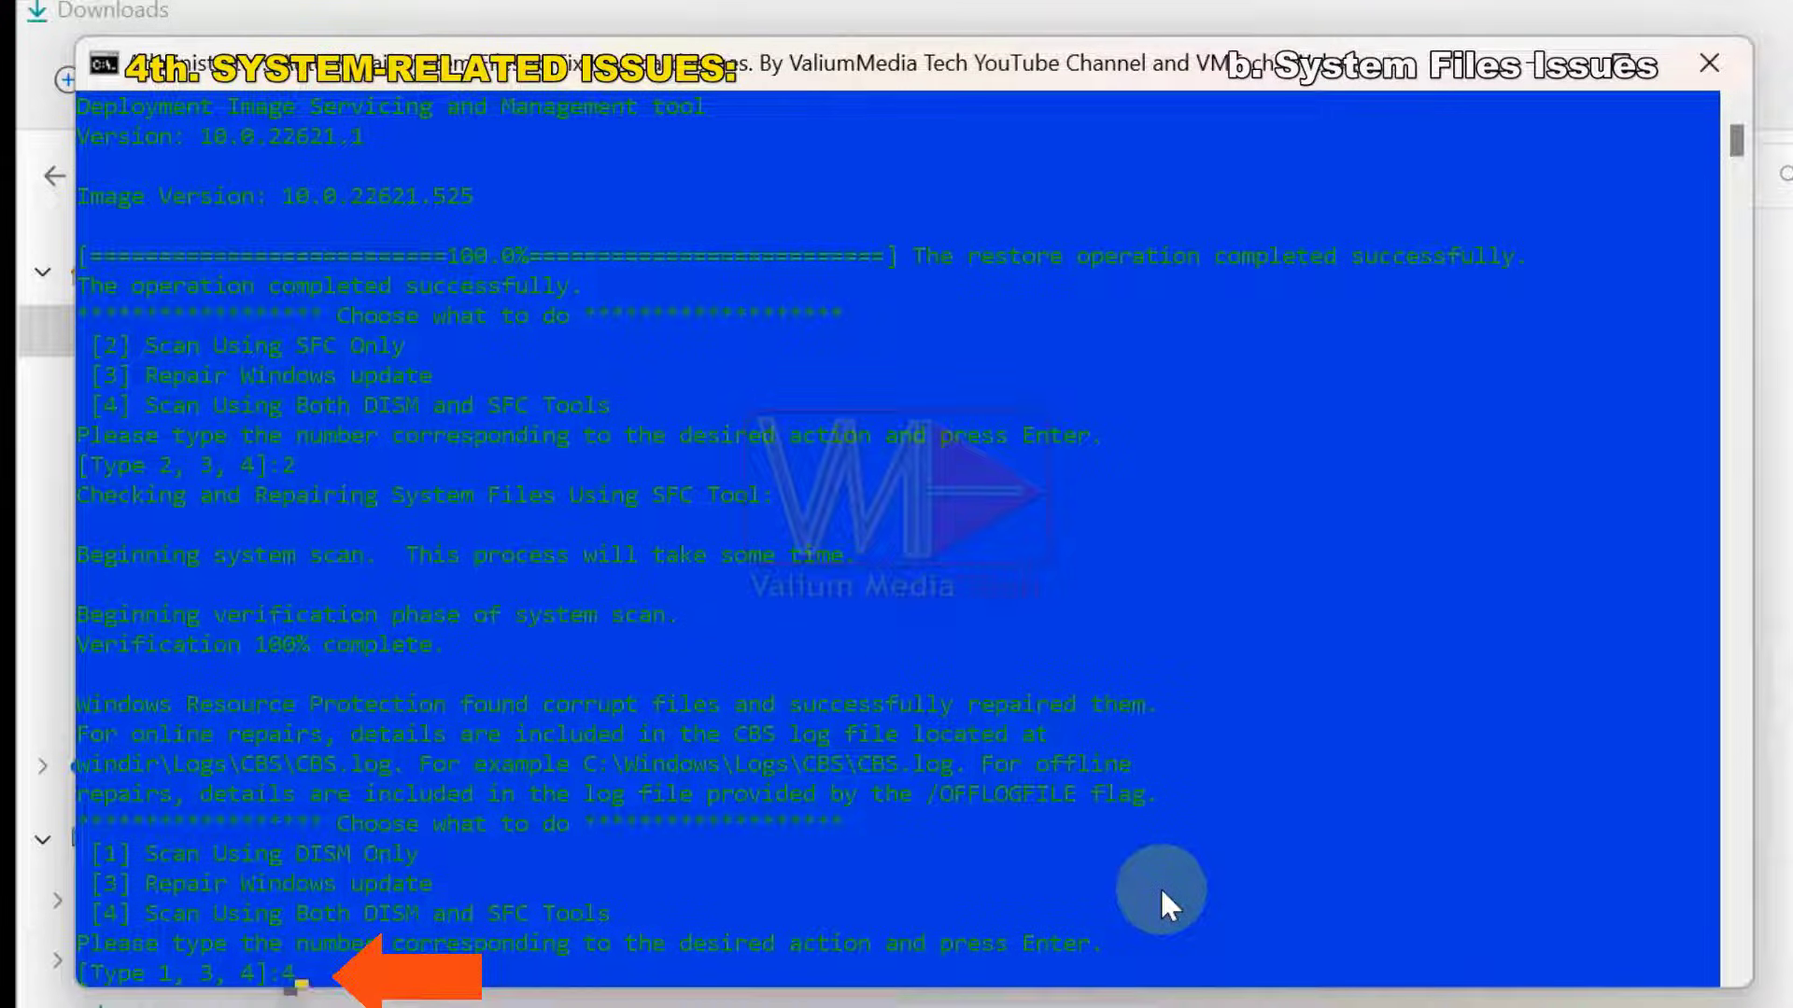
key("Return")
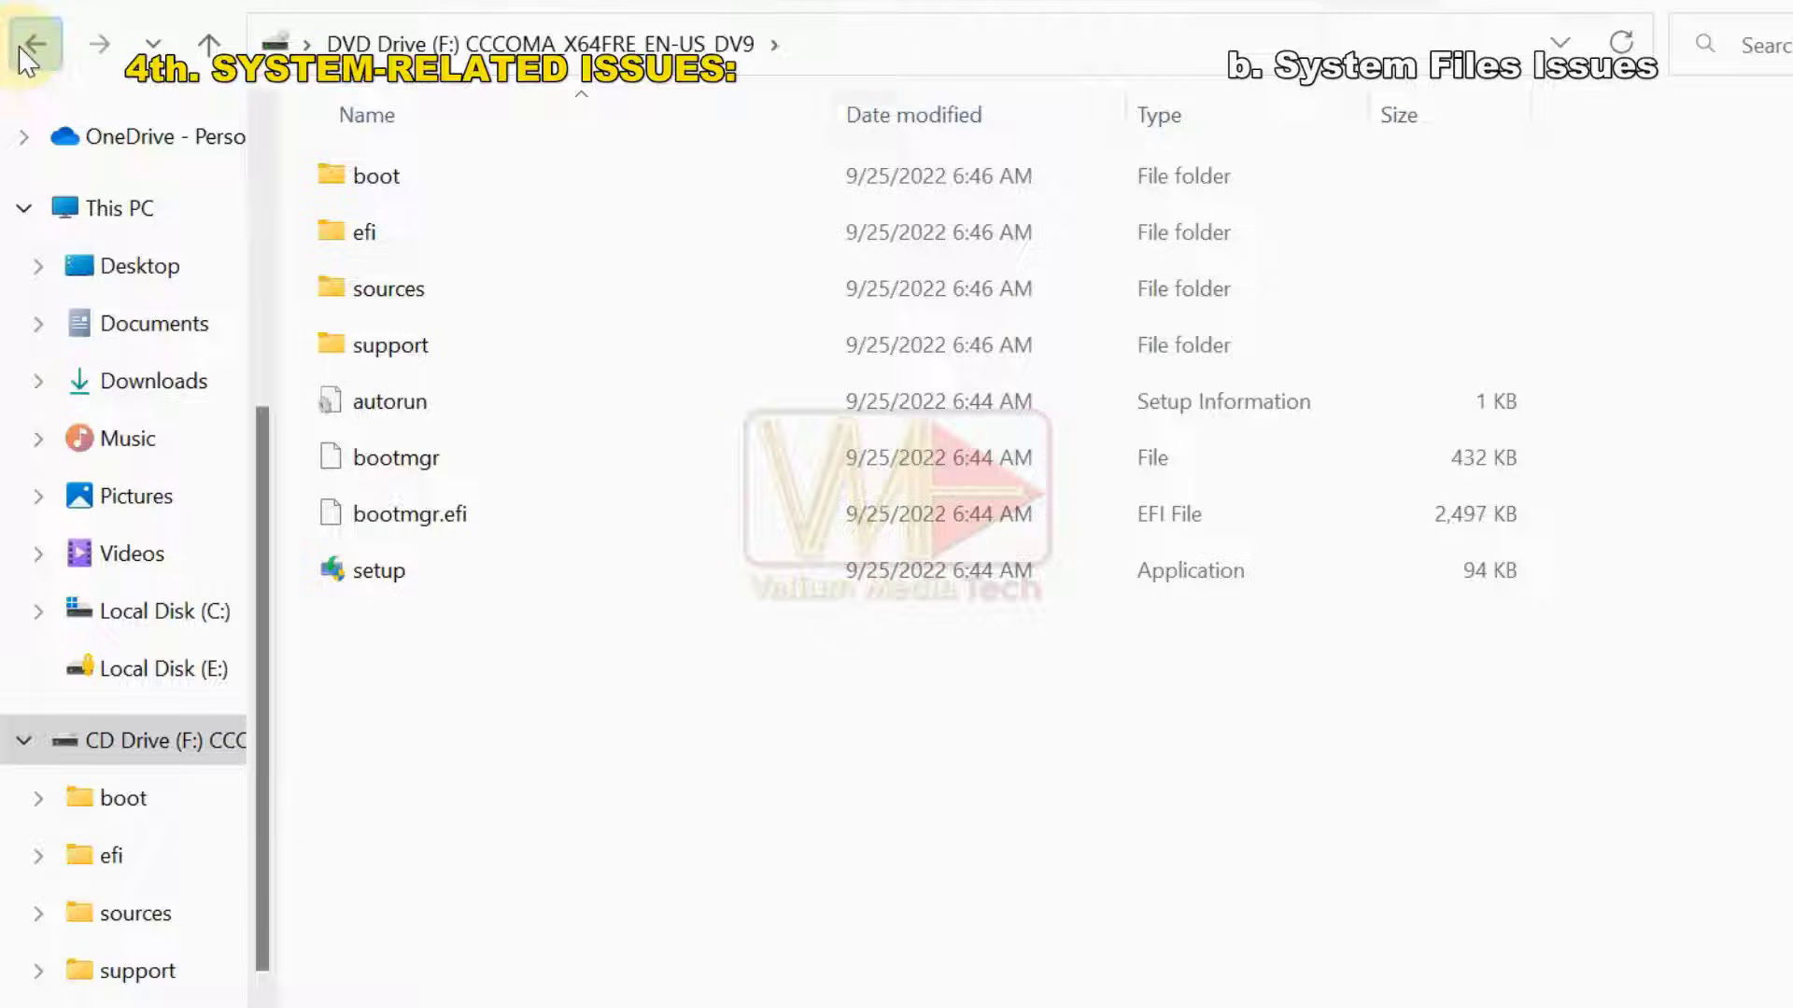
- Rerun the fixer as administrator from Downloads and choose option 1 for DISM with the mounted ISO
left_click(32, 47)
left_click(34, 44)
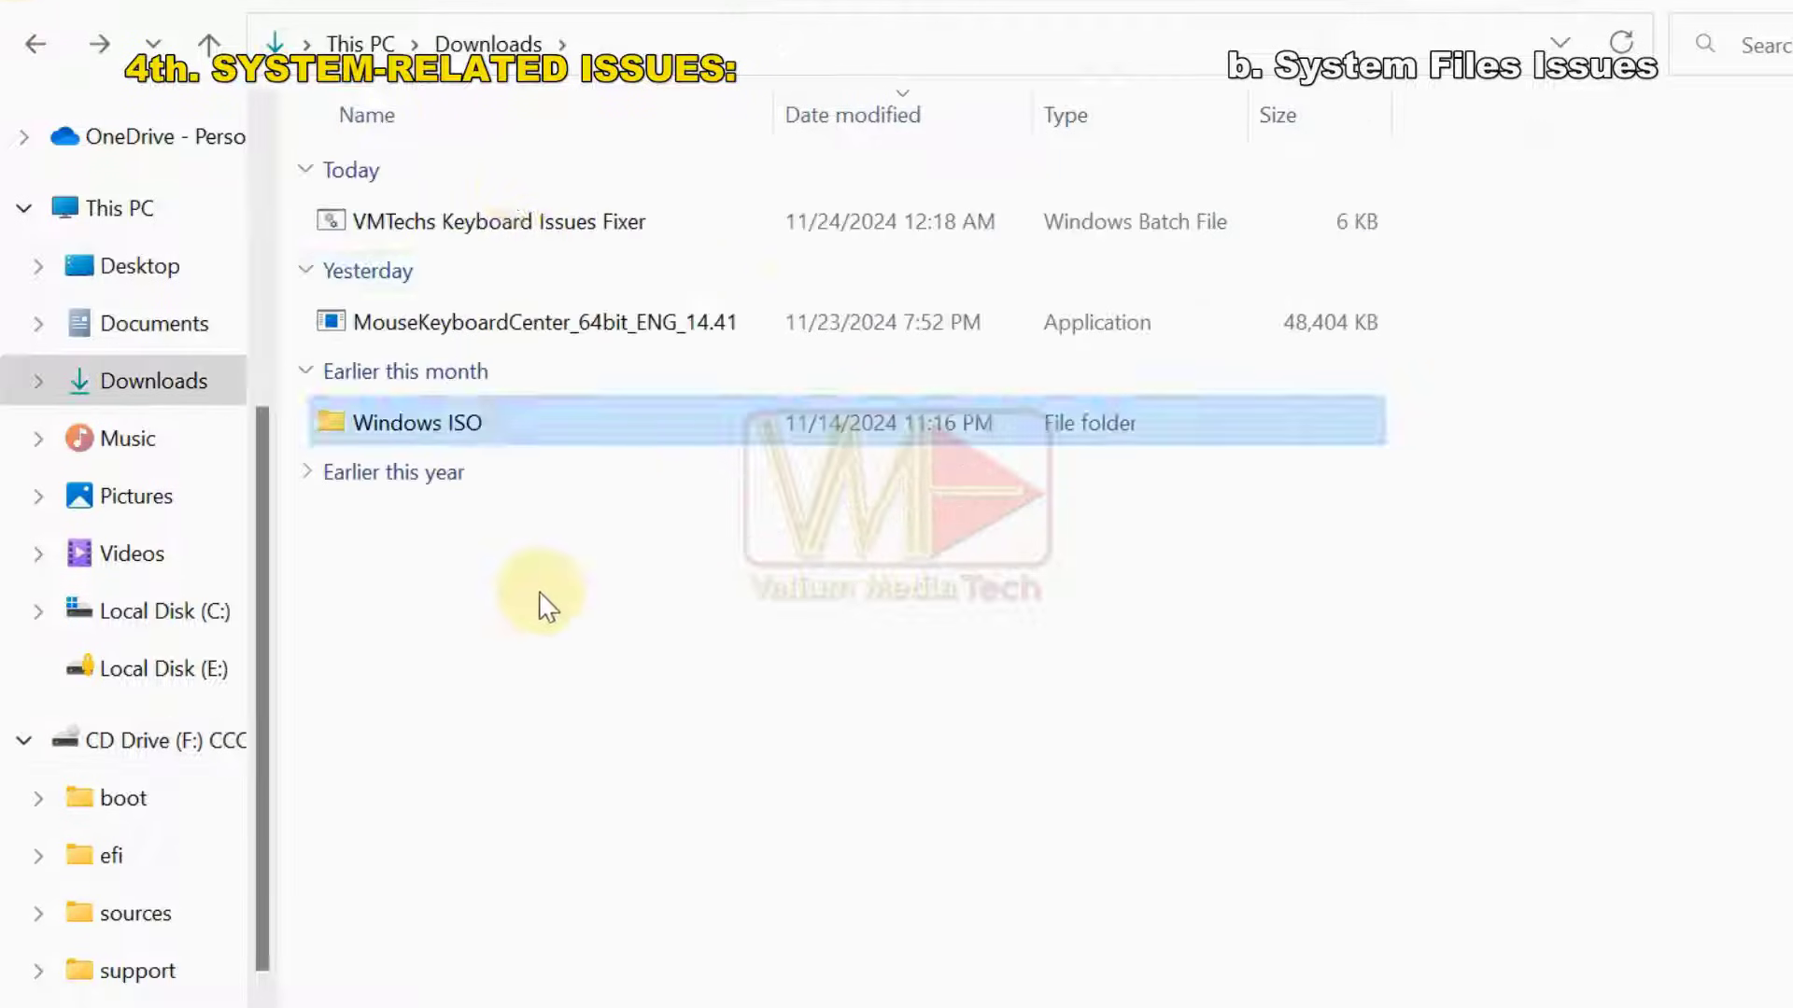
left_click(540, 228)
right_click(546, 224)
left_click(647, 392)
left_click(961, 767)
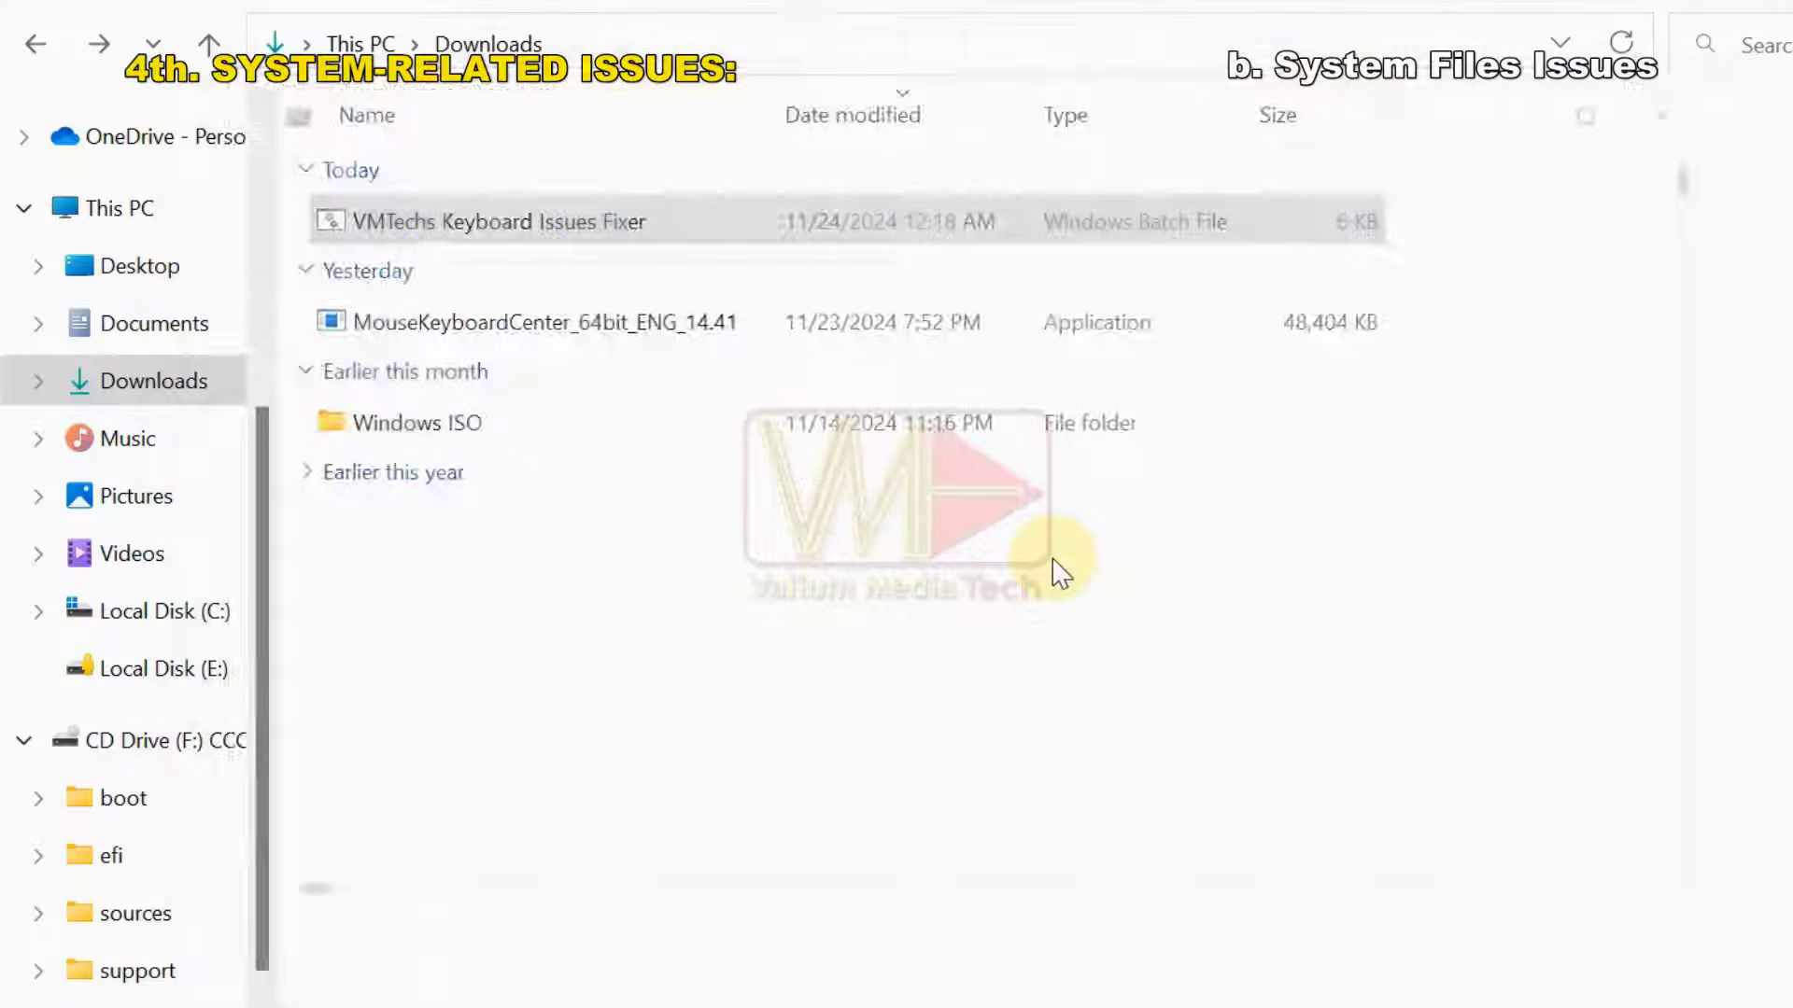
type("1")
key("Return")
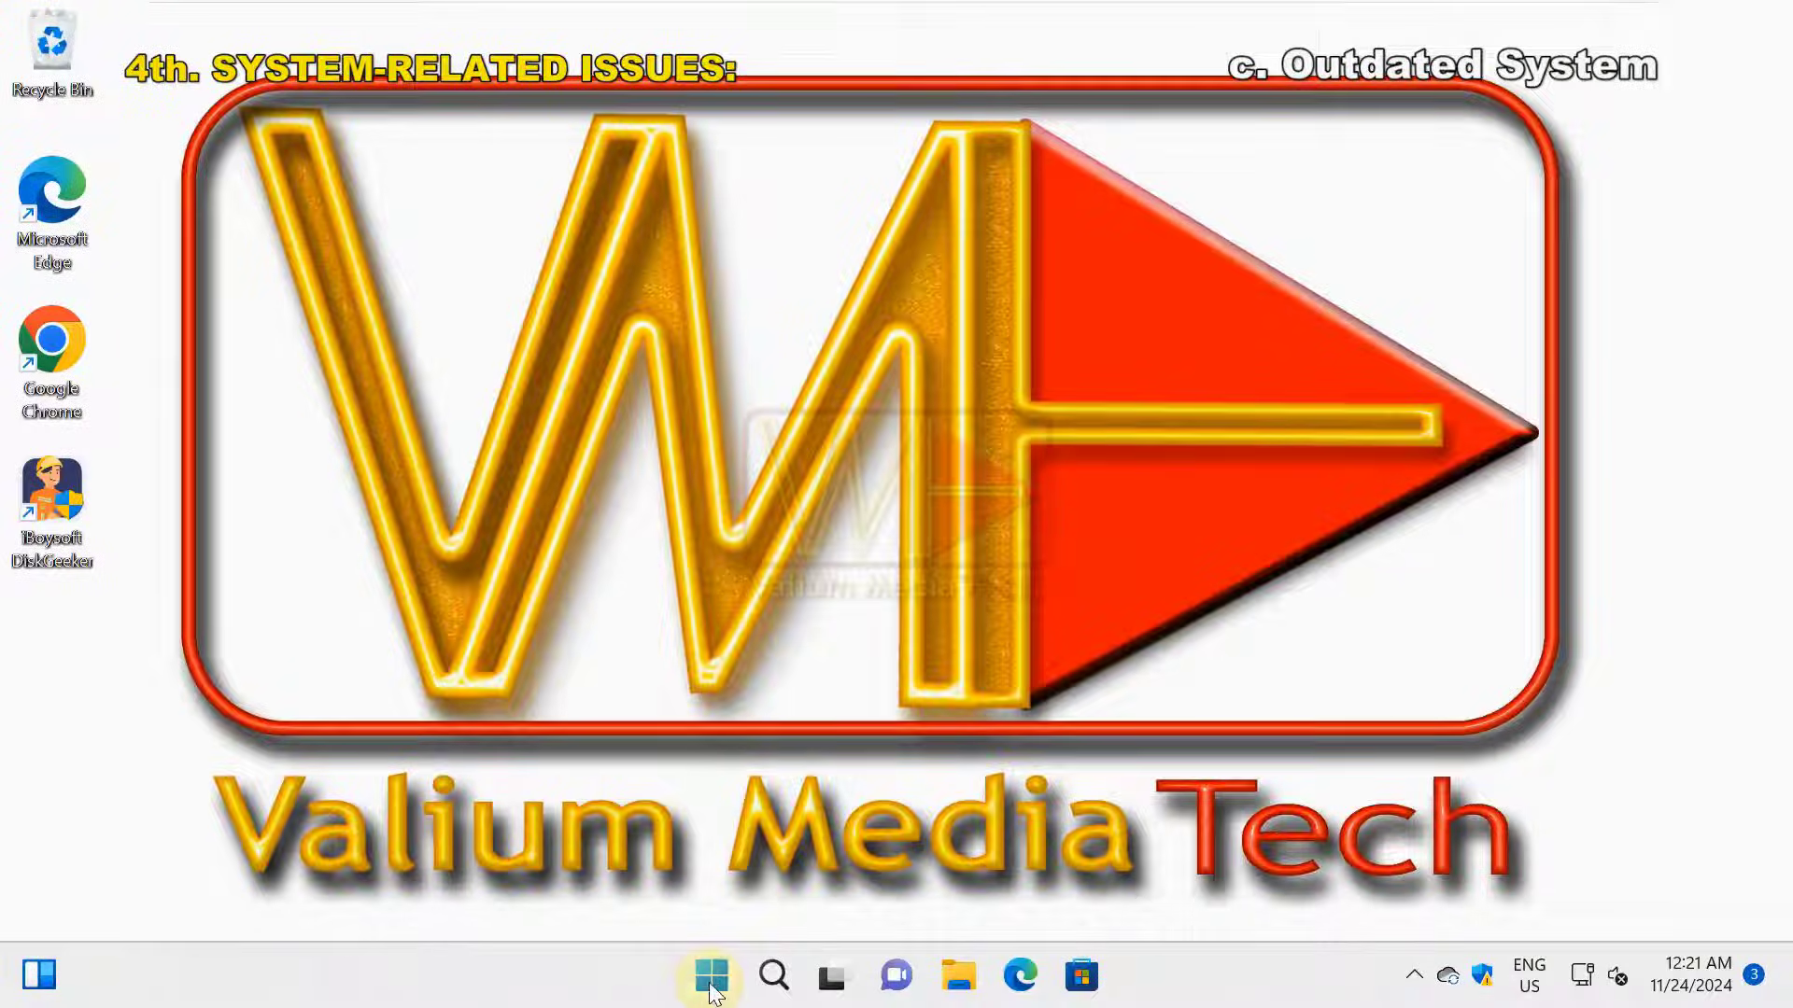
- Open Settings from the Win+X menu, then select the keyboard fixer script in Downloads
right_click(711, 994)
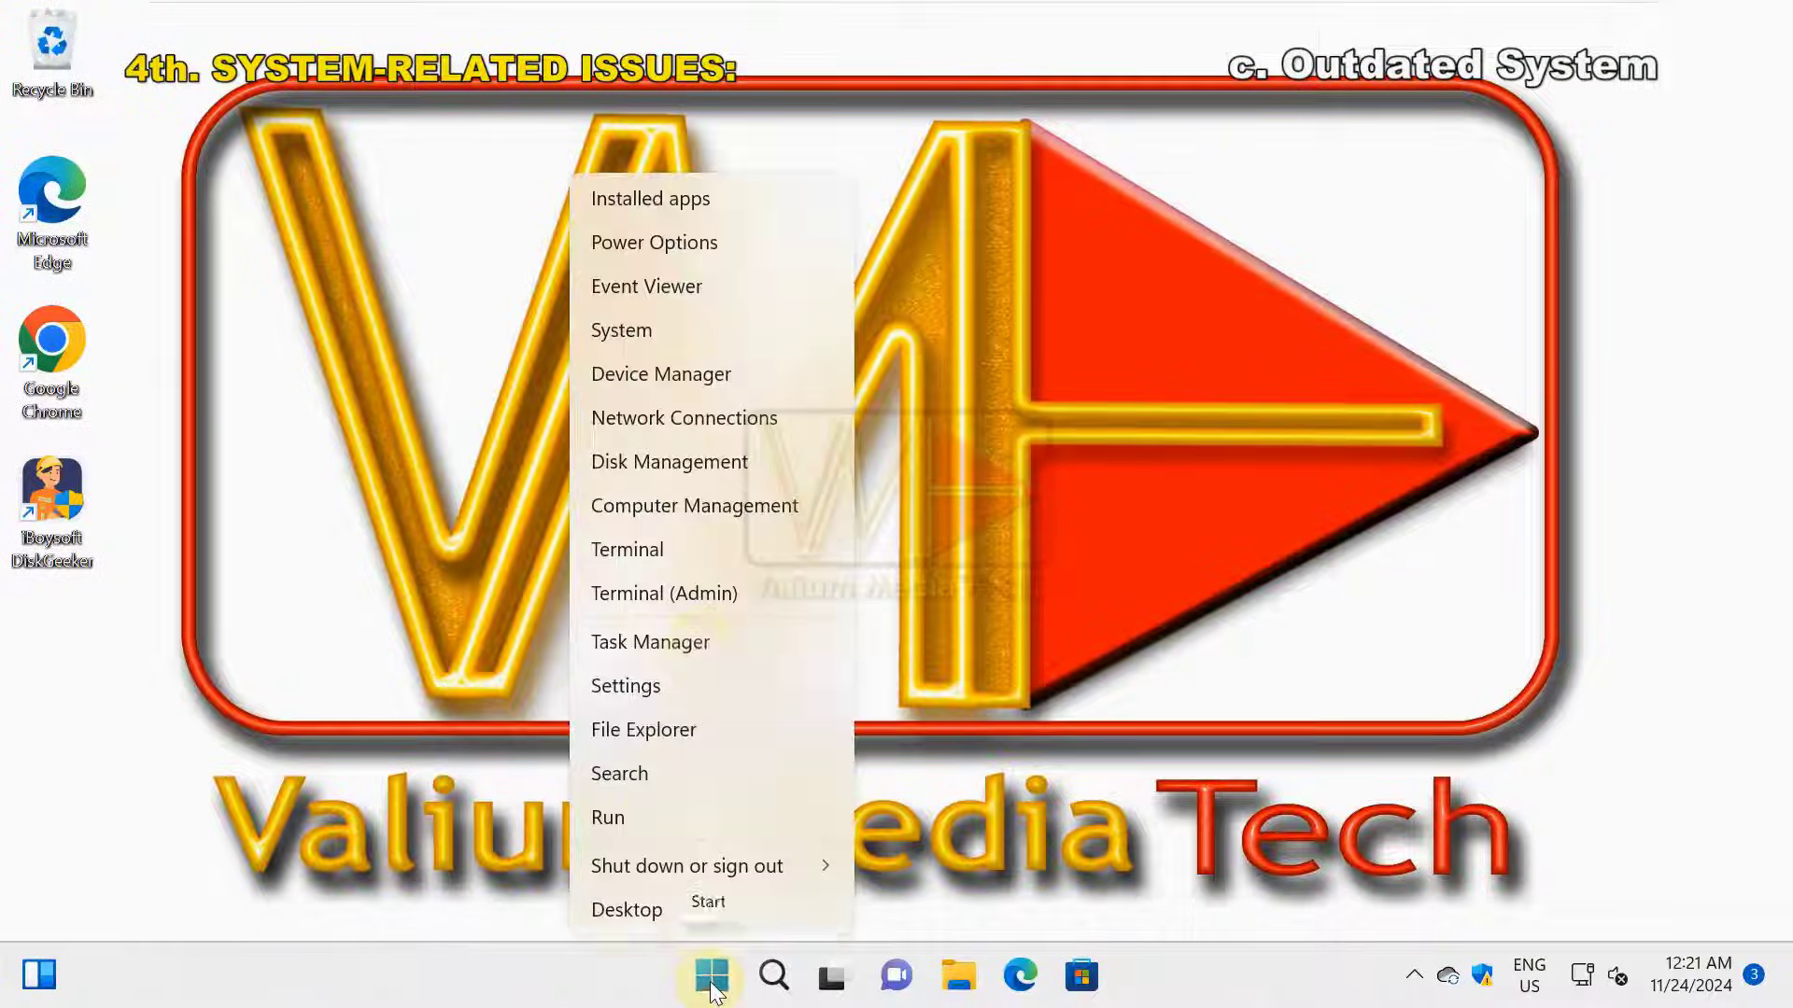
left_click(644, 687)
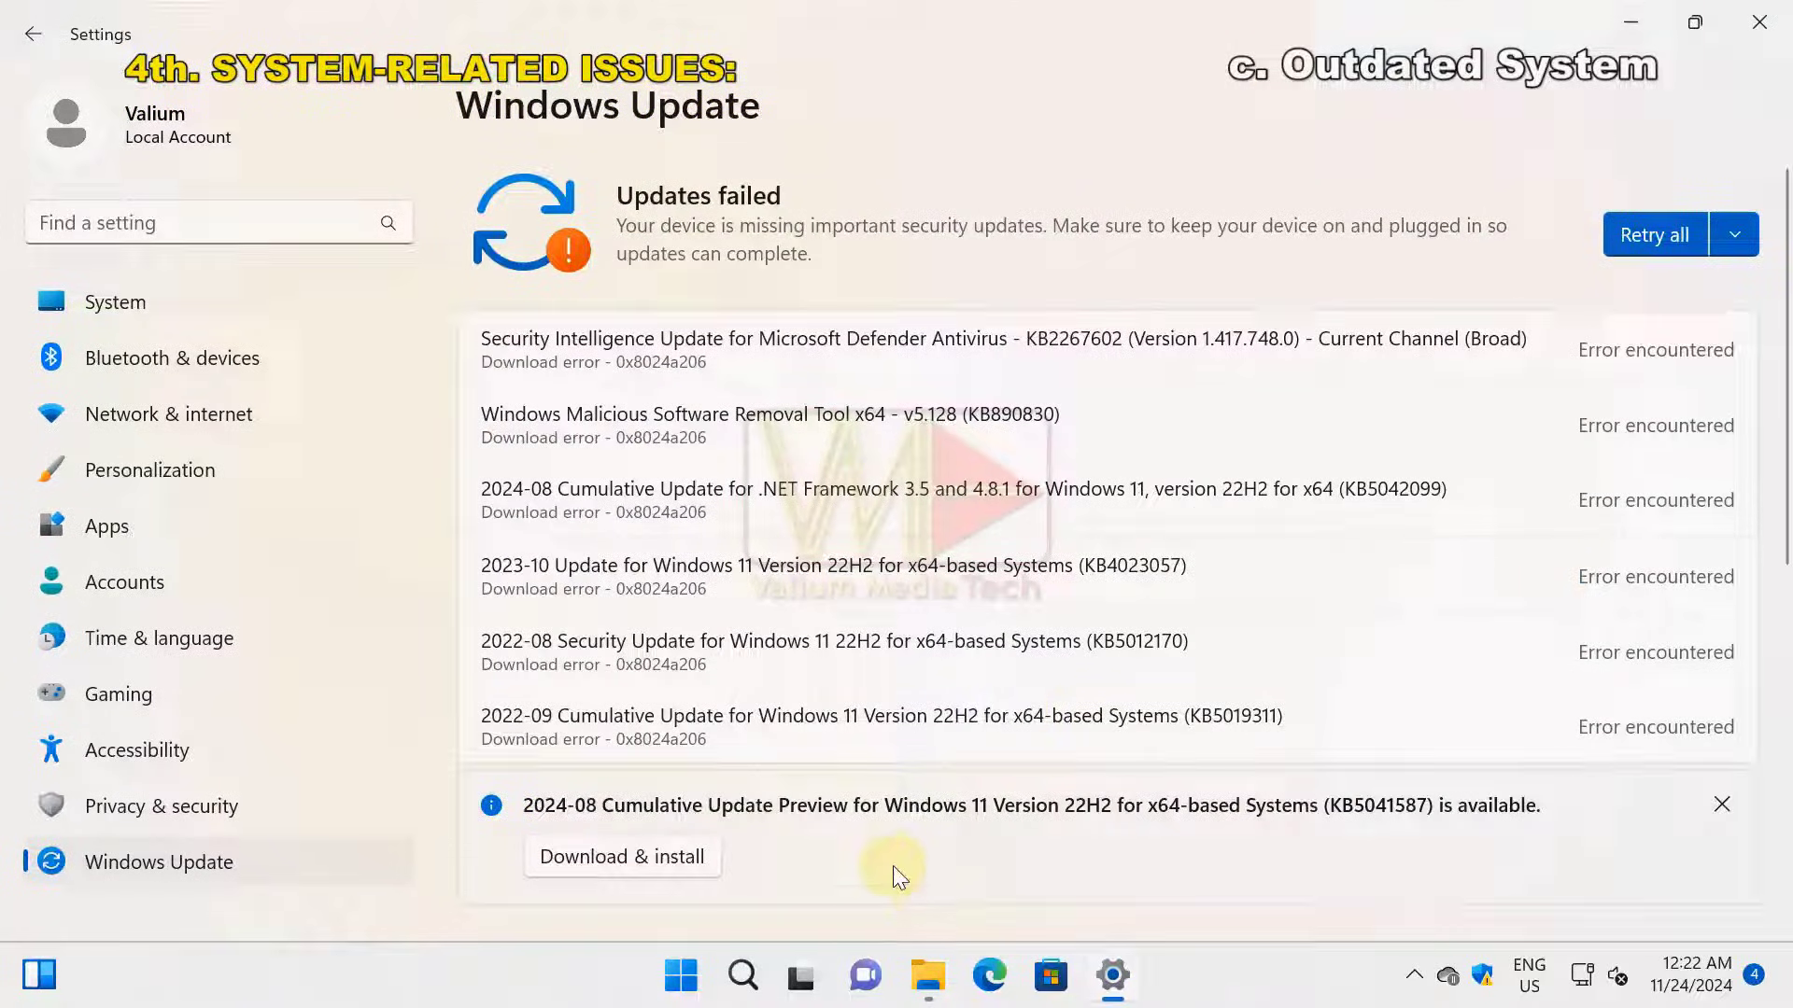
left_click(927, 976)
left_click(407, 277)
right_click(407, 277)
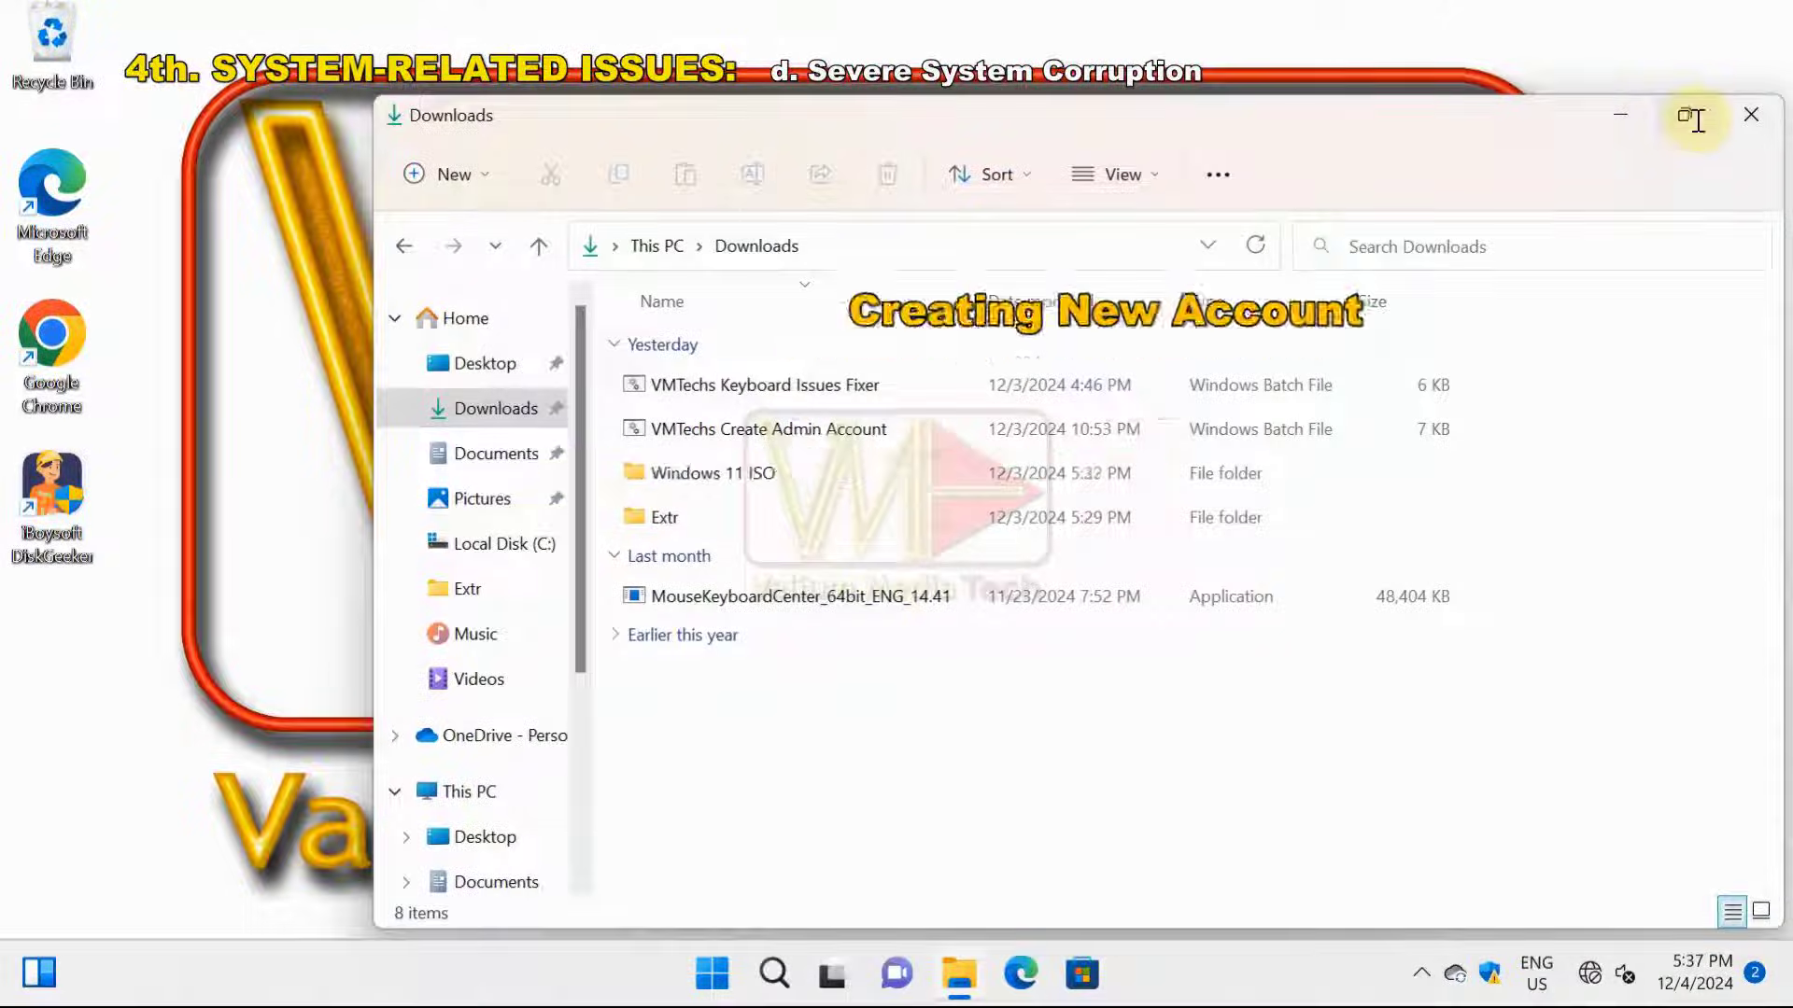
- Run Create Admin Account as administrator and add 'VMTehs Testing' with an empty password
left_click(1688, 114)
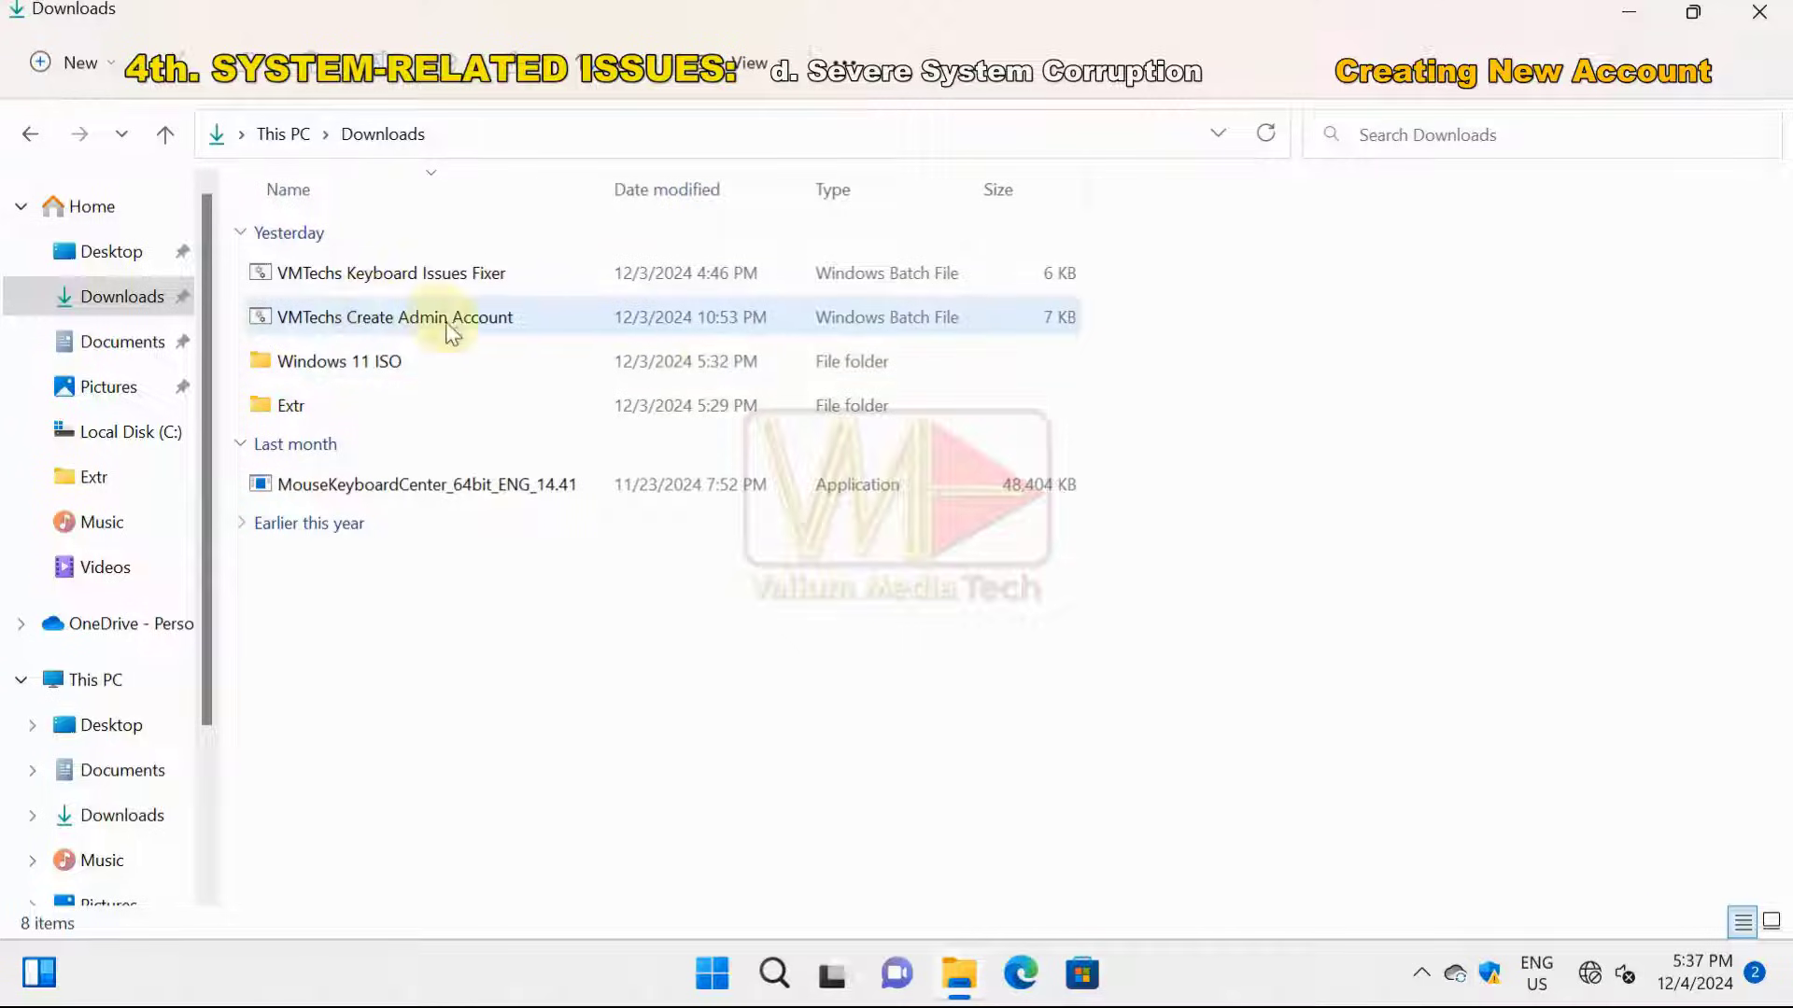
left_click(496, 320)
double_click(413, 322)
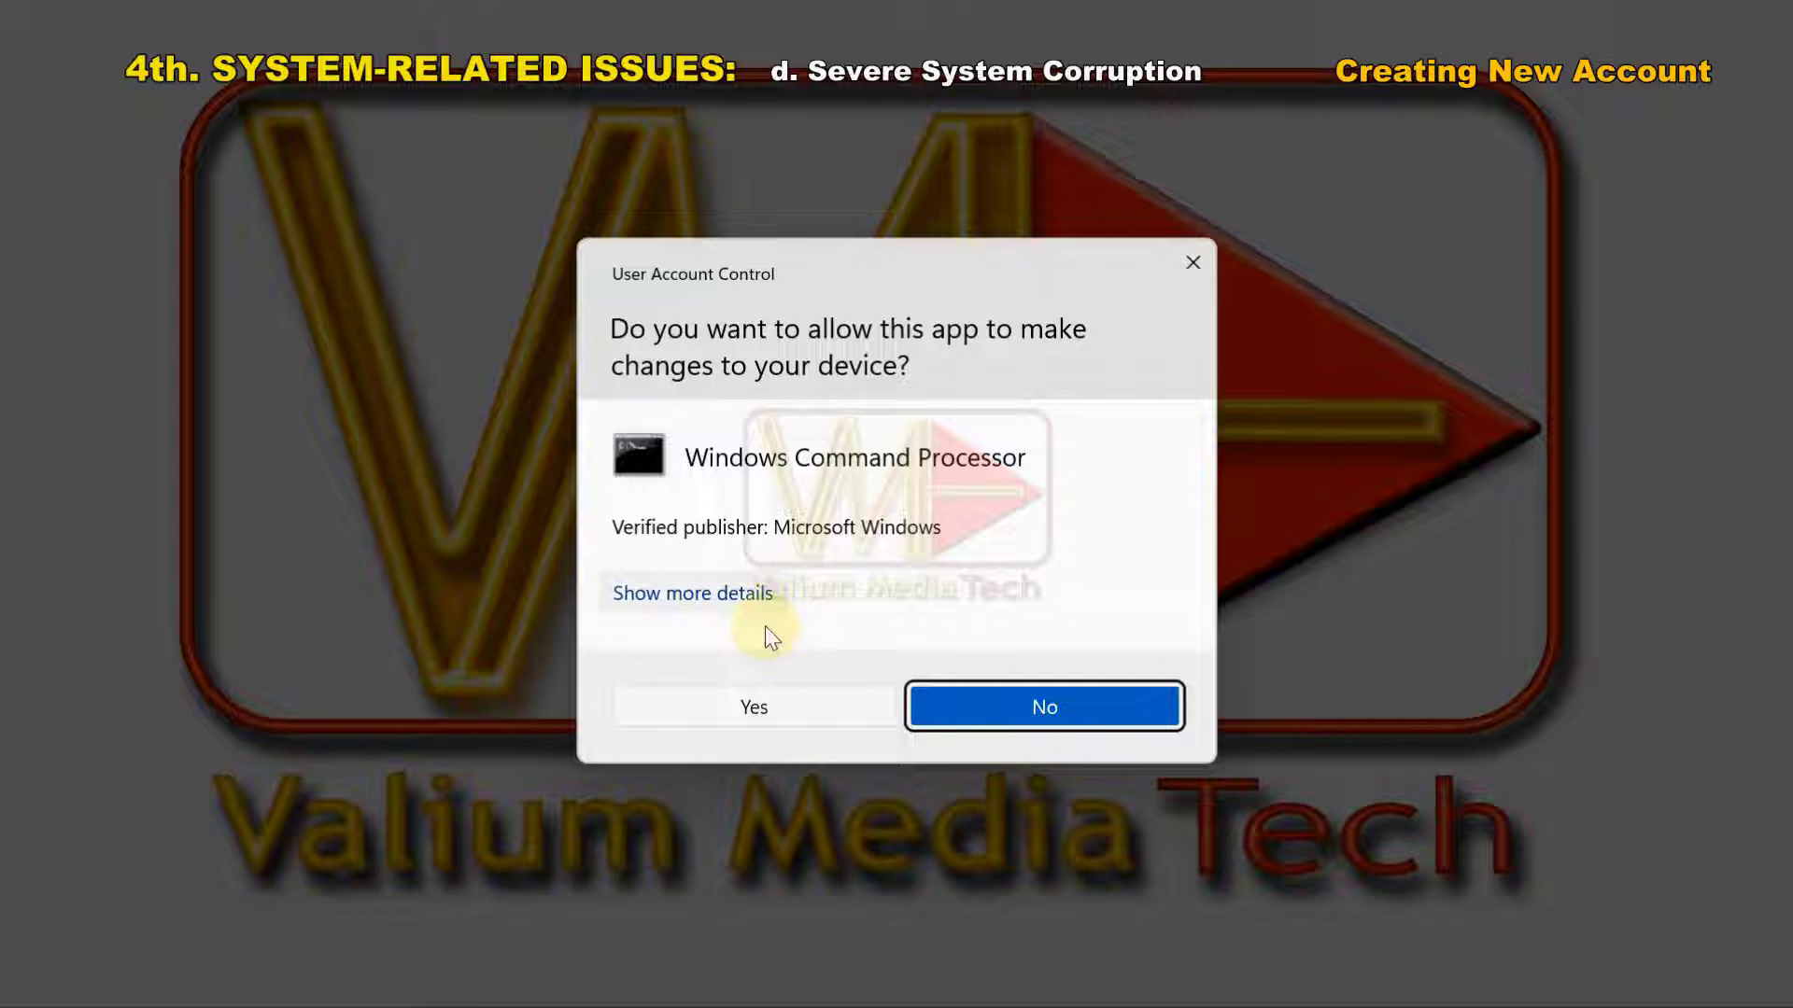
left_click(746, 711)
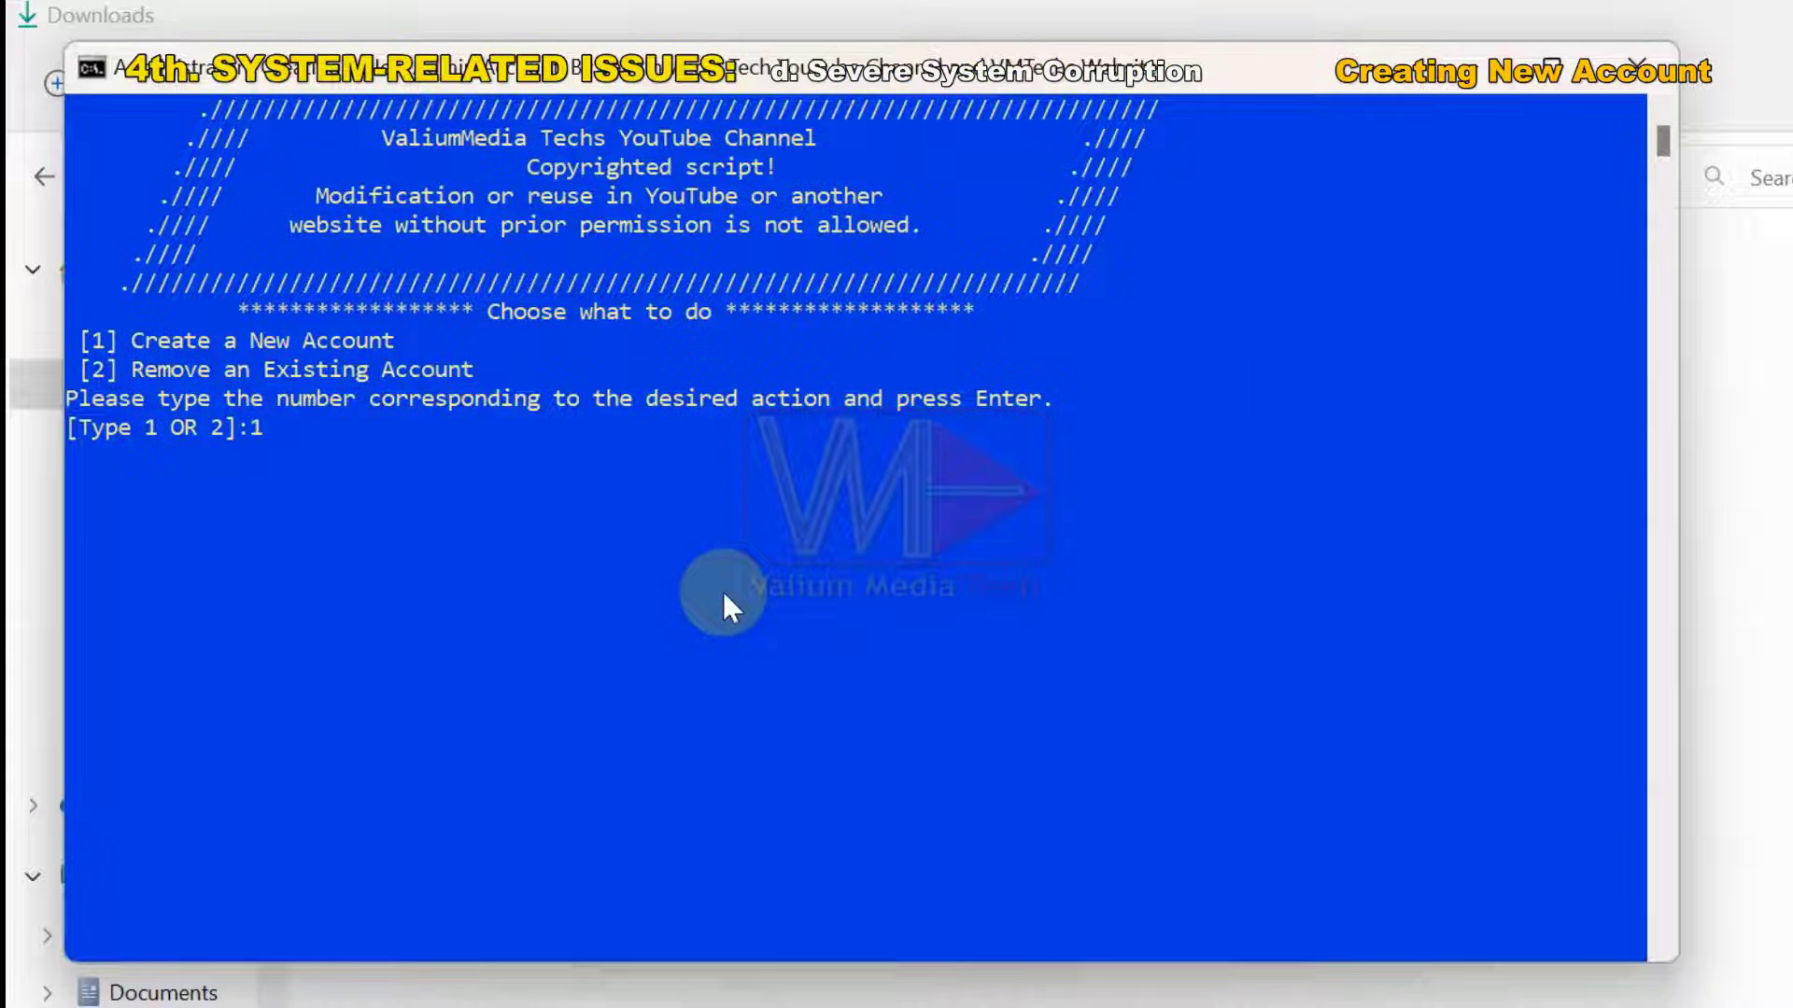
key("Return")
type("VMTehs Testing")
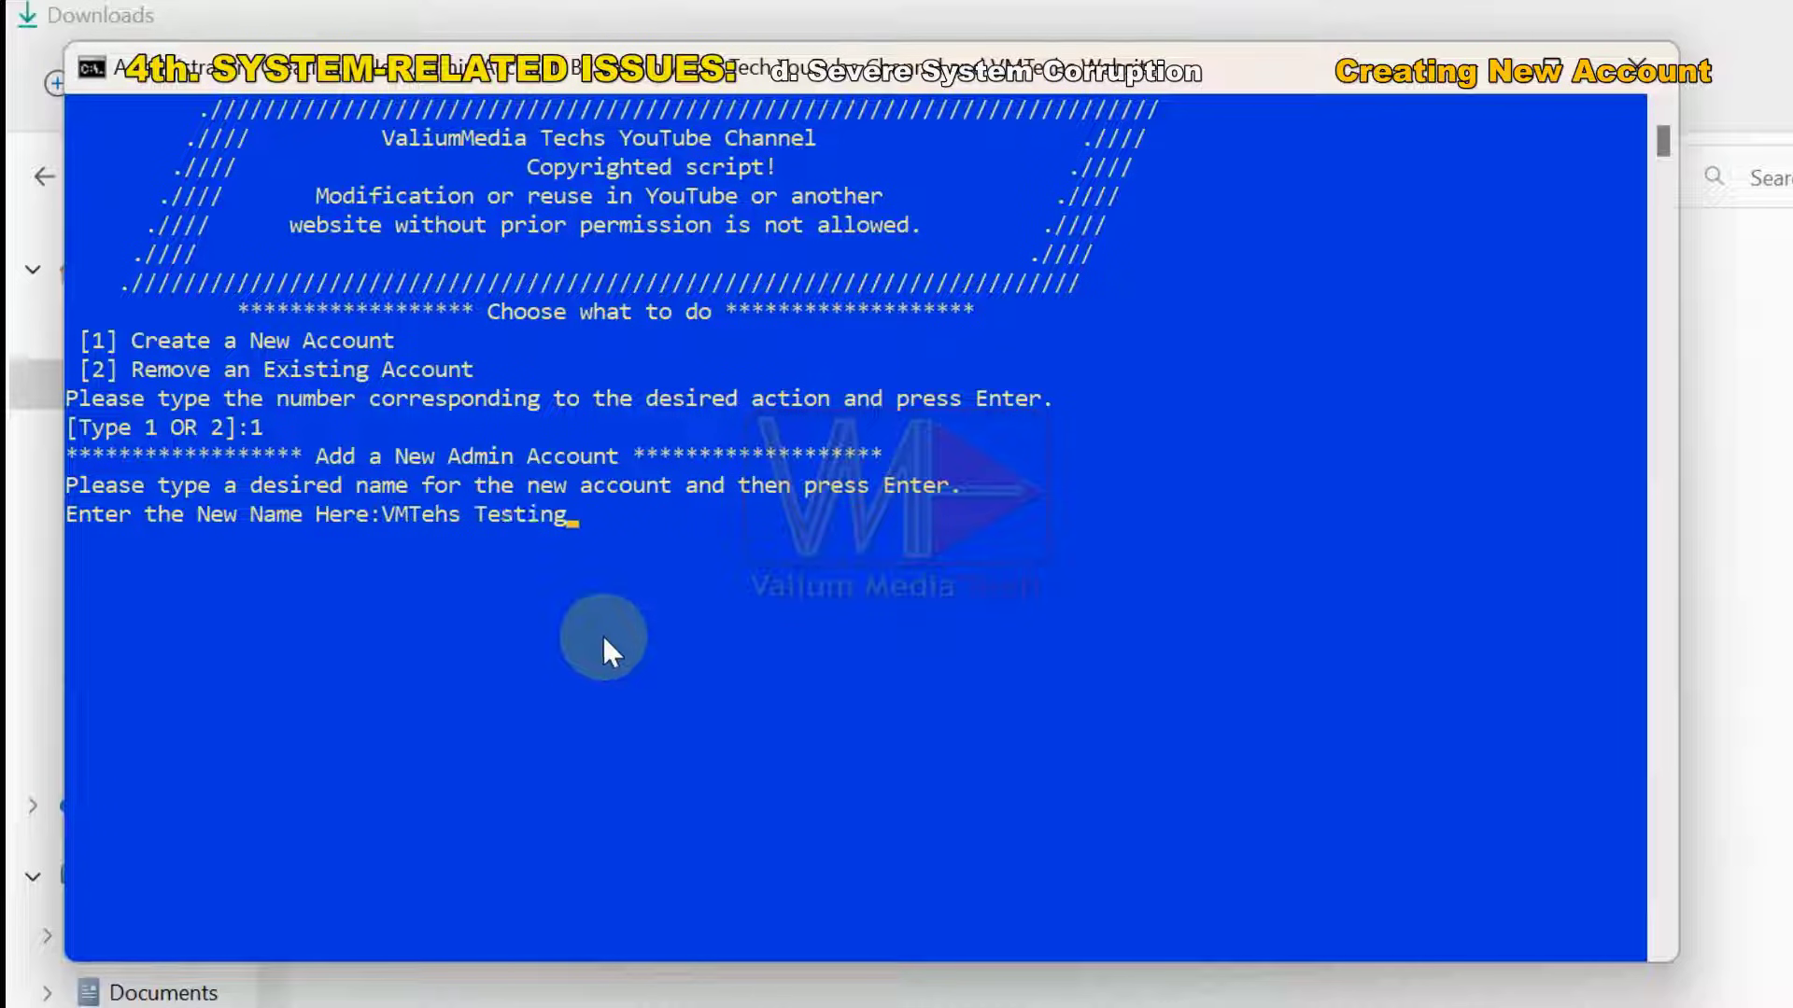
key("Return")
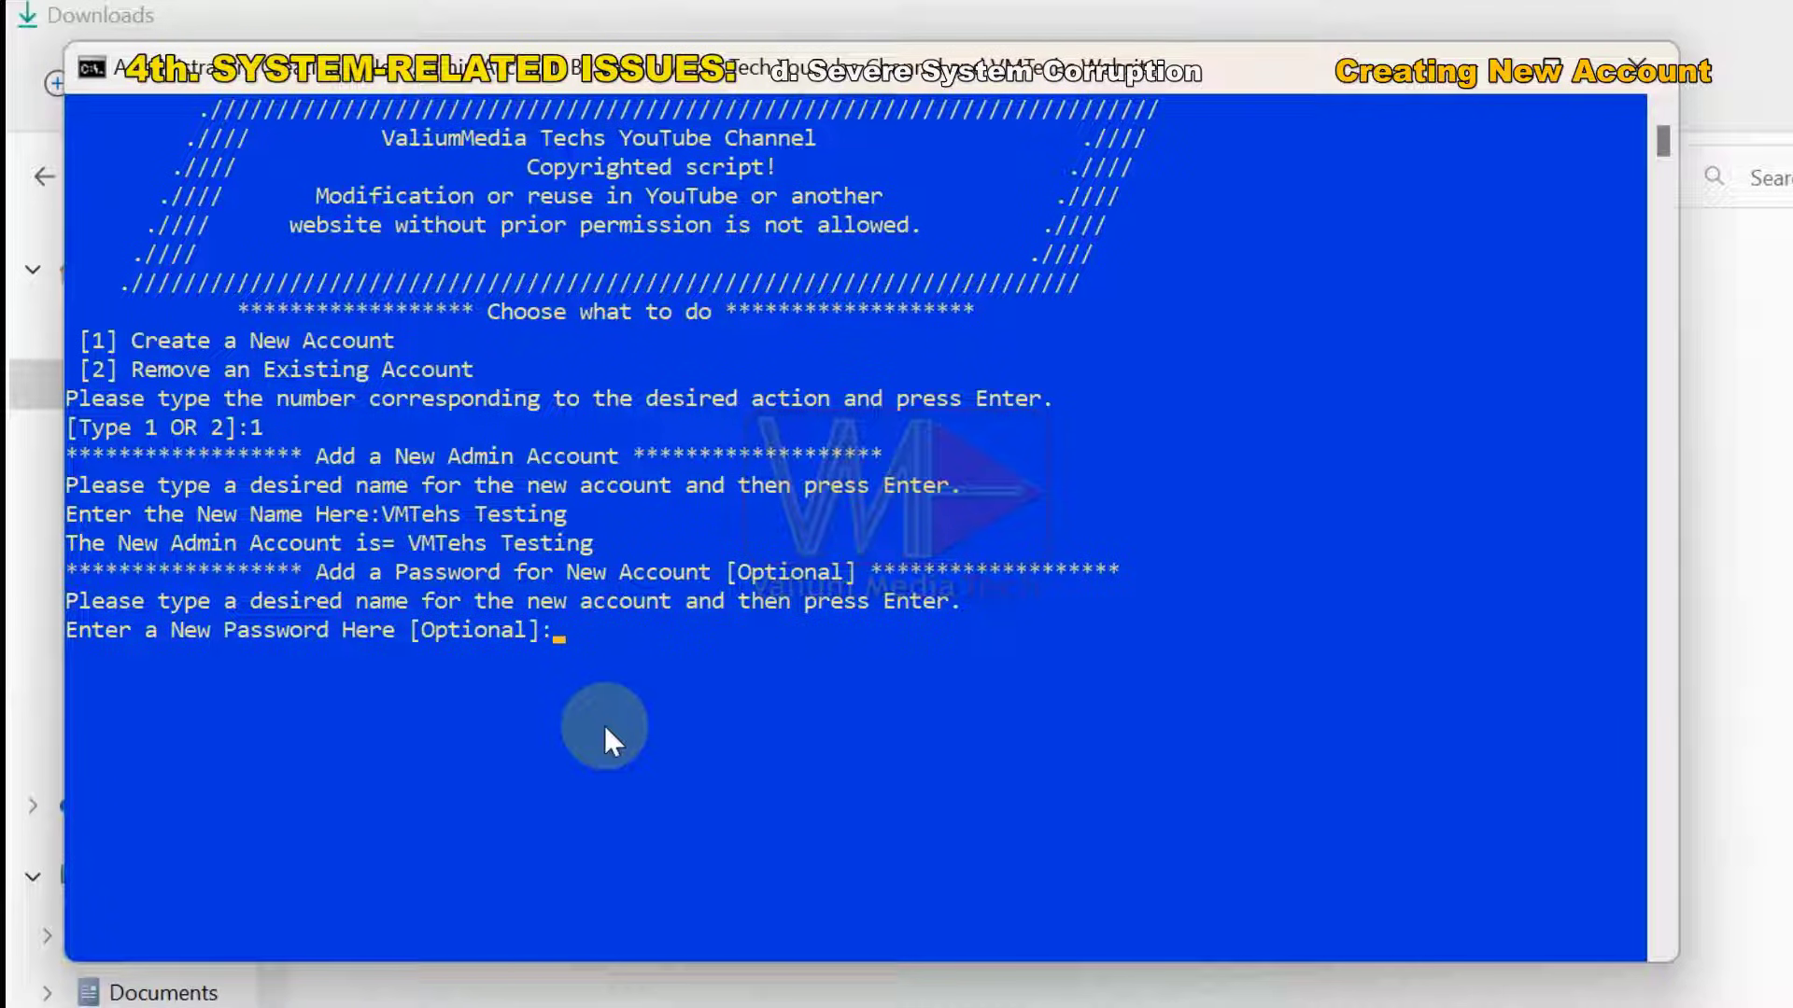
key("Return")
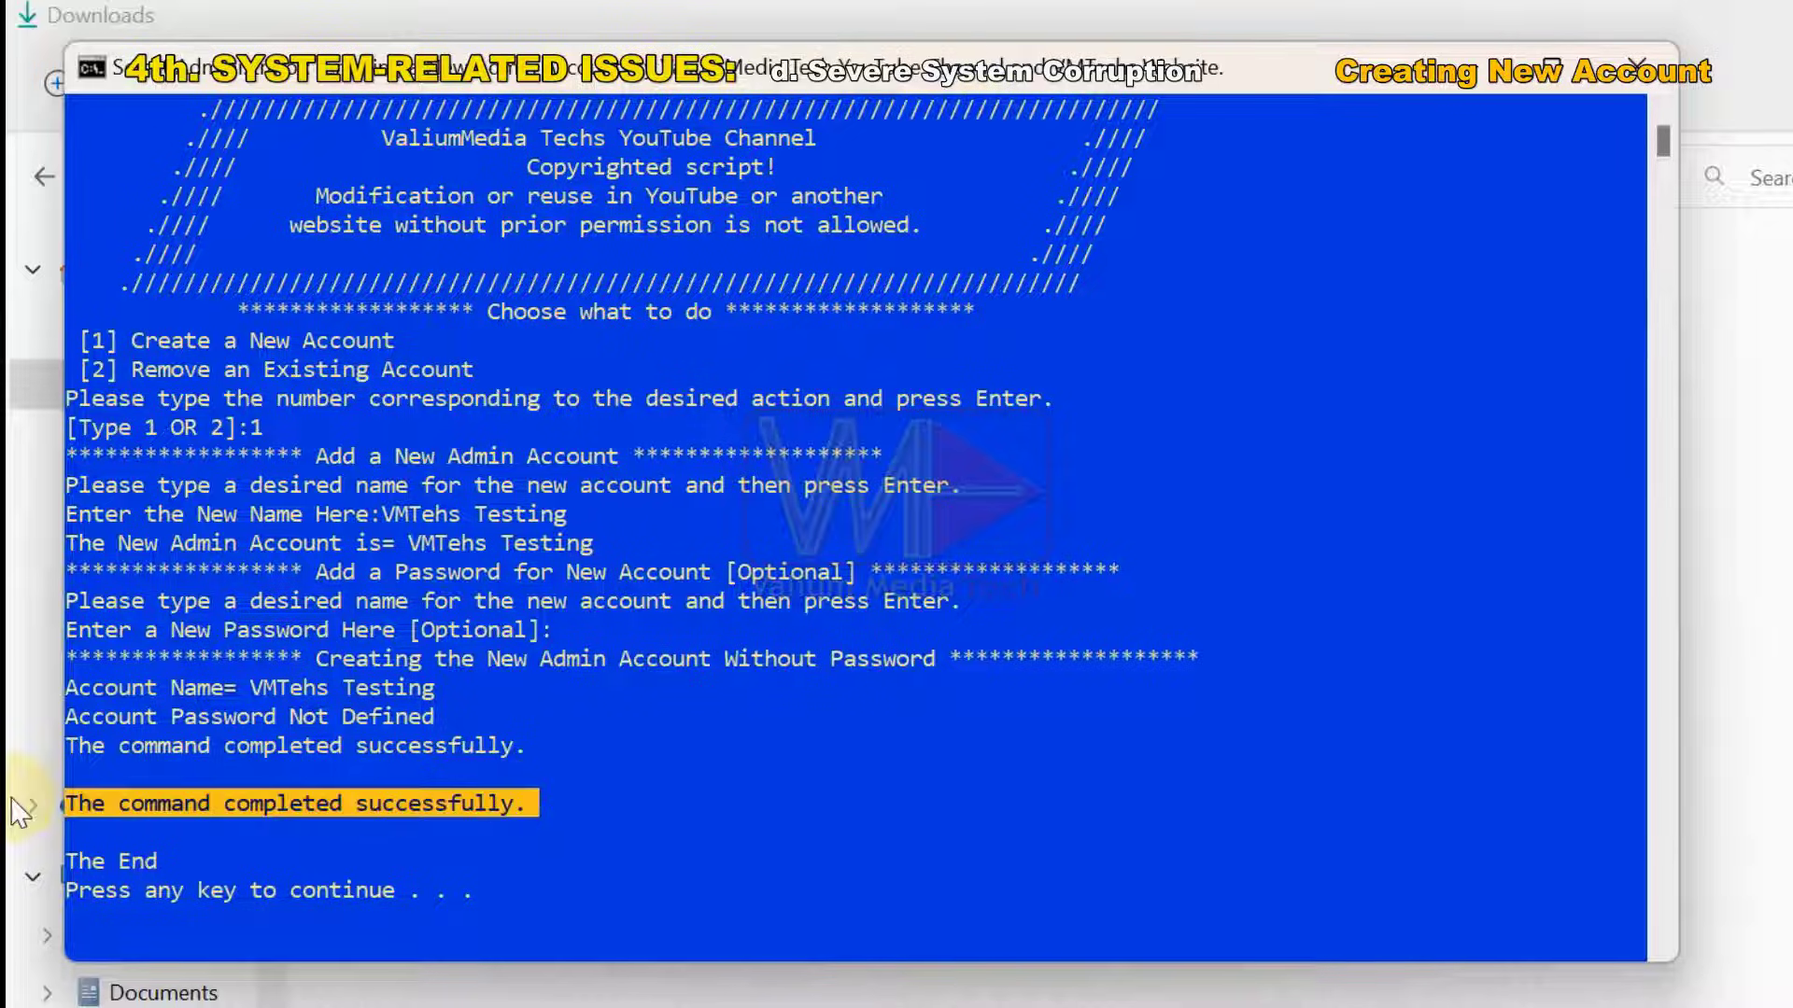
key("Return")
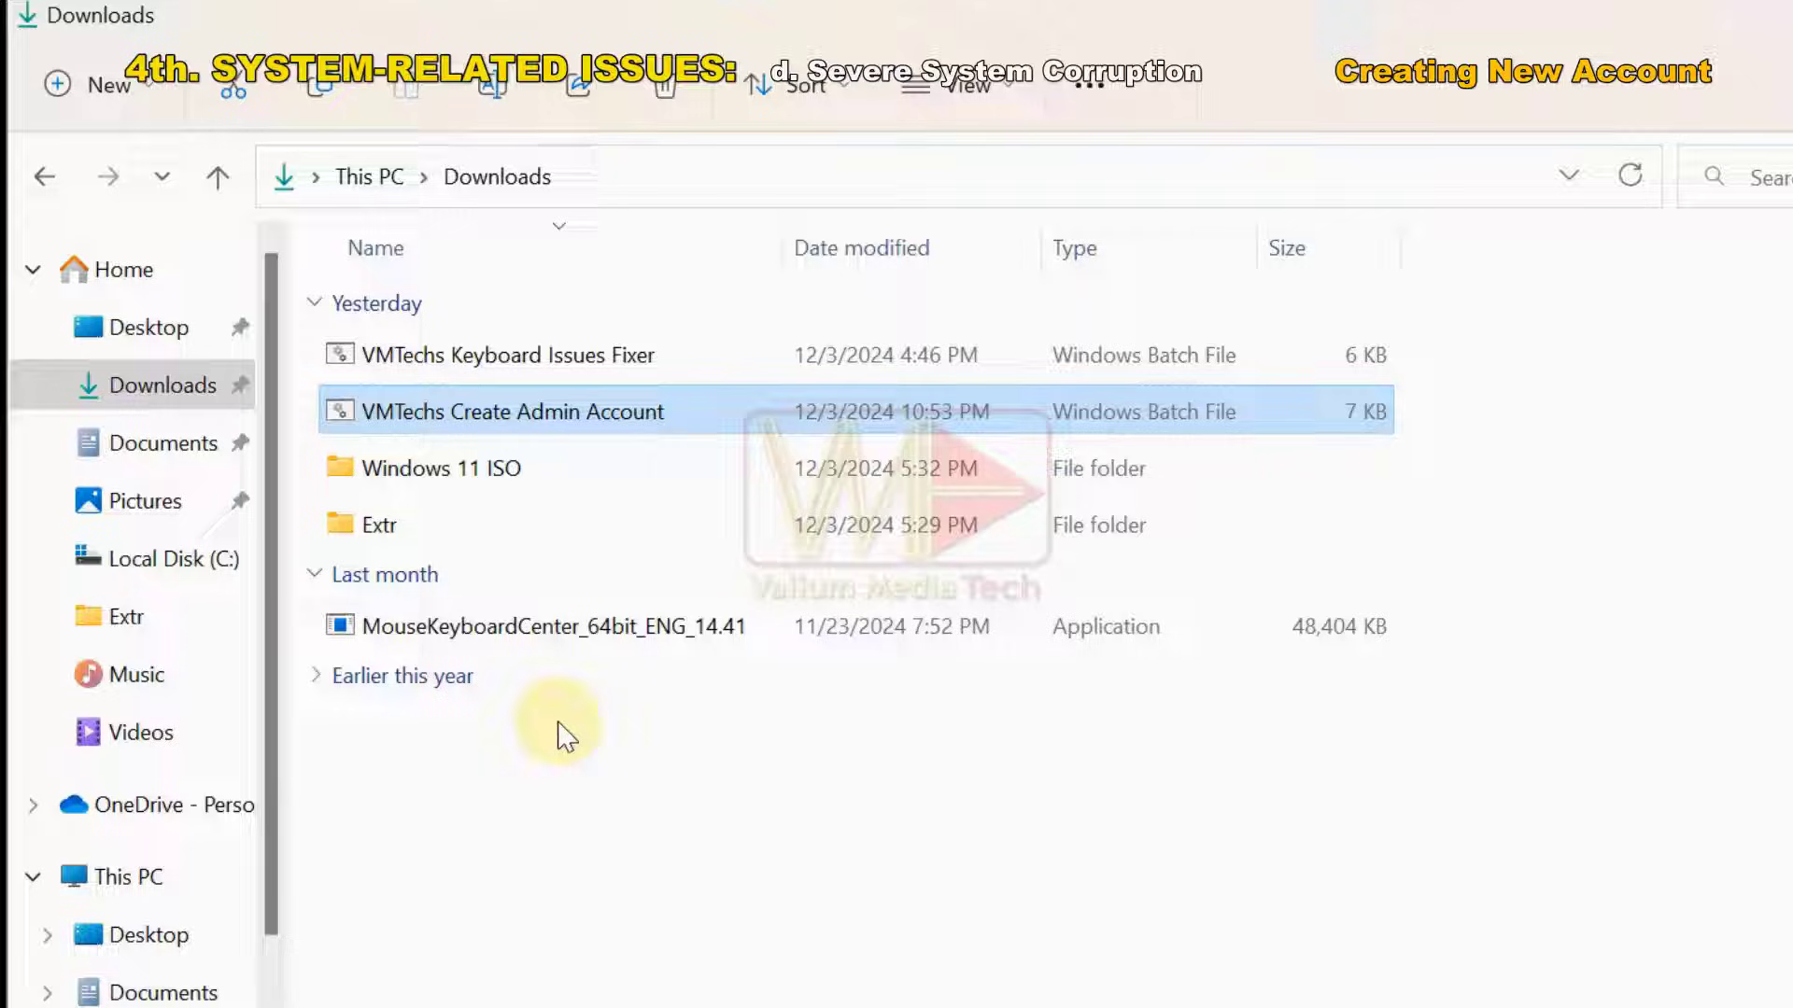
- Sign out from the Start right-click menu and sign in as VMTehs Testing
right_click(644, 971)
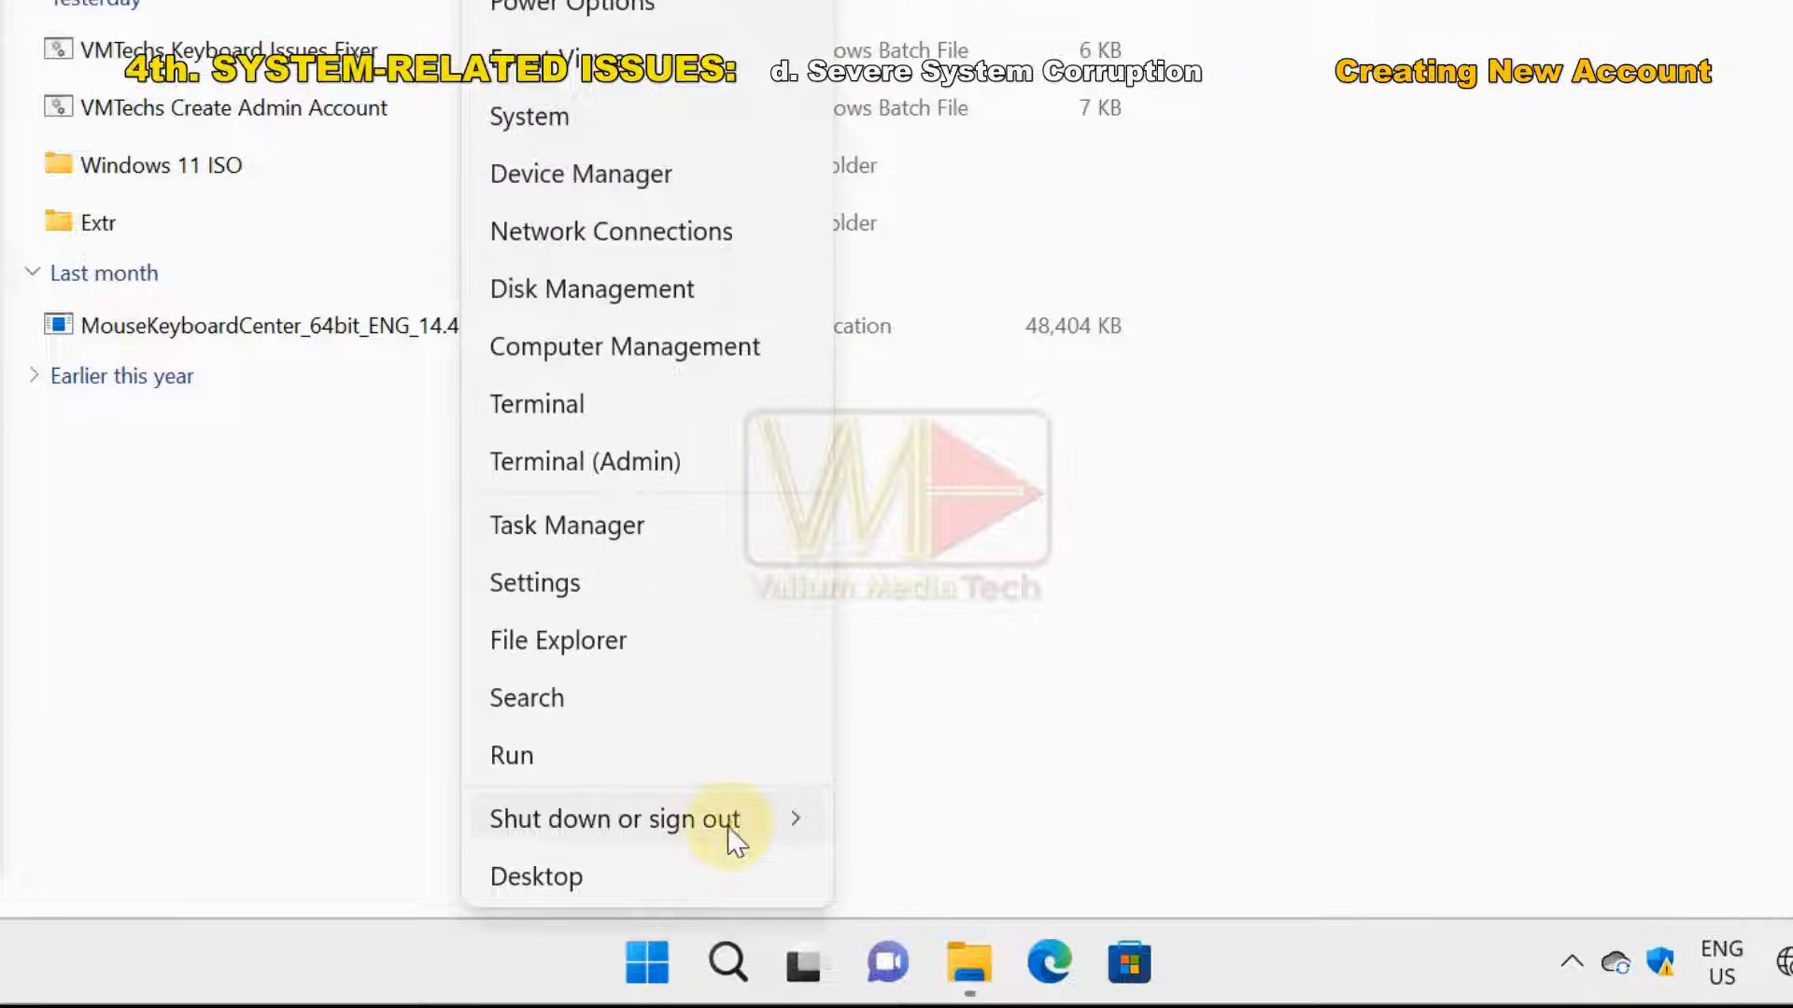
mouse_move(732, 826)
left_click(877, 642)
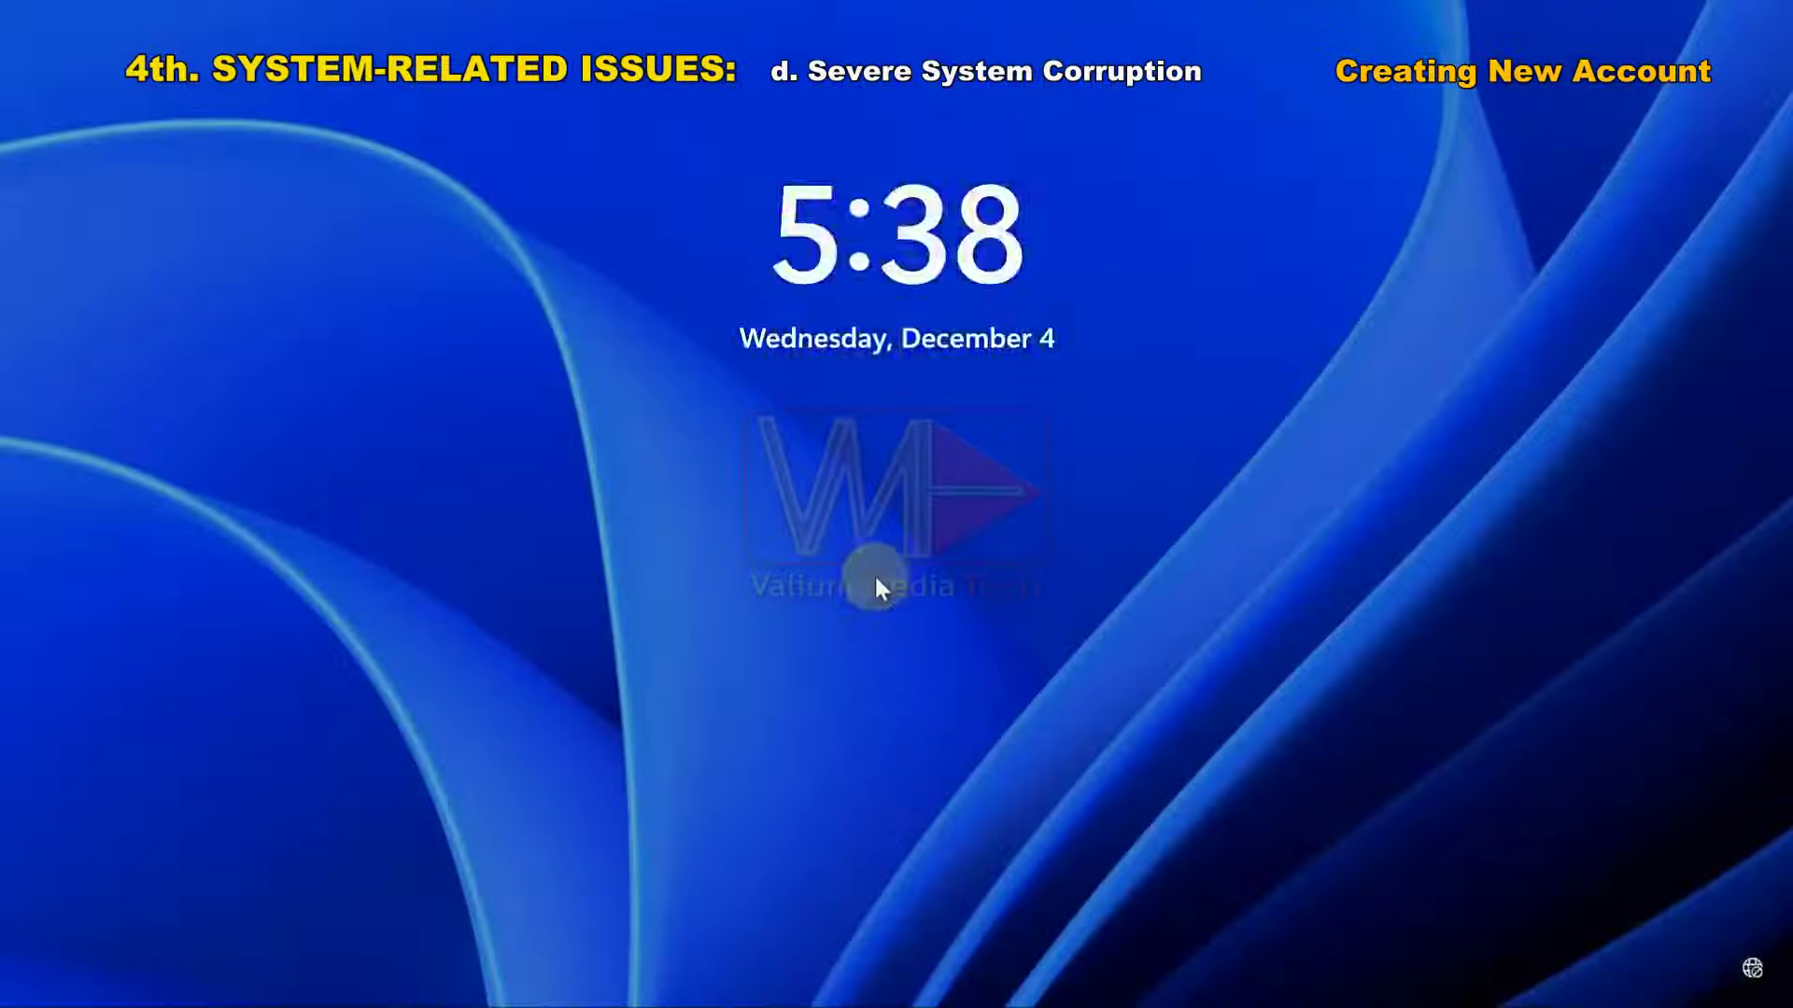
left_click(874, 573)
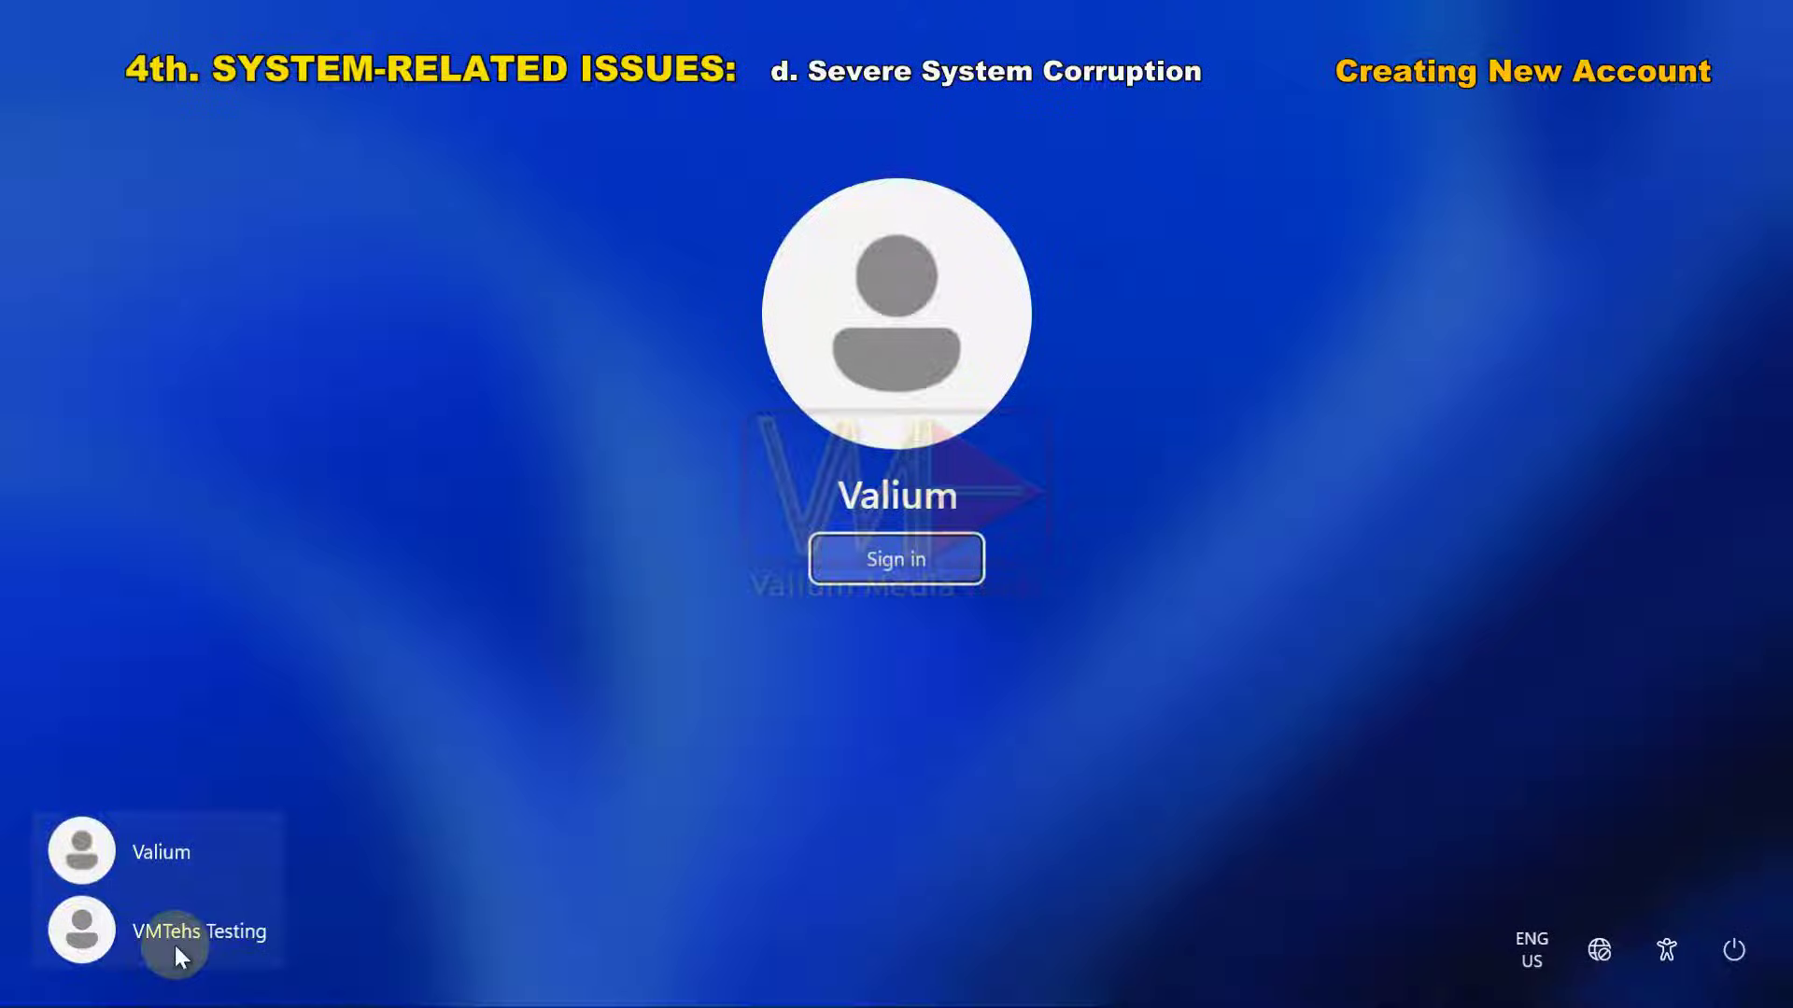
left_click(174, 933)
left_click(885, 563)
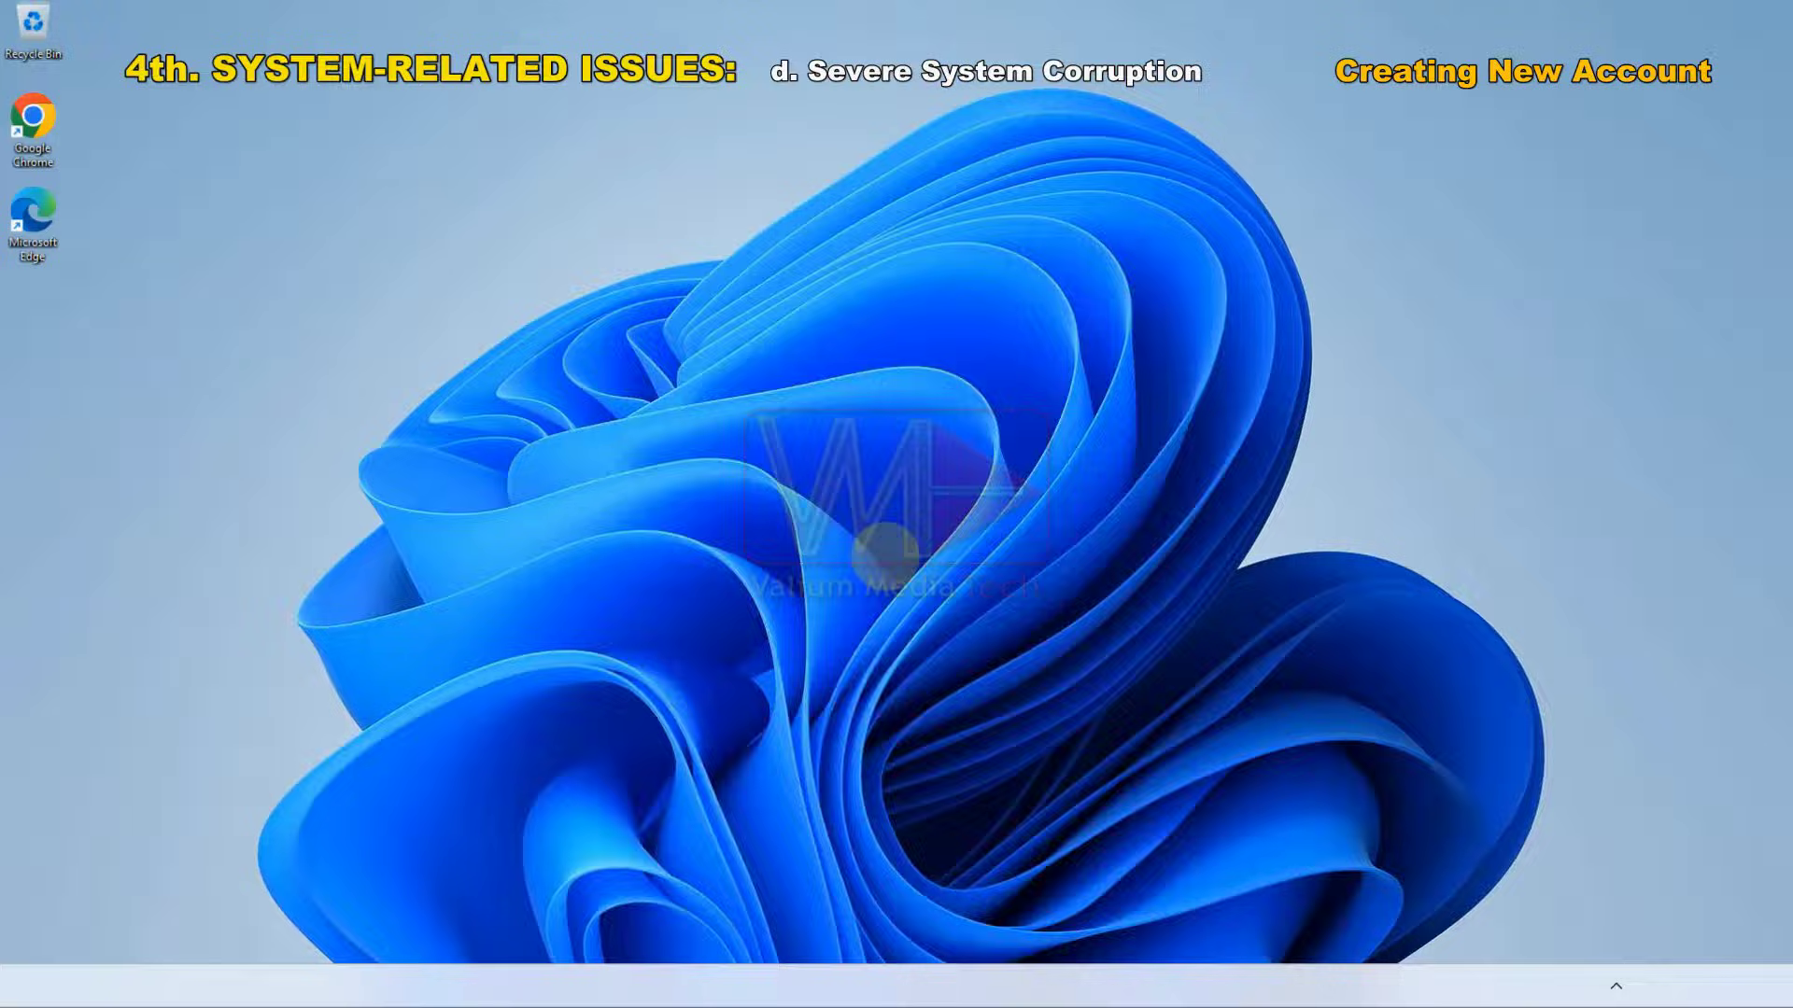
key("super")
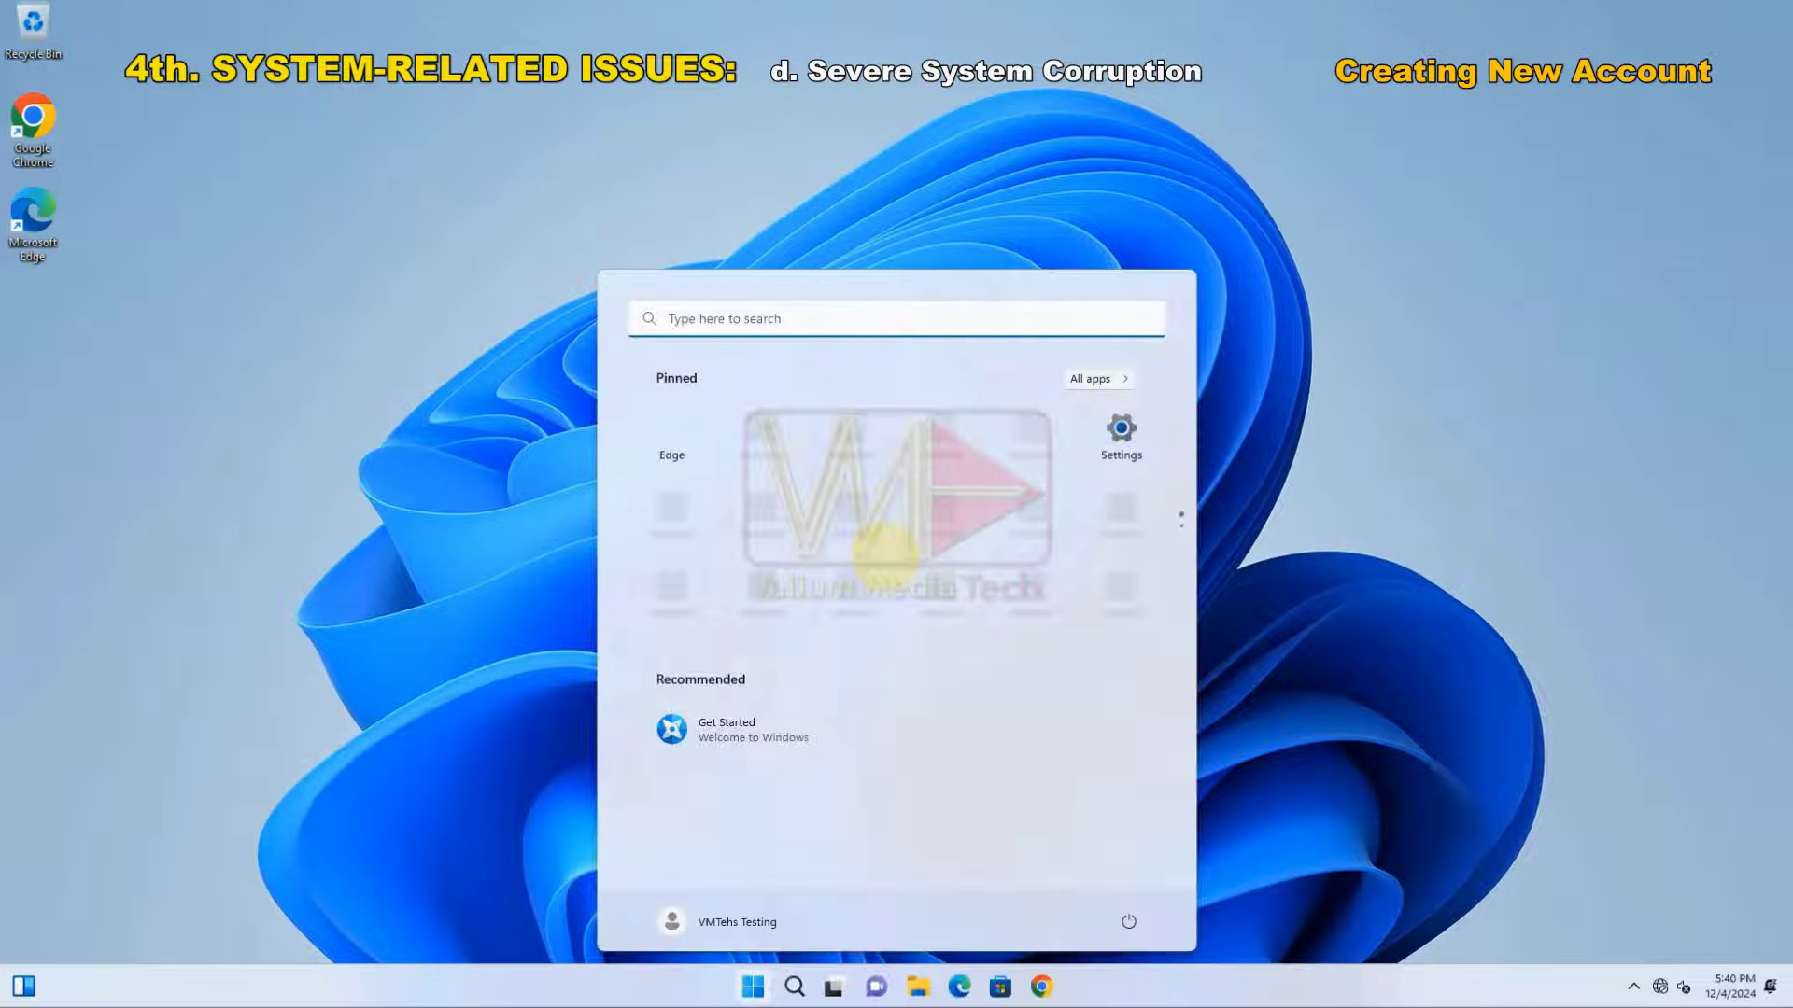
left_click(362, 462)
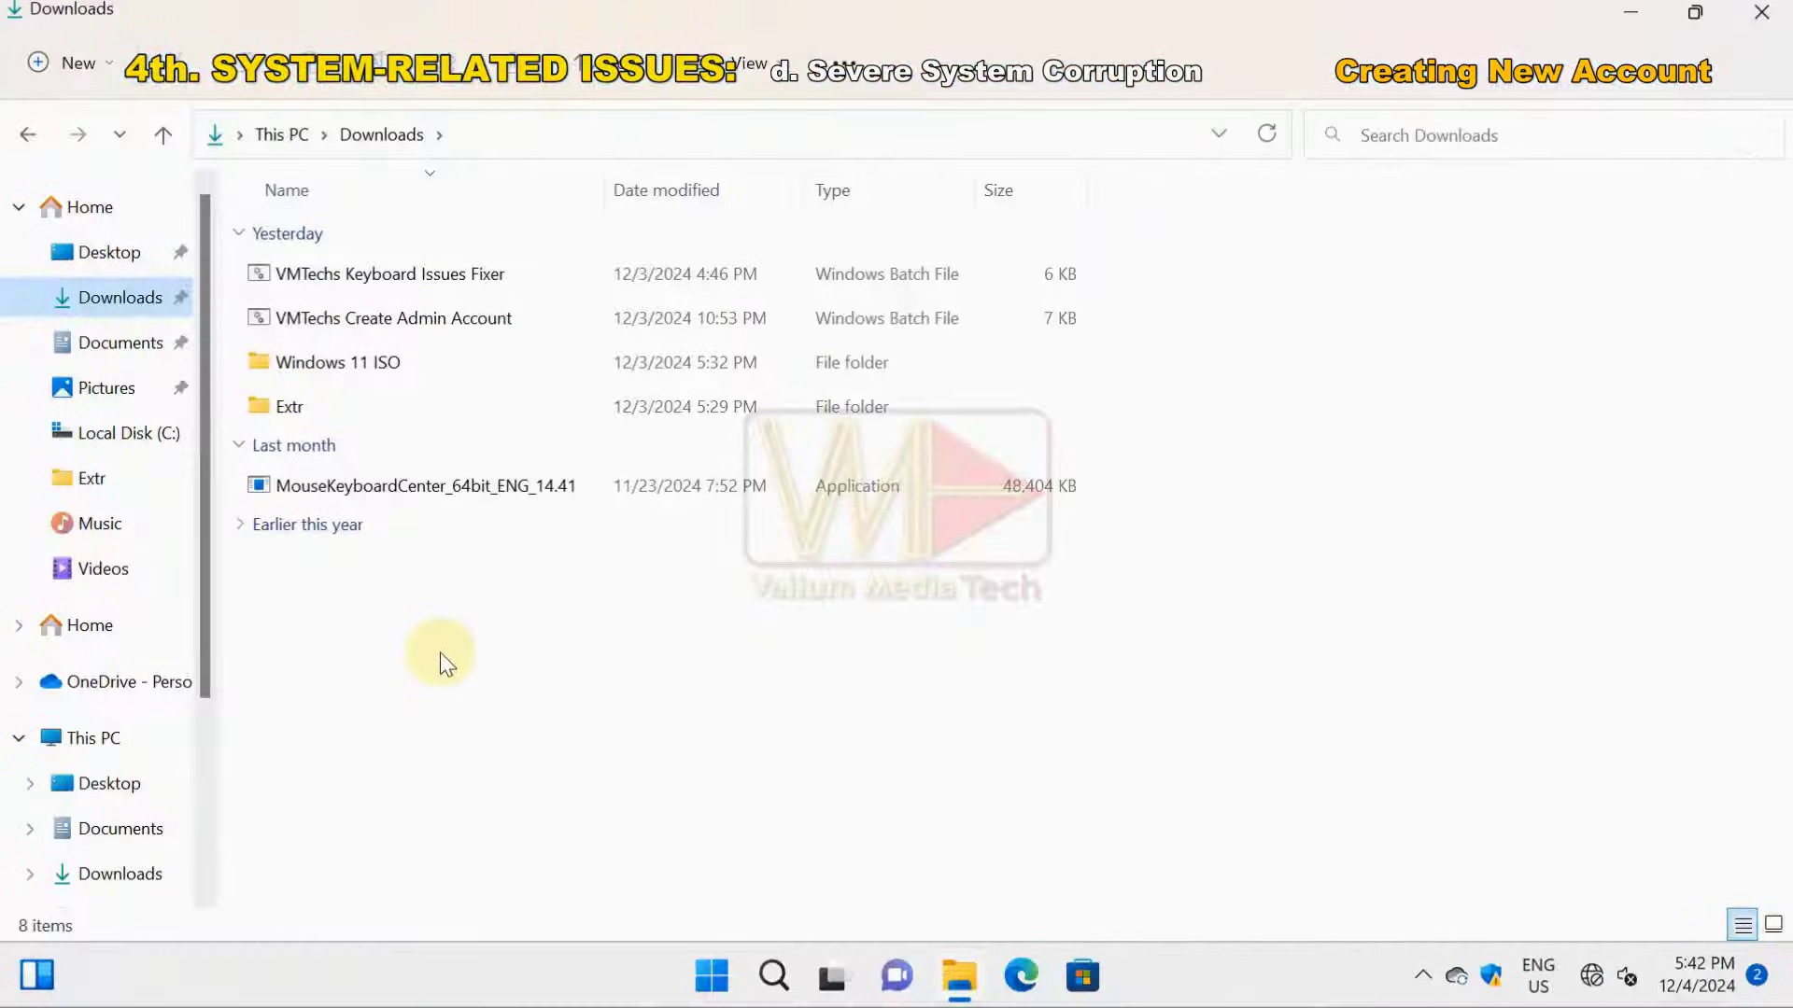
- Run Create Admin Account as administrator, choose removal, and paste 'VMTehs Testing' to delete it
double_click(359, 315)
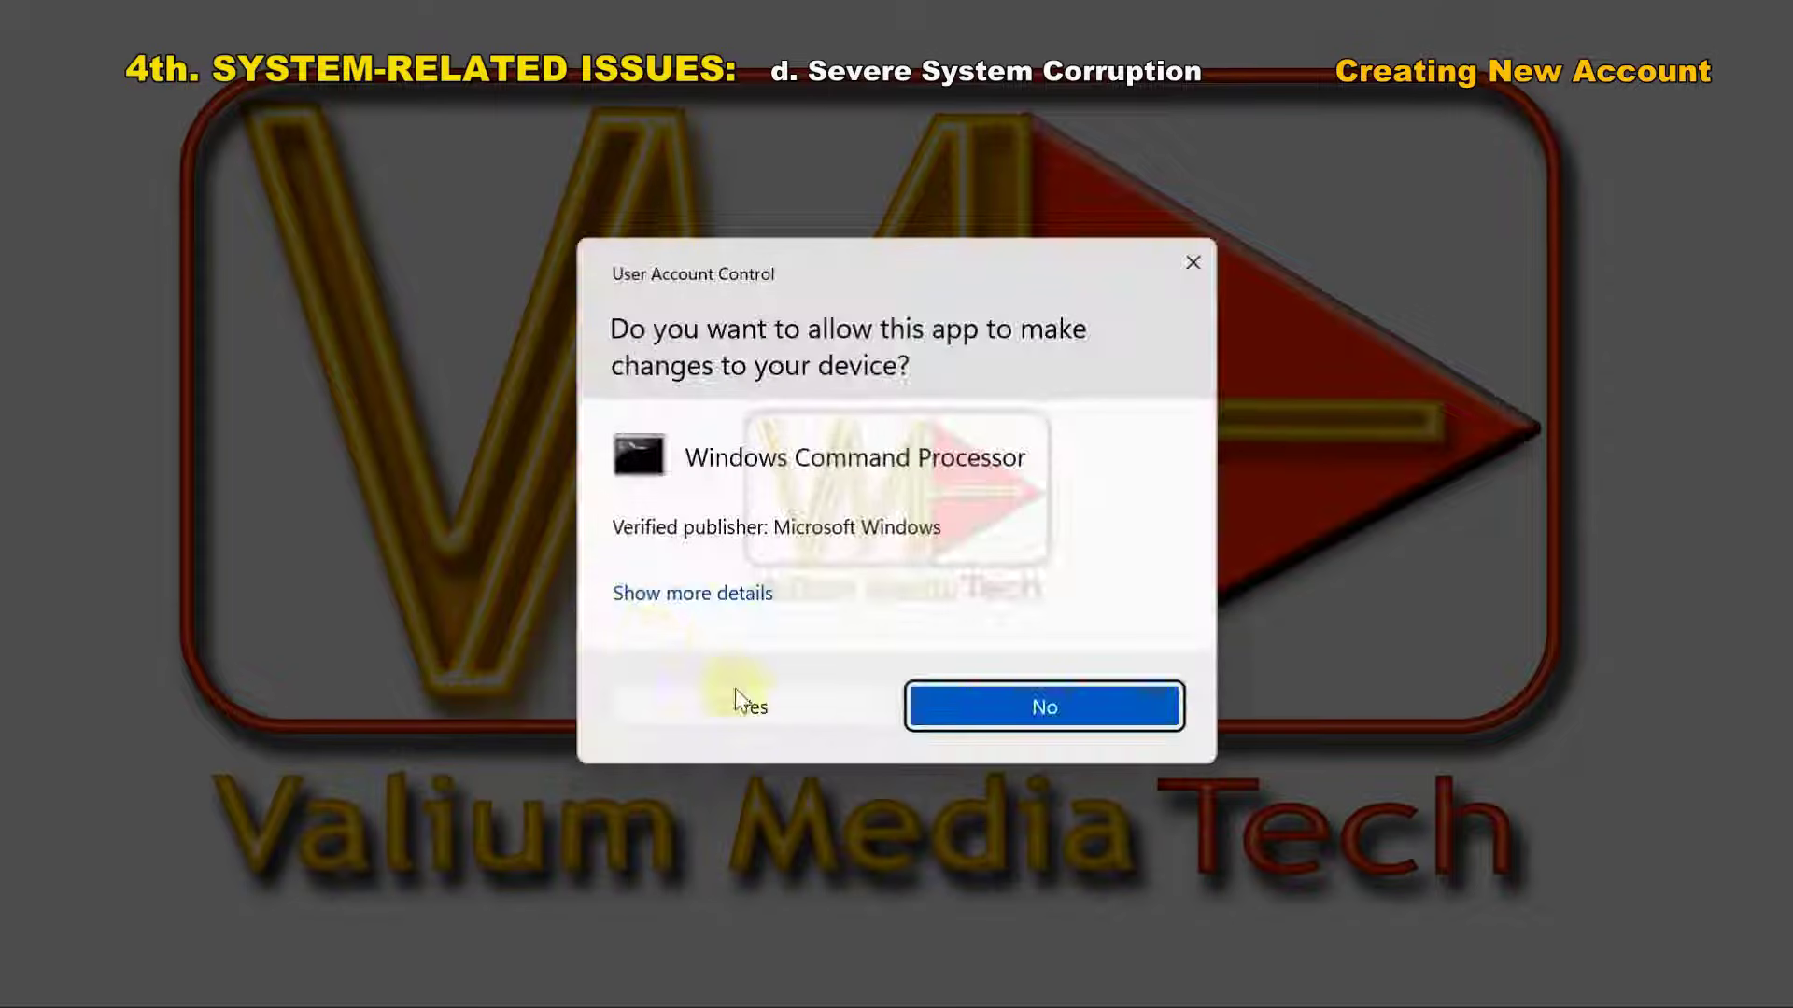
left_click(740, 702)
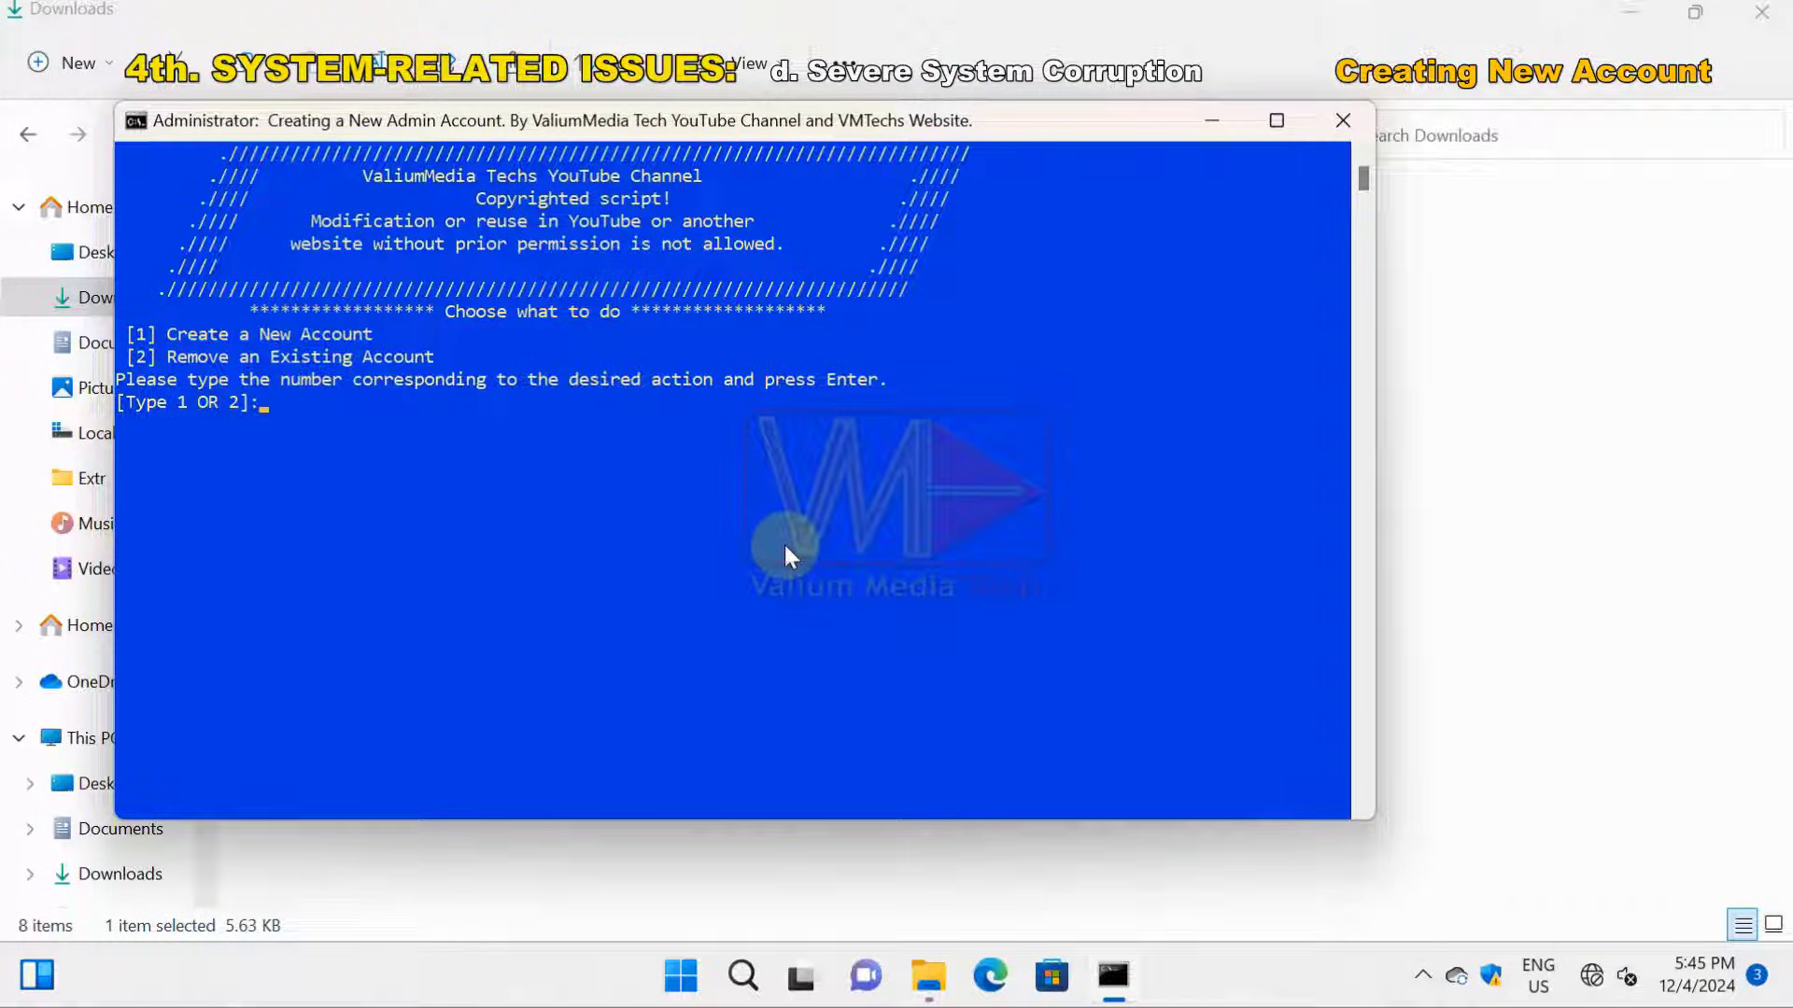
key("Return")
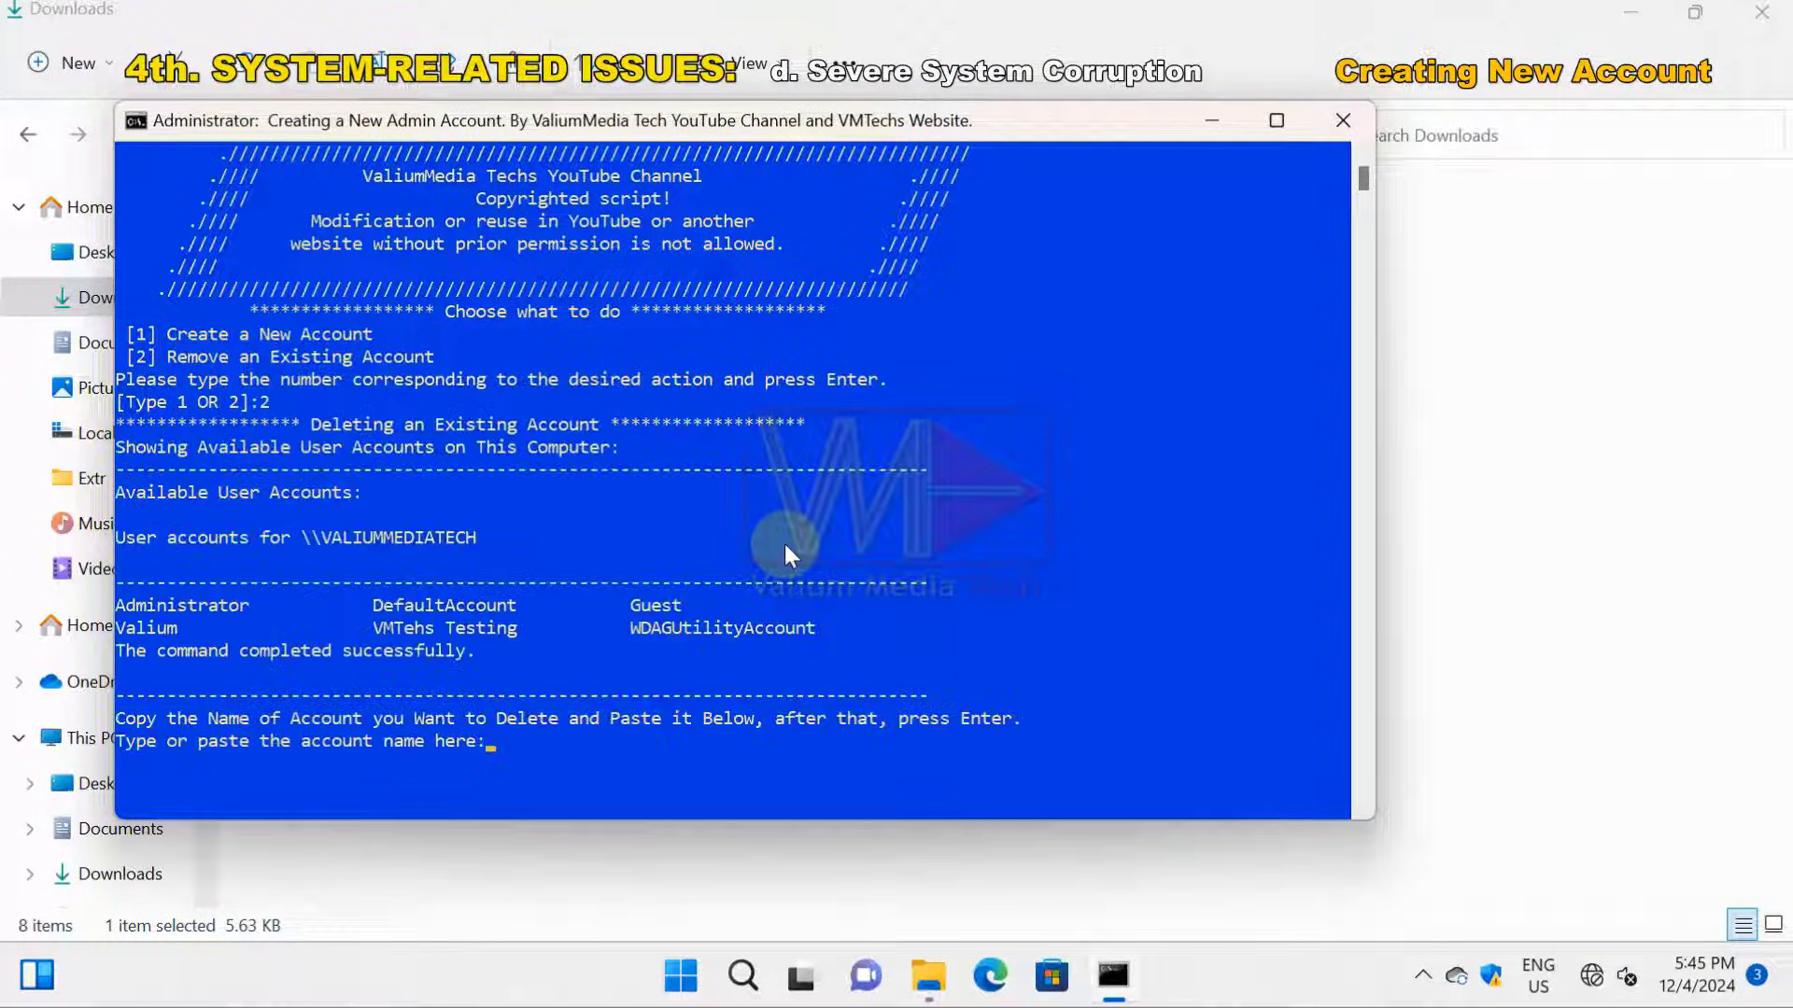
left_click_drag(373, 627, 513, 632)
right_click(512, 631)
right_click(513, 631)
key("Return")
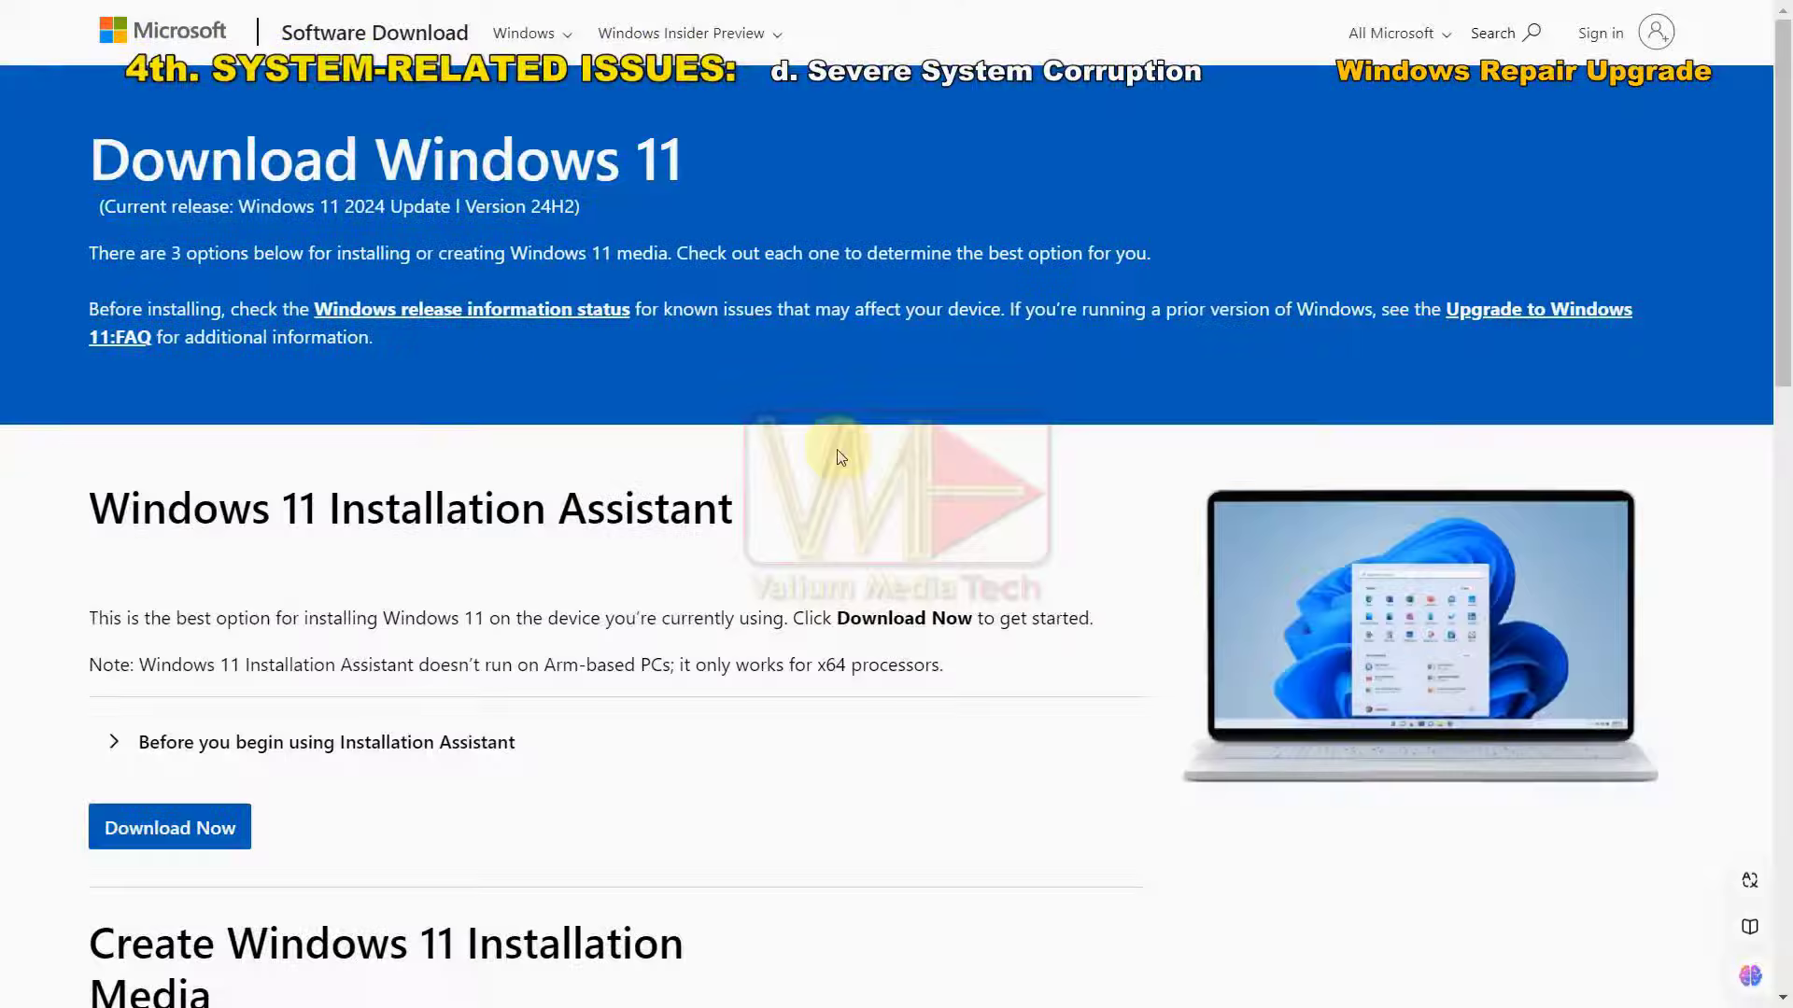
- Select Windows 11 (multi-edition ISO) and request its download
scroll(840, 458, "down", 15)
left_click(564, 272)
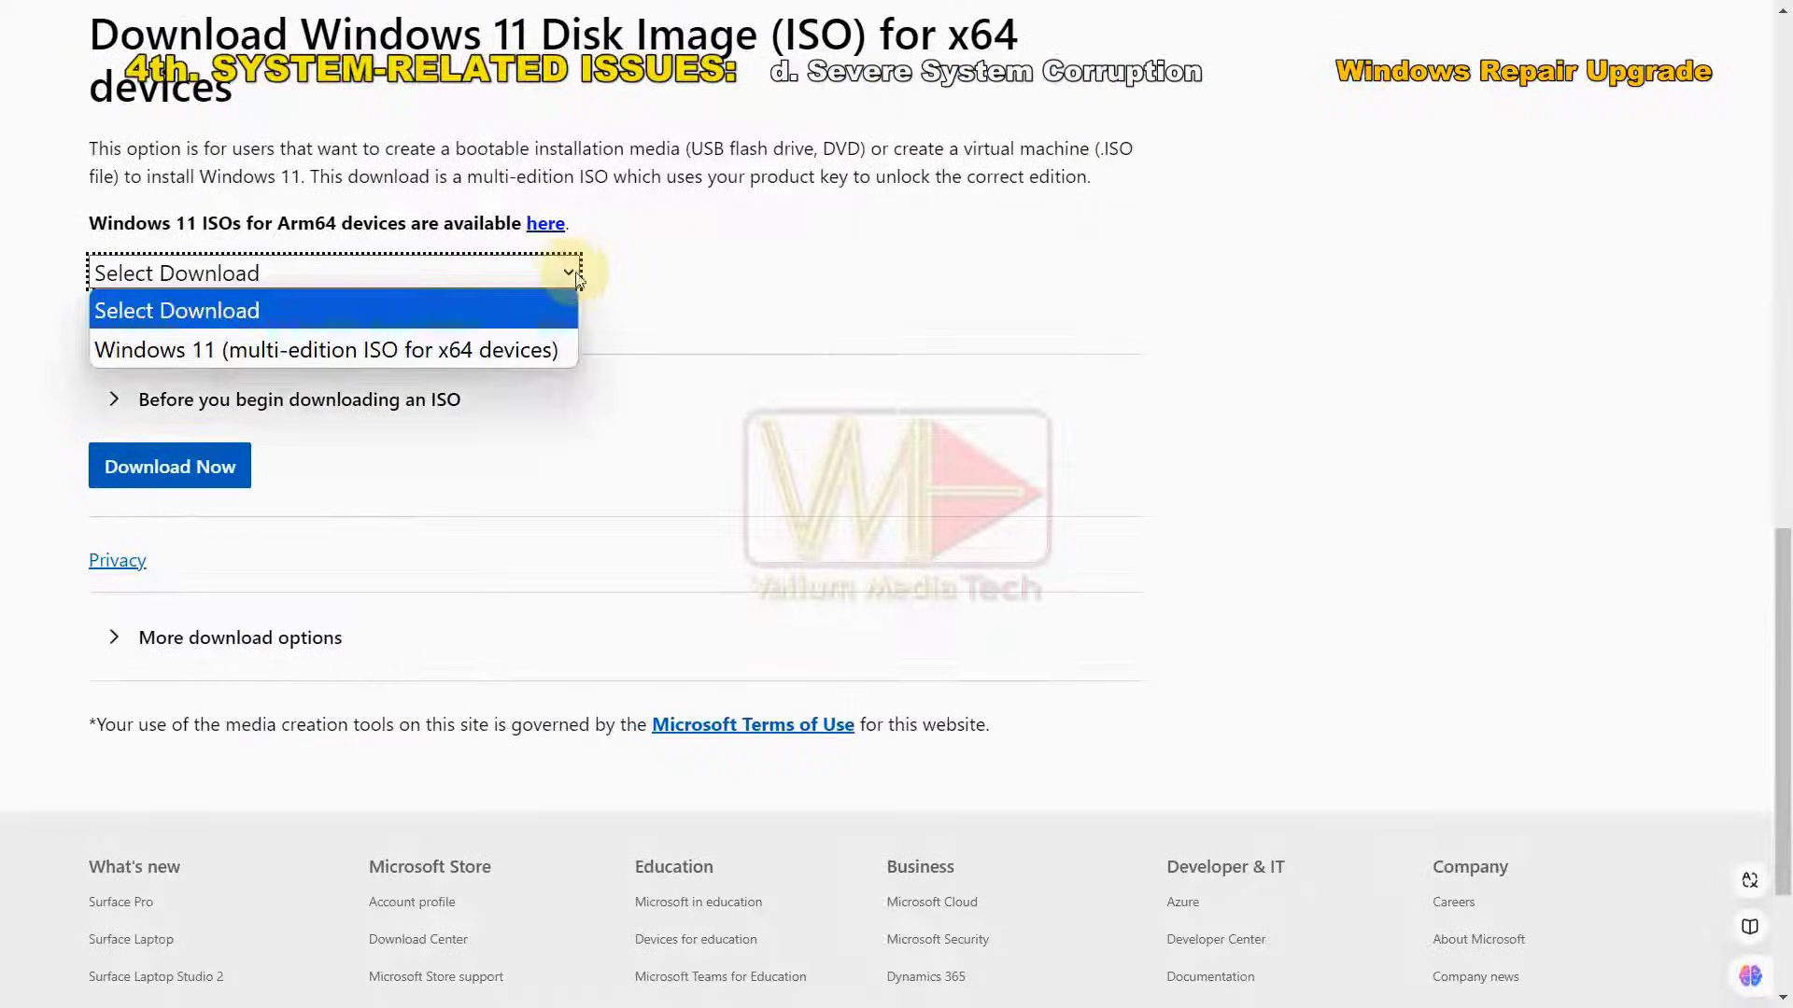
left_click(467, 349)
left_click(169, 466)
- Choose English (United States) as the language, confirm, and start the 64-bit download
scroll(369, 470, "down", 3)
left_click(329, 455)
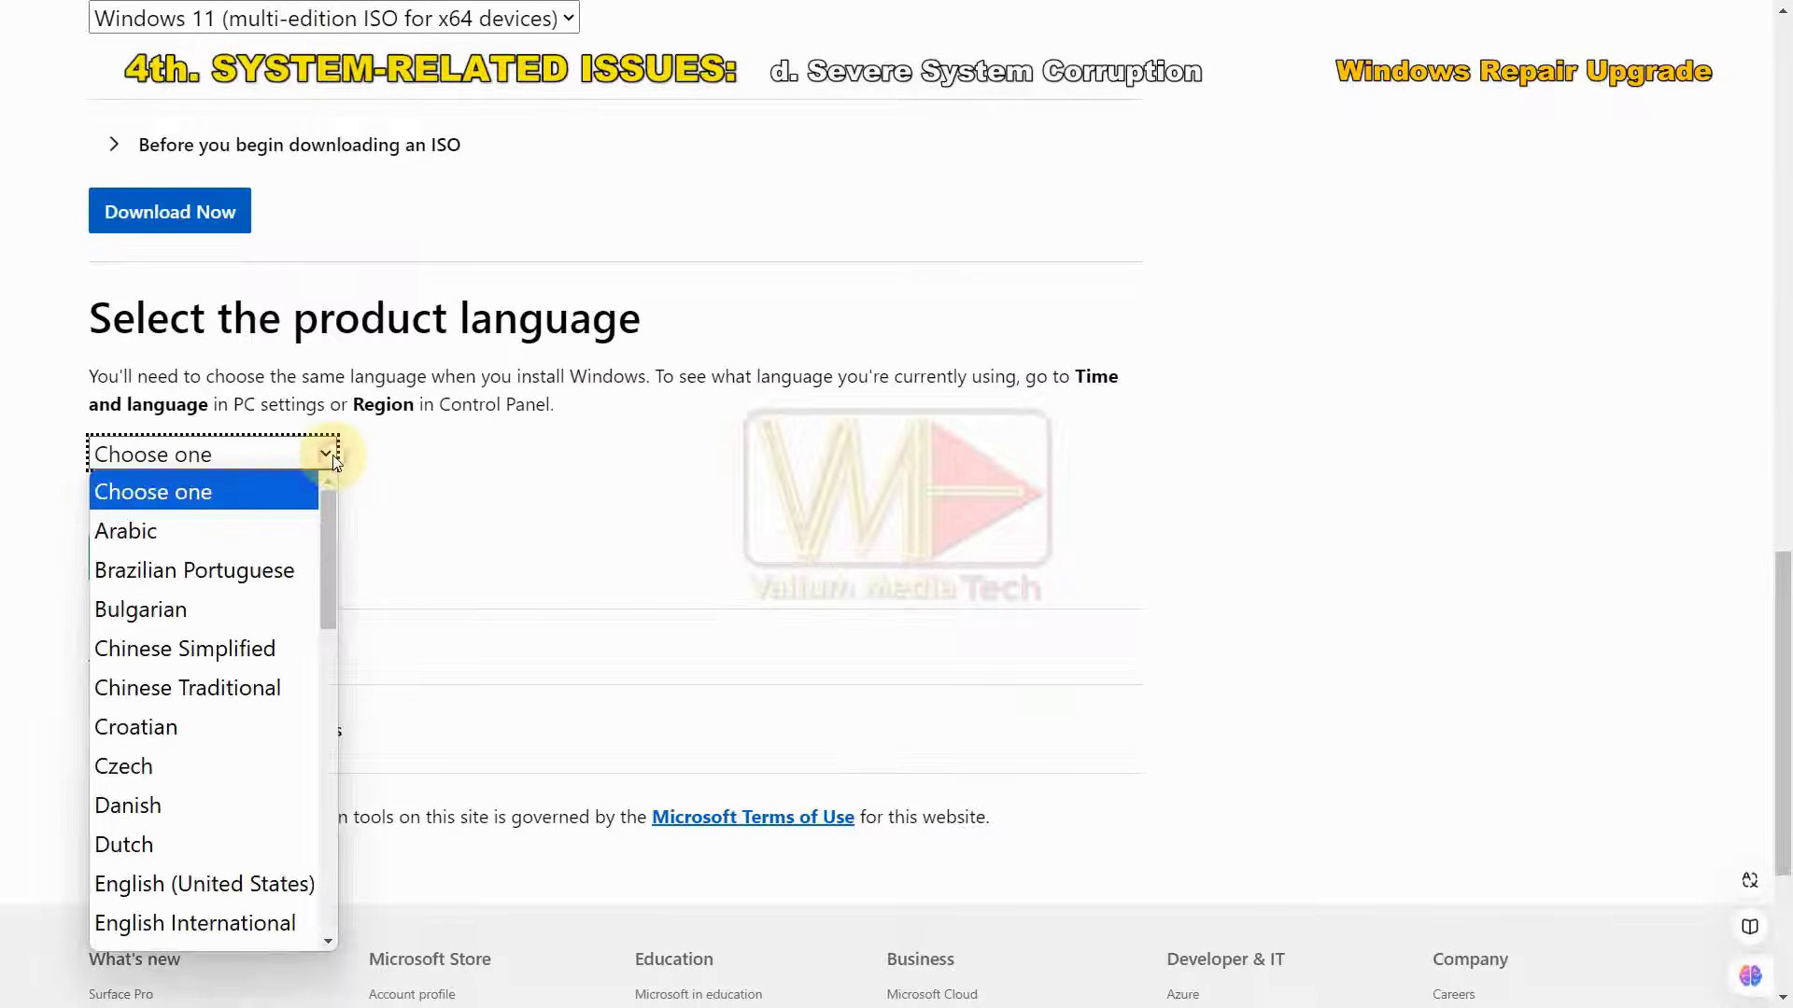
left_click(254, 883)
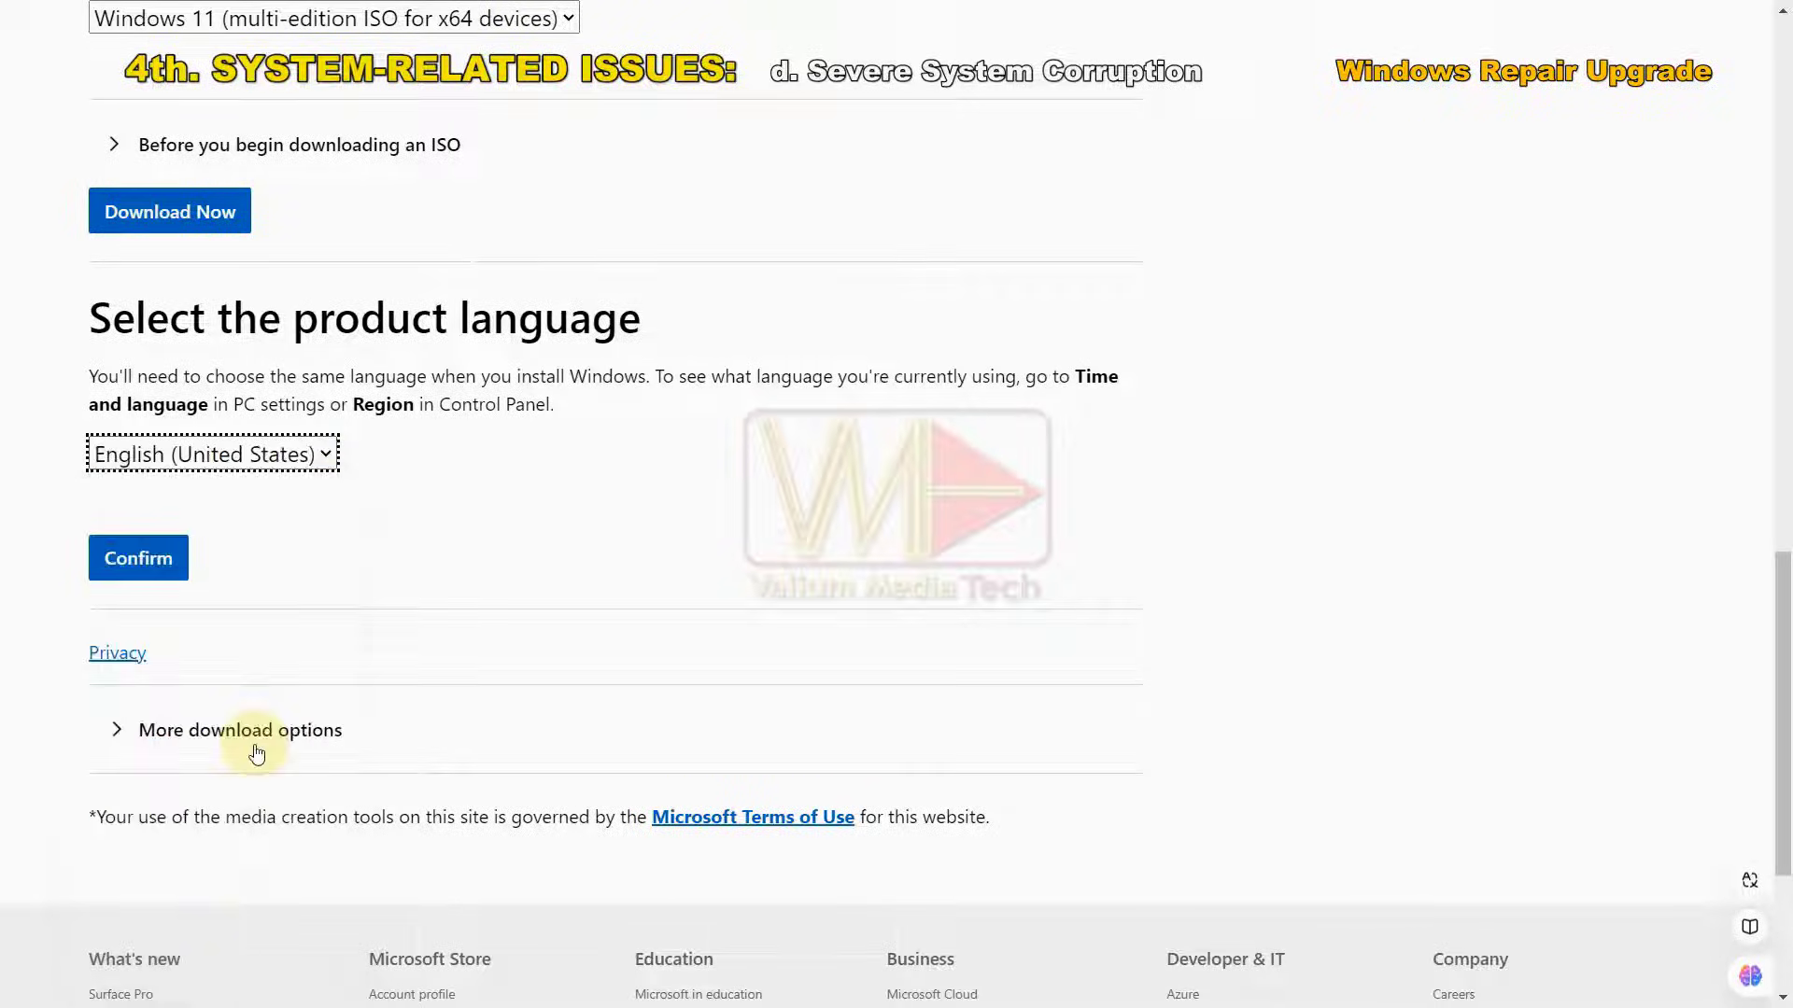
left_click(139, 558)
scroll(1076, 656, "down", 1)
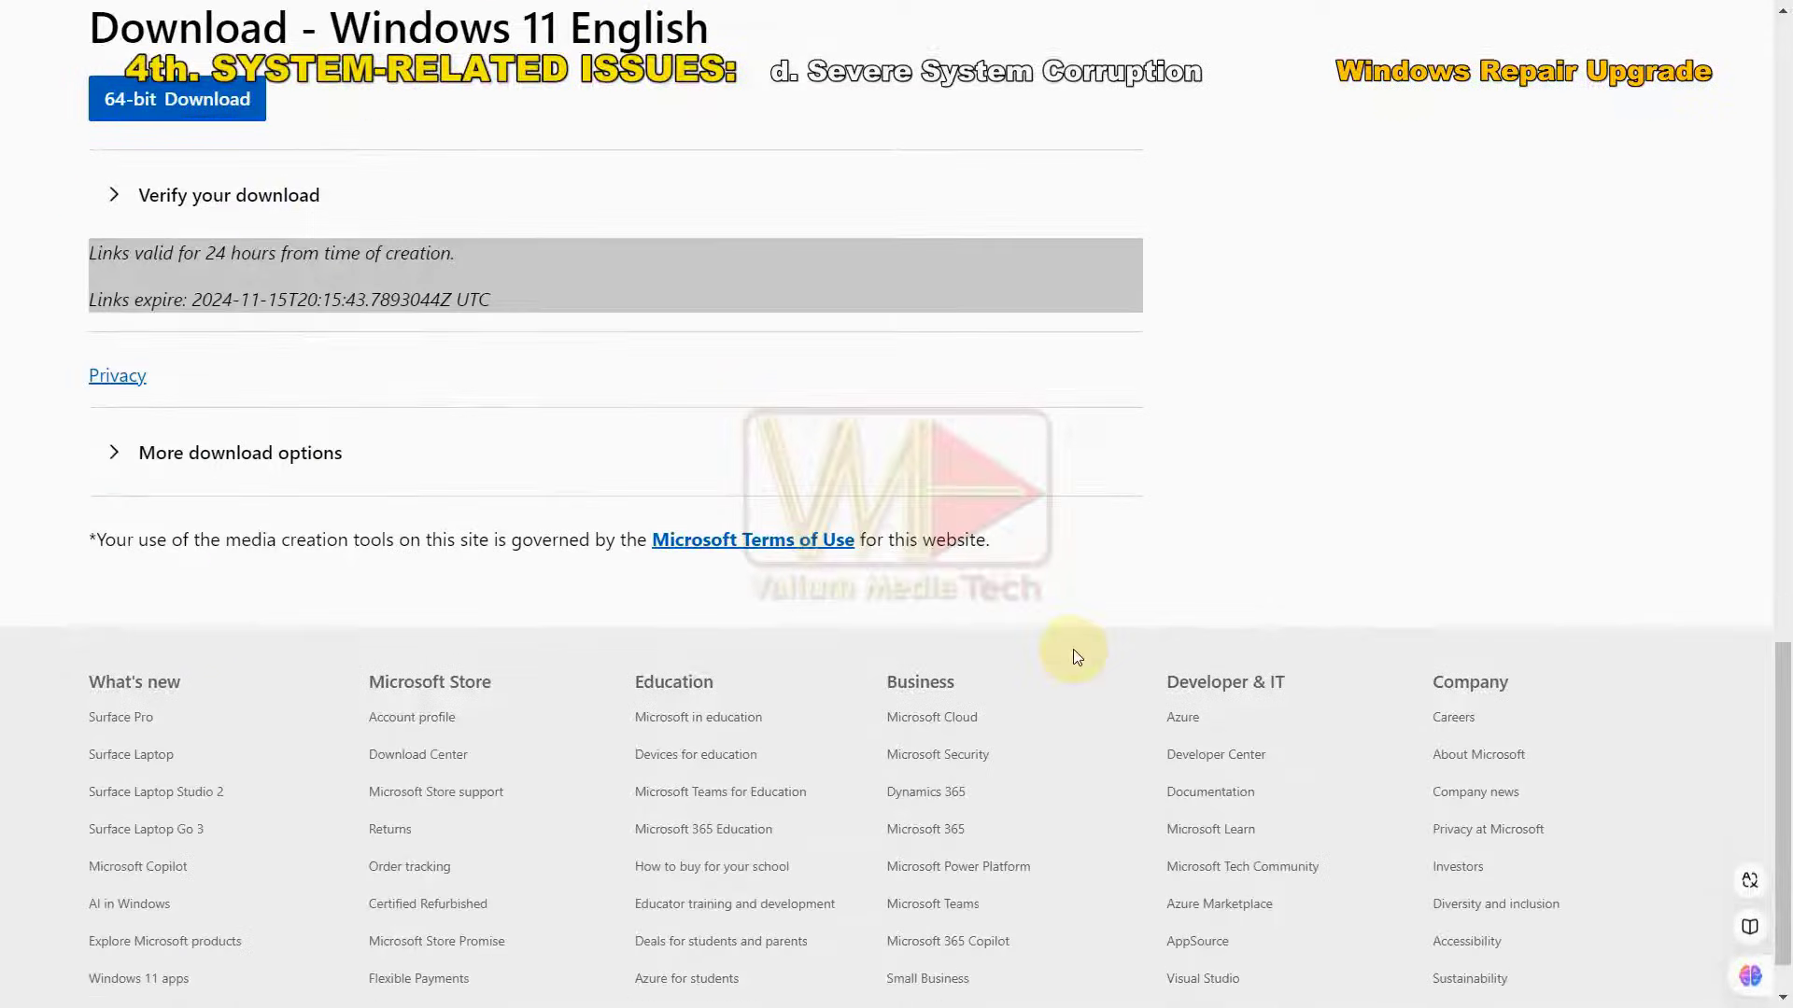
left_click(172, 103)
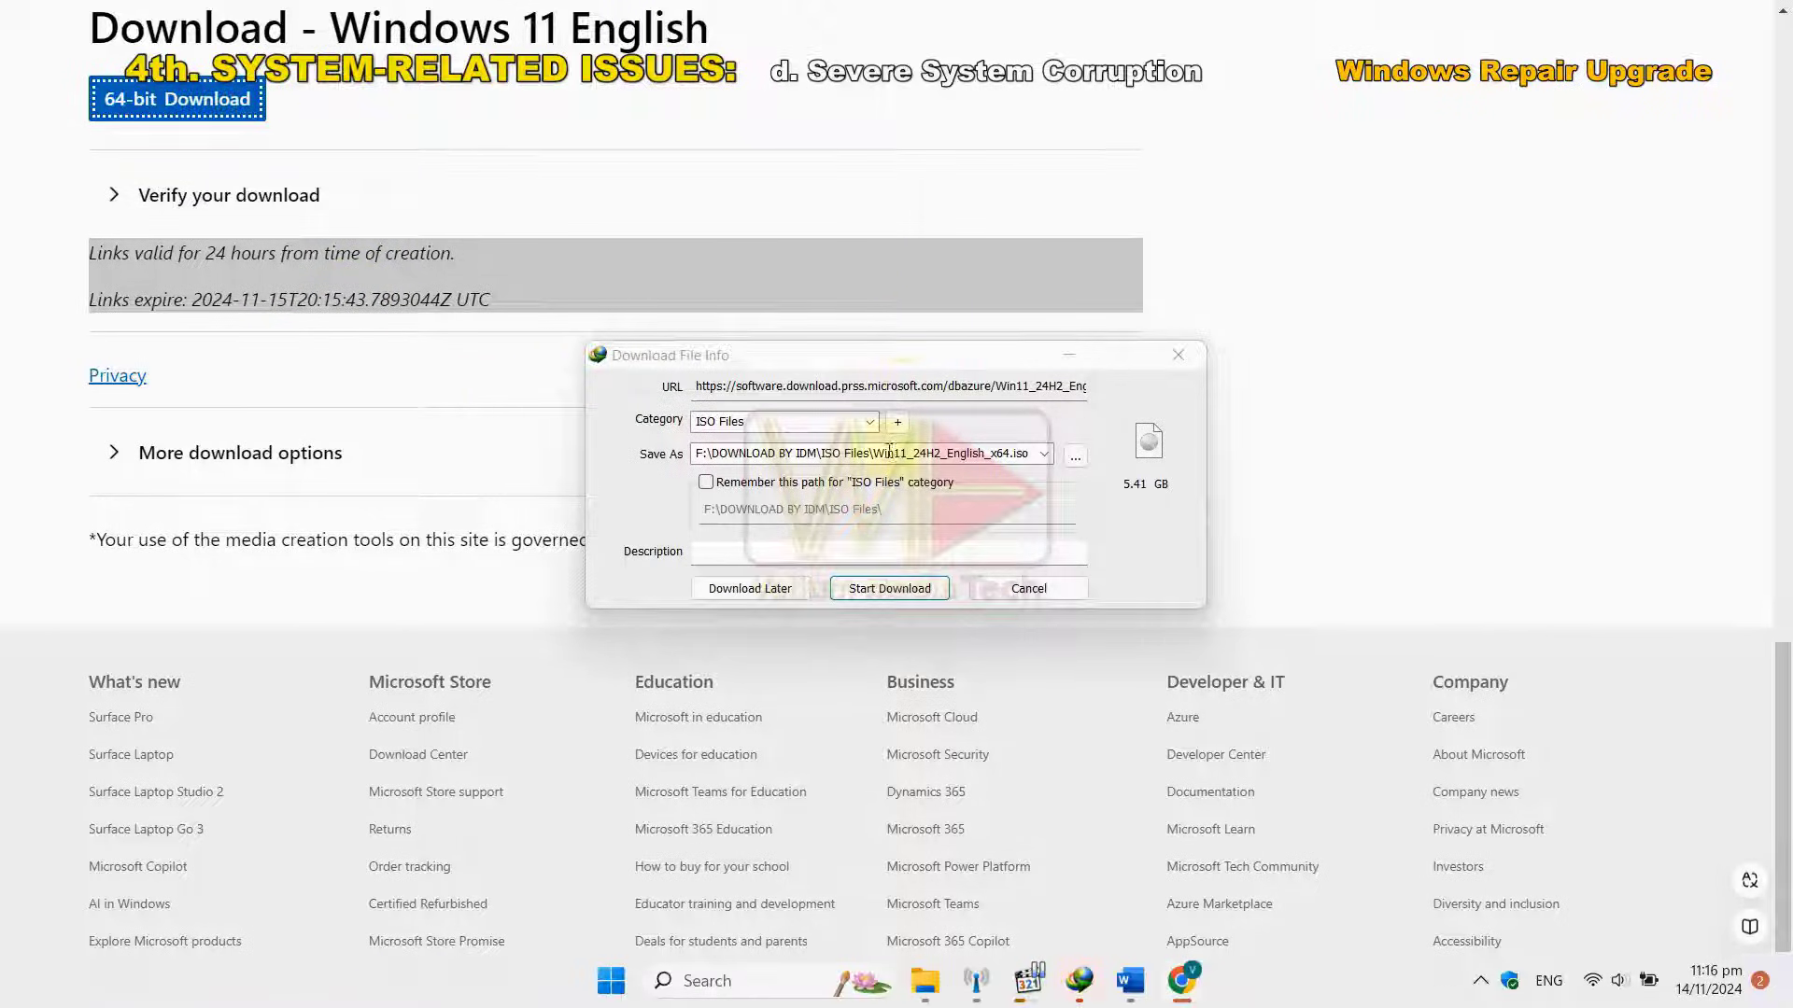
- Save the ISO, mount it, and launch Windows 11 setup with administrator approval
left_click(861, 589)
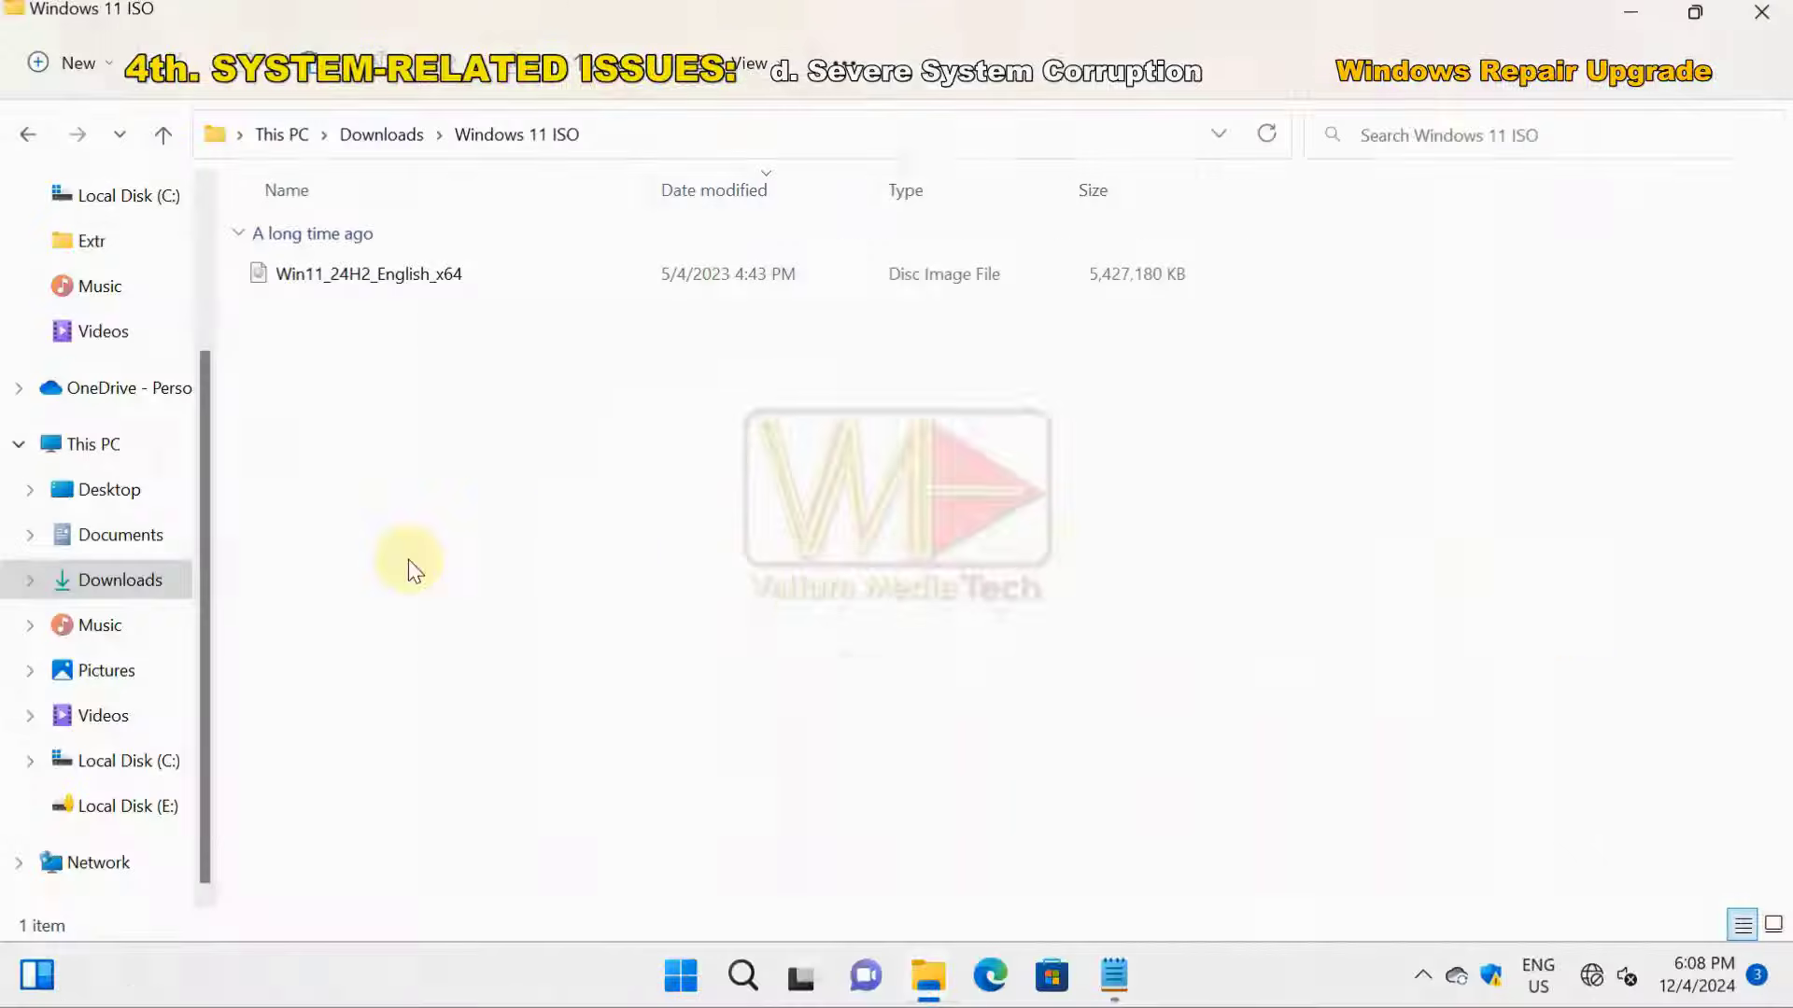
double_click(334, 278)
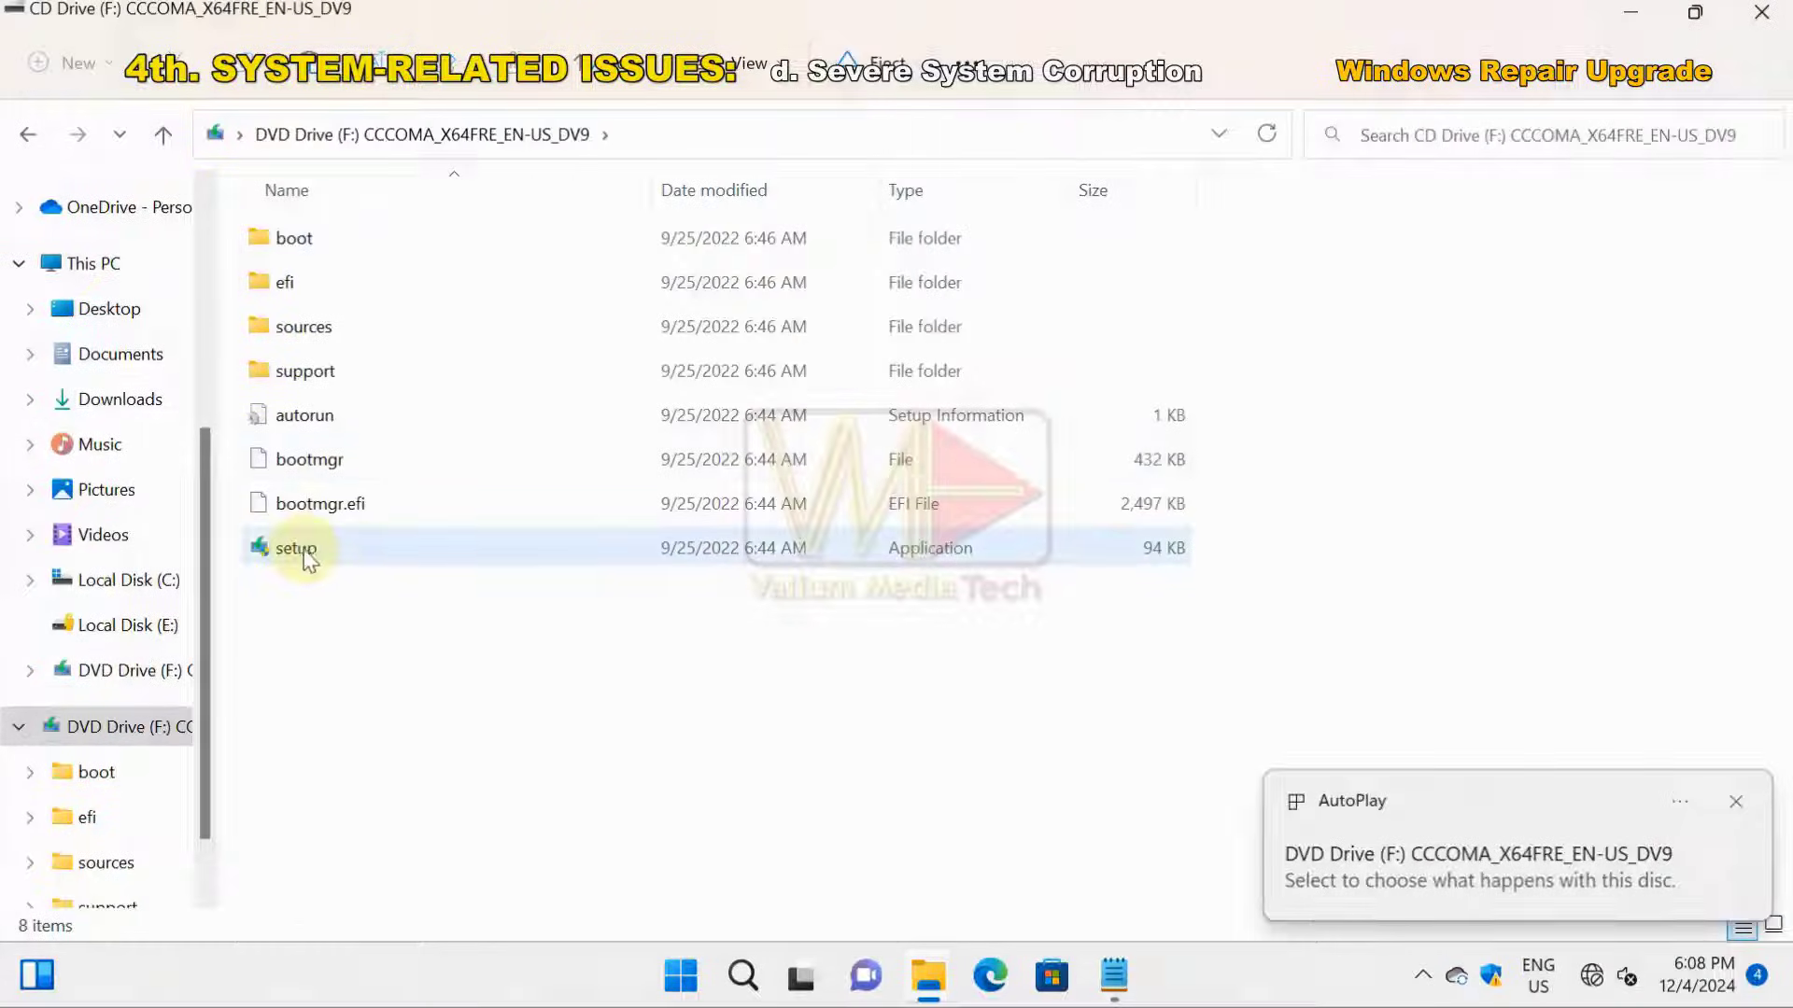
left_click(309, 549)
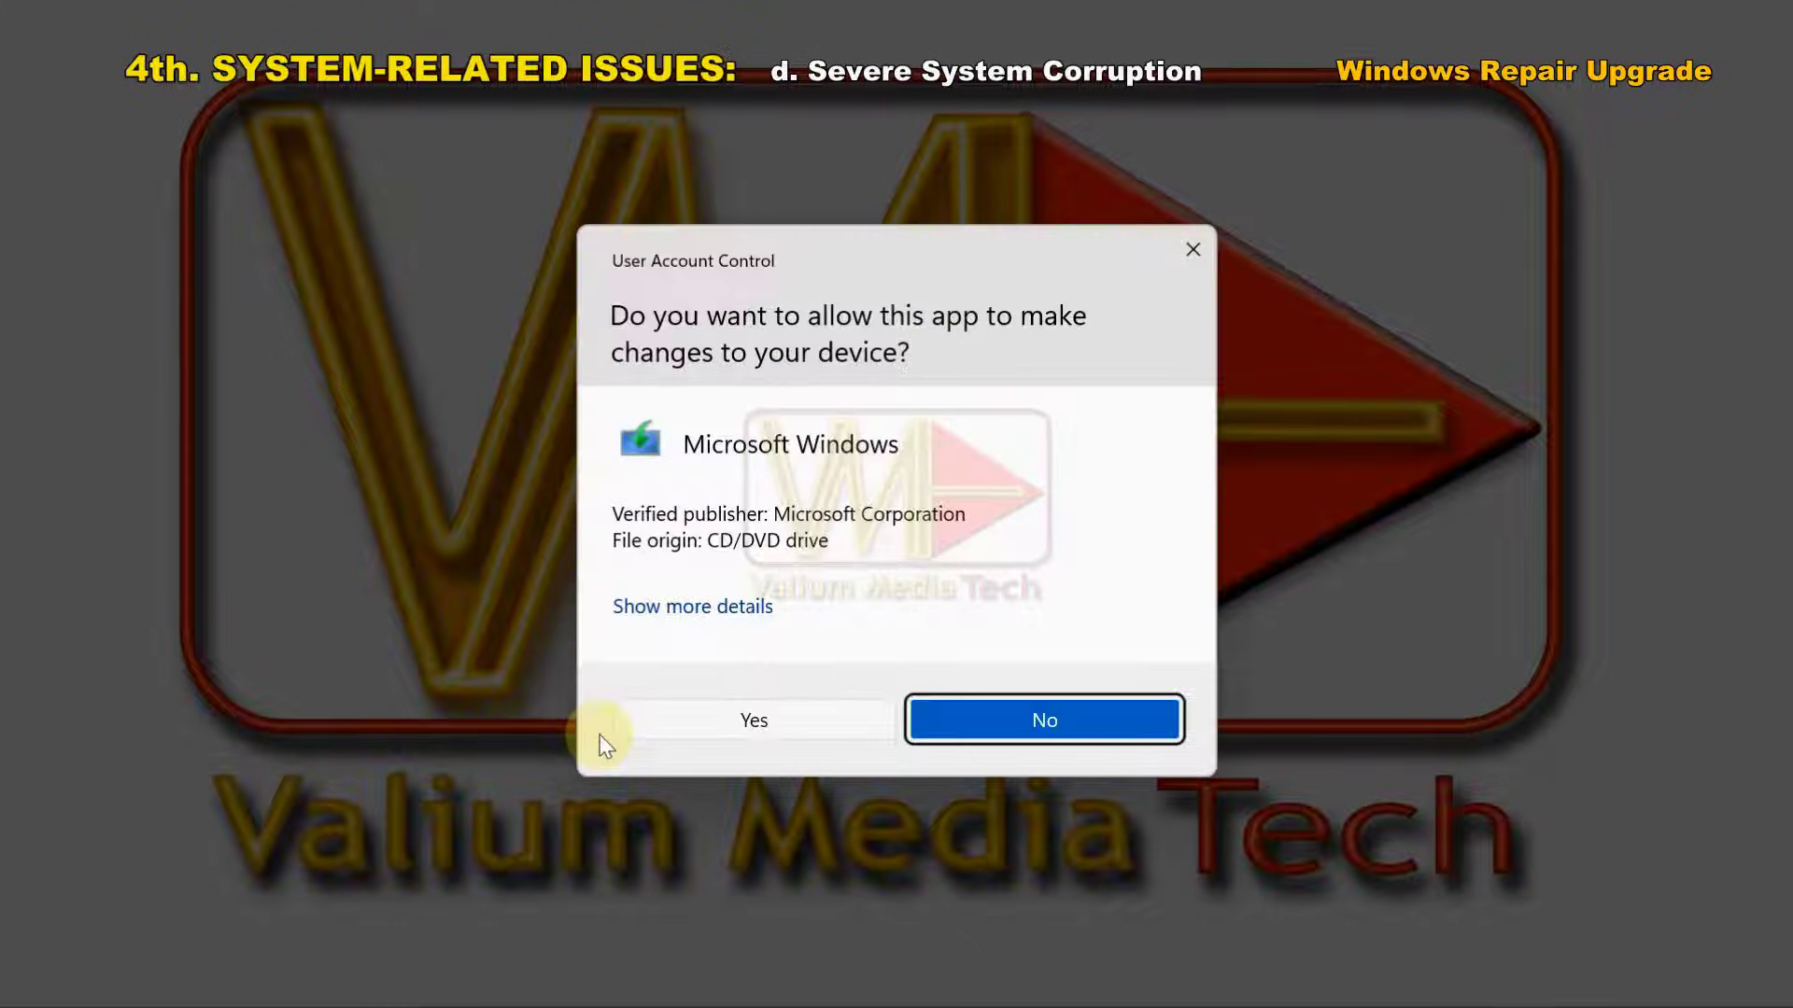
left_click(790, 714)
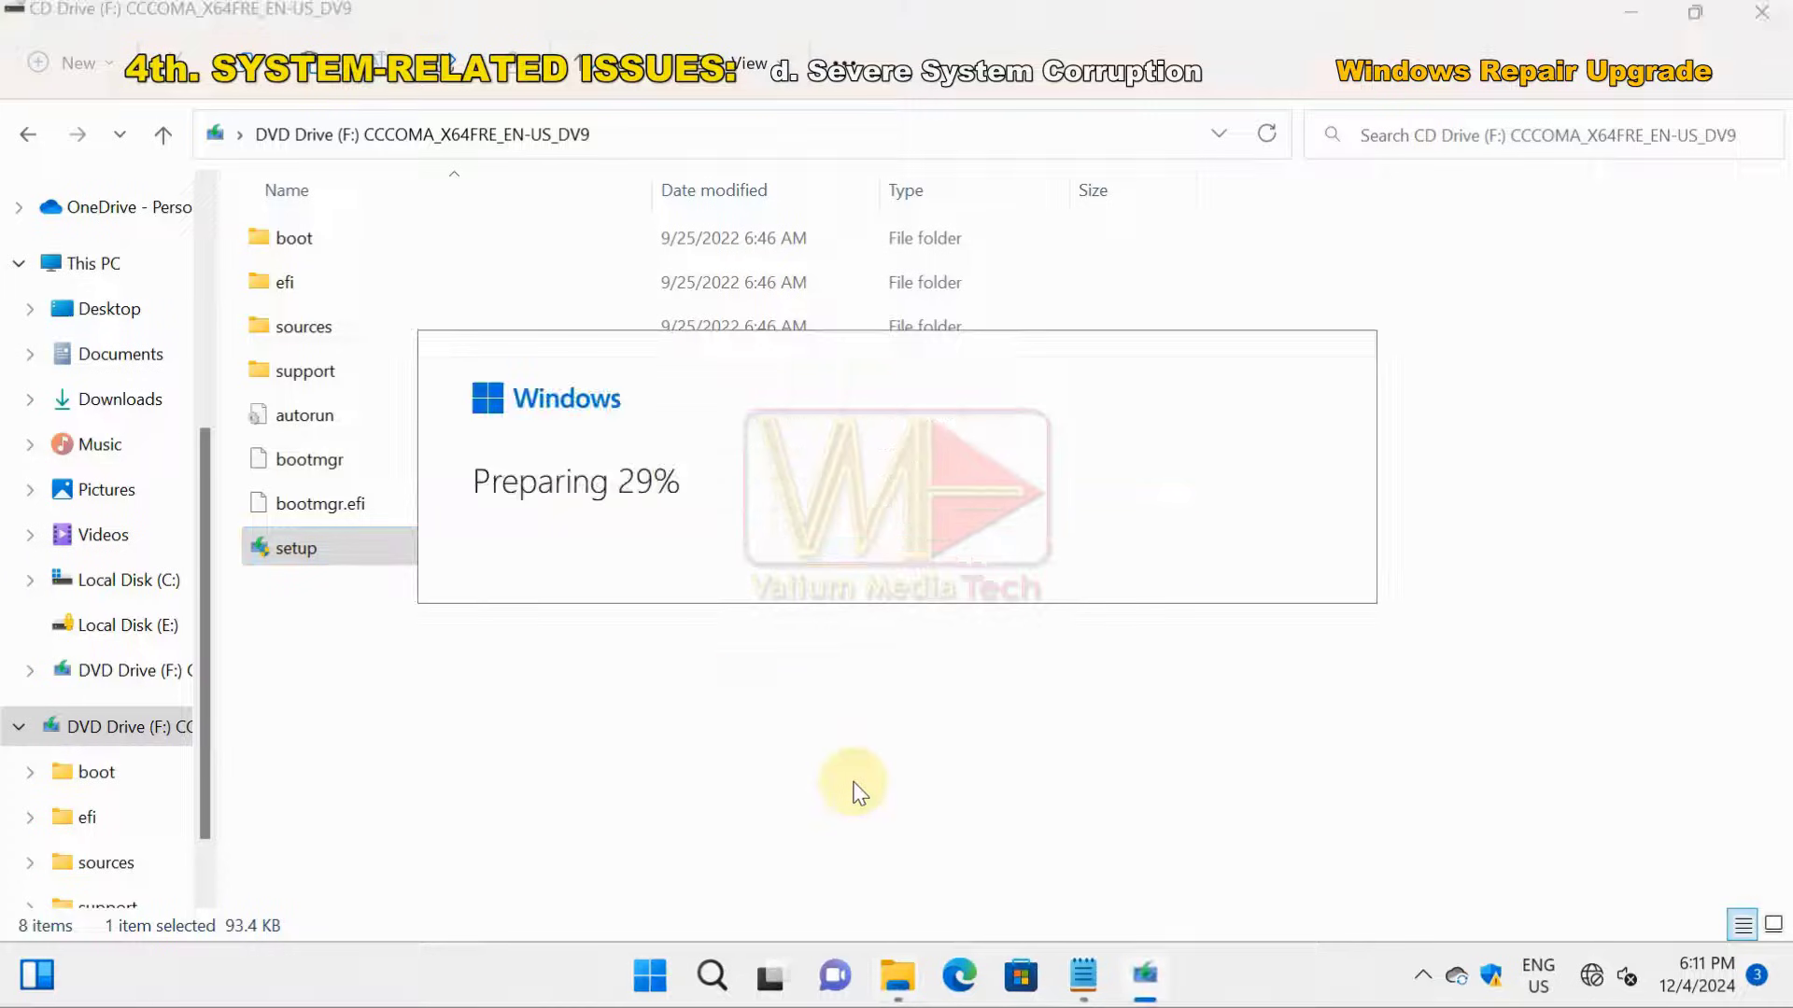
- Skip updates, accept the license, keep personal files and apps, and start the install
left_click(490, 378)
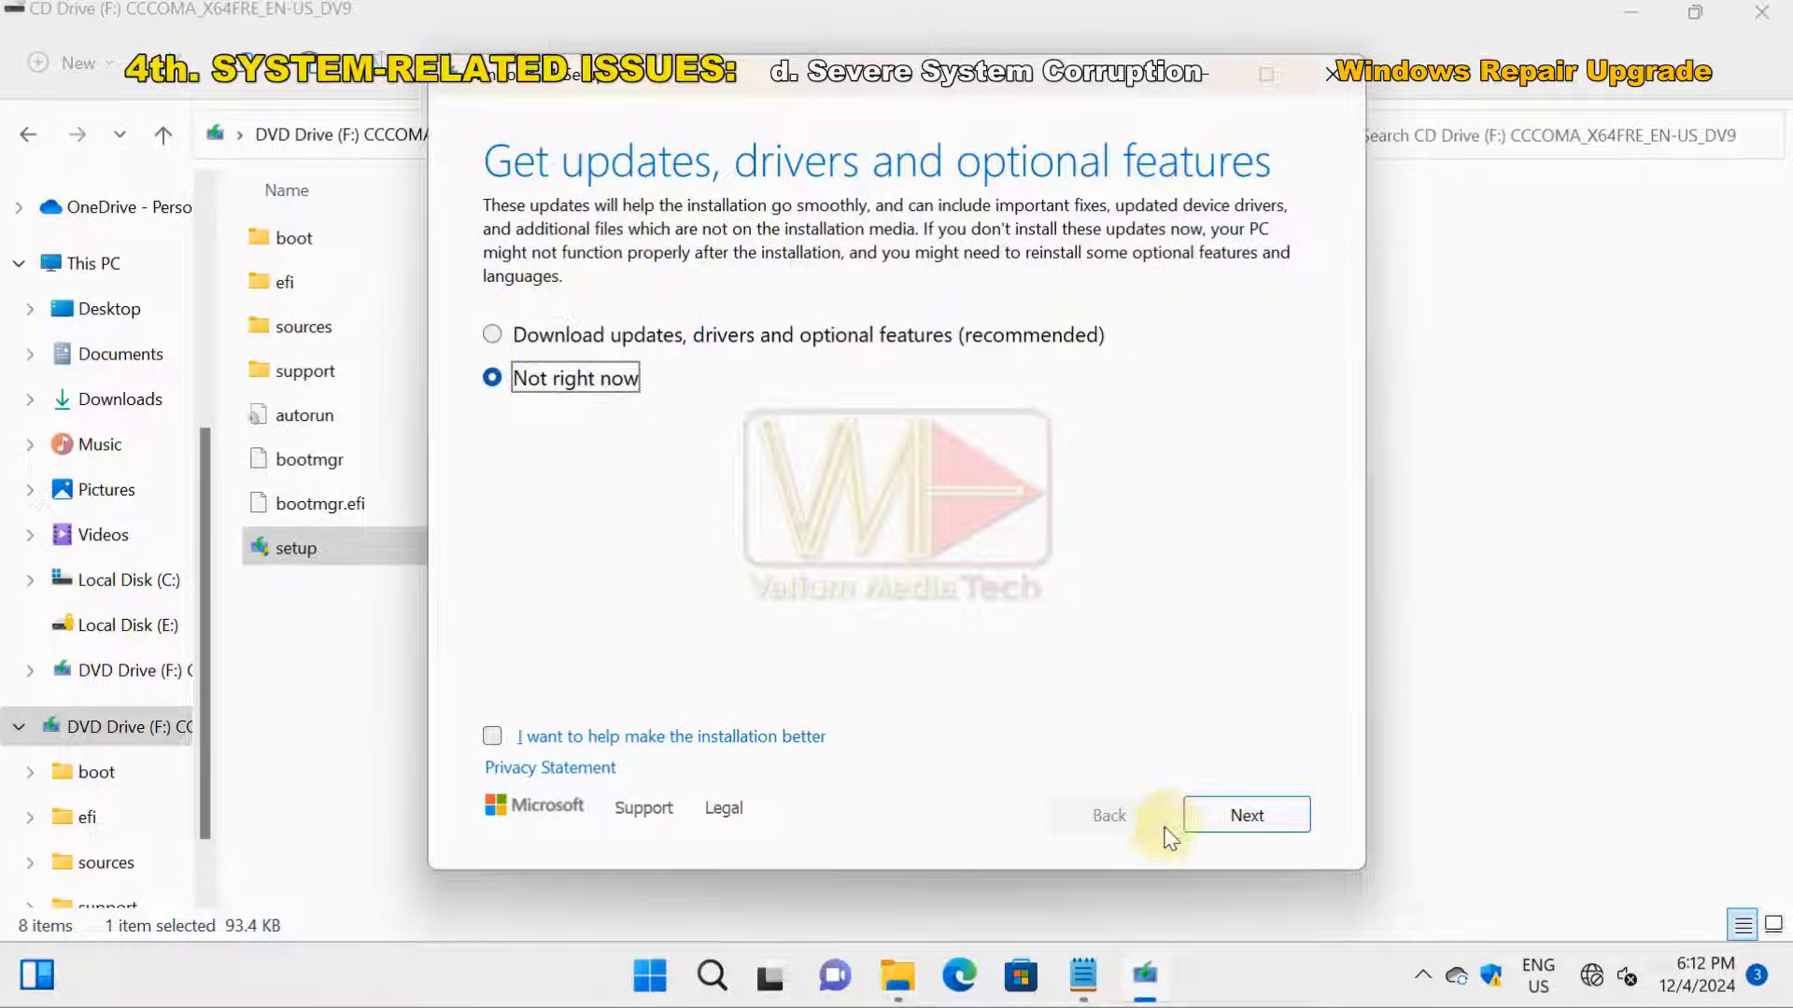
left_click(1245, 815)
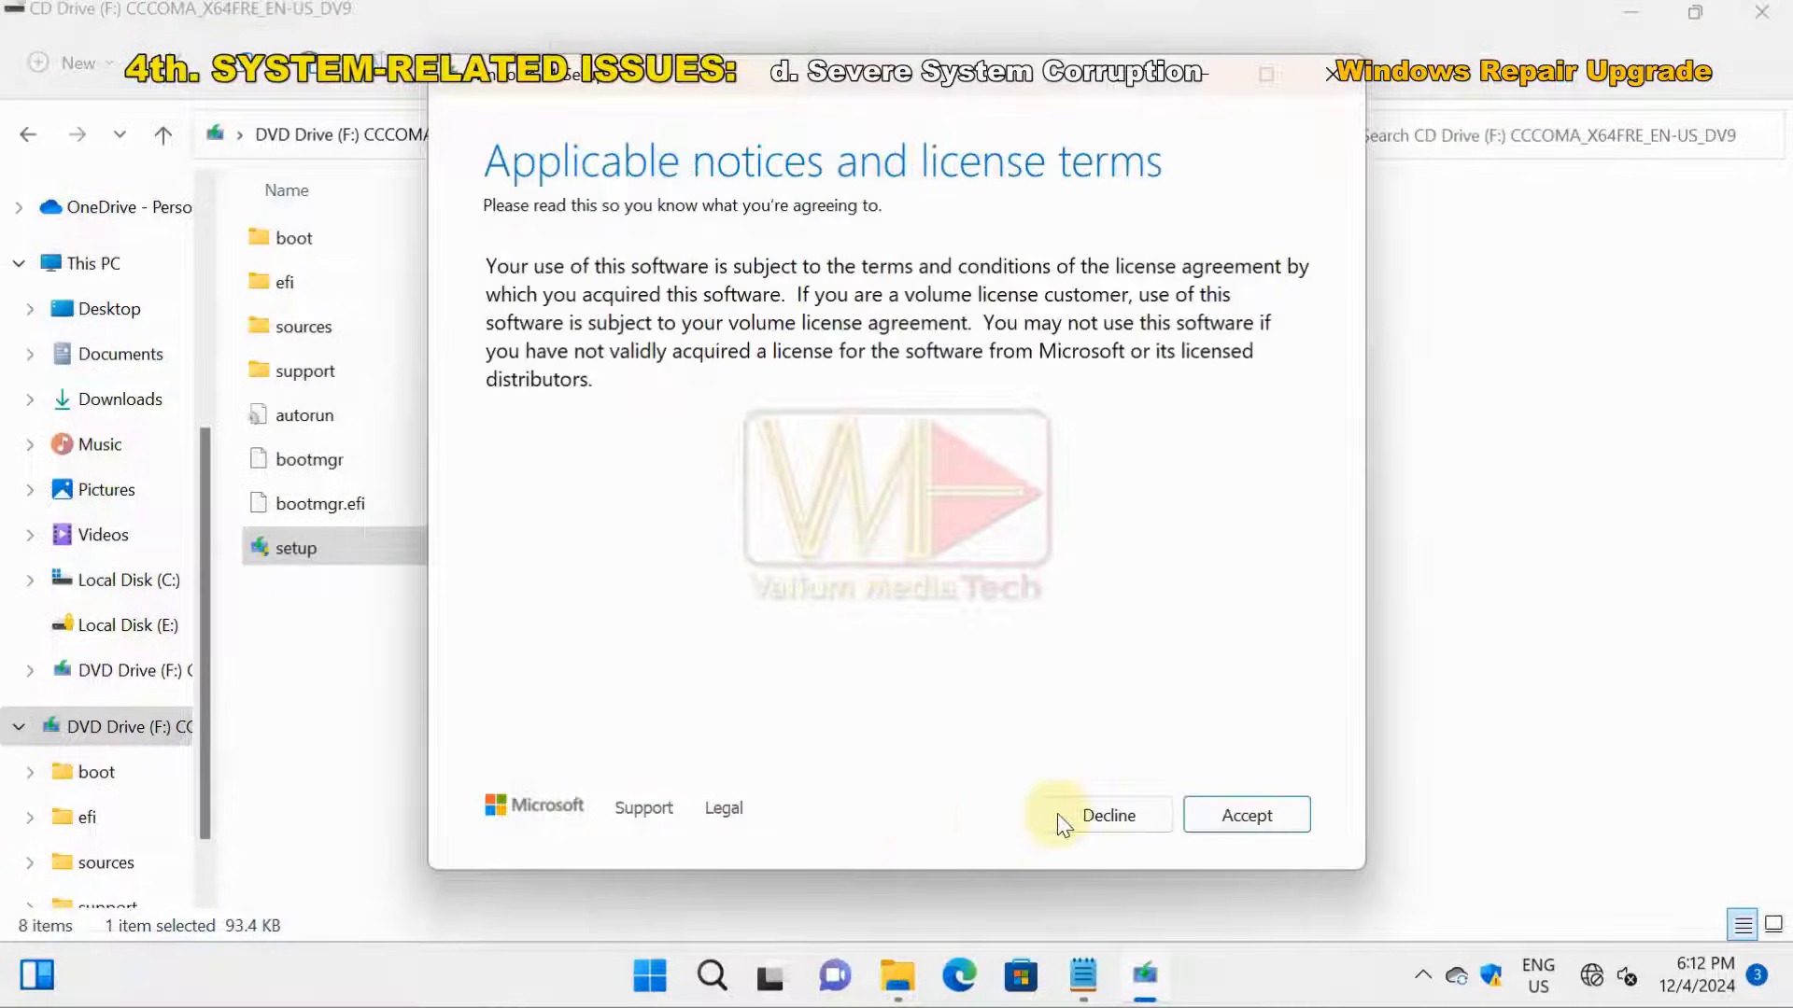
left_click(1248, 815)
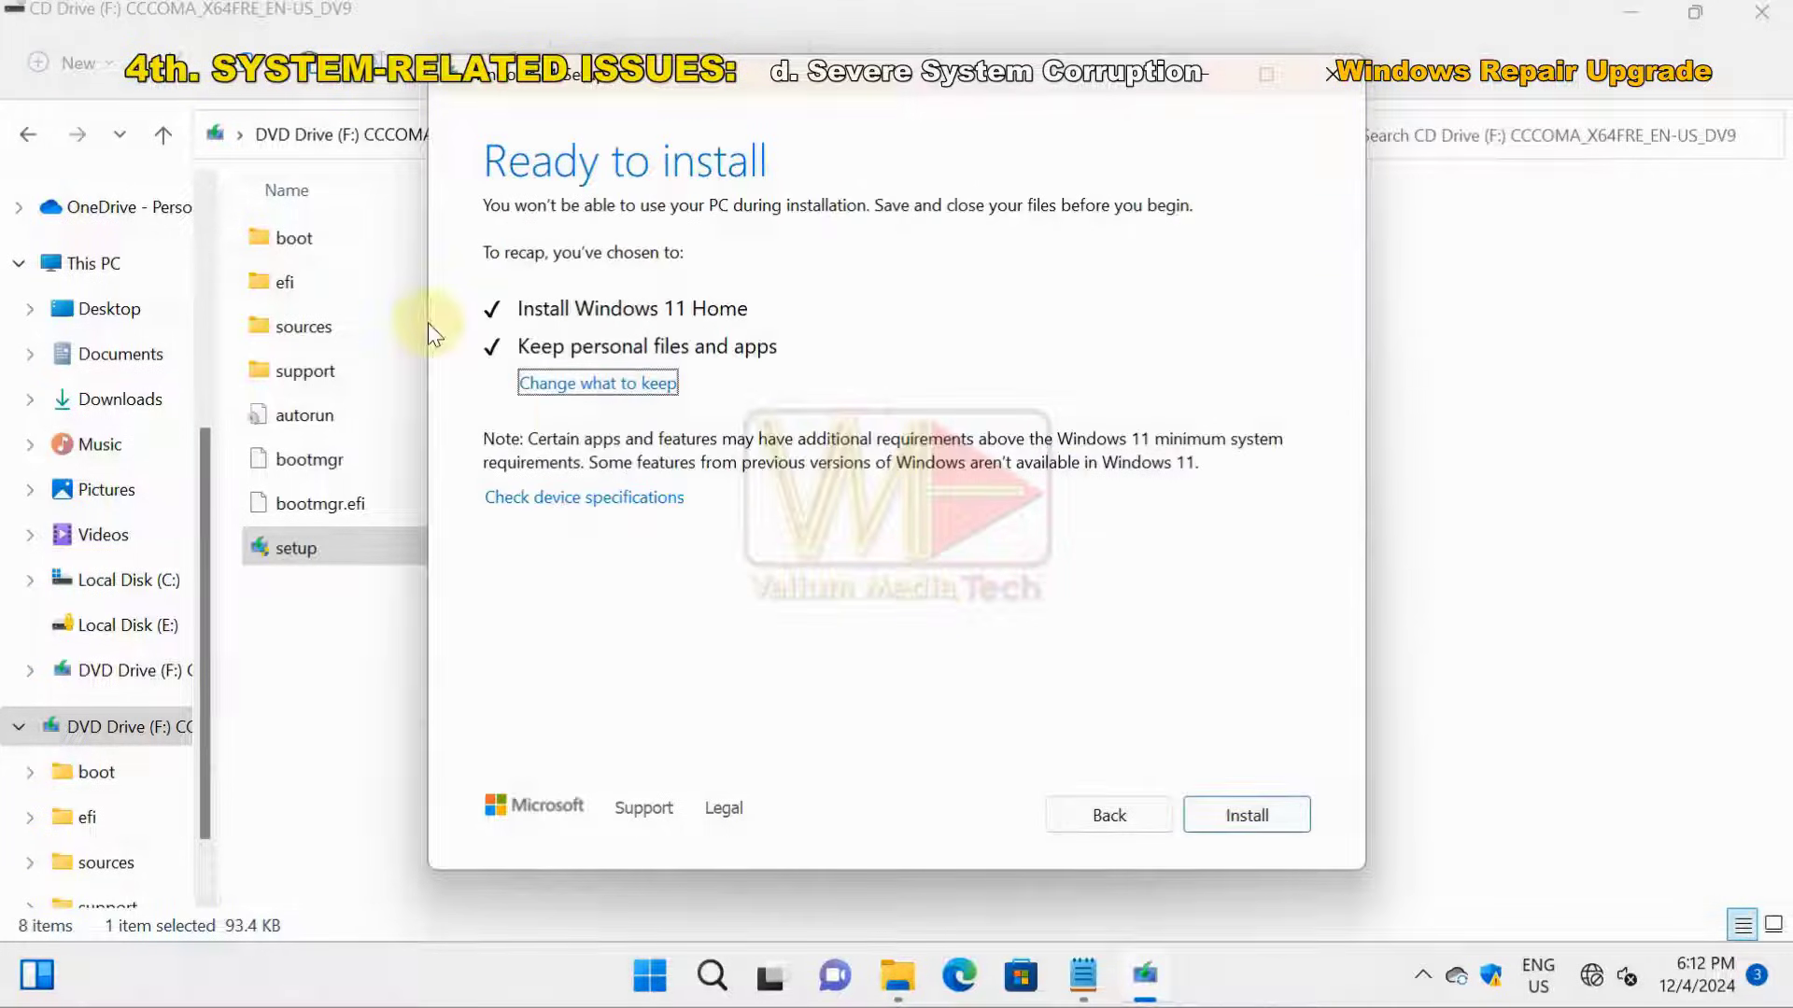
left_click(564, 392)
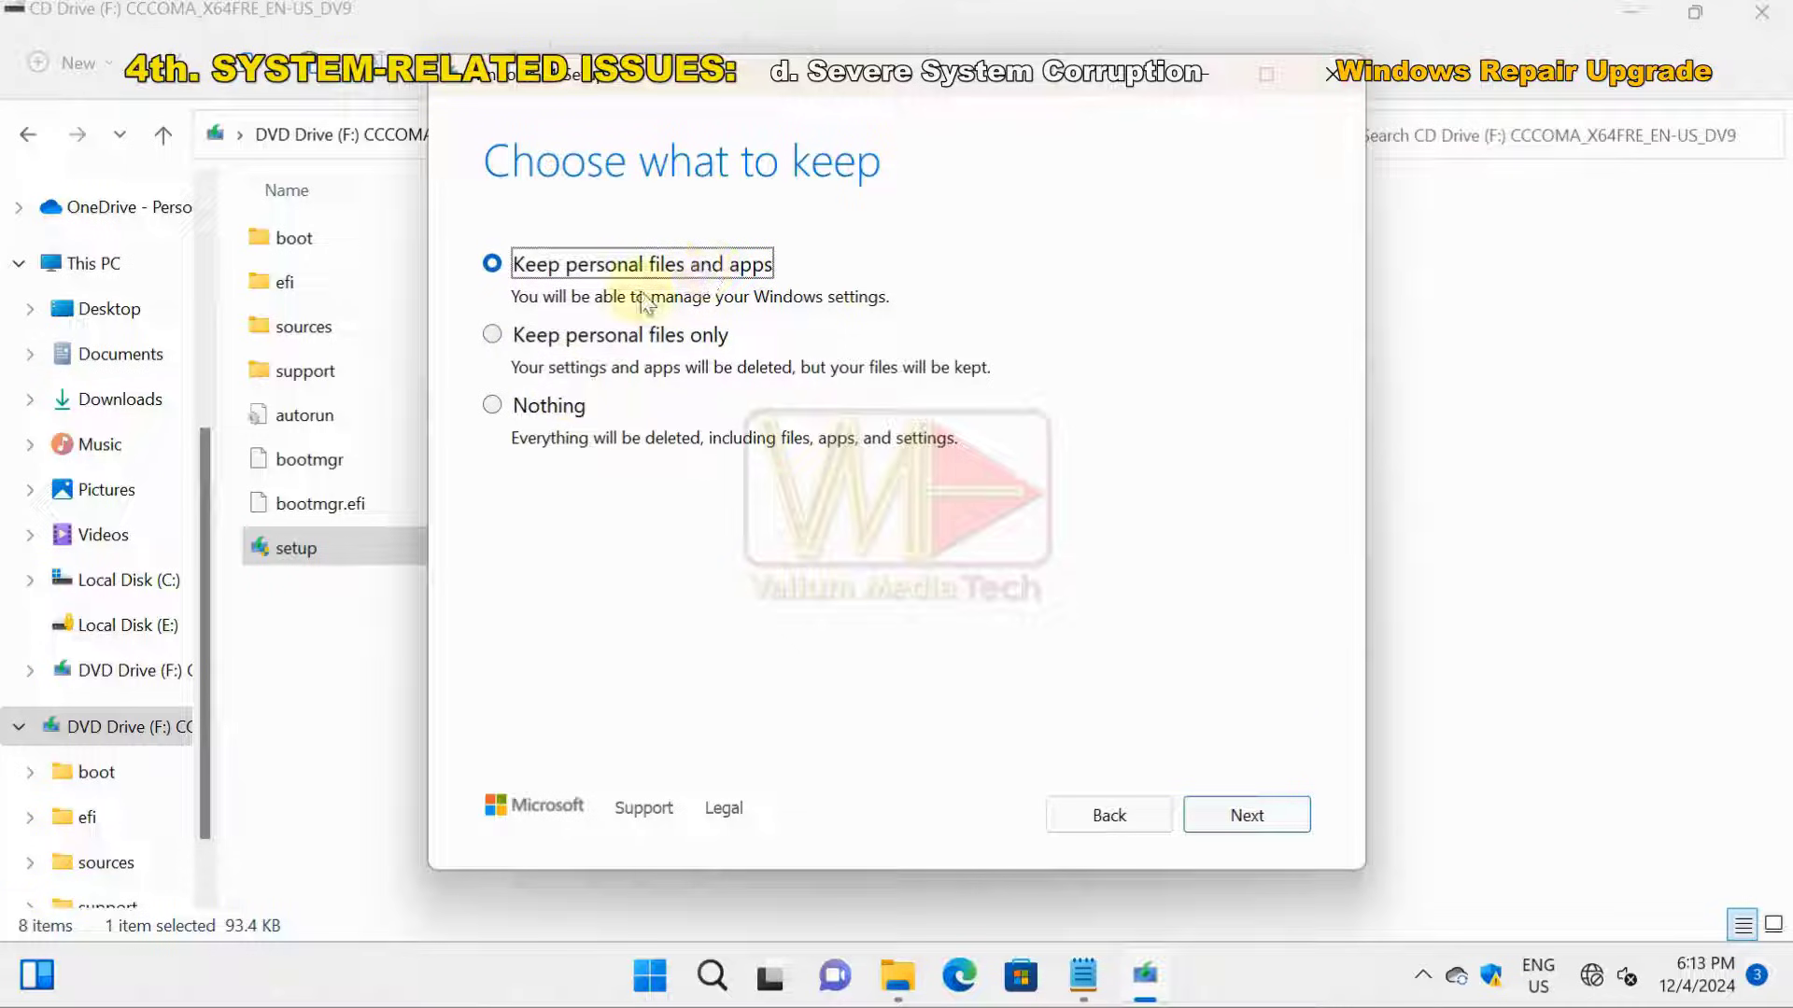
left_click(1229, 827)
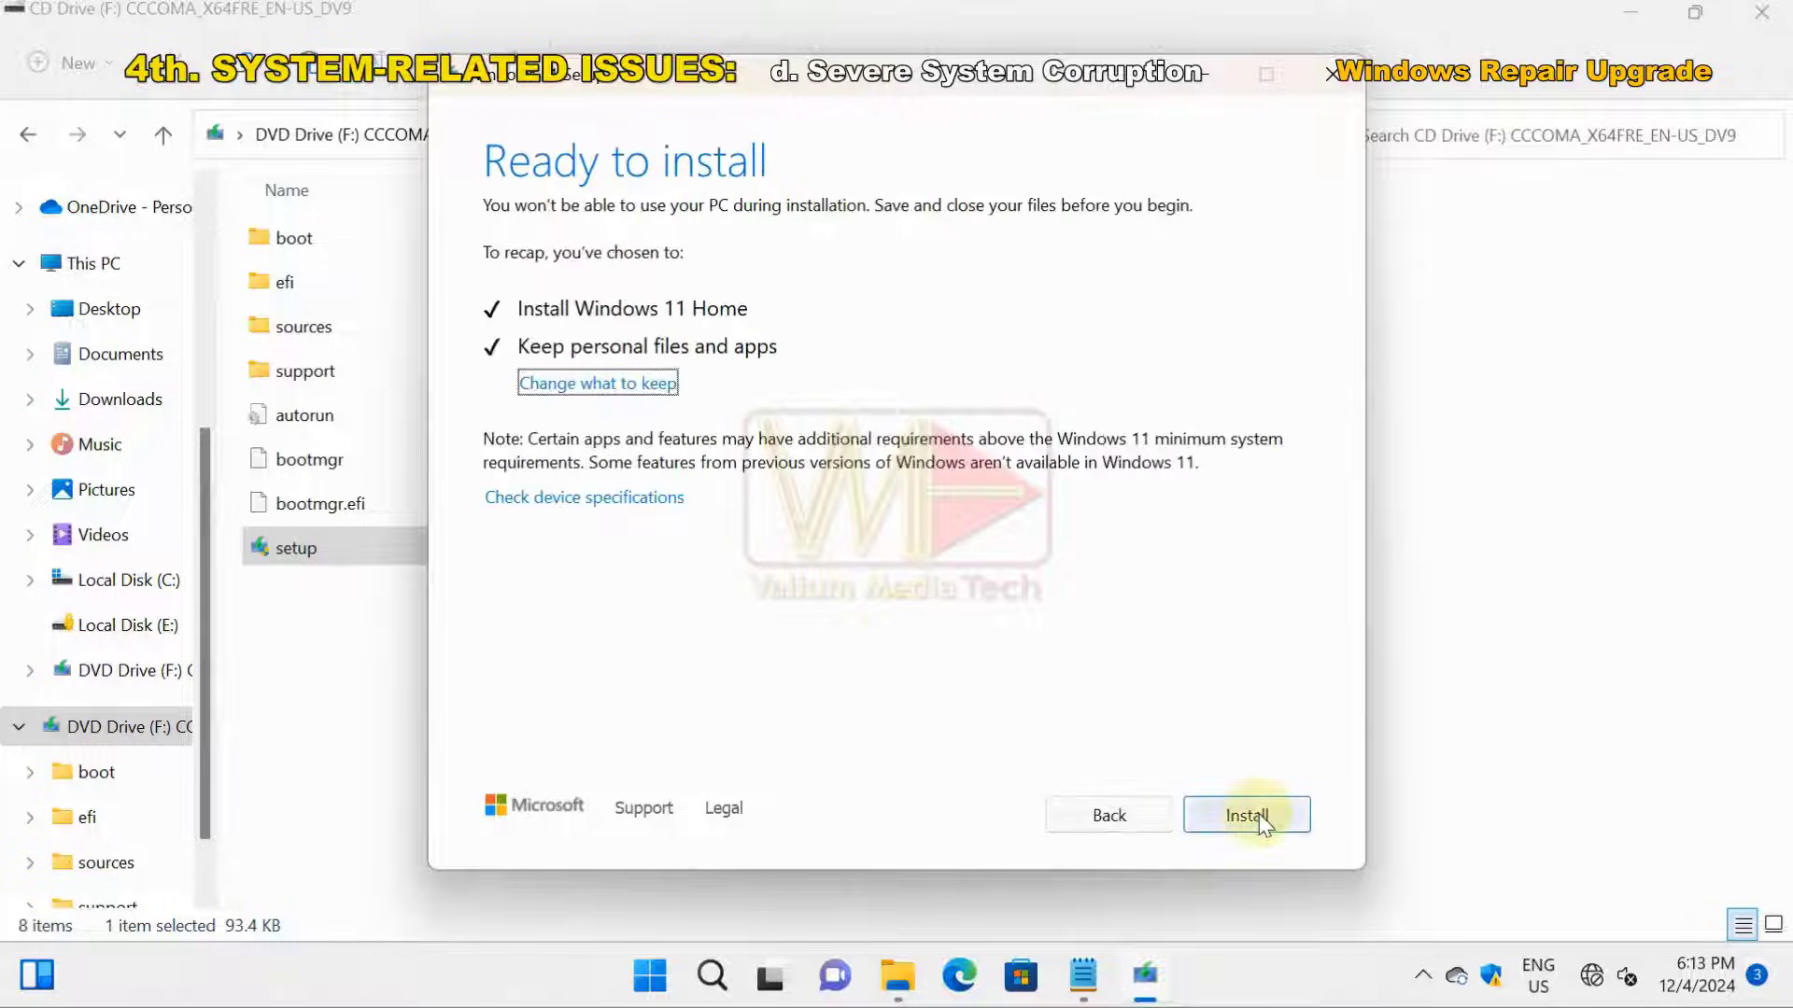
left_click(1261, 820)
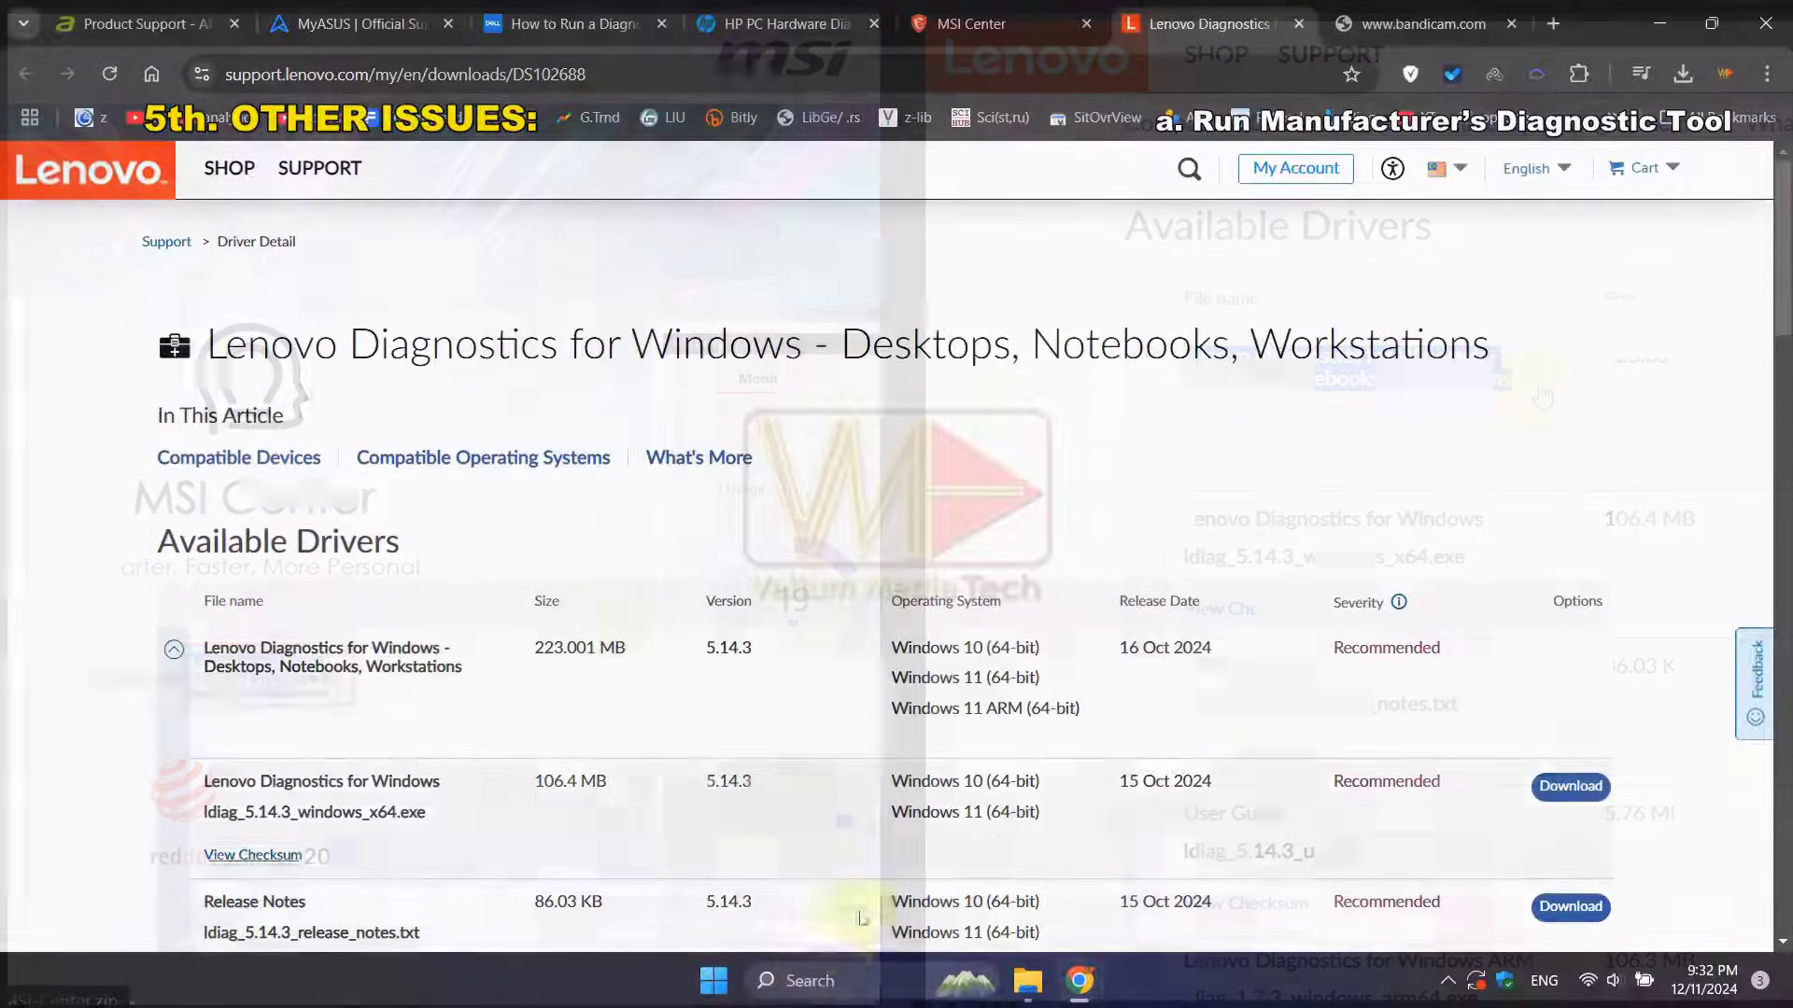
- Launch the Lenovo Diagnostics Tool from Search and maximize its window
left_click(800, 977)
left_click(861, 185)
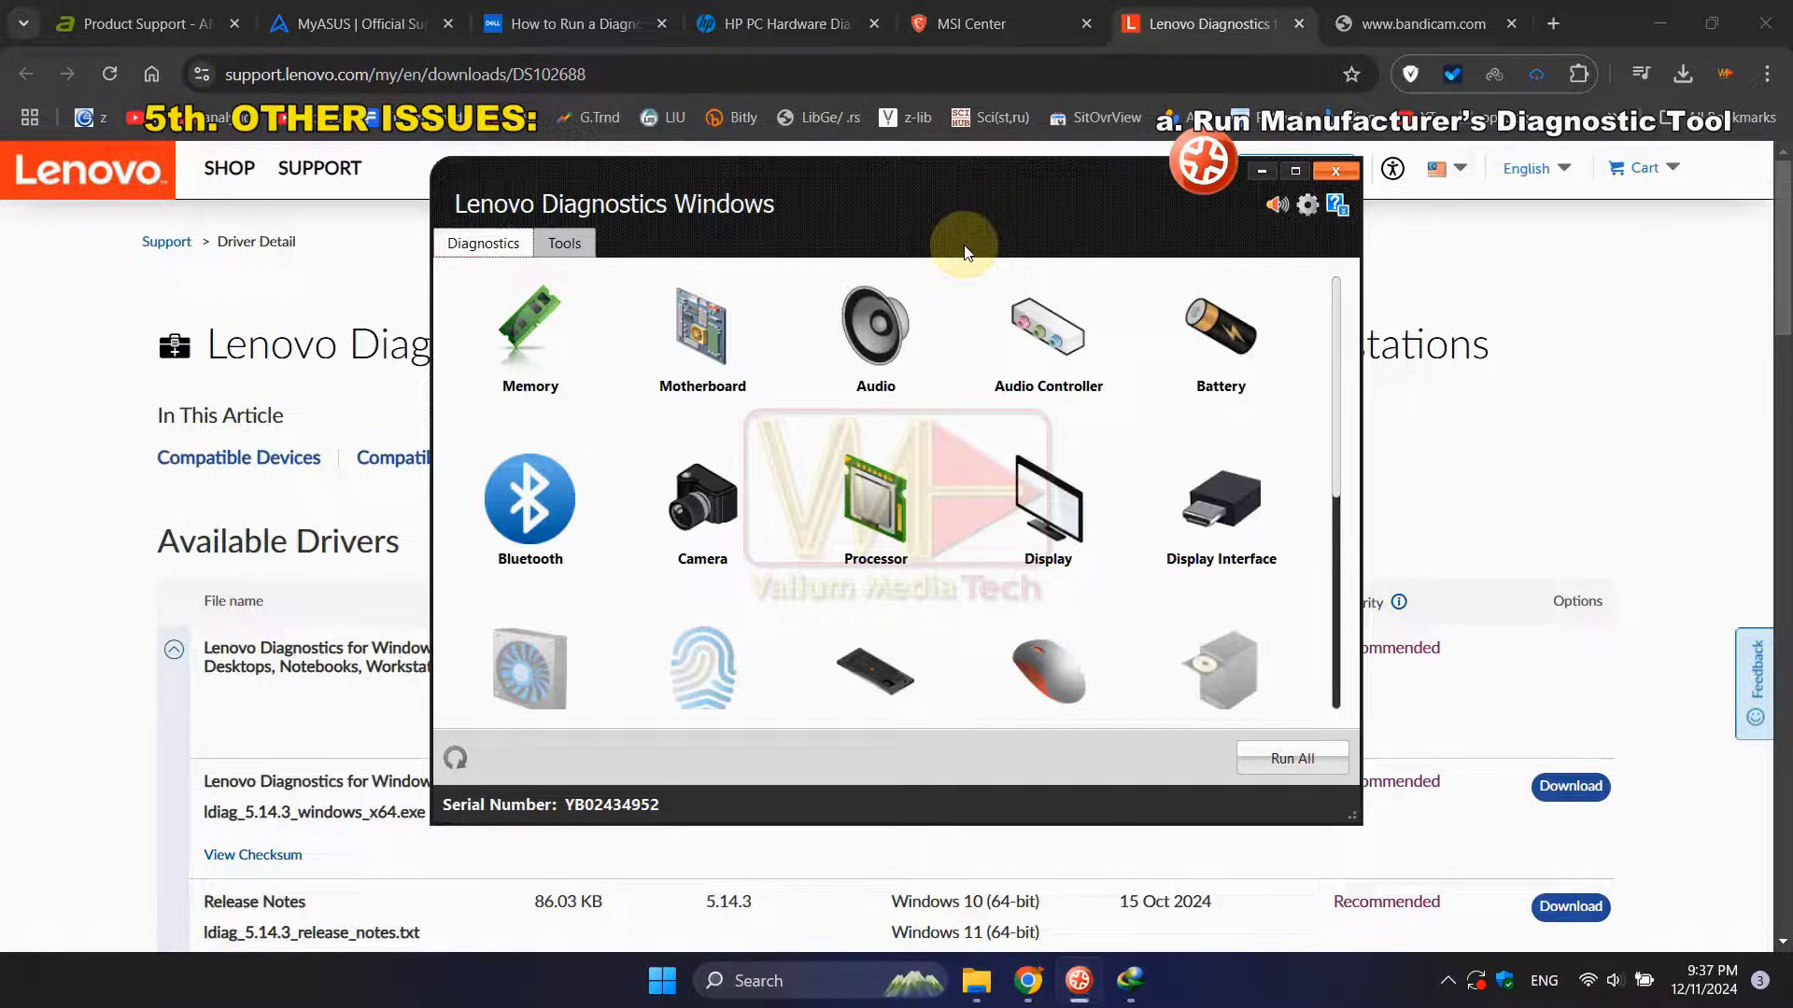
left_click(1298, 172)
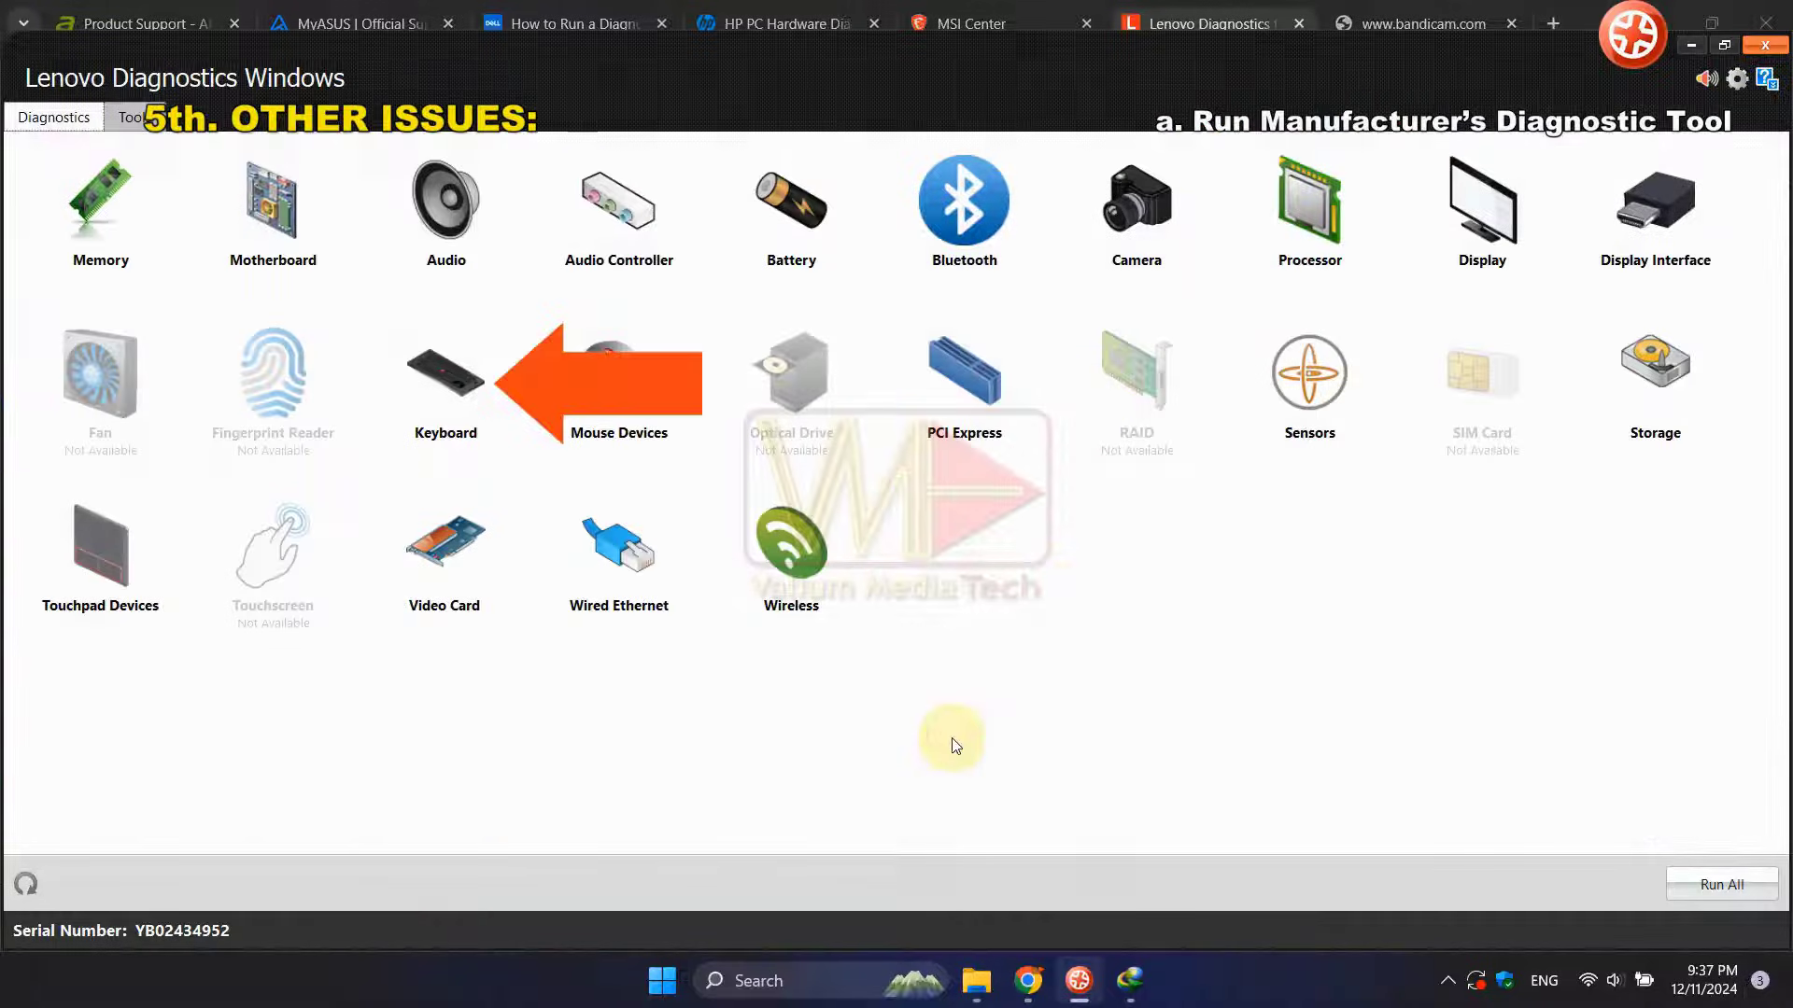
- Run the Keyboard tests and confirm the Keycode Verification Test passed
left_click(437, 417)
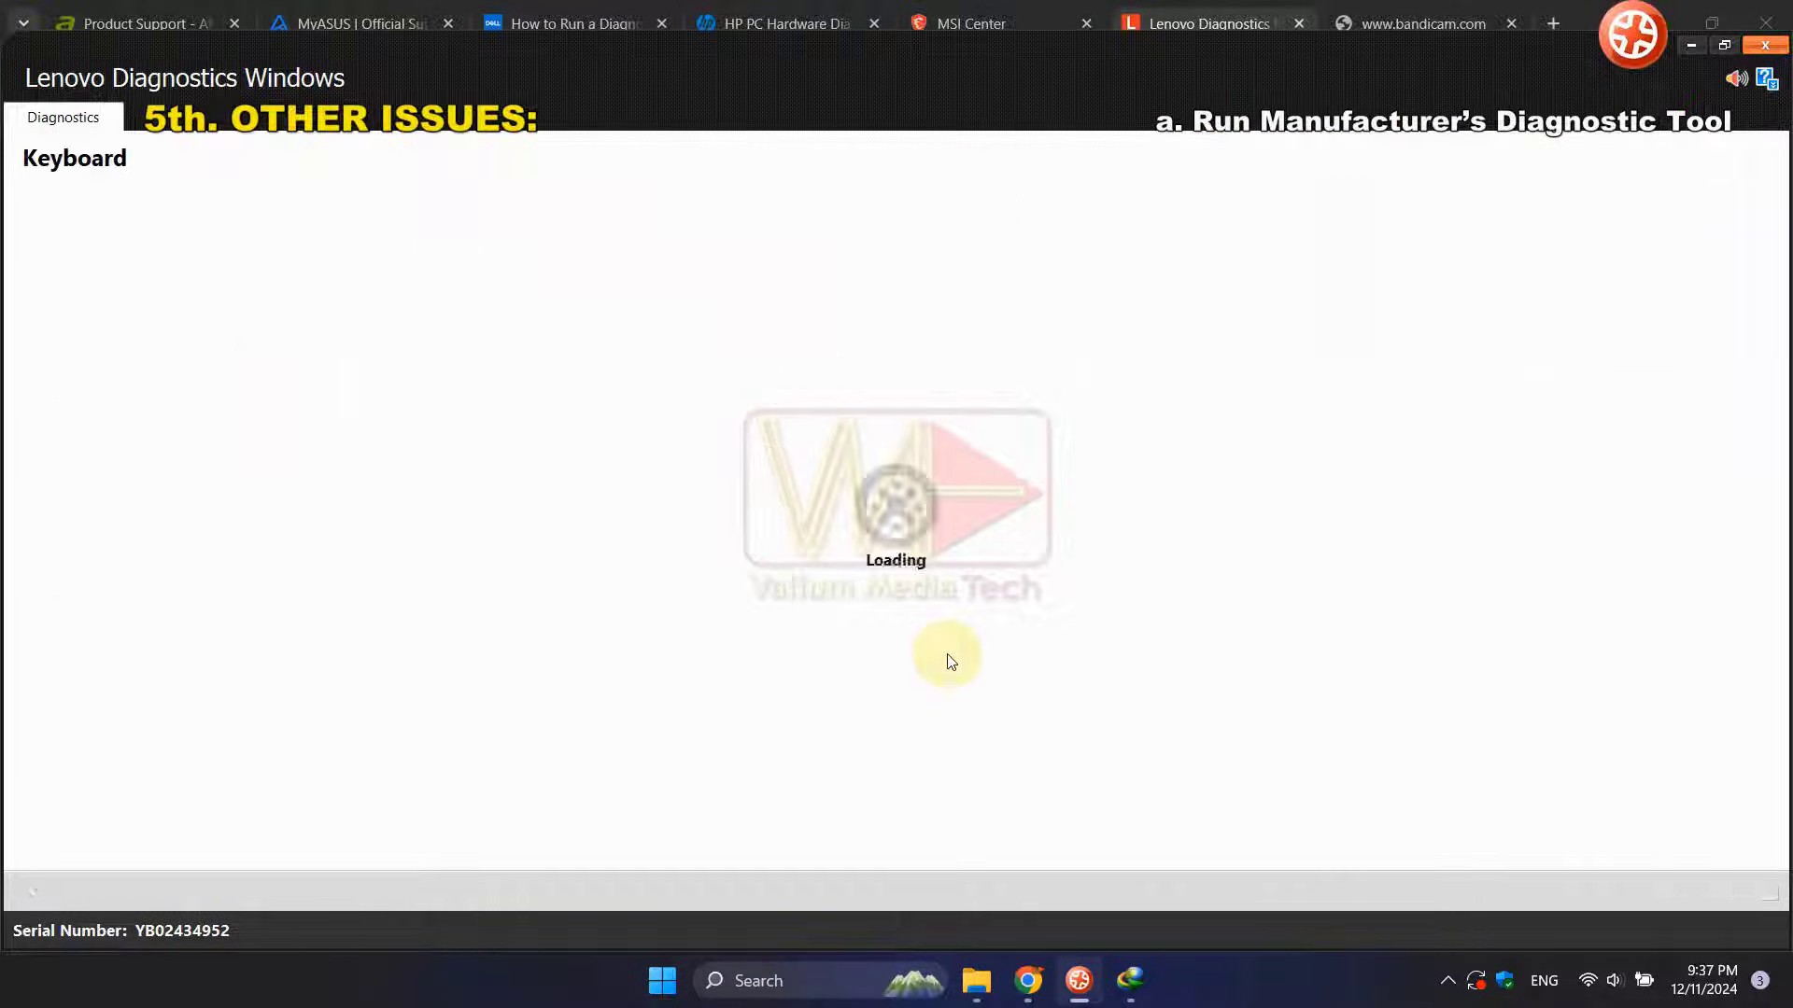
left_click(1723, 321)
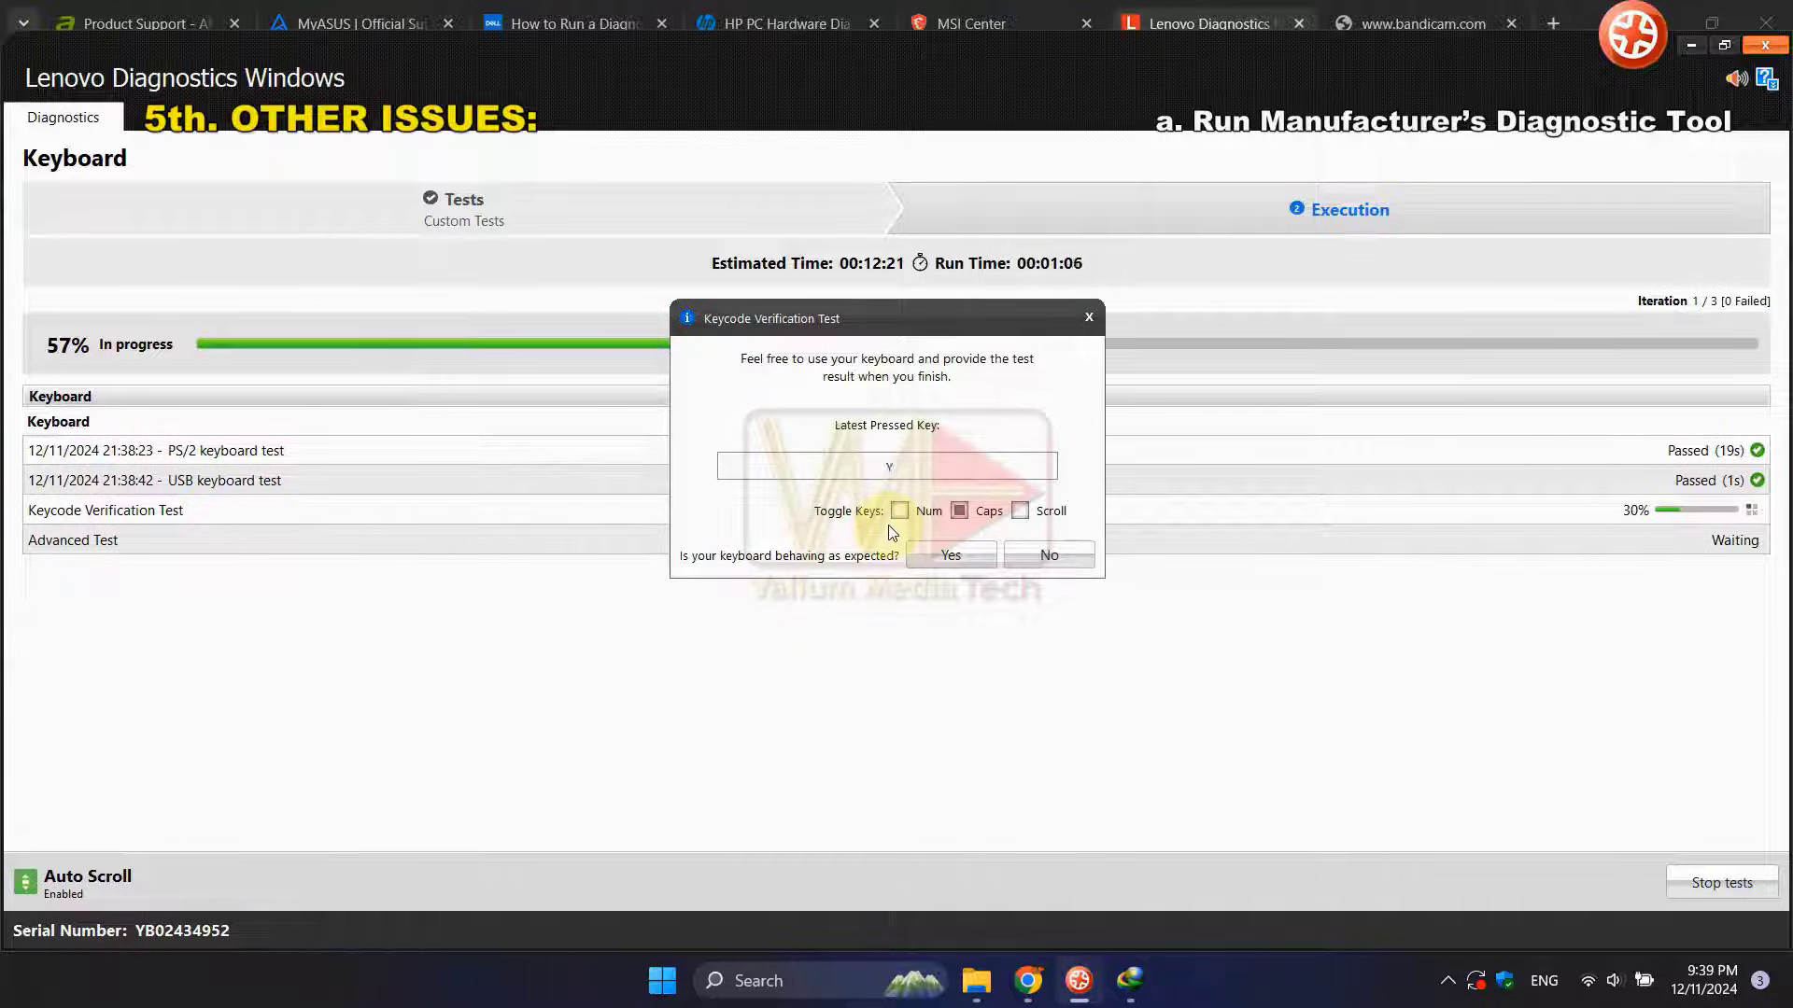
left_click(950, 555)
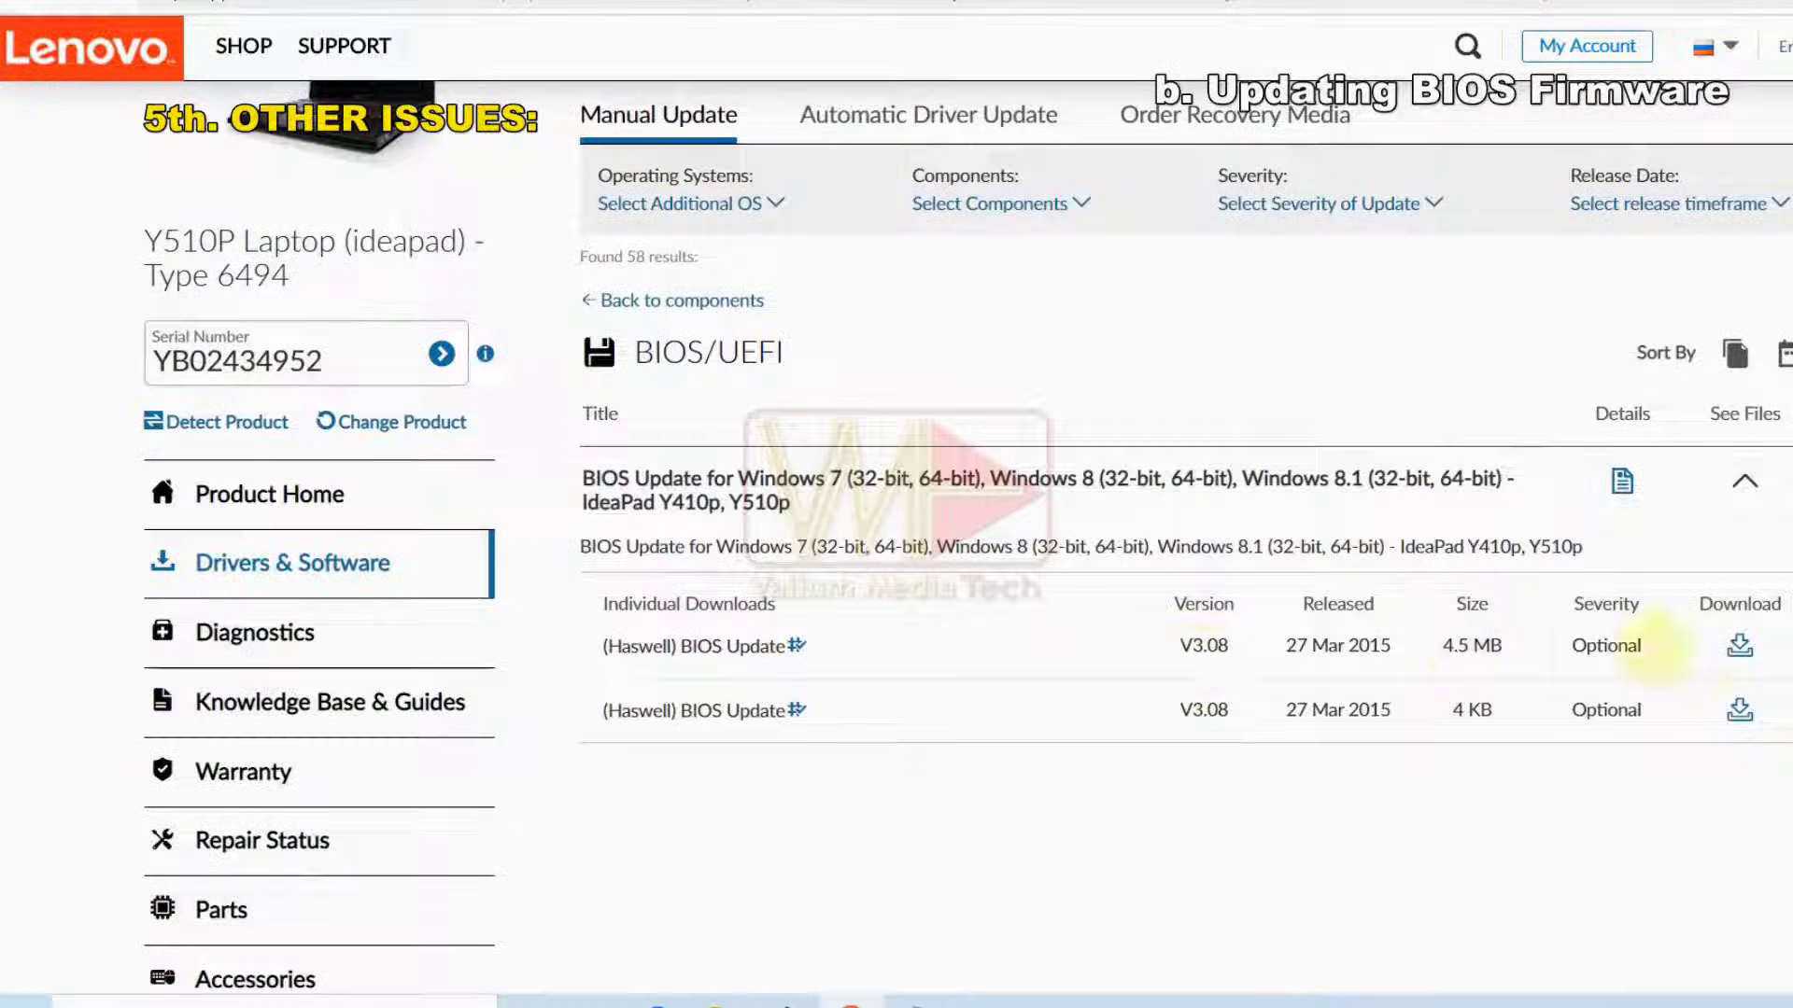
- Download the V3.08 BIOS update and run viqyx308.exe, confirming the Caution prompt to begin flashing
left_click(1738, 645)
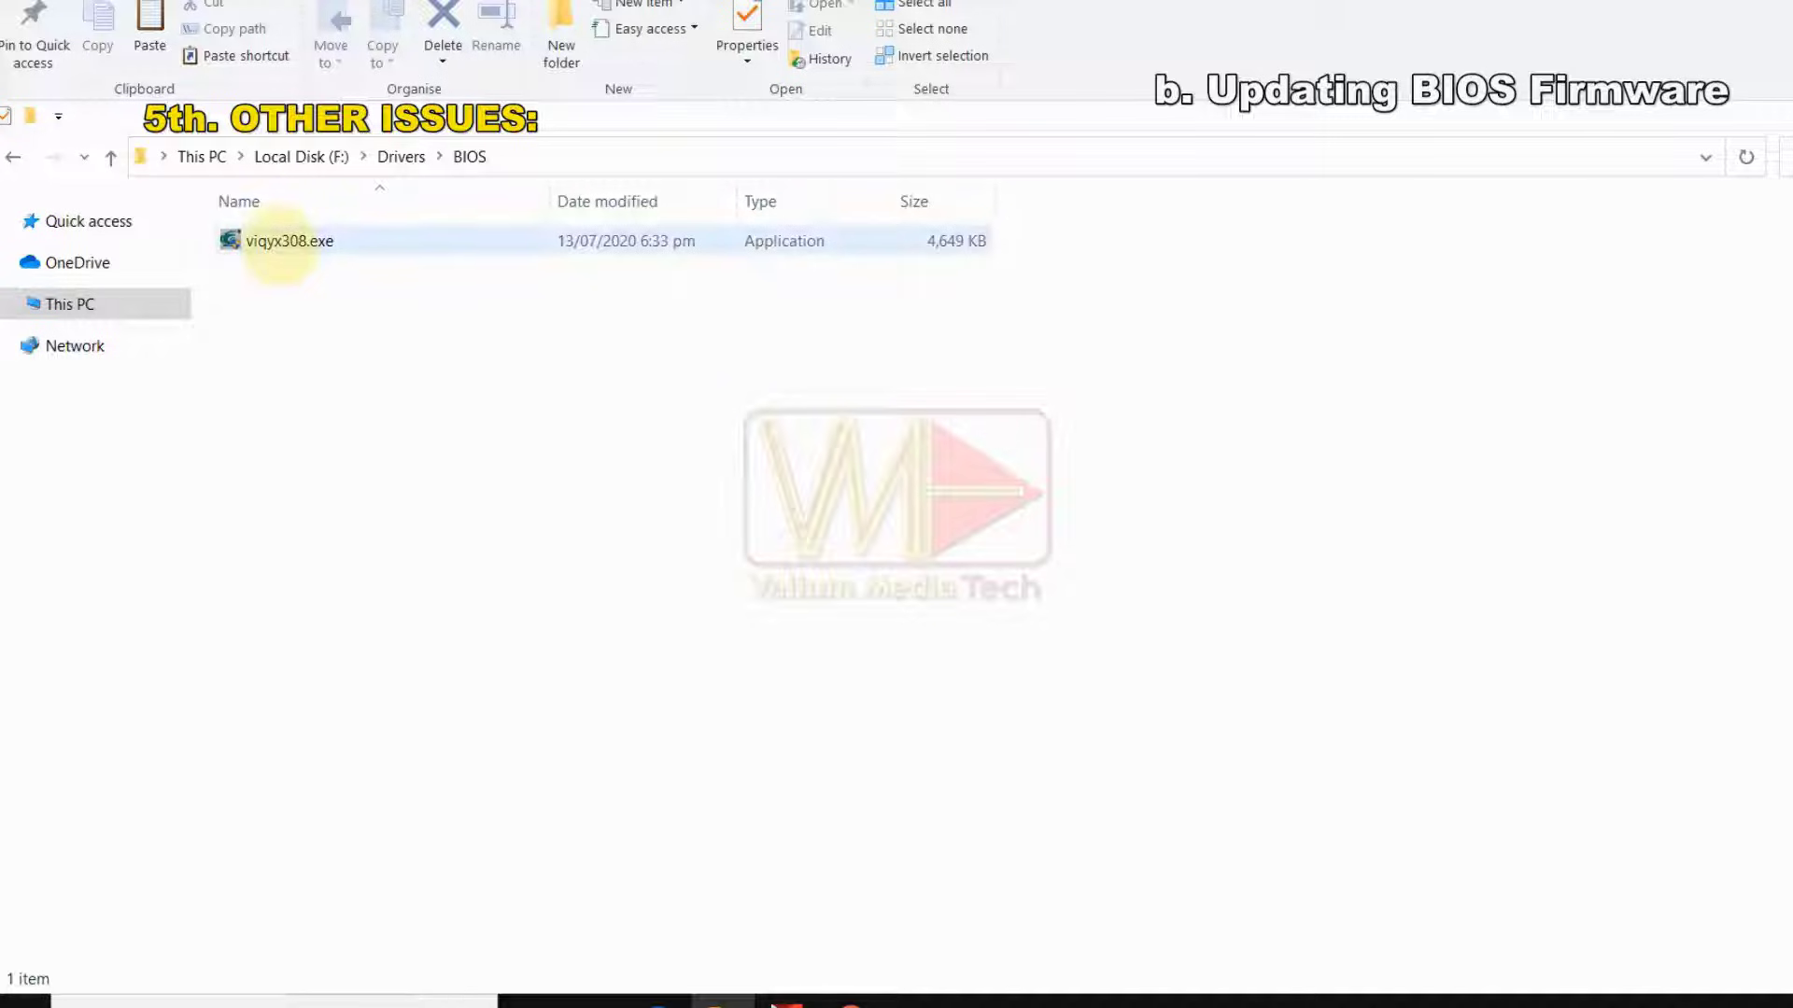
double_click(285, 245)
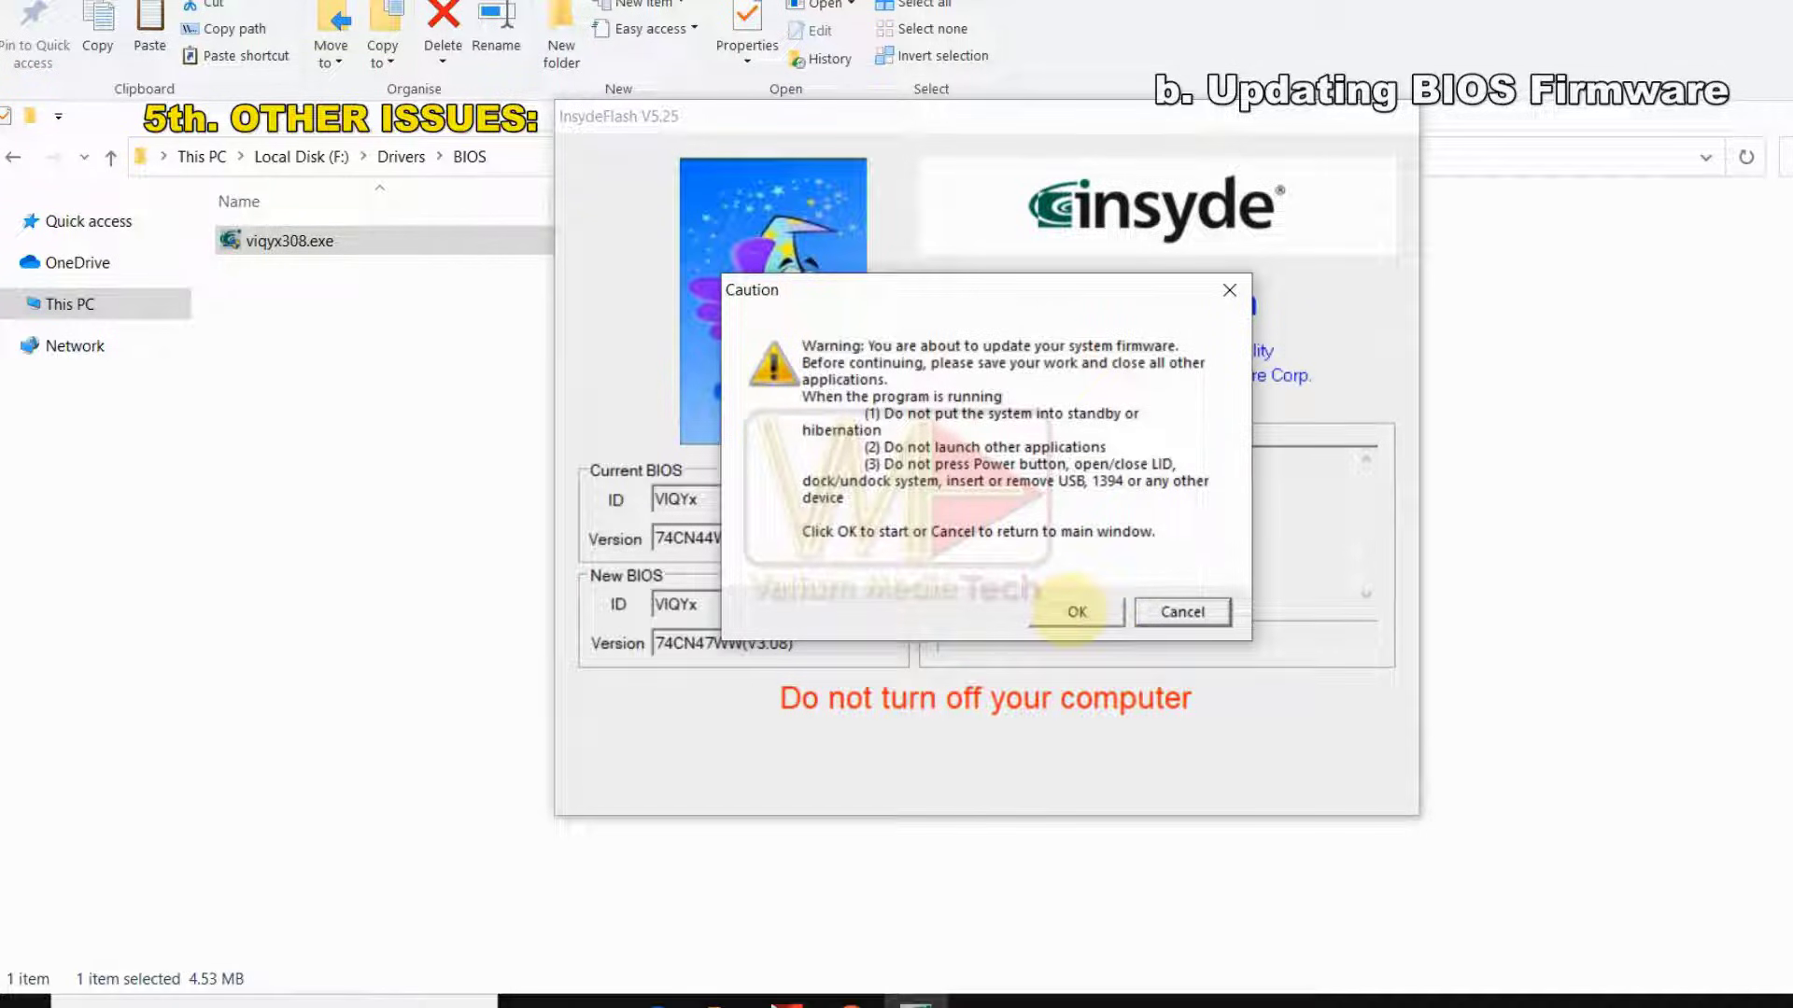
left_click(1077, 611)
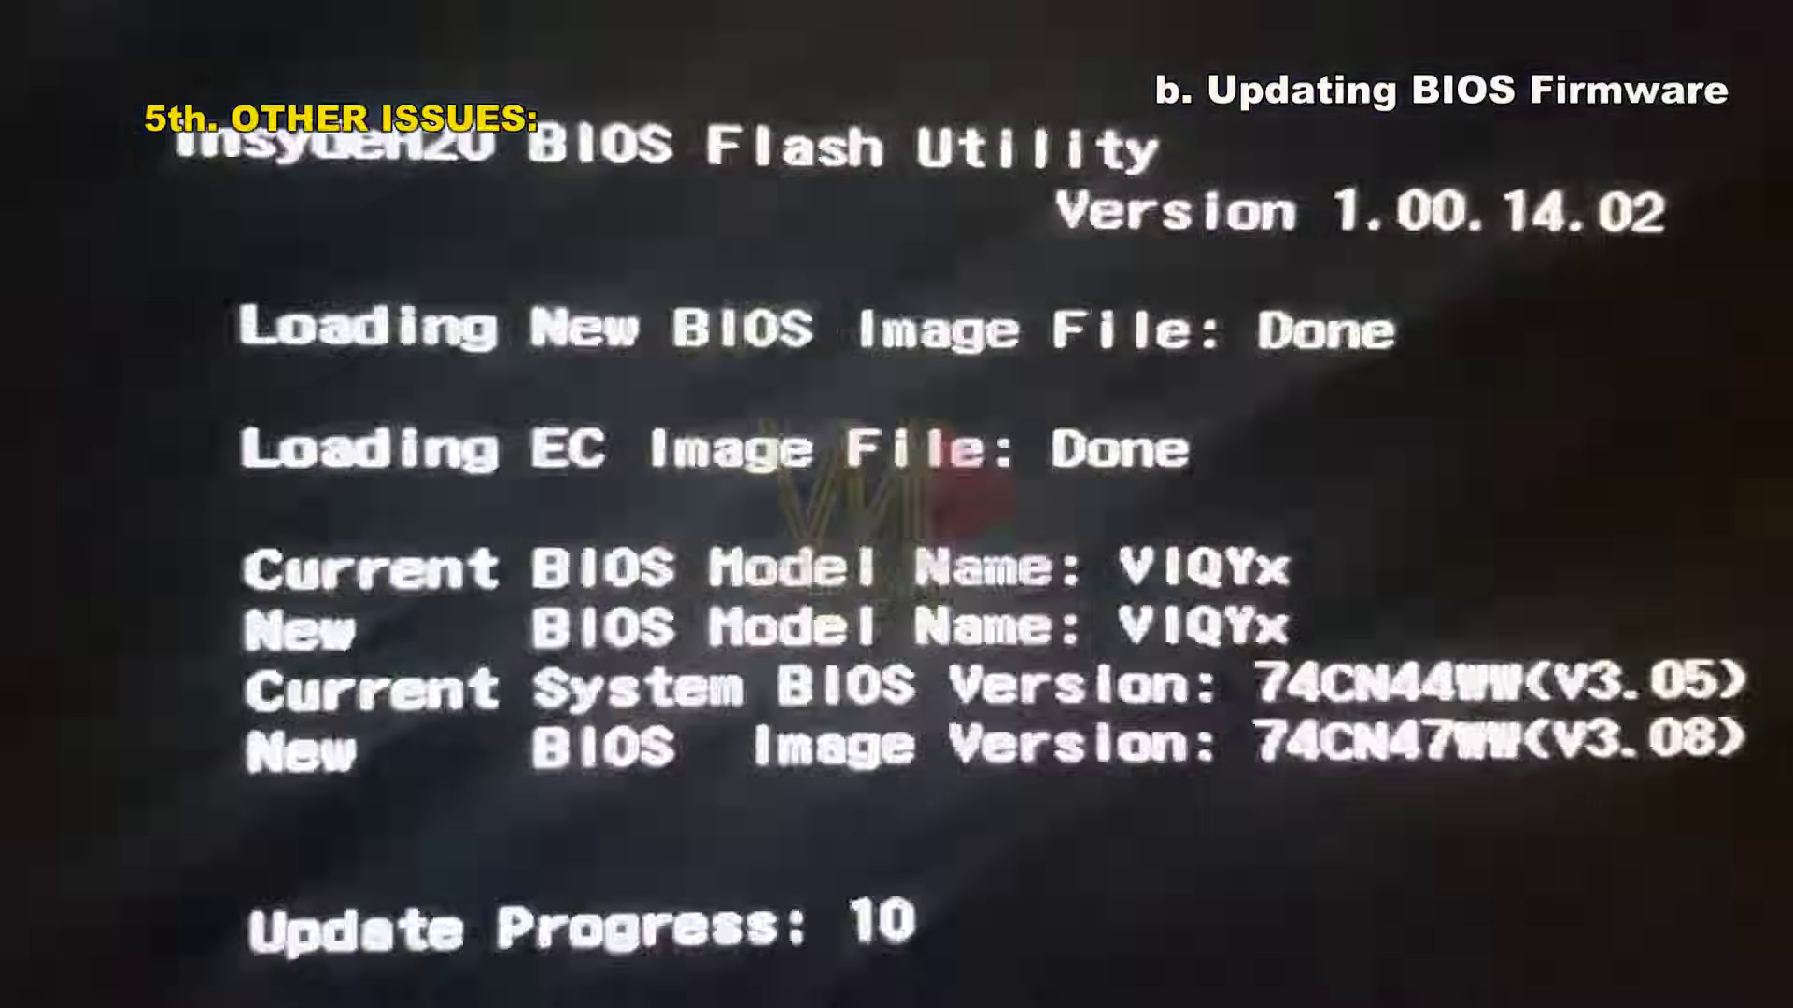